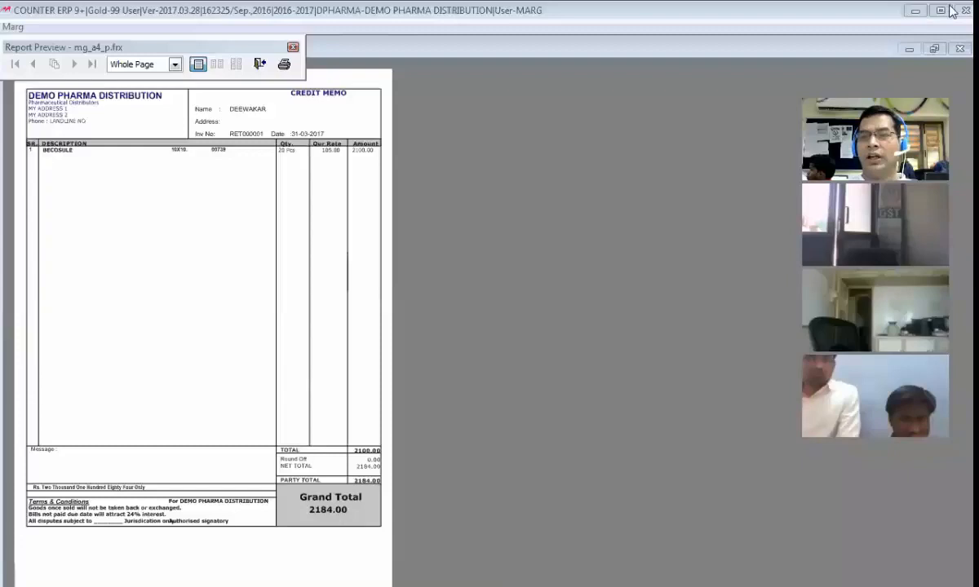
# Step: Close the credit memo preview and open the print preview of a bill from the unnamed bill series
pyautogui.click(137, 361)
pyautogui.doubleClick(336, 129)
pyautogui.press('Escape')
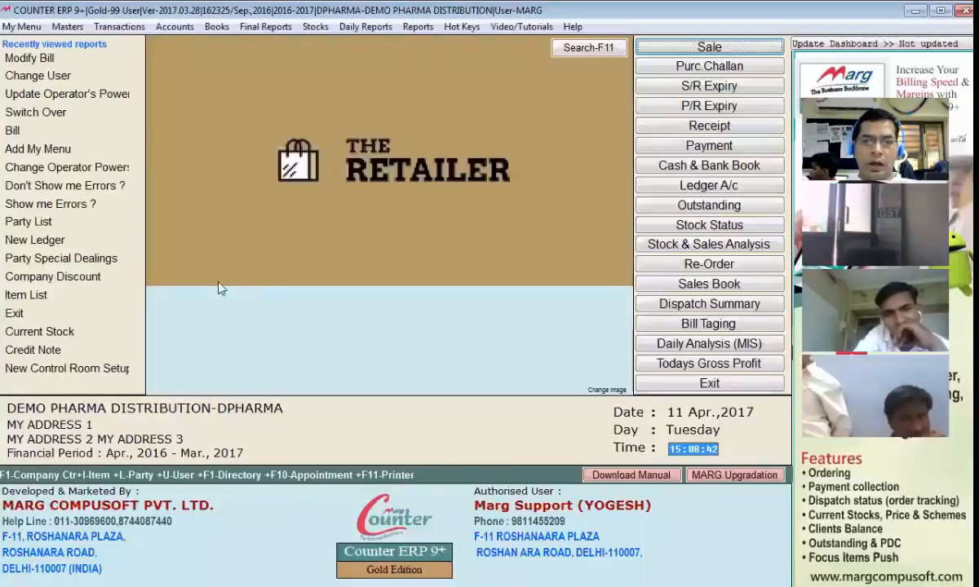
pyautogui.hotkey('alt', 'm')
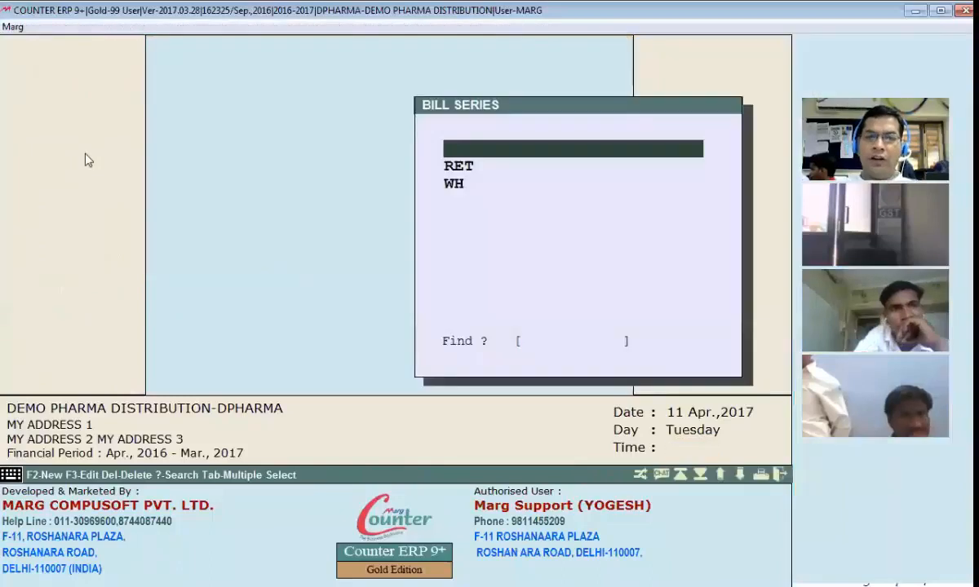
pyautogui.press('Return')
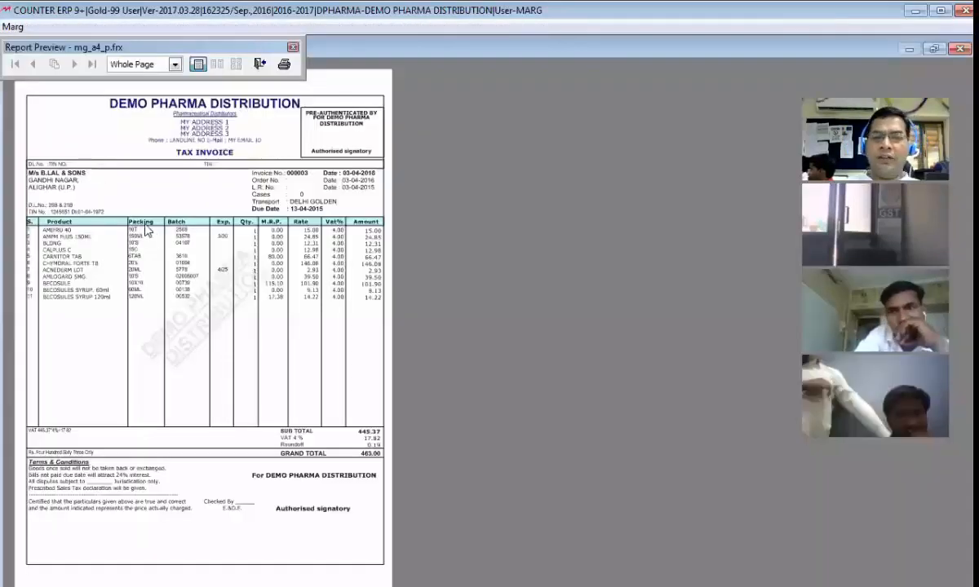
# Step: Examine the tax invoice preview at 100% zoom, from its heading and item rows down to totals and terms, and close it
pyautogui.click(151, 222)
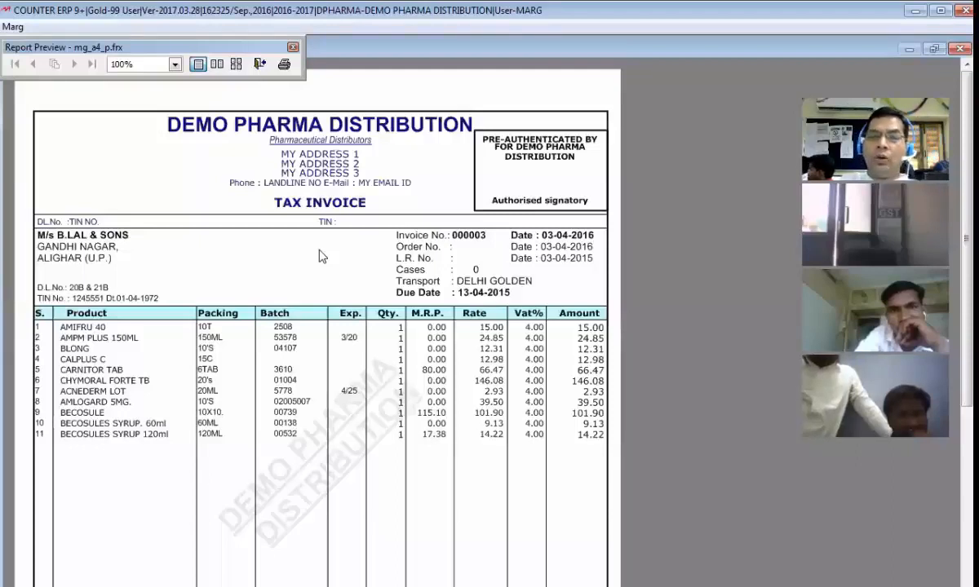
pyautogui.scroll(-5, 323, 254)
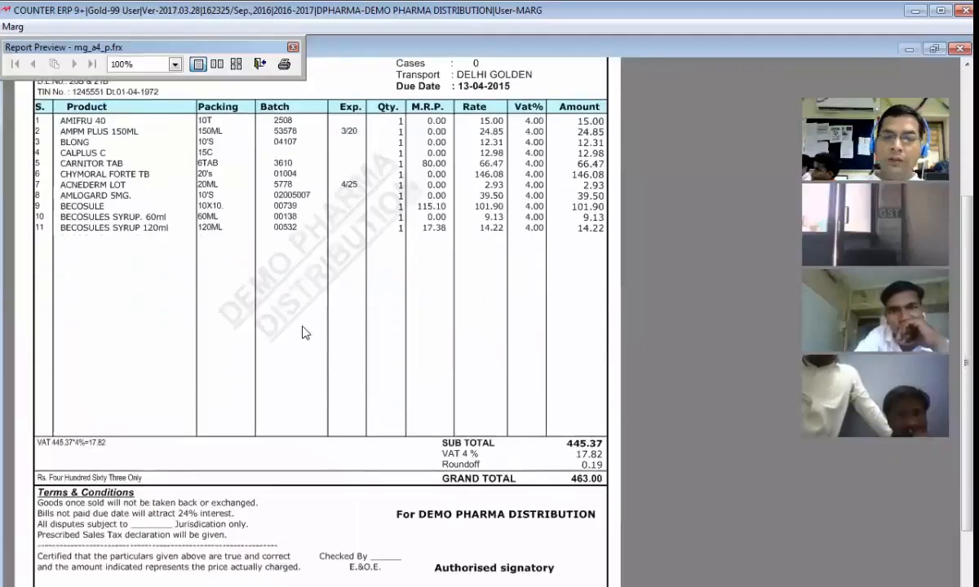
pyautogui.scroll(5, 281, 314)
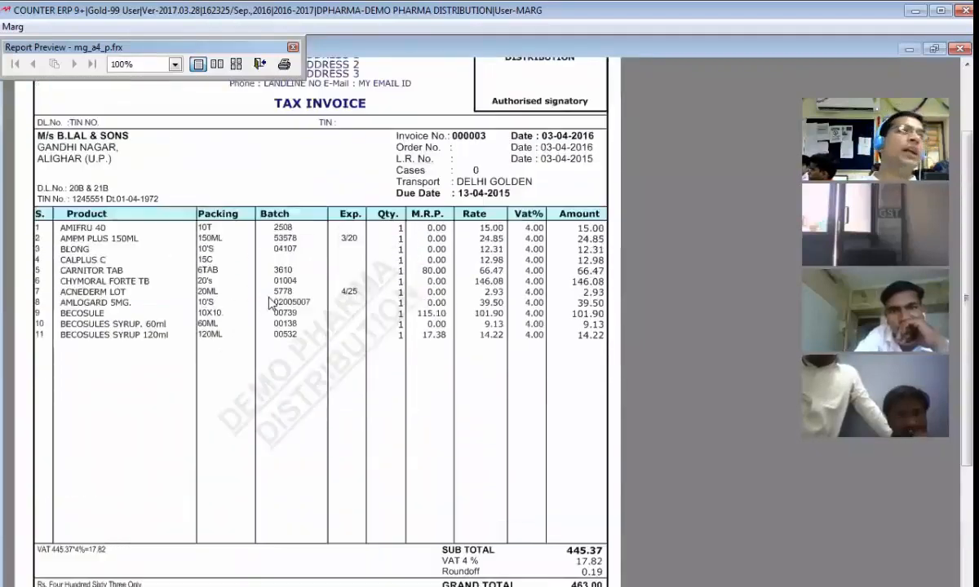
pyautogui.scroll(1, 266, 300)
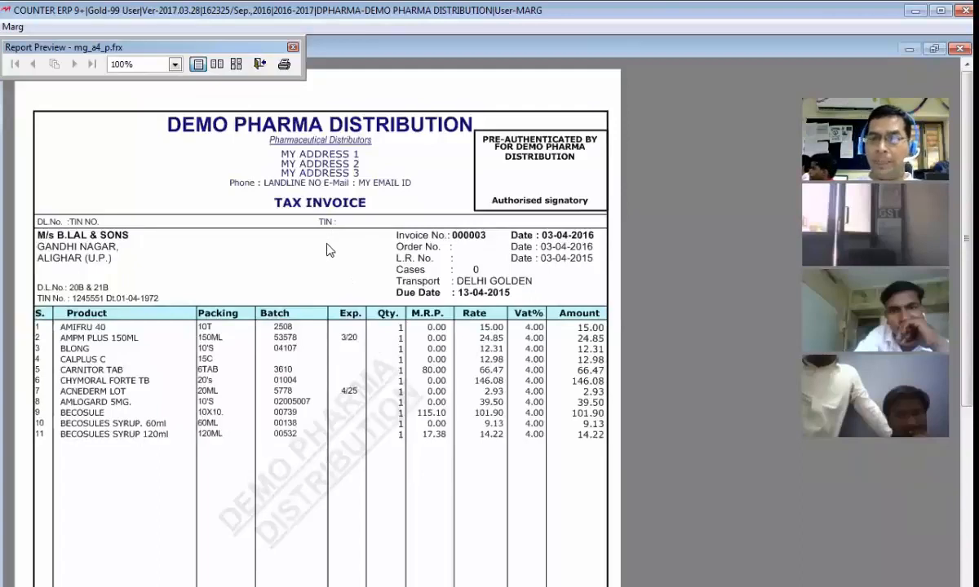
pyautogui.scroll(-1, 328, 252)
pyautogui.scroll(-4, 330, 260)
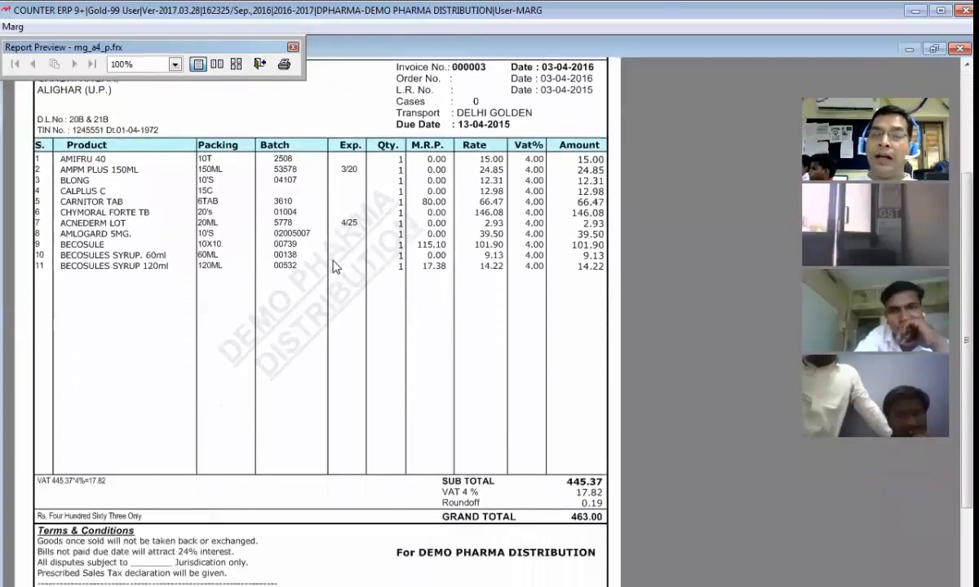
pyautogui.scroll(-6, 333, 263)
pyautogui.scroll(4, 313, 287)
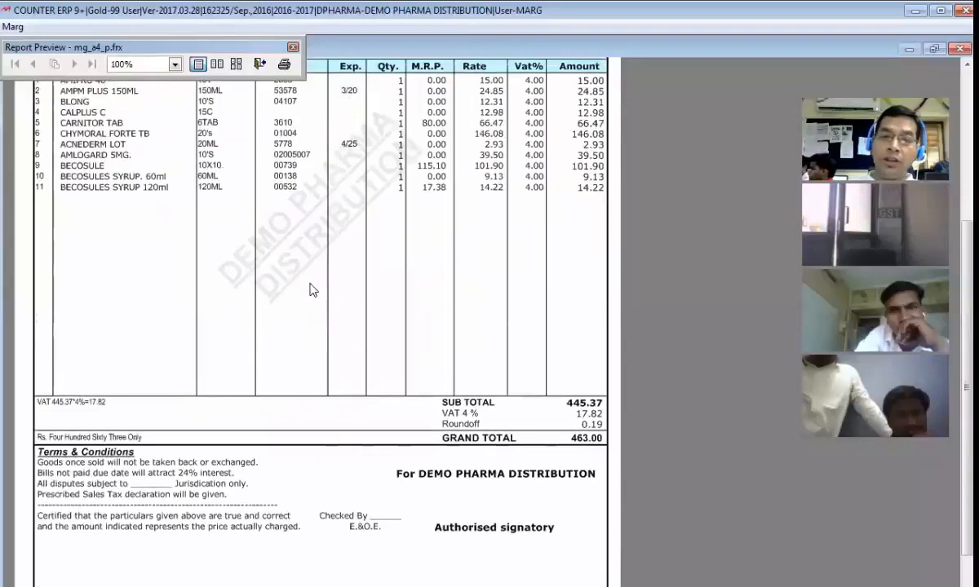
pyautogui.scroll(6, 298, 275)
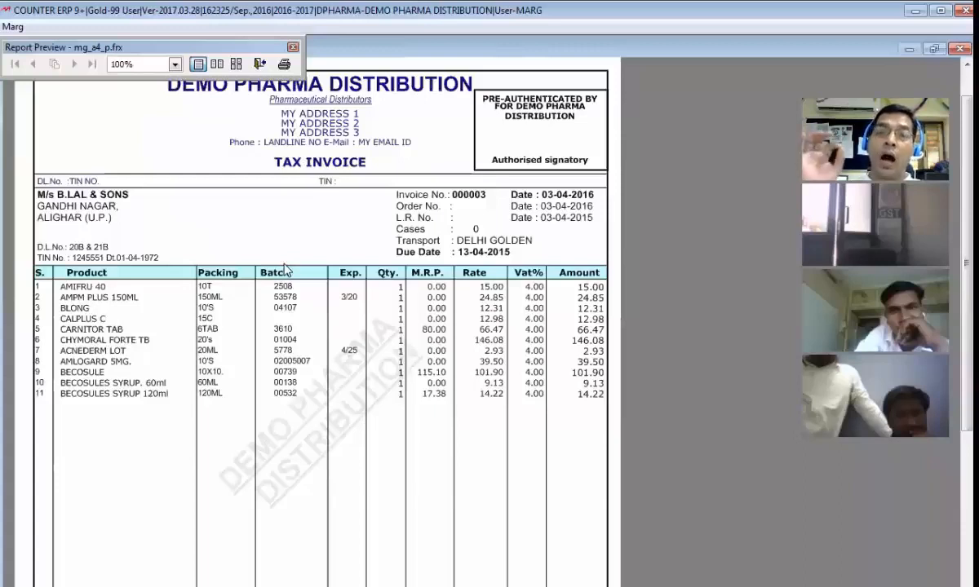
pyautogui.scroll(1, 286, 270)
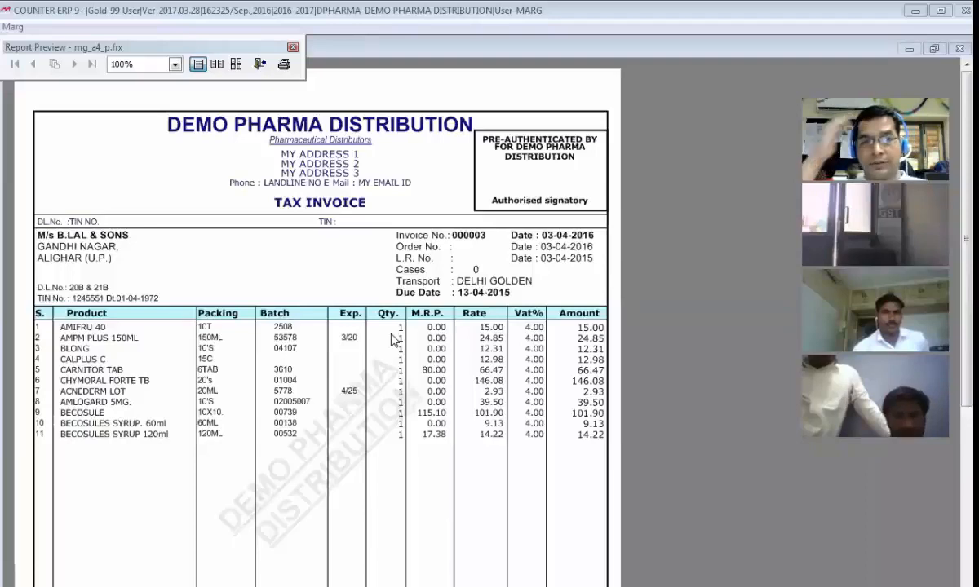
pyautogui.press('Escape')
pyautogui.press('Escape')
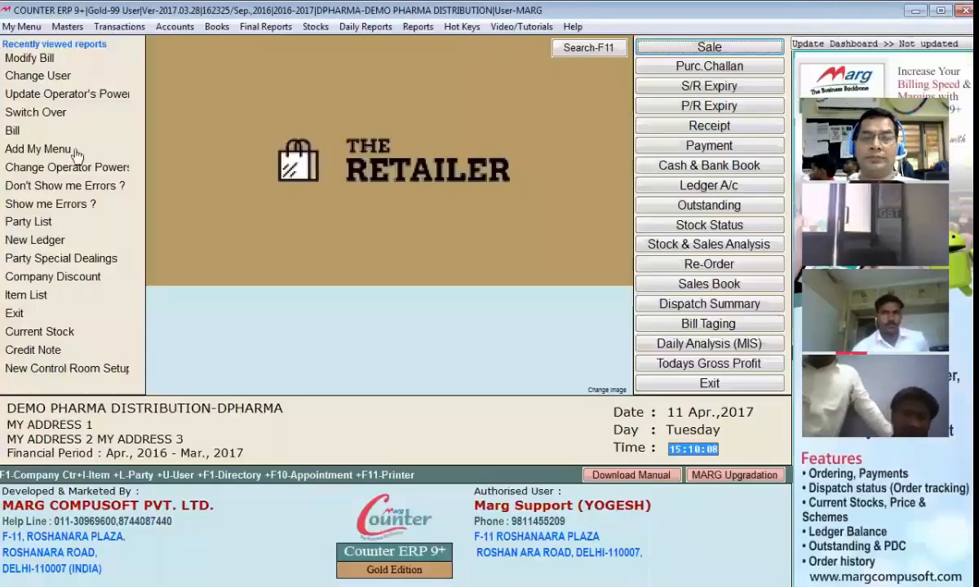
# Step: Open the Self Format setup and enter the software provider password to unlock it
pyautogui.click(67, 26)
pyautogui.moveTo(197, 308)
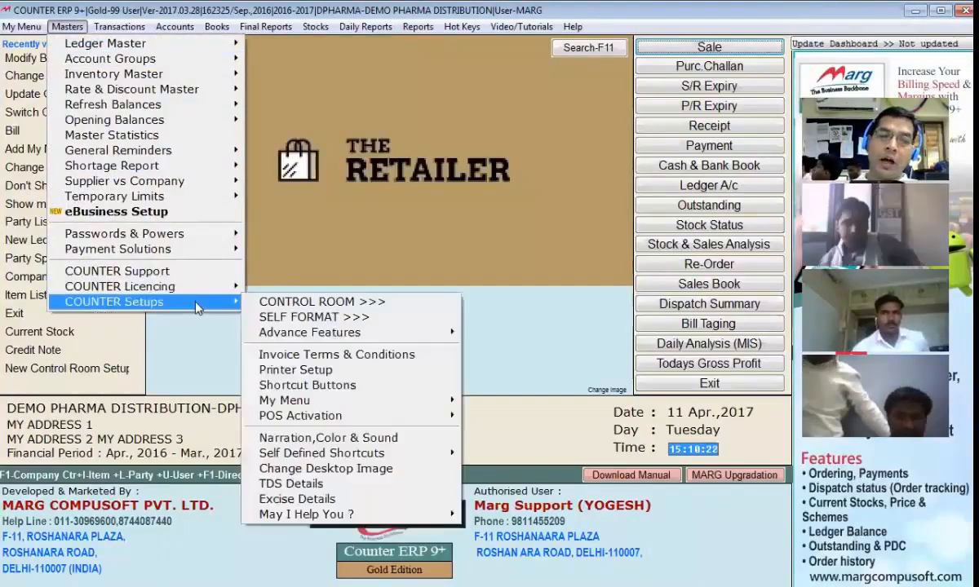
pyautogui.click(371, 319)
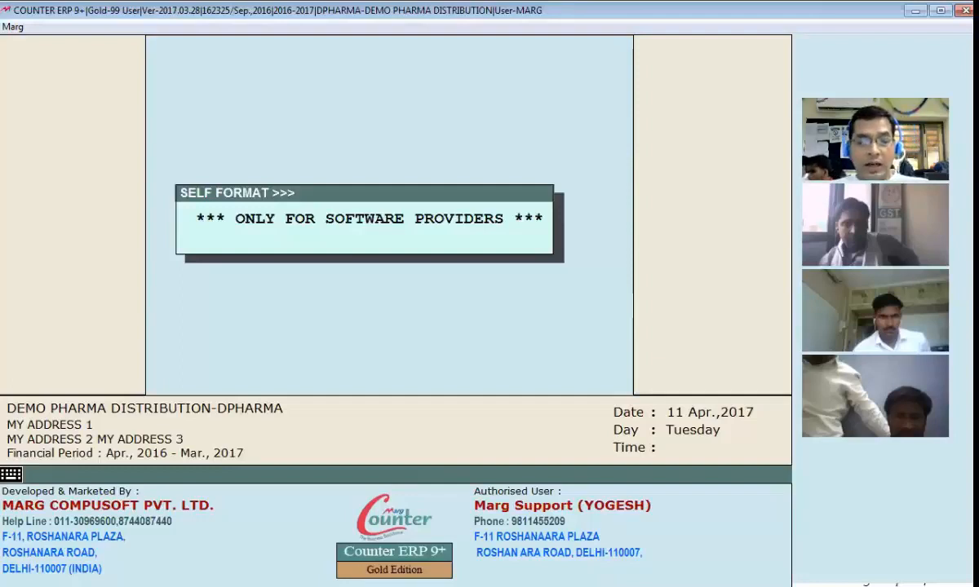
pyautogui.write('****')
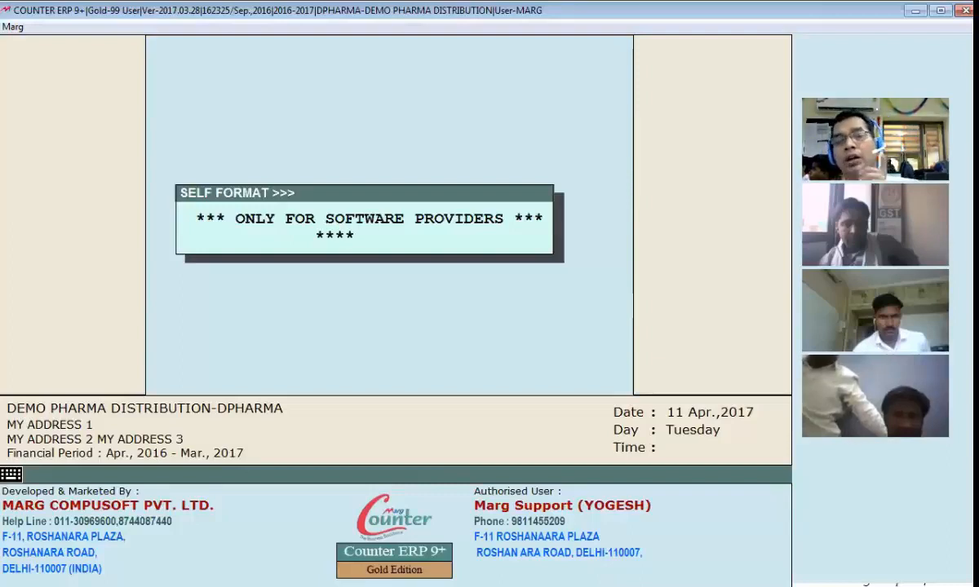
pyautogui.write('*')
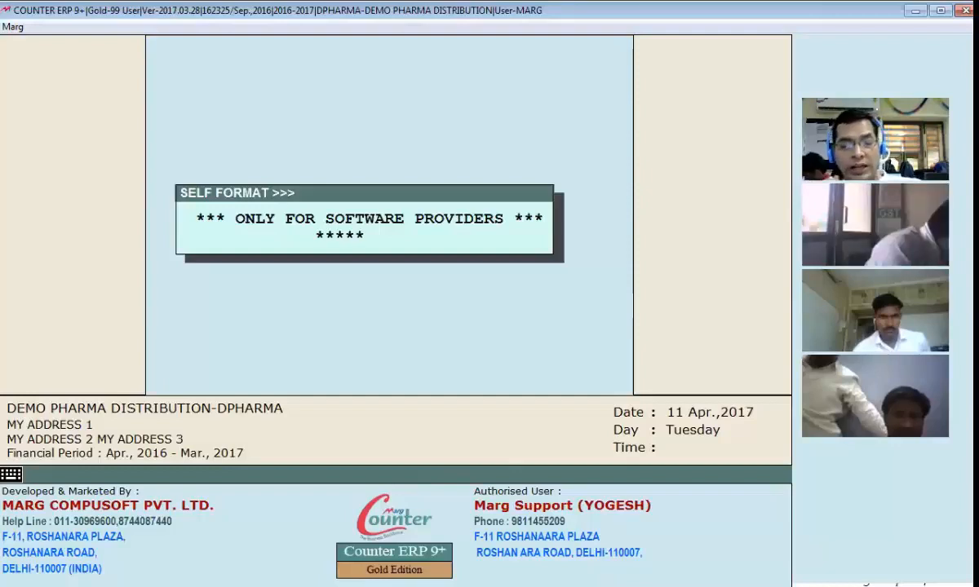
pyautogui.write('**')
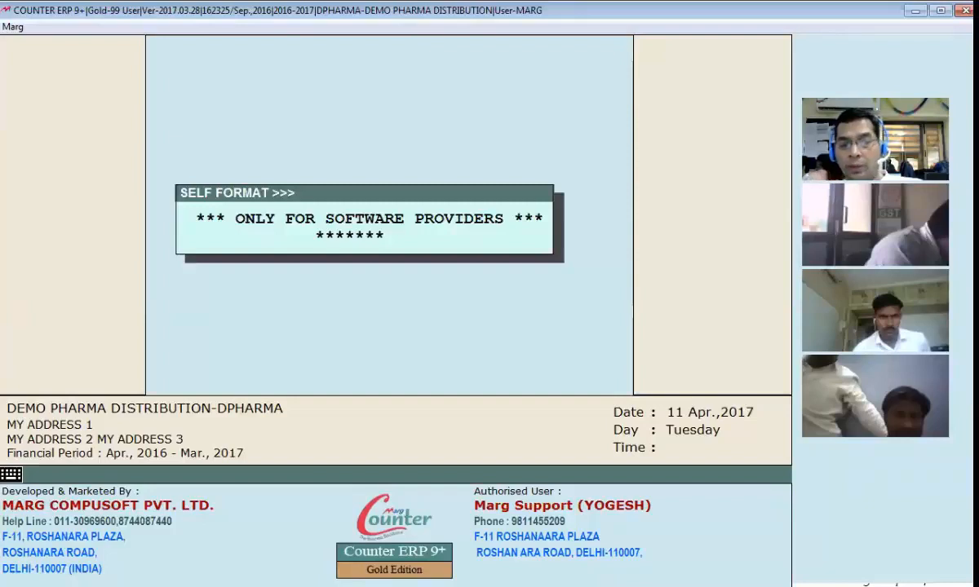
pyautogui.press('Return')
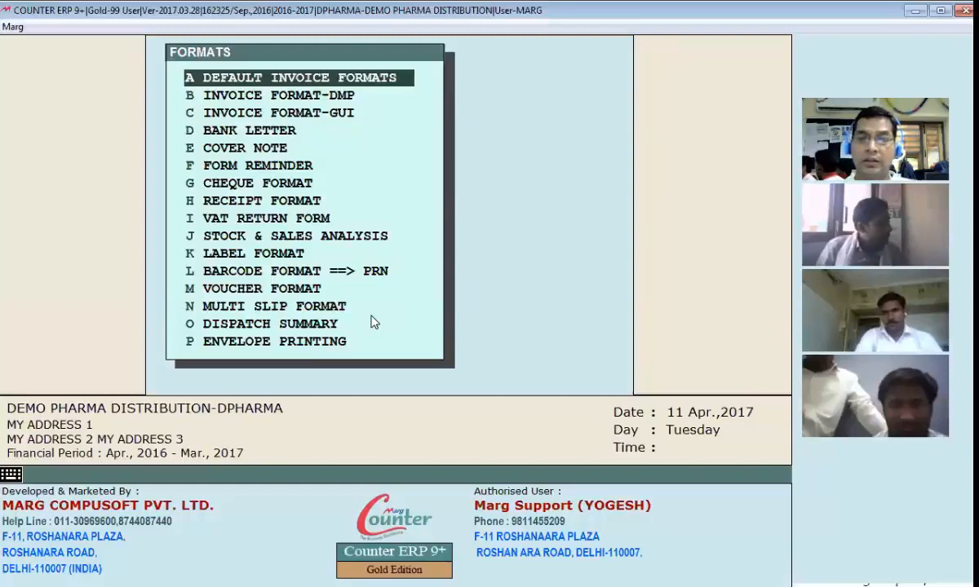
# Step: Open the default invoice formats and review the DMP format names offered for the default invoice format
pyautogui.press('Return')
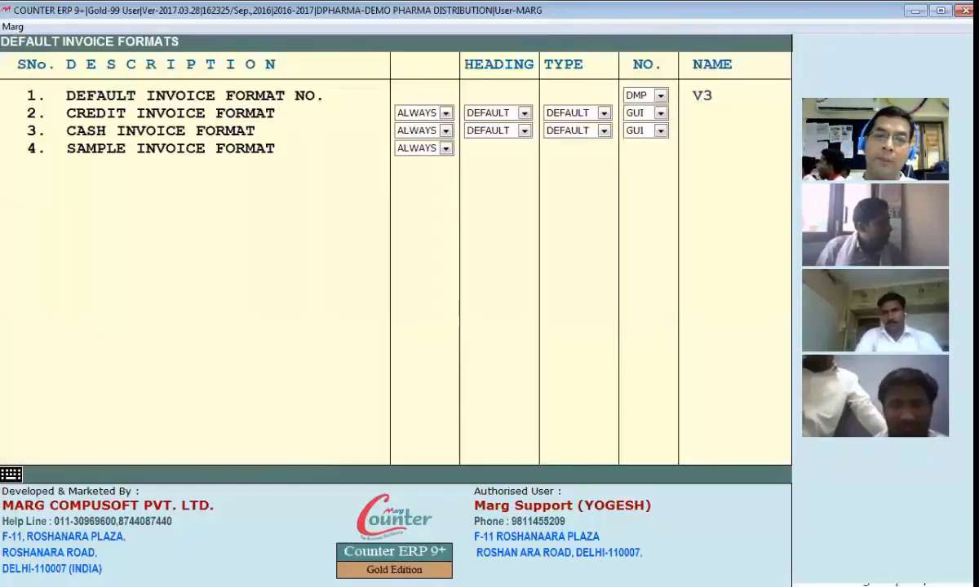
pyautogui.click(651, 98)
pyautogui.click(643, 98)
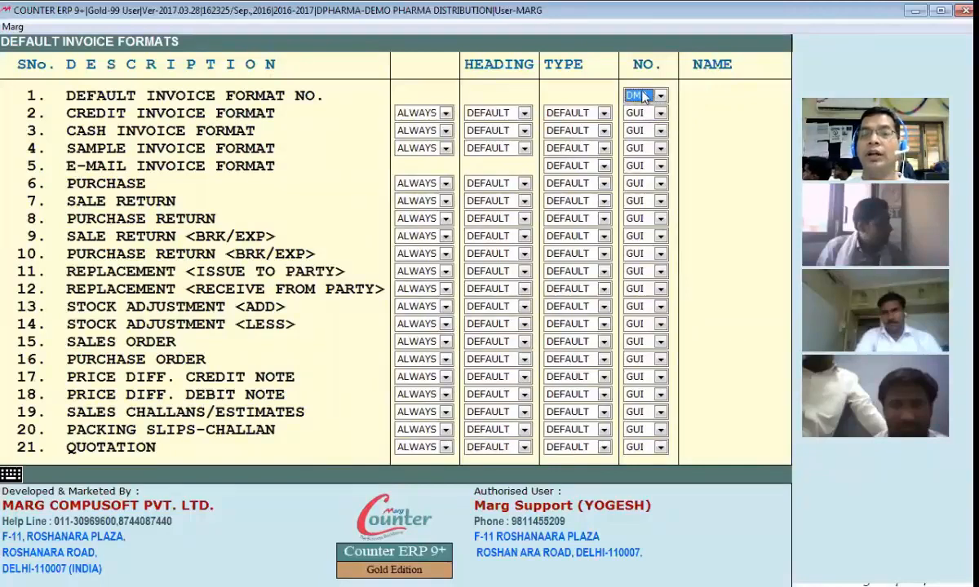
pyautogui.press('Return')
pyautogui.click(725, 96)
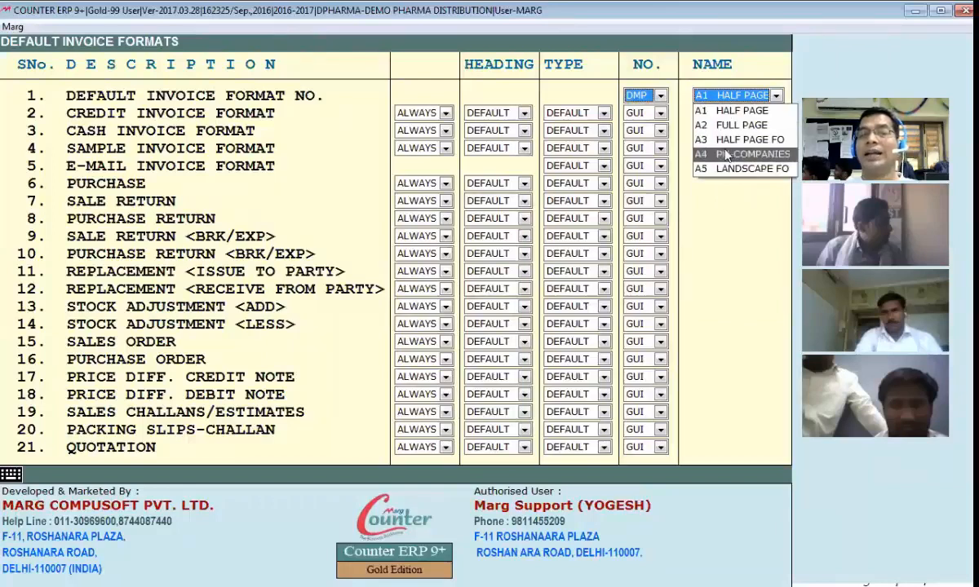
pyautogui.click(659, 97)
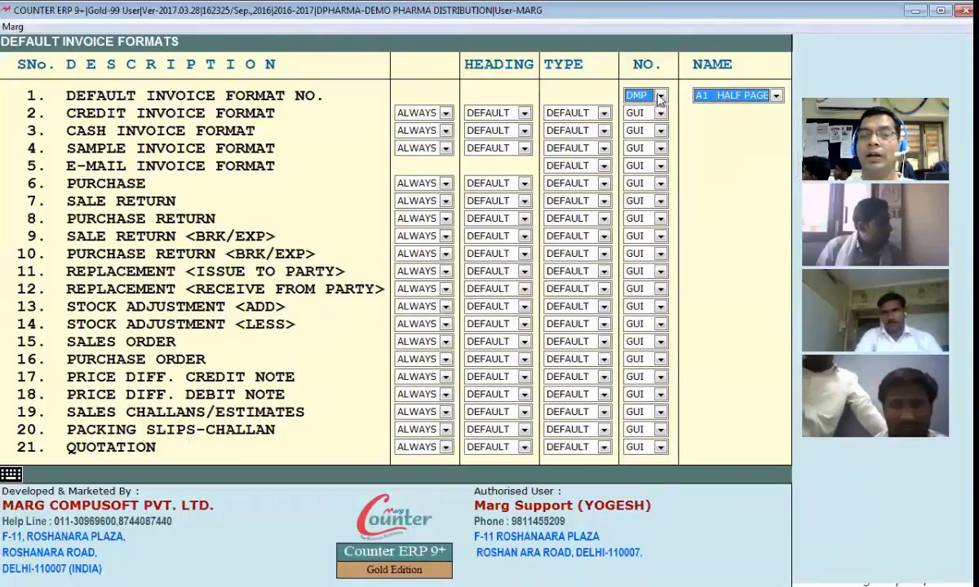
# Step: Switch the default invoice format to GUI and review the GUI format names offered for it
pyautogui.press('Up')
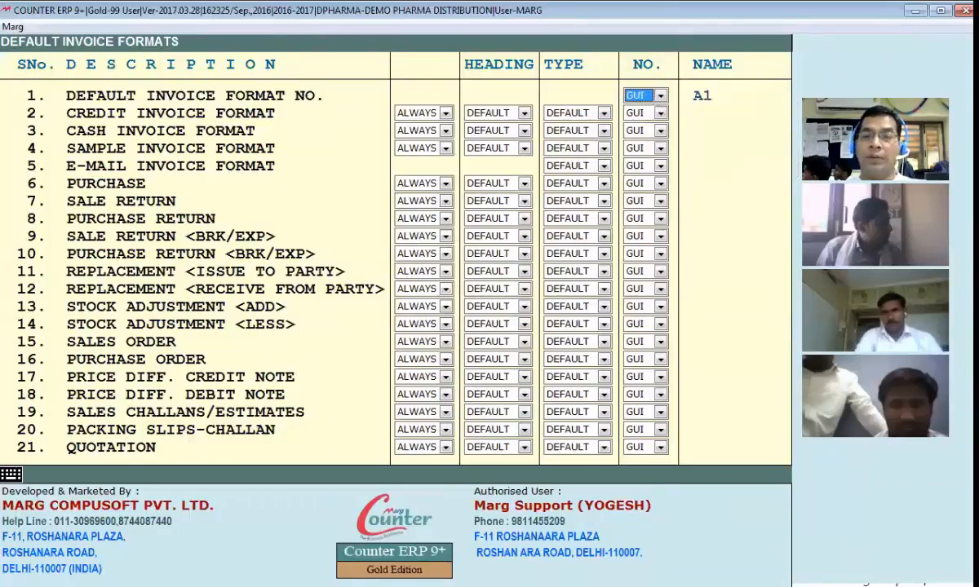
pyautogui.click(633, 99)
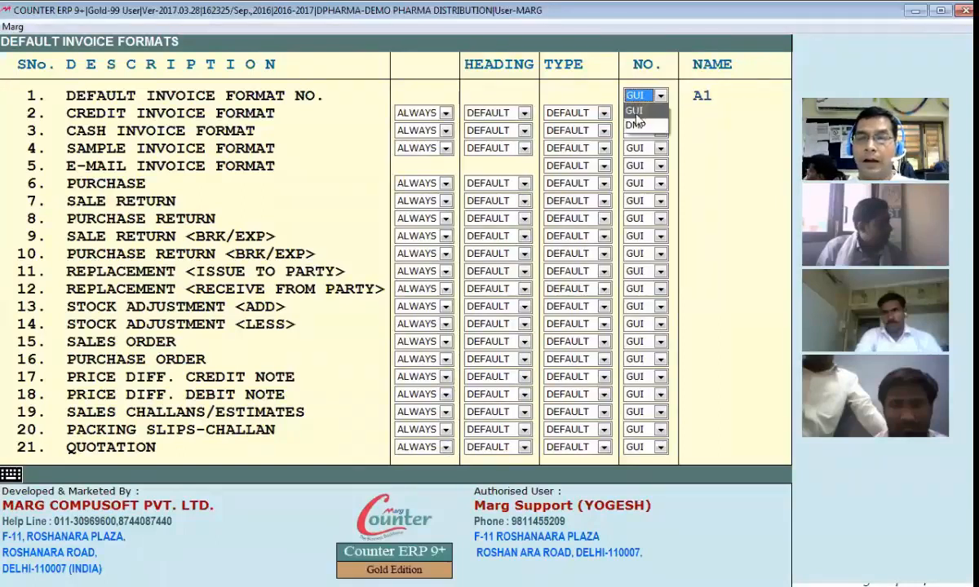
pyautogui.click(650, 113)
pyautogui.click(728, 91)
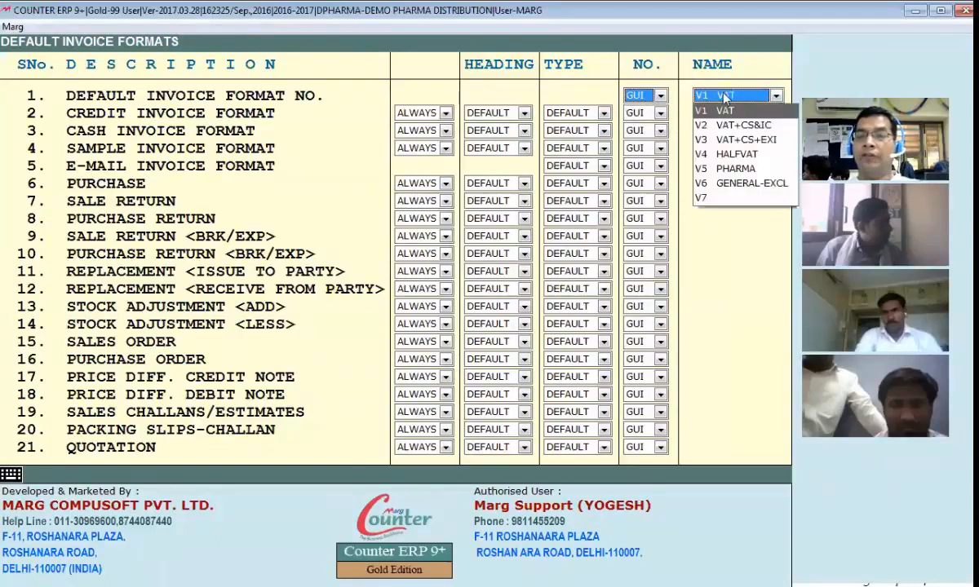
pyautogui.click(646, 93)
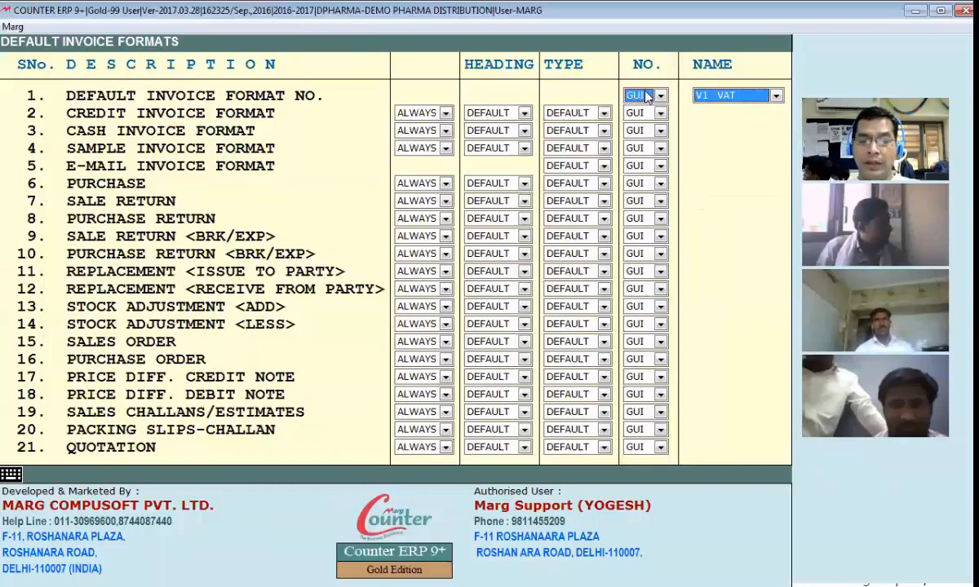
# Step: Switch the default invoice format to DMP, set it back to GUI, and leave the default invoice formats
pyautogui.click(647, 97)
pyautogui.click(637, 125)
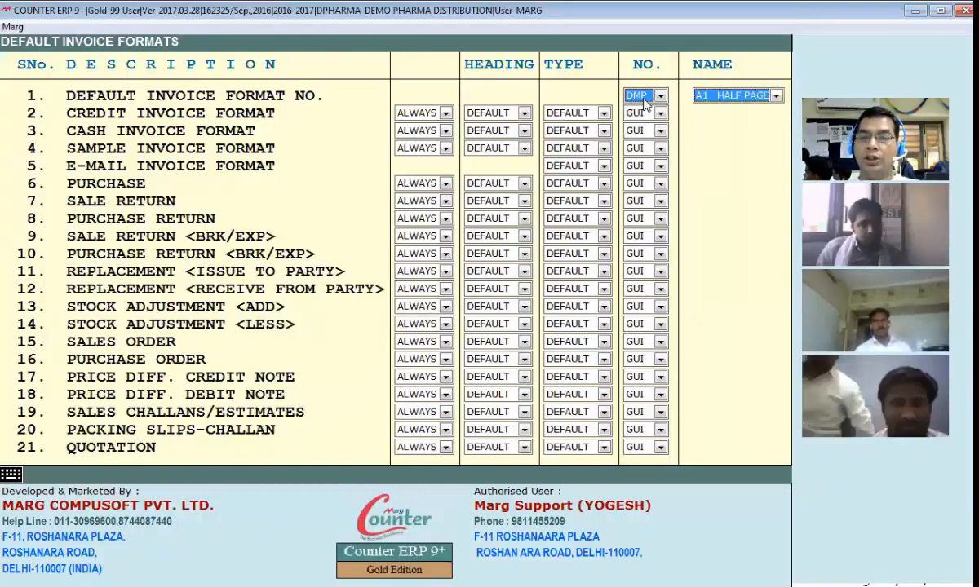
pyautogui.click(661, 95)
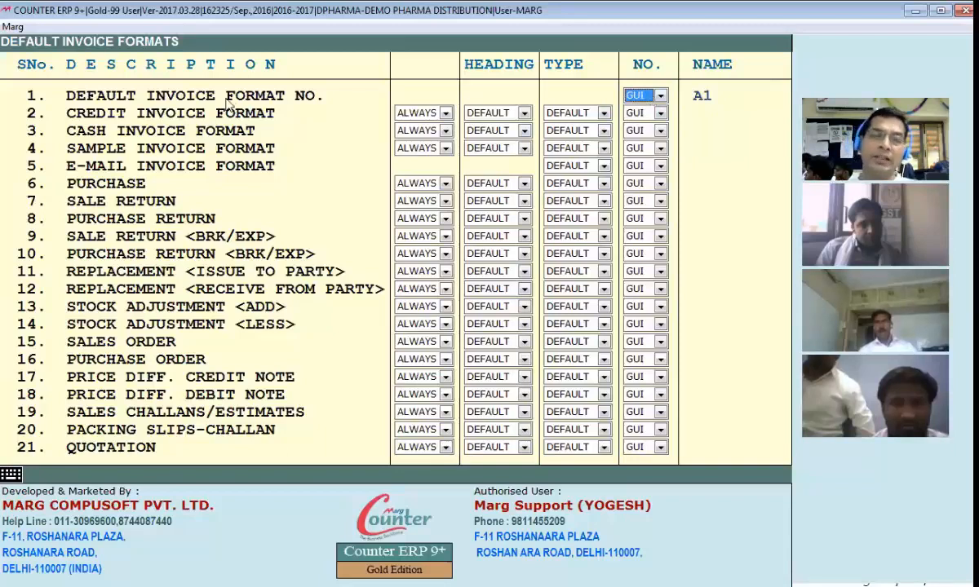
pyautogui.press('Escape')
pyautogui.click(499, 237)
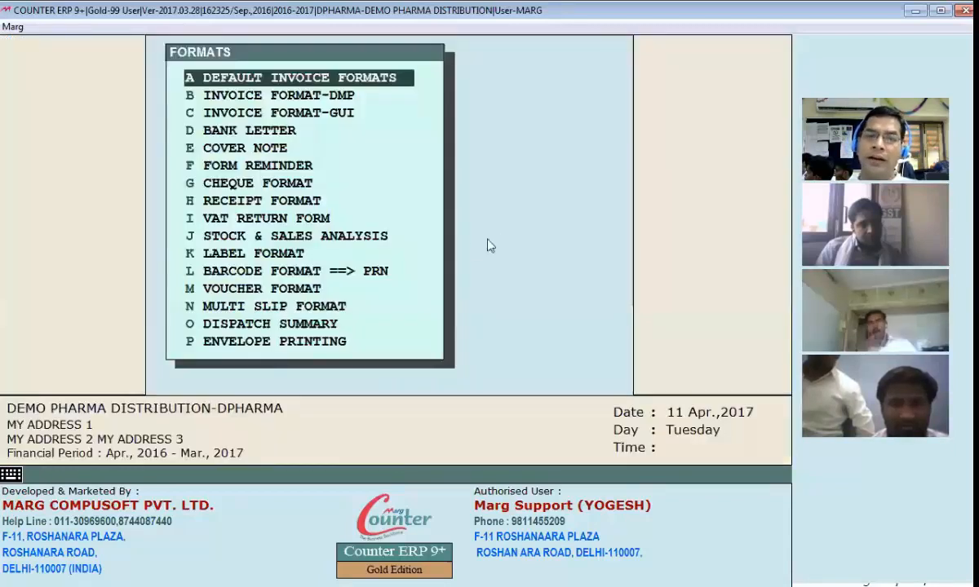
# Step: Open the GUI invoice formats and enter BS as the code of a new format
pyautogui.click(310, 119)
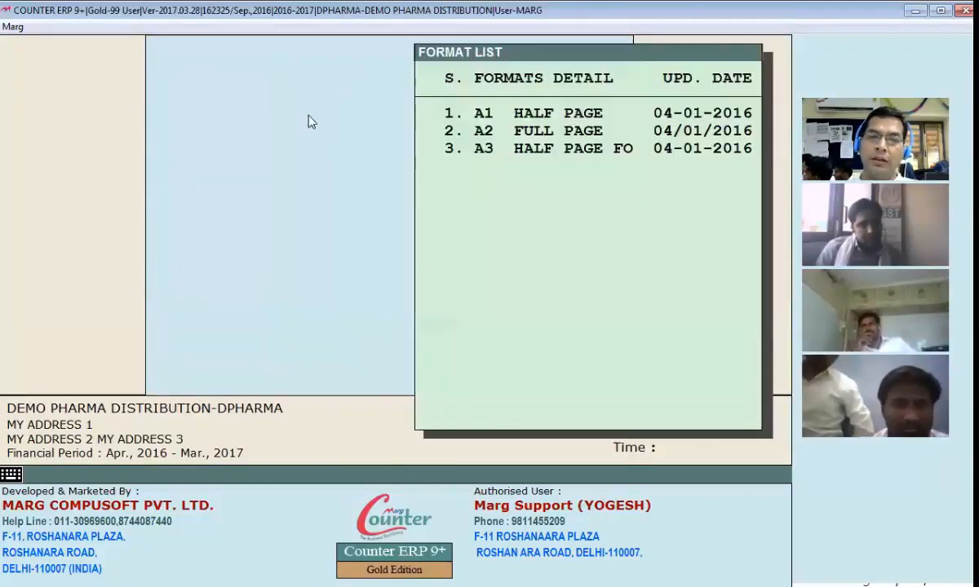
pyautogui.write('BS')
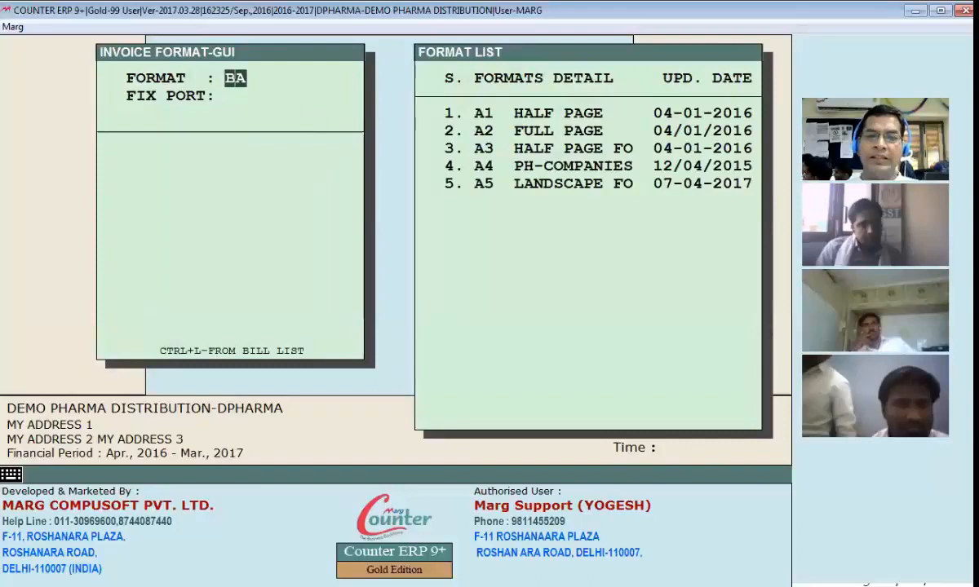
pyautogui.press('Return')
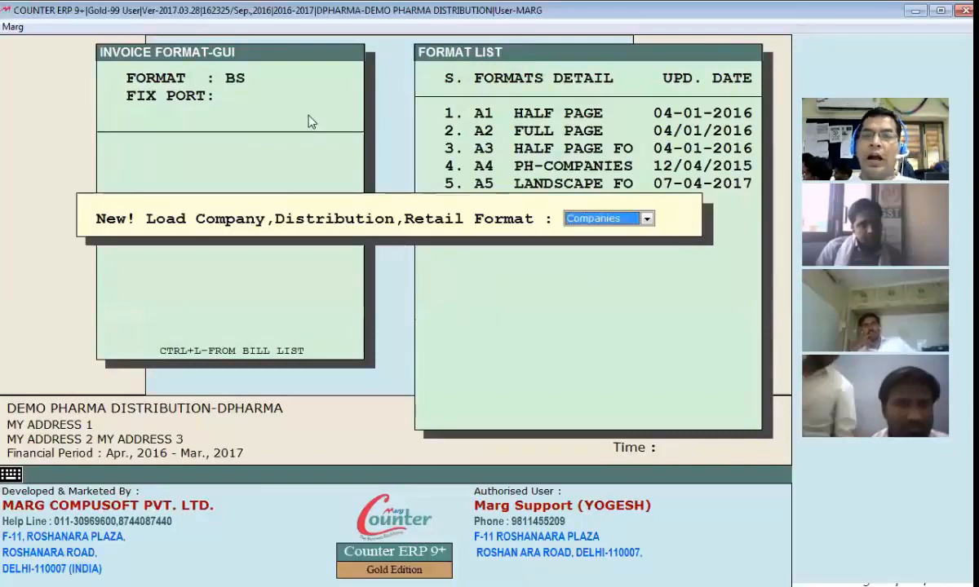
# Step: Review the format types offered for the new format BS, load the General type, and leave the fix port blank
pyautogui.hotkey('alt', 'Down')
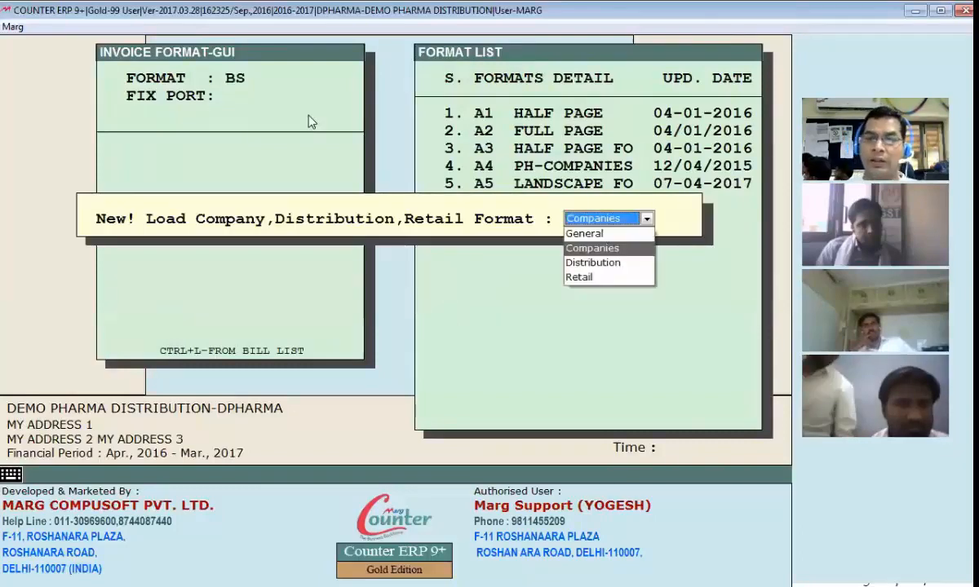
pyautogui.press('Down')
pyautogui.press('Up')
pyautogui.press('Up')
pyautogui.press('Down')
pyautogui.press('Down')
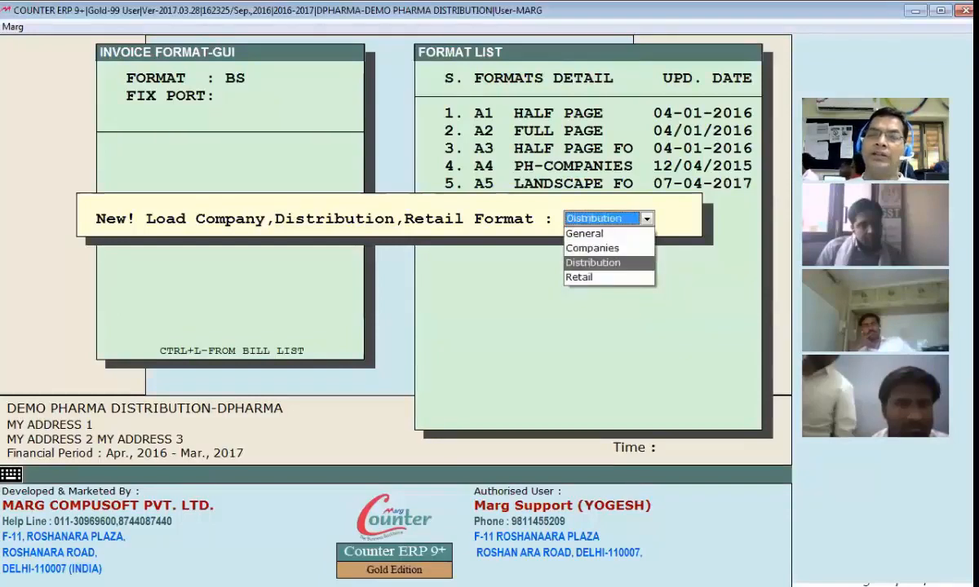
pyautogui.press('Down')
pyautogui.press('Up')
pyautogui.press('Up')
pyautogui.press('Up')
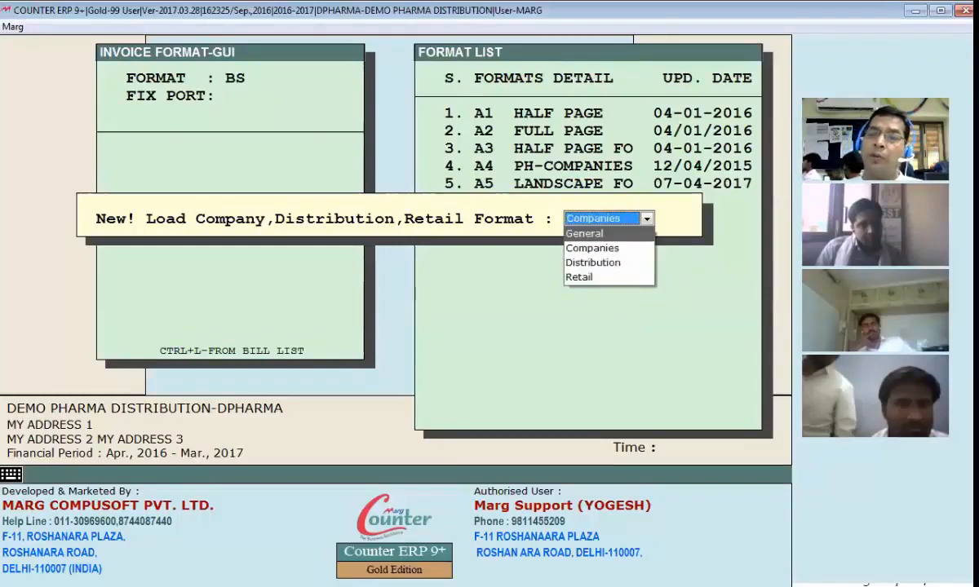
pyautogui.press('Return')
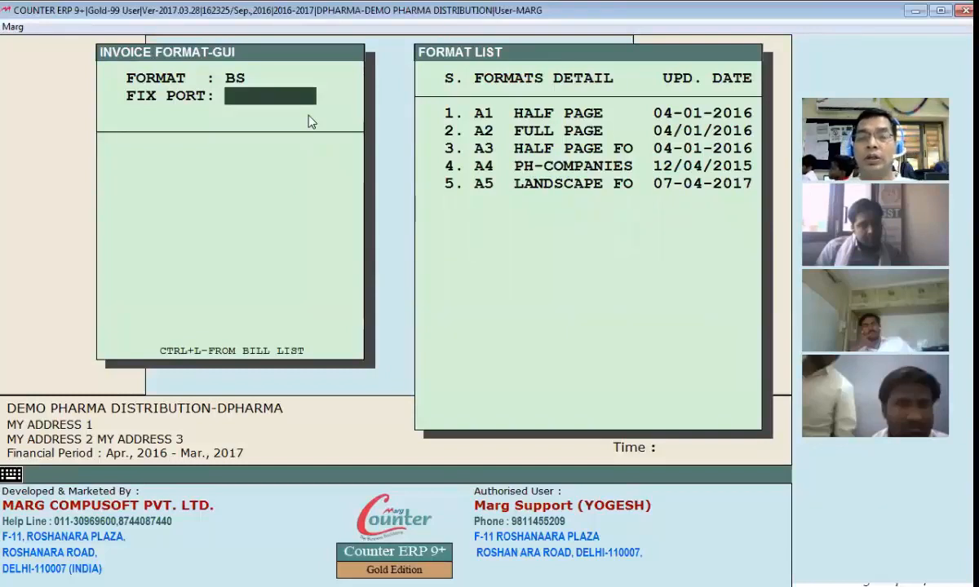
pyautogui.press('Return')
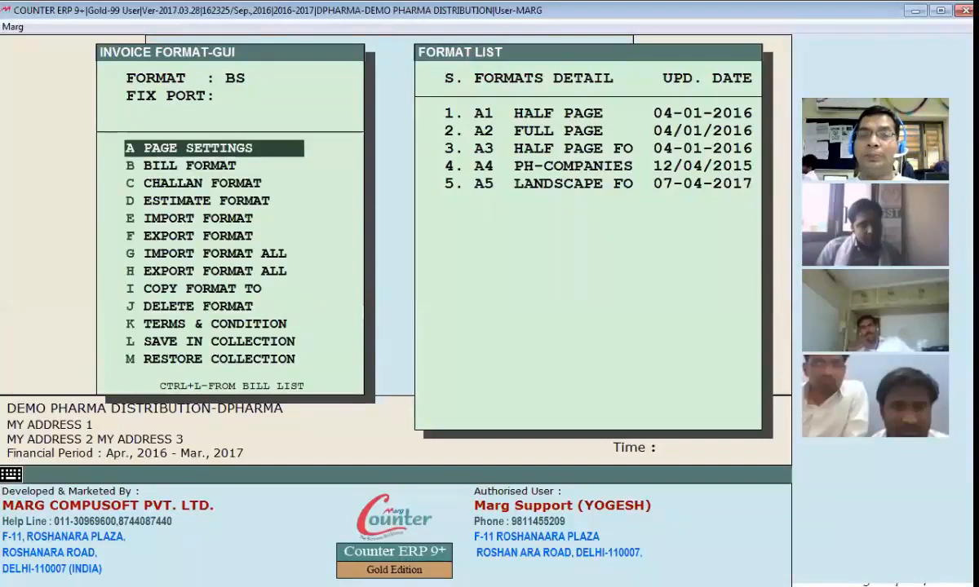
# Step: Open the page settings of format BS, view the bill, challan and estimate setup, and return to the formats list
pyautogui.press('Return')
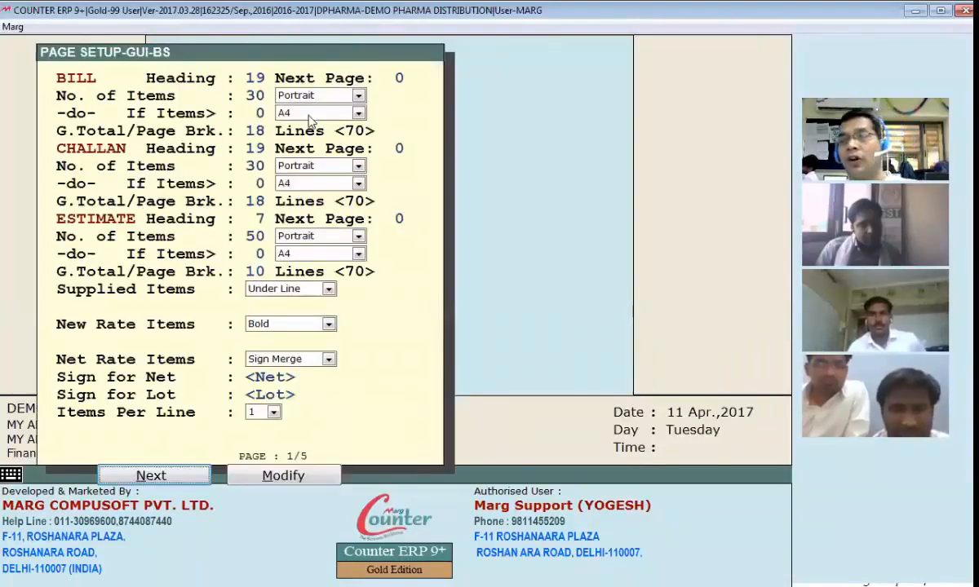
pyautogui.press('Up')
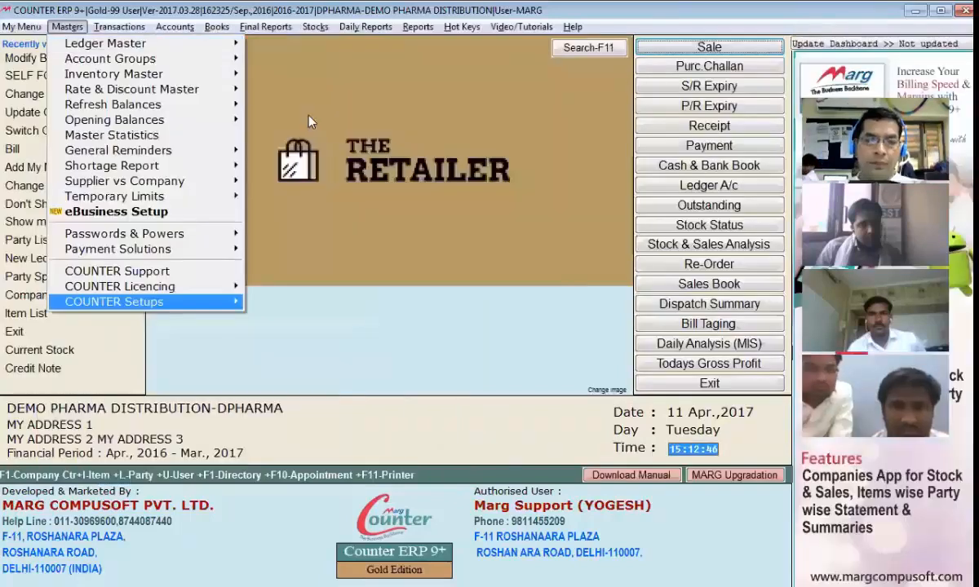
pyautogui.press('Right')
pyautogui.press('Down')
pyautogui.press('Return')
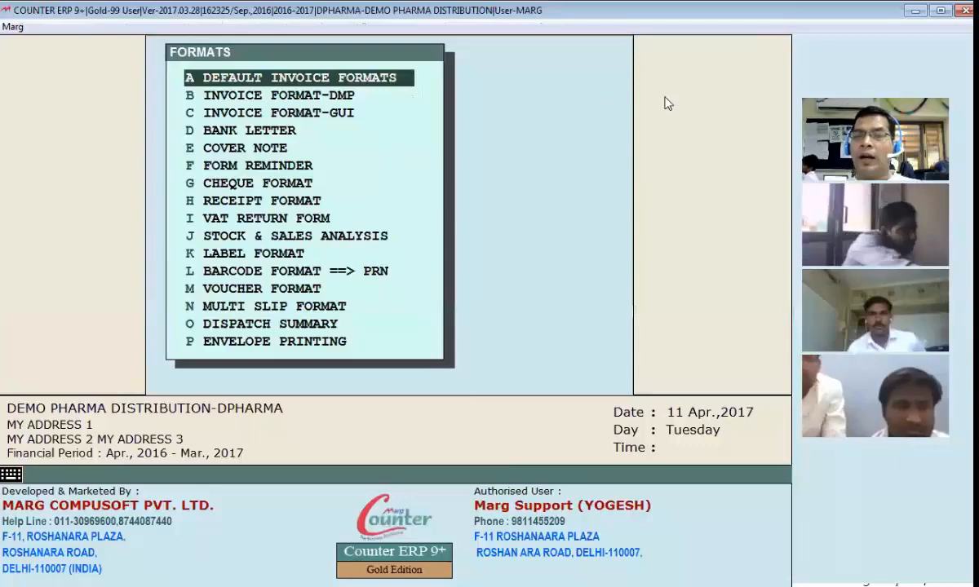
# Step: Set the default invoice format to GUI with the name BS and leave the default invoice formats
pyautogui.press('Return')
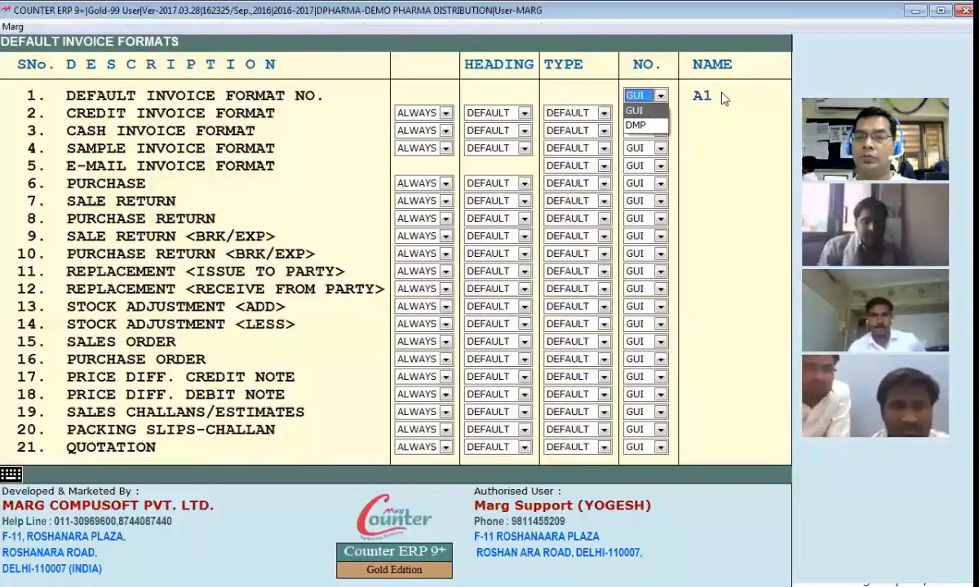
pyautogui.press('Return')
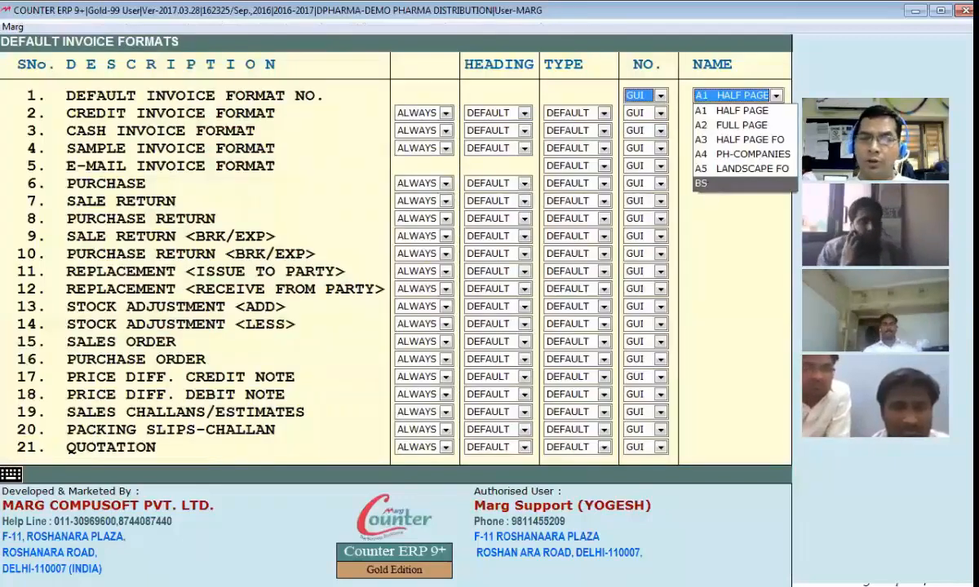
pyautogui.press('Return')
pyautogui.press('Escape')
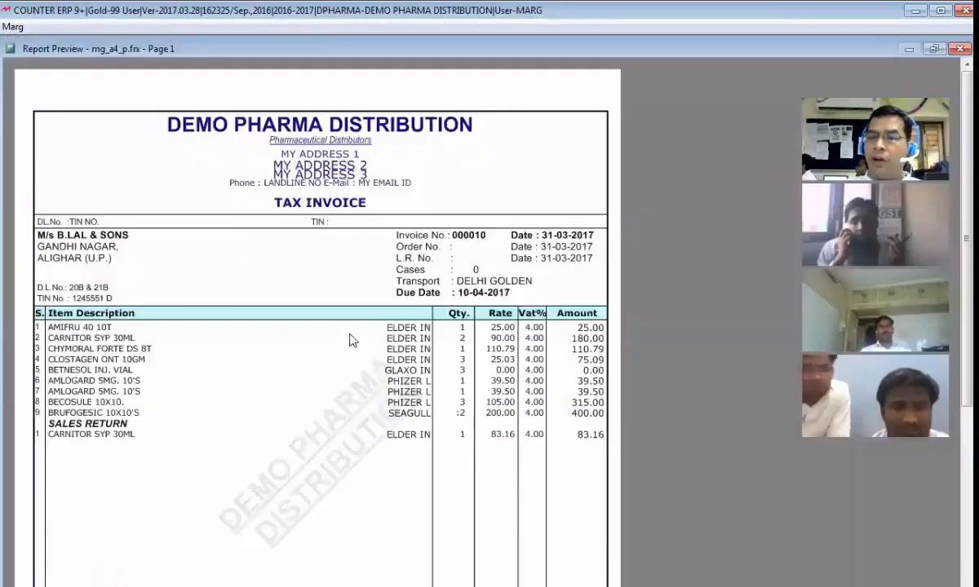
# Step: Examine the A4 tax invoice preview of the sale bill from its heading down to the terms and conditions, and close it
pyautogui.scroll(-3, 350, 372)
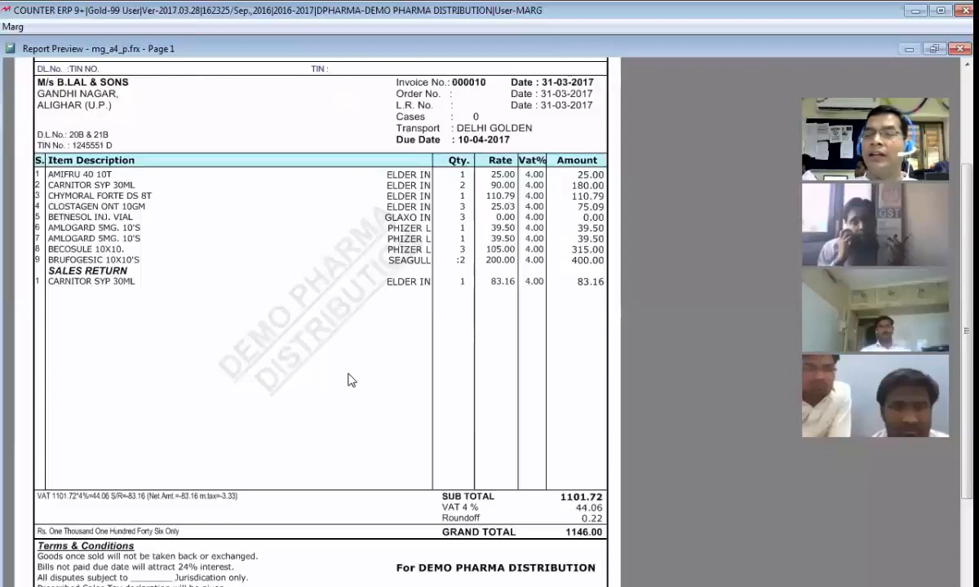
pyautogui.scroll(2, 234, 270)
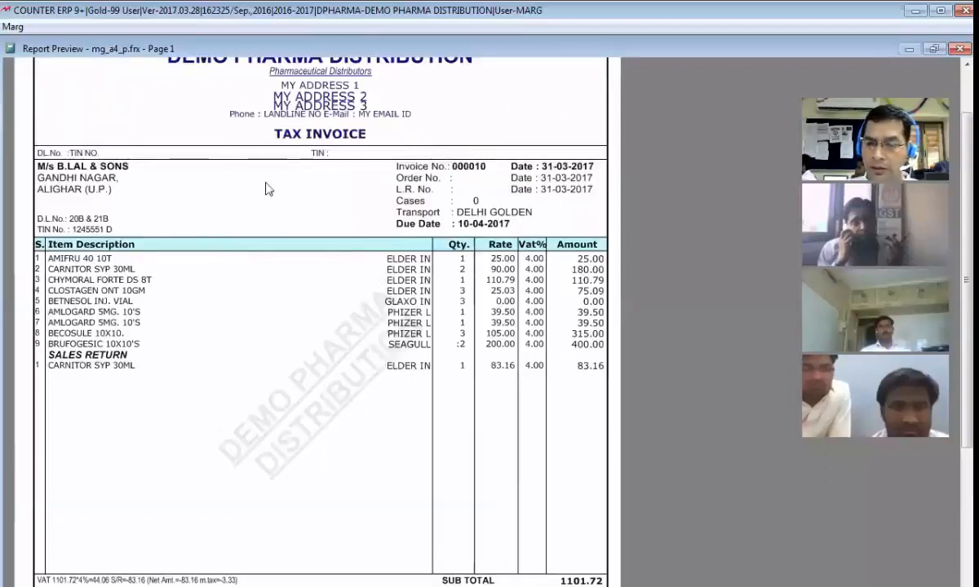
pyautogui.scroll(2, 234, 350)
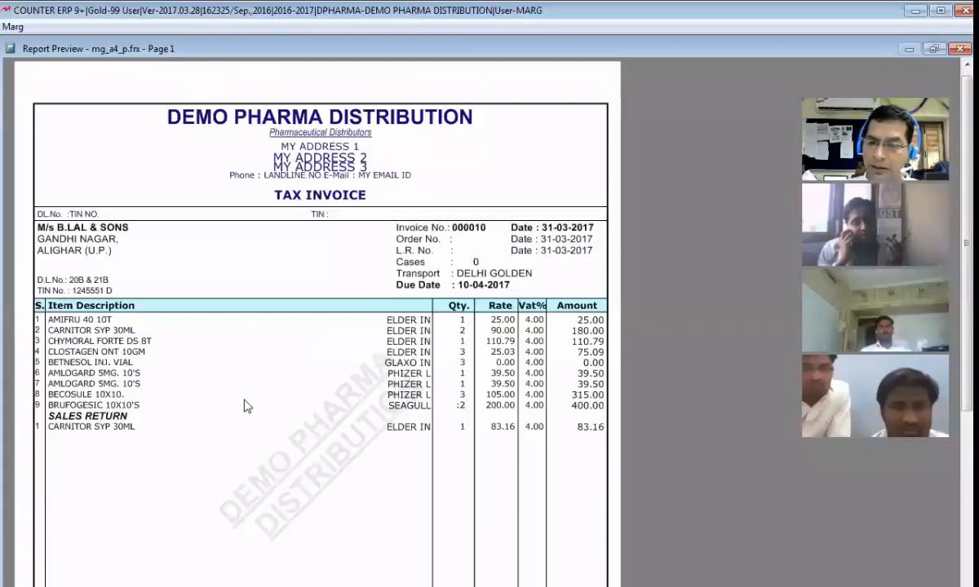
pyautogui.scroll(-5, 245, 375)
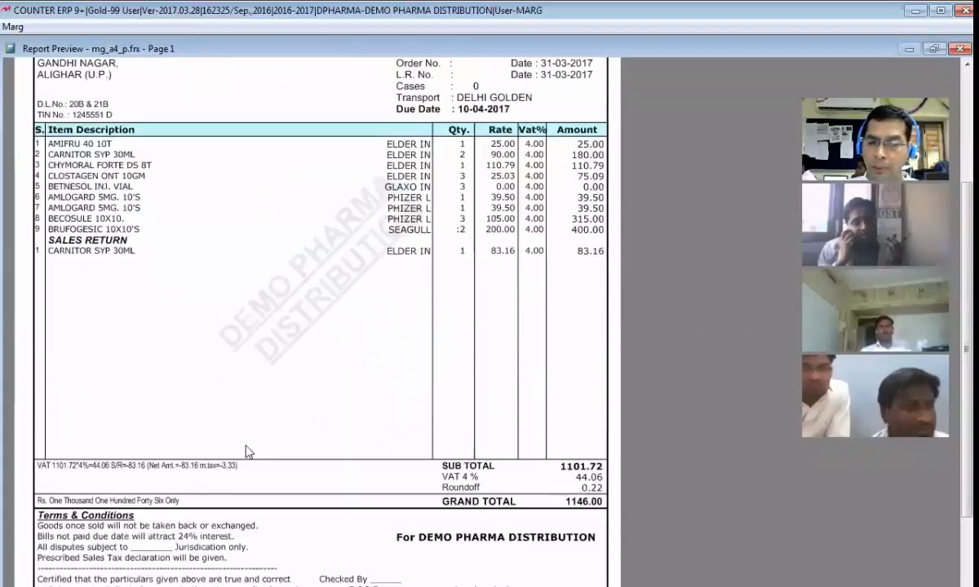
pyautogui.scroll(-3, 247, 493)
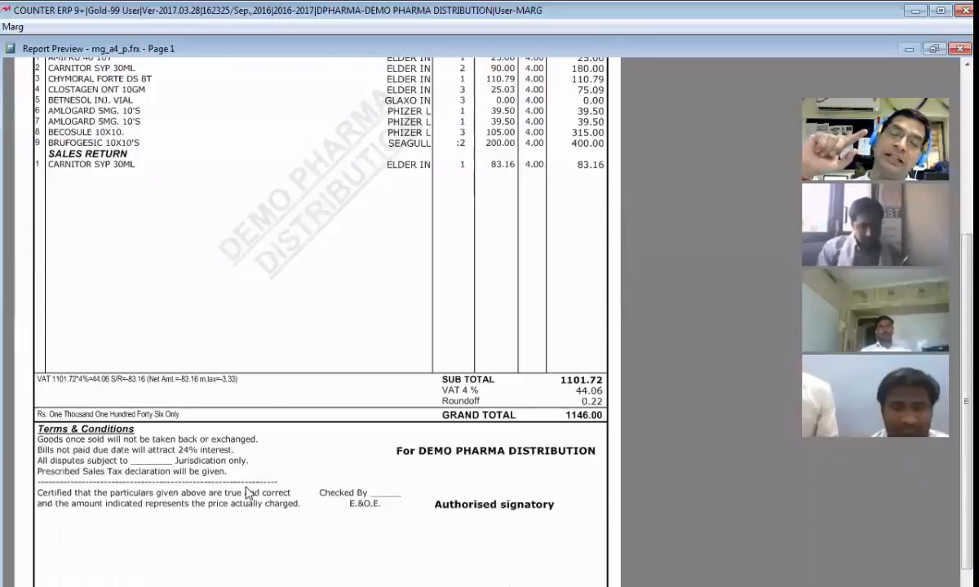
pyautogui.scroll(1, 248, 493)
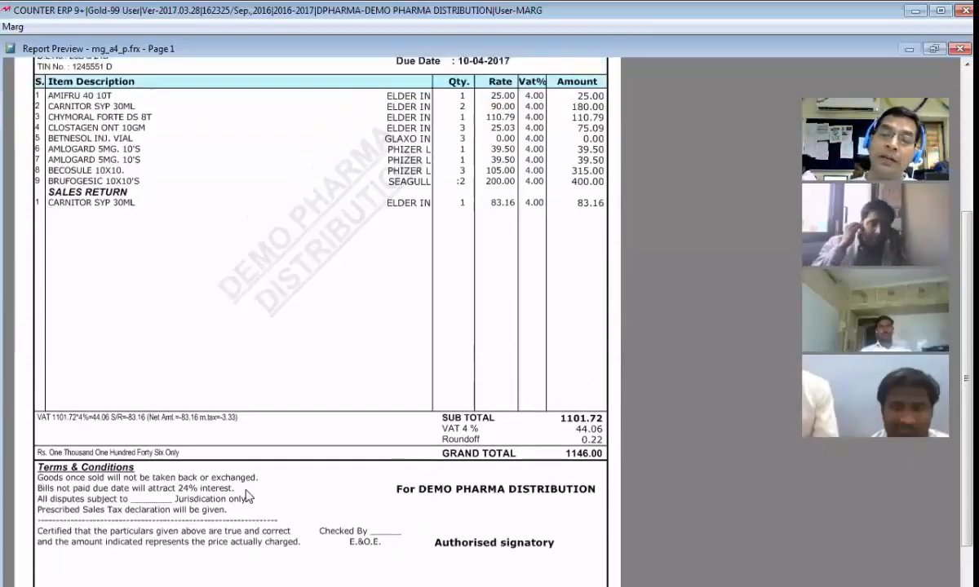
pyautogui.scroll(6, 429, 417)
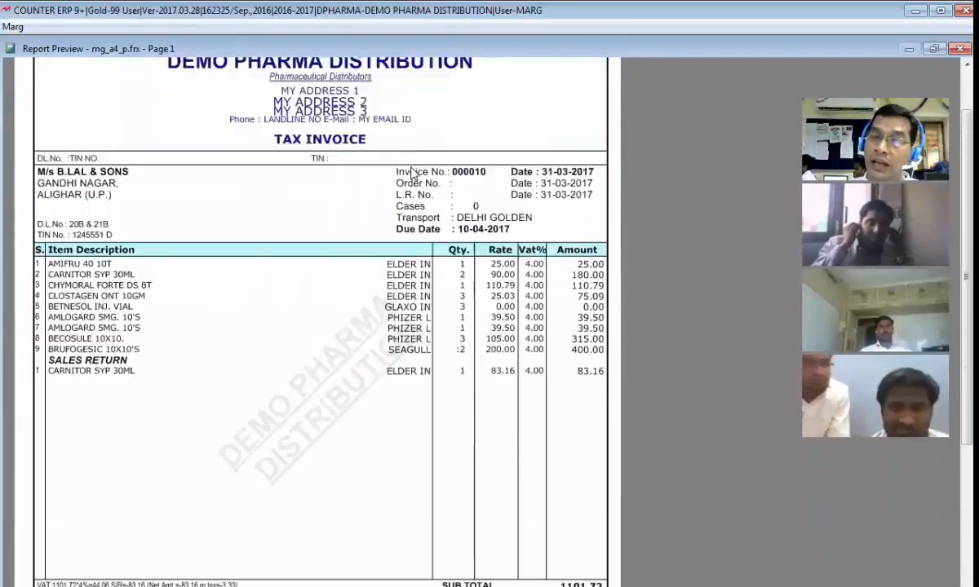
pyautogui.scroll(-6, 390, 316)
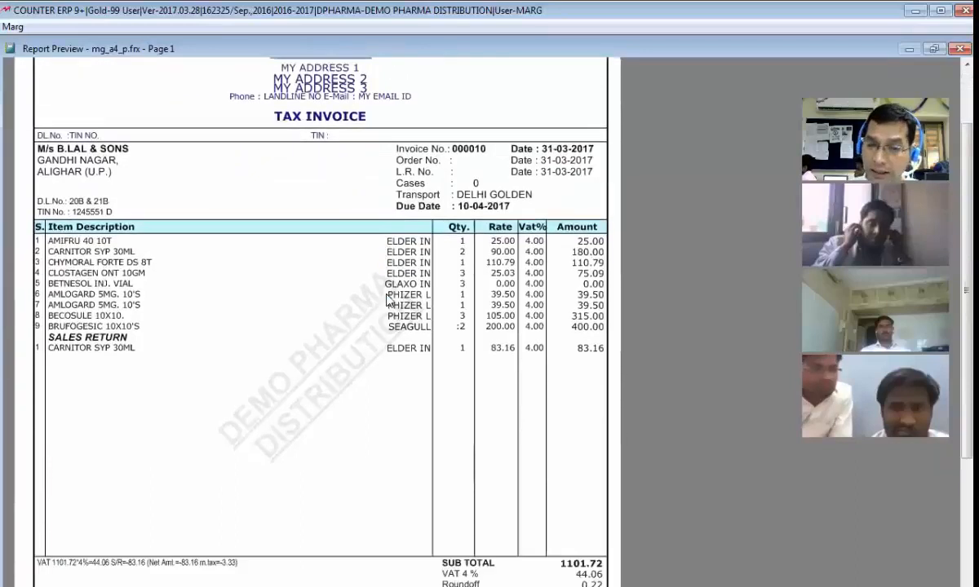
pyautogui.scroll(-5, 390, 316)
pyautogui.scroll(4, 388, 317)
pyautogui.scroll(3, 377, 318)
pyautogui.press('Escape')
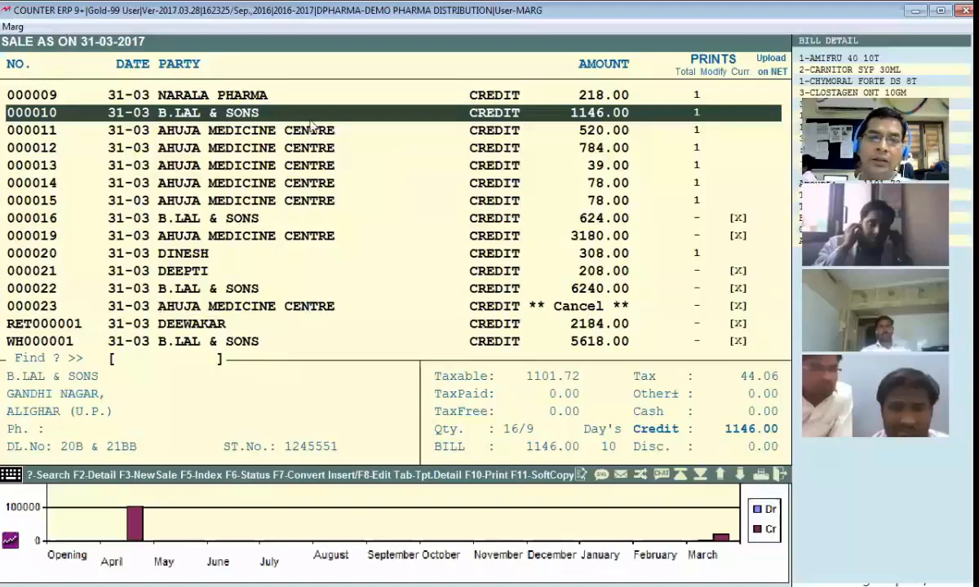
pyautogui.press('Escape')
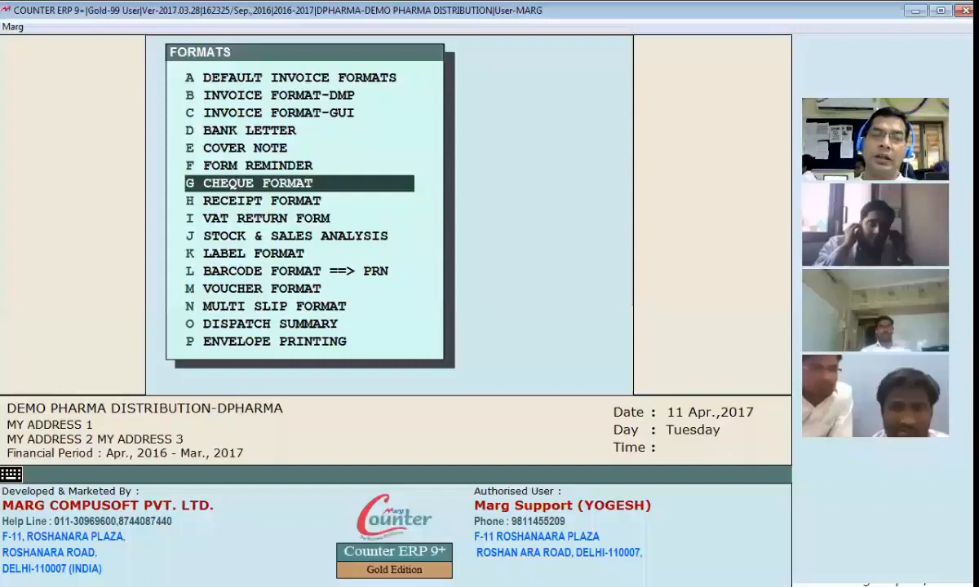
# Step: Open GUI invoice format BS, view its page settings, and return to the formats list
pyautogui.press('c')
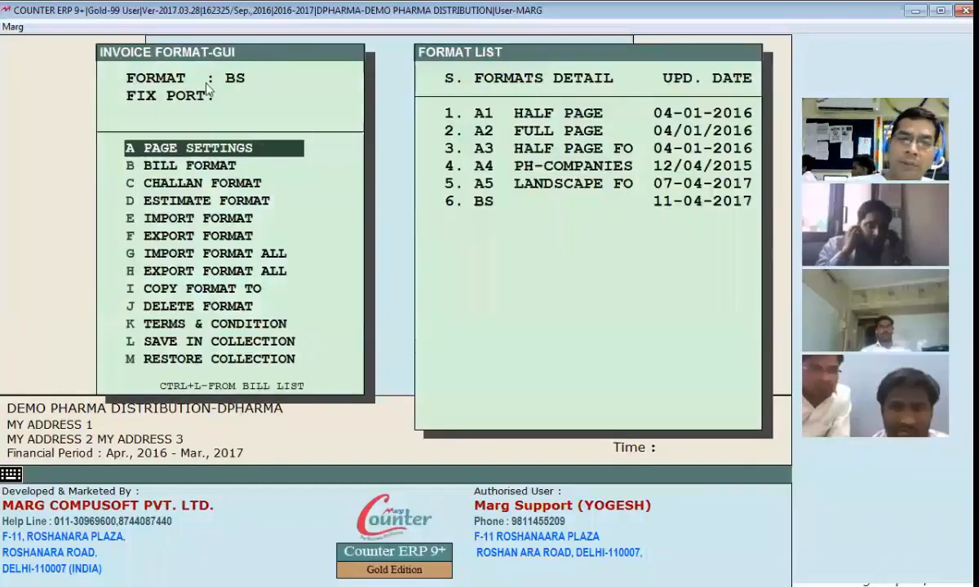
pyautogui.press('Return')
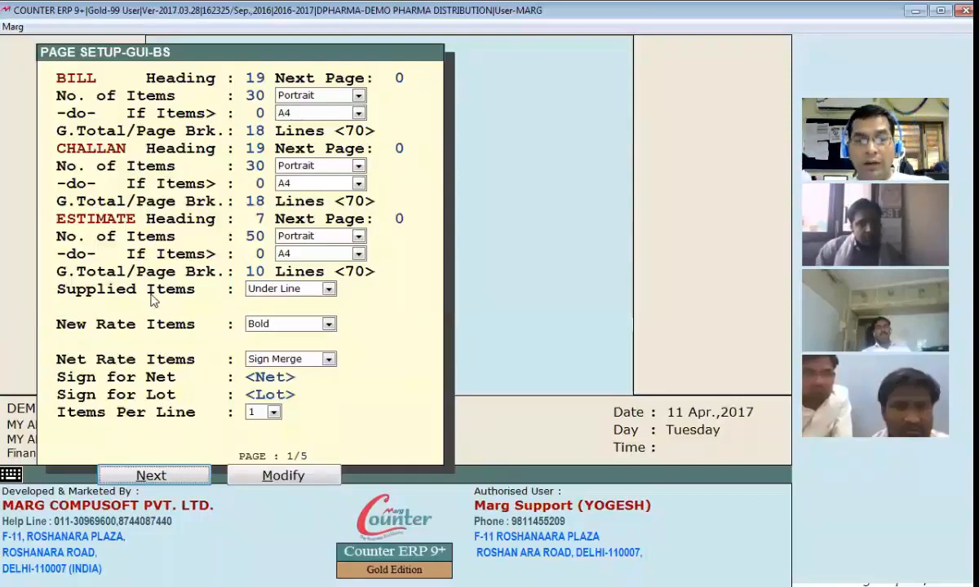
pyautogui.press('Escape')
pyautogui.press('Escape')
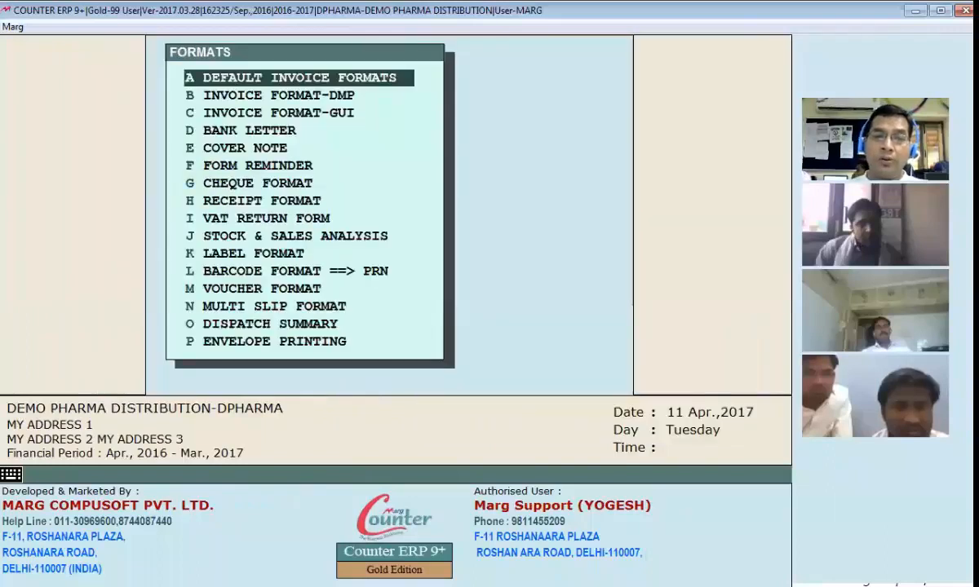
# Step: Review the GUI format BS assigned as the default invoice format and leave the default invoice formats without saving changes
pyautogui.press('Return')
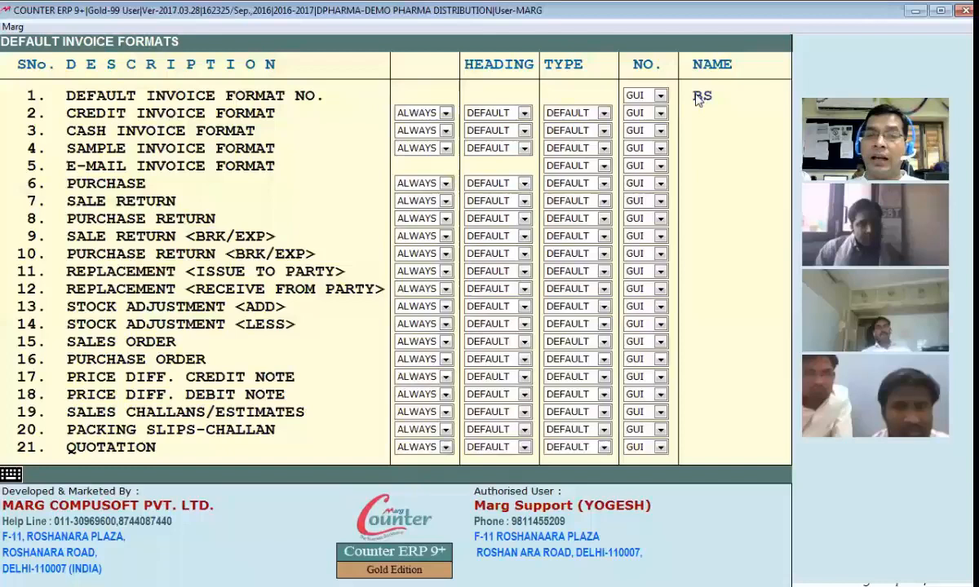
pyautogui.press('Return')
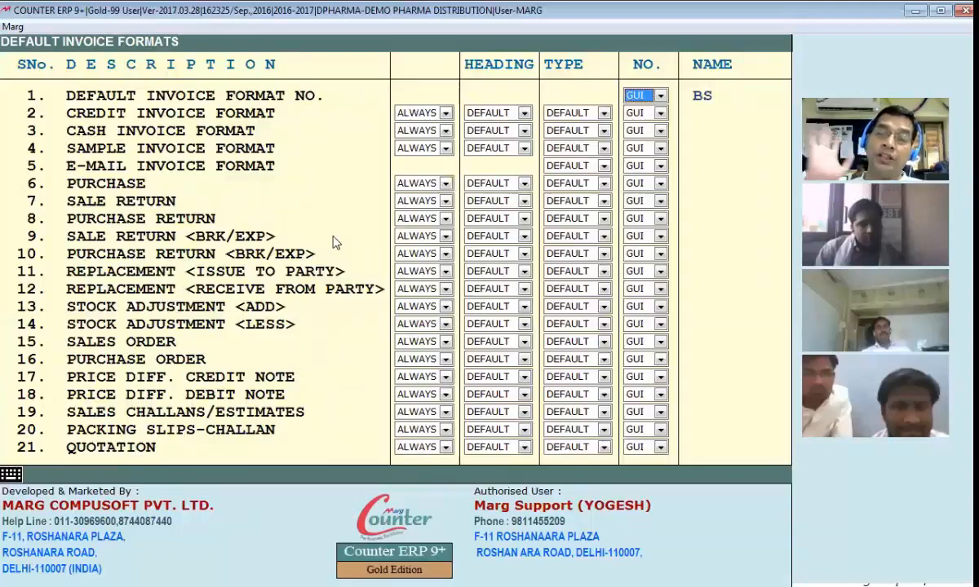
pyautogui.press('Return')
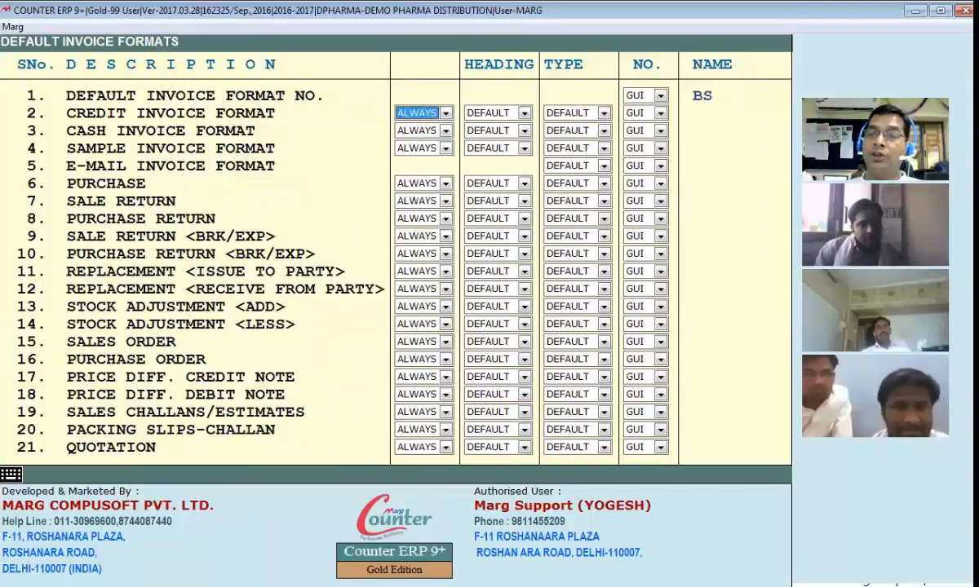
pyautogui.press('Return')
pyautogui.press('Escape')
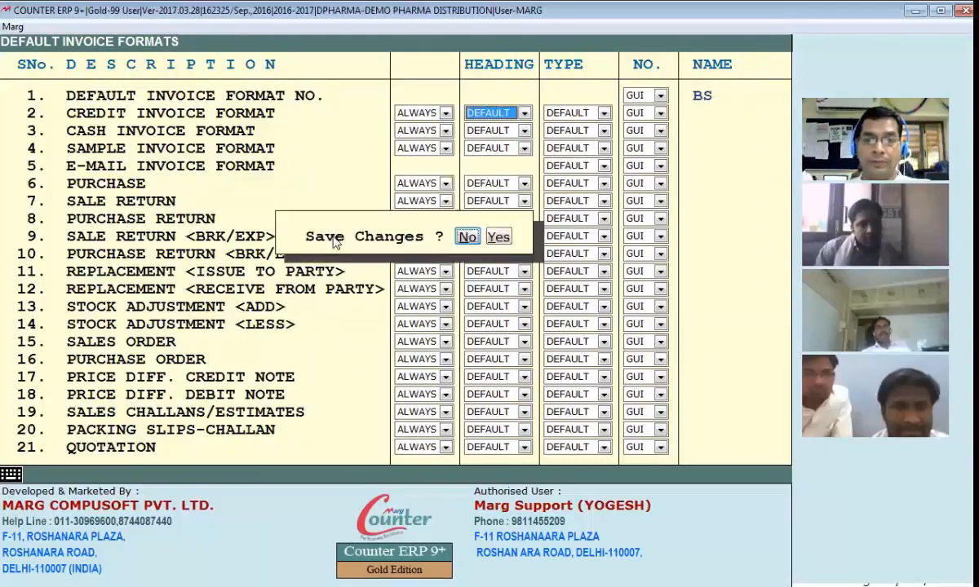
pyautogui.press('Return')
pyautogui.press('Escape')
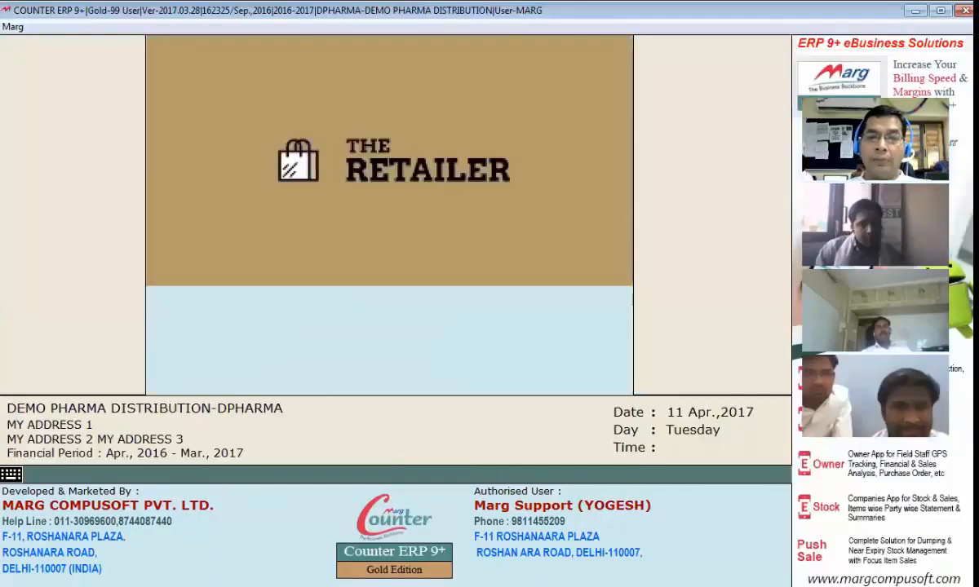
# Step: Open the sale bills list for modification and bring up the Ahuja Medicine Centre bill dated 02-04-2016 for printing
pyautogui.hotkey('alt', 'm')
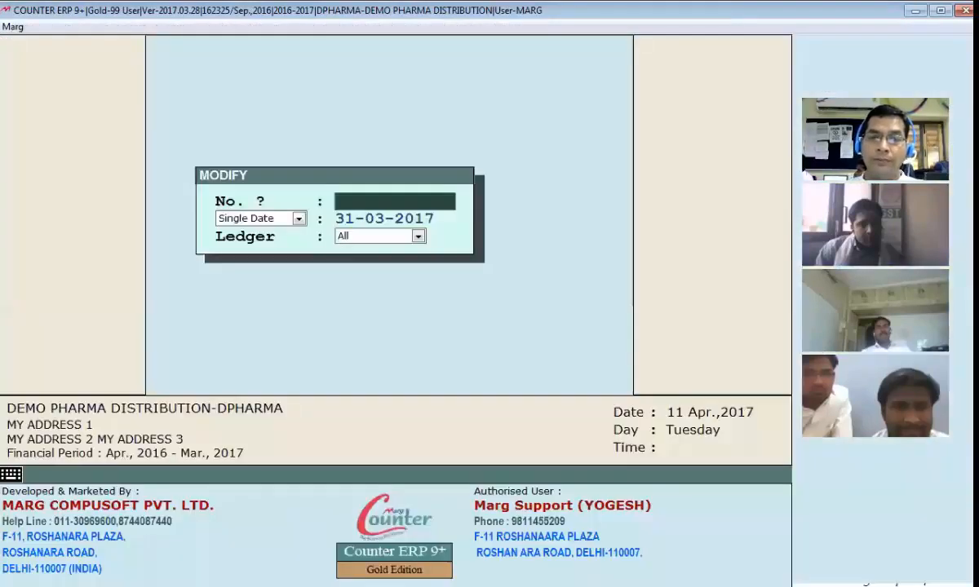
pyautogui.press('Return')
pyautogui.press('Return')
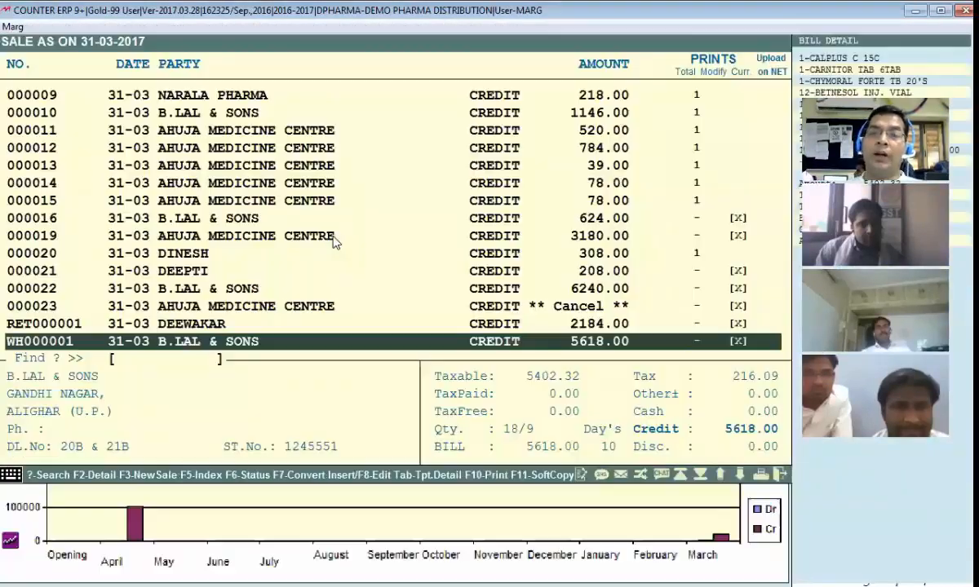
pyautogui.press('Up')
pyautogui.press('Up')
pyautogui.press('Up')
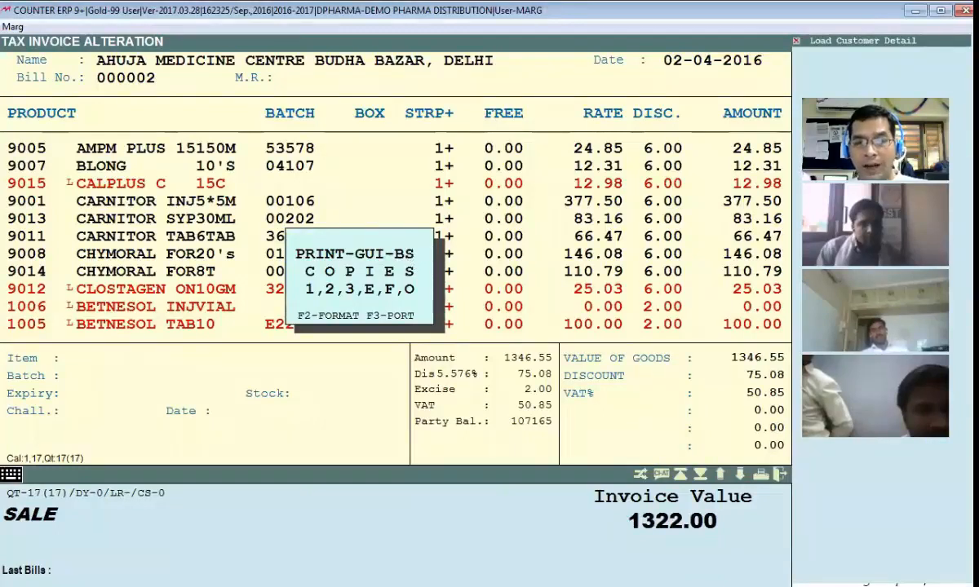
# Step: Preview the bill on screen in GUI format BS and examine the invoice from its heading to the terms and conditions
pyautogui.press('o')
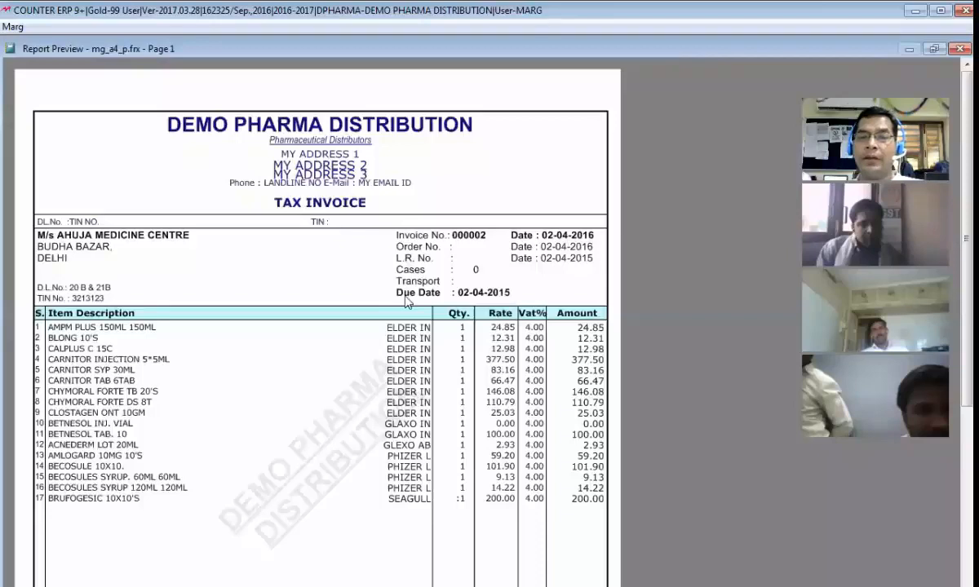
pyautogui.scroll(-4, 408, 302)
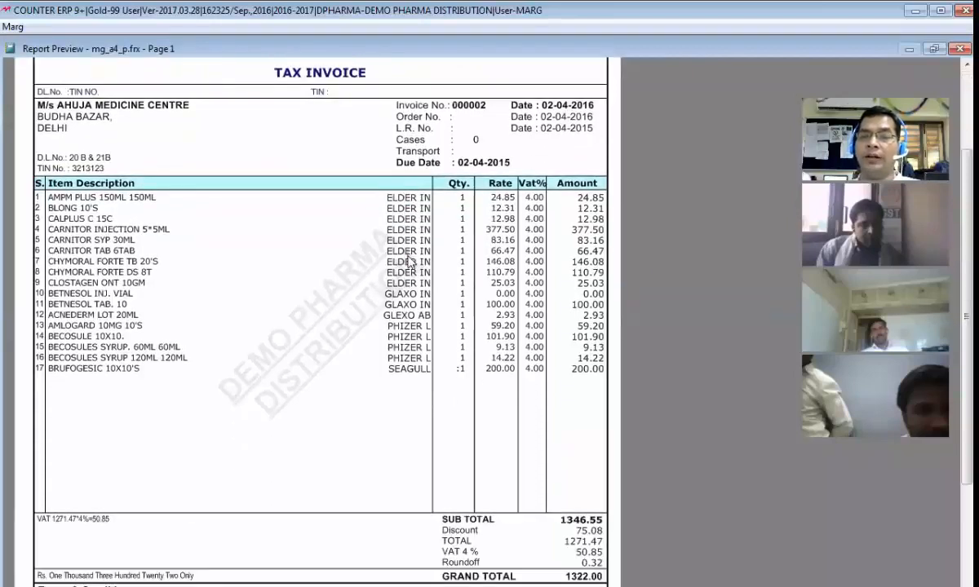
pyautogui.scroll(-5, 410, 266)
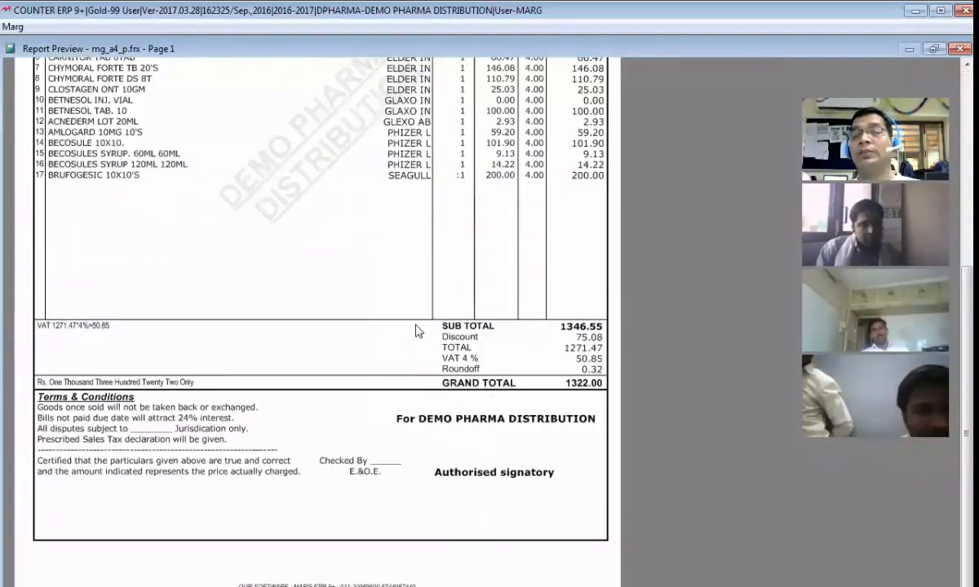
pyautogui.scroll(7, 394, 292)
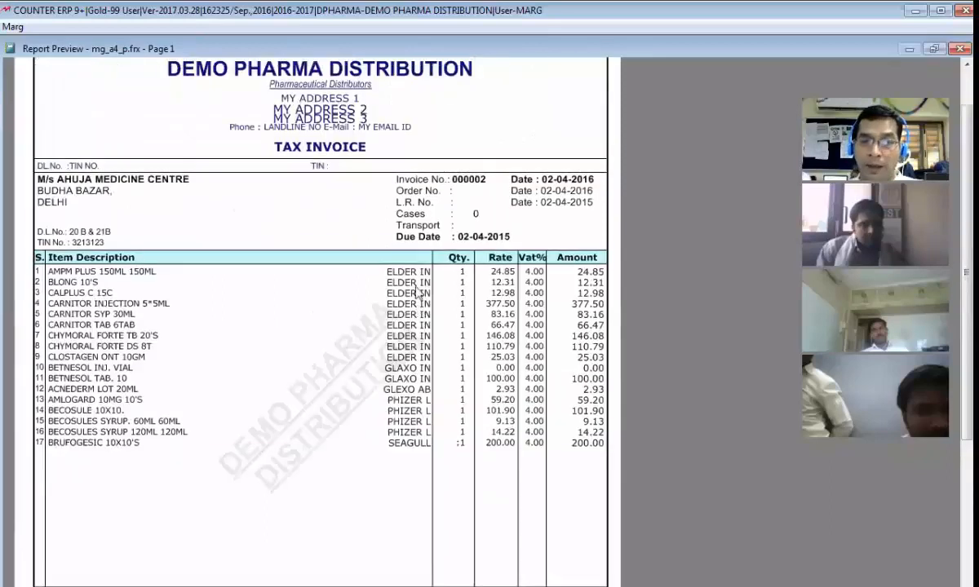
# Step: Open the bill format sections of GUI invoice format BS
pyautogui.scroll(2, 350, 306)
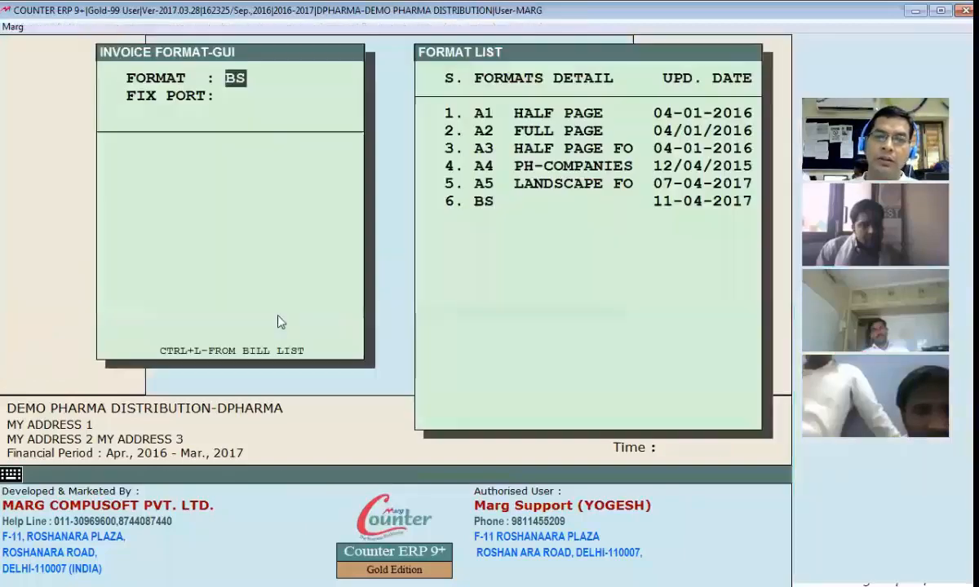
pyautogui.press('Return')
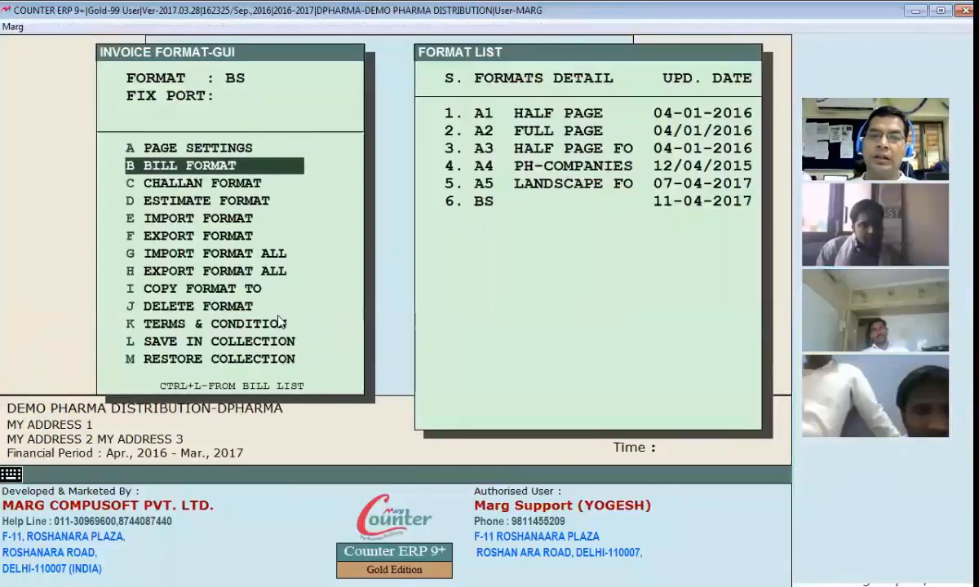
pyautogui.press('Return')
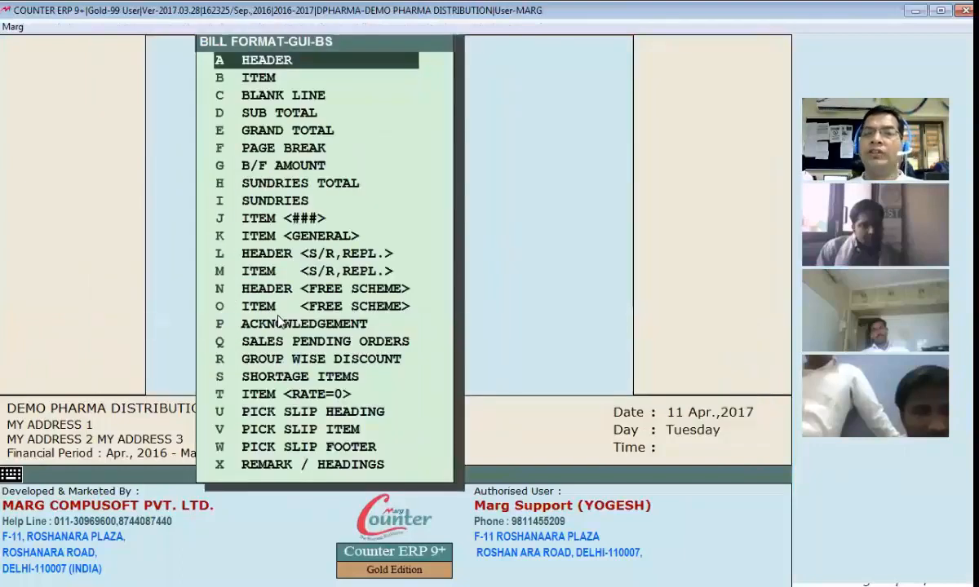
# Step: Look through the bill format sections of BS, from Header and Item down to Pick Slip Footer, and return to Grand Total
pyautogui.press('Down')
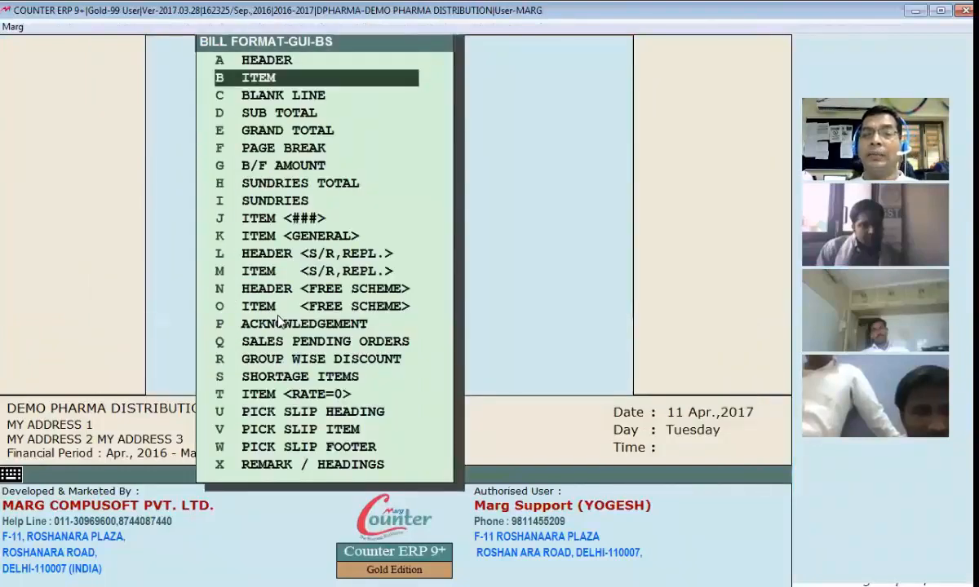
pyautogui.press('Down')
pyautogui.press('Down')
pyautogui.press('Down')
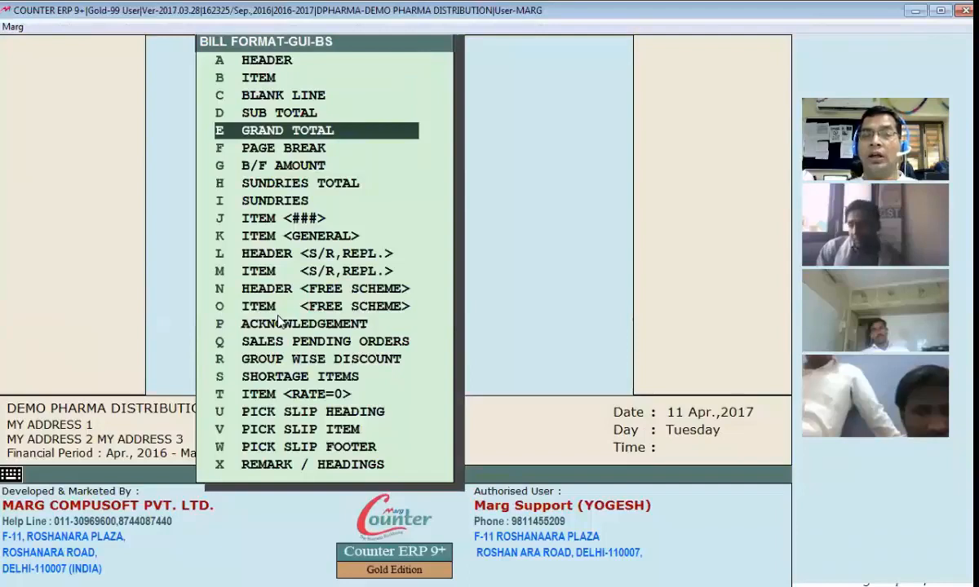
pyautogui.press('Down')
pyautogui.press('Down')
pyautogui.press('Down')
pyautogui.press('Down')
pyautogui.press('Down')
pyautogui.press('Down')
pyautogui.press('Down')
pyautogui.press('Down')
pyautogui.press('Down')
pyautogui.press('Down')
pyautogui.press('Down')
pyautogui.press('Down')
pyautogui.press('Down')
pyautogui.press('Down')
pyautogui.press('Down')
pyautogui.press('Down')
pyautogui.press('Down')
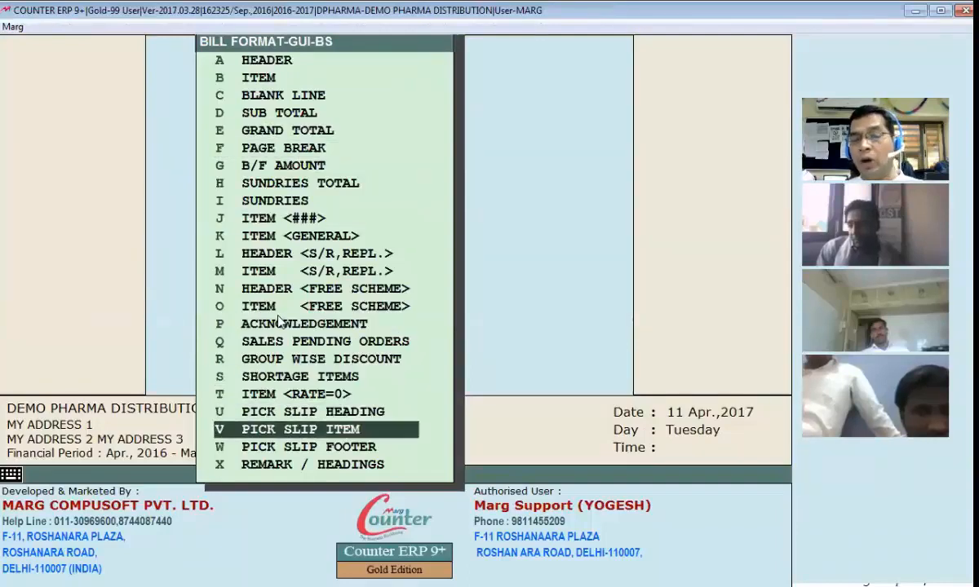
pyautogui.press('Down')
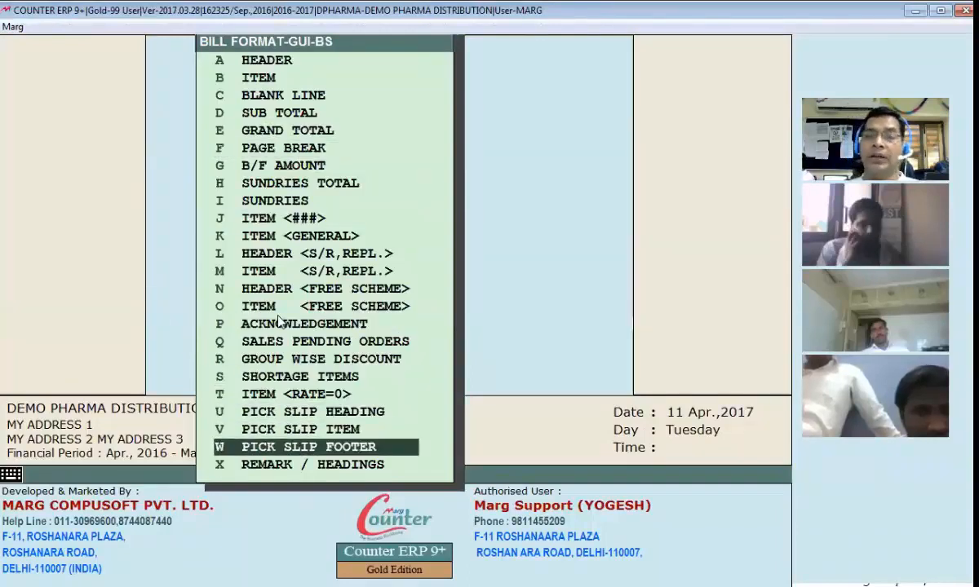
pyautogui.press('m')
pyautogui.press('a')
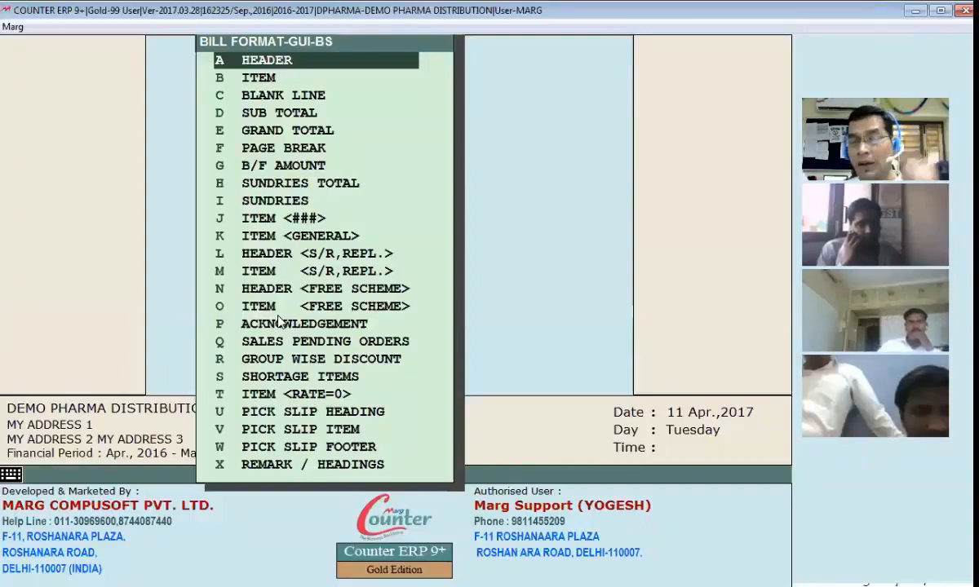
pyautogui.press('Down')
pyautogui.press('Down')
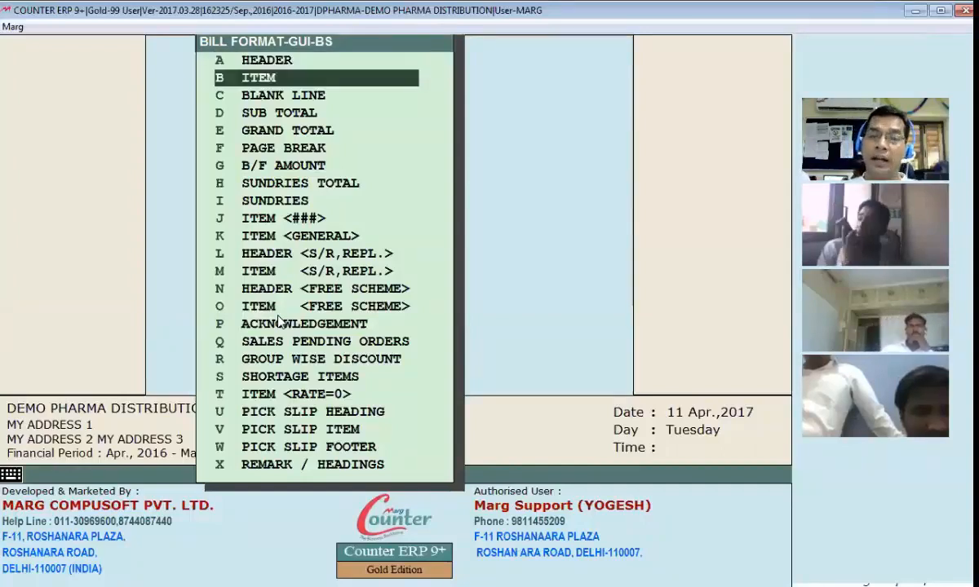
pyautogui.press('Down')
pyautogui.press('Down')
pyautogui.press('Down')
pyautogui.press('Down')
pyautogui.press('Down')
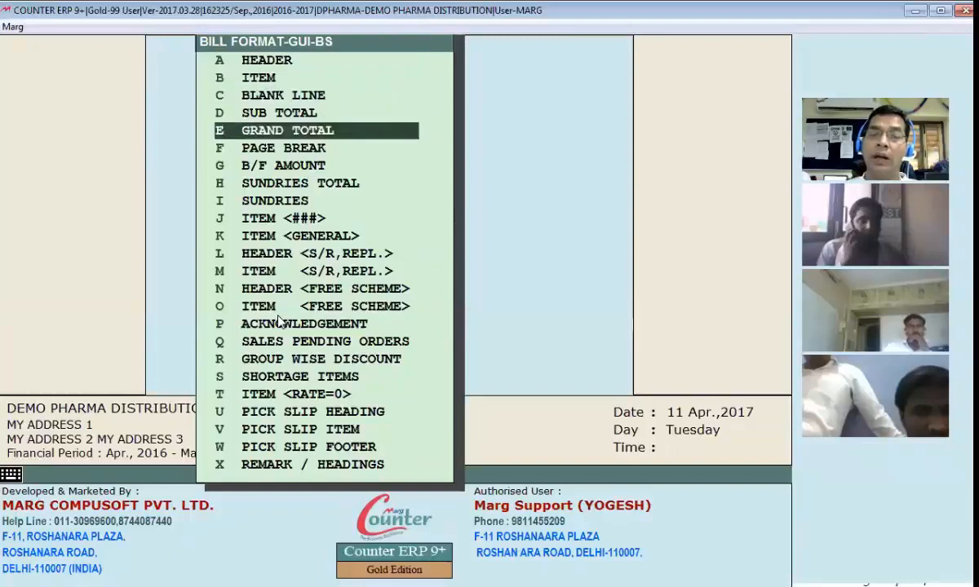
# Step: View the code of the Grand Total section and leave it without saving changes
pyautogui.press('Return')
pyautogui.press('Escape')
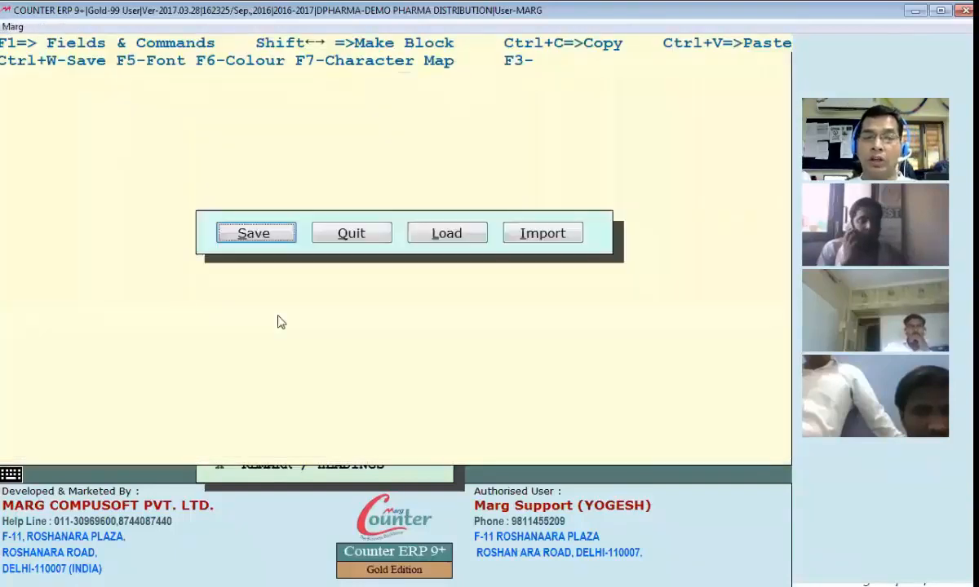
pyautogui.press('Escape')
pyautogui.press('Up')
pyautogui.press('Up')
pyautogui.press('Up')
pyautogui.press('Up')
pyautogui.press('Up')
pyautogui.press('Up')
pyautogui.press('Up')
pyautogui.press('Up')
pyautogui.press('Up')
pyautogui.press('Up')
pyautogui.press('Up')
pyautogui.press('Up')
pyautogui.press('Up')
pyautogui.press('Up')
pyautogui.press('Up')
pyautogui.press('Up')
pyautogui.press('Return')
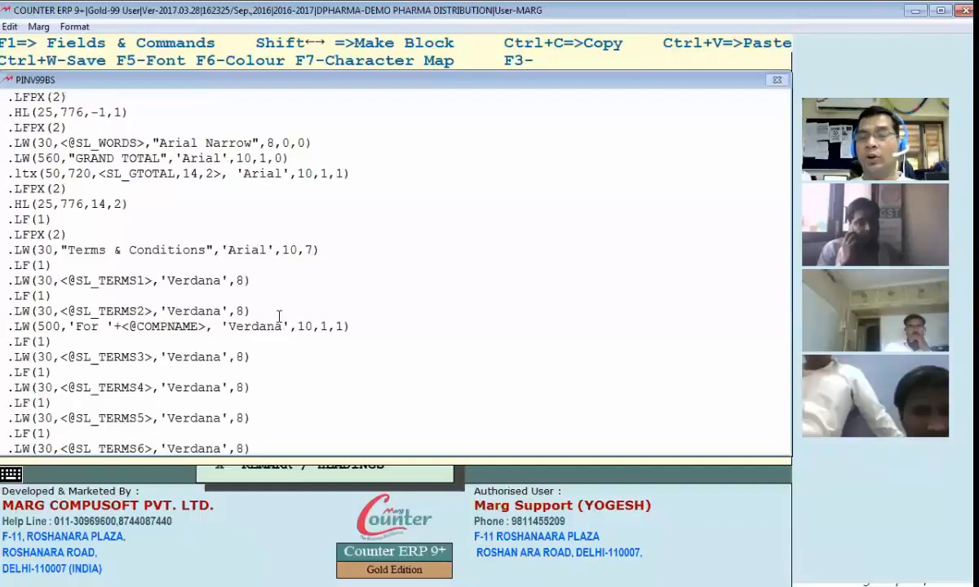
pyautogui.press('Escape')
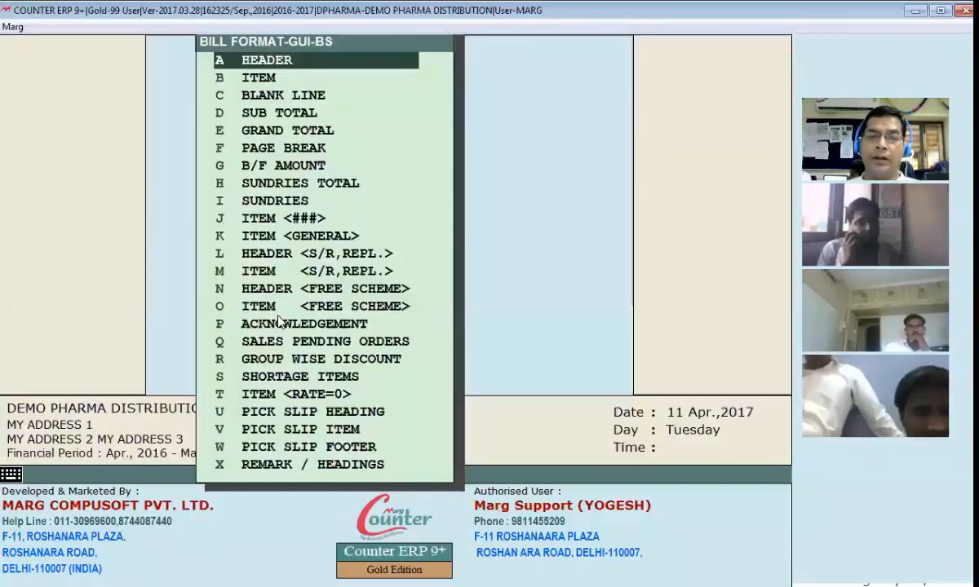
# Step: Open the Header section and read its code from the watermark line to the item heading, returning to the first line
pyautogui.press('Return')
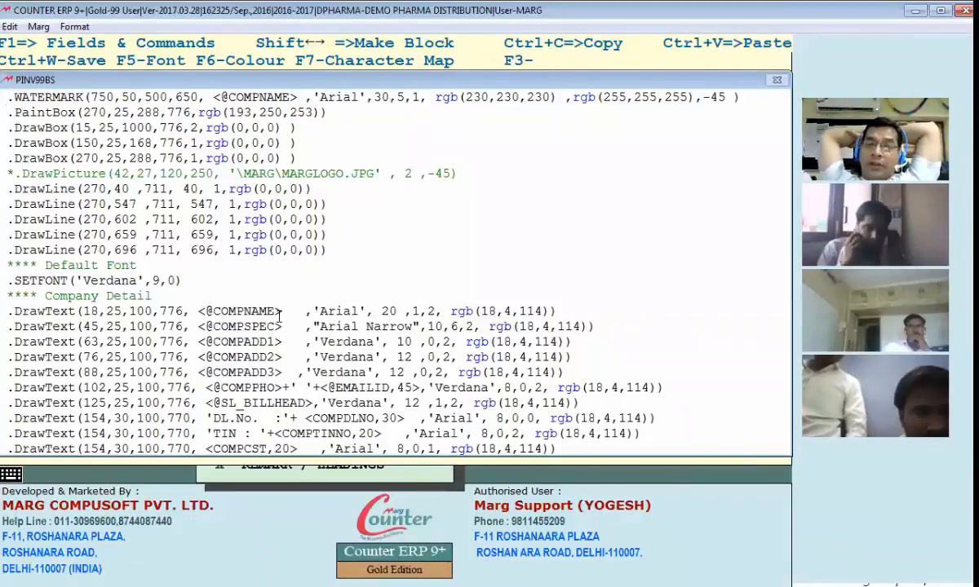
pyautogui.press('Down')
pyautogui.press('Down')
pyautogui.press('Down')
pyautogui.press('Down')
pyautogui.press('Down')
pyautogui.press('Down')
pyautogui.press('Down')
pyautogui.press('Down')
pyautogui.press('Down')
pyautogui.press('Down')
pyautogui.press('Down')
pyautogui.press('Down')
pyautogui.press('Down')
pyautogui.press('Down')
pyautogui.press('Down')
pyautogui.press('Down')
pyautogui.press('Down')
pyautogui.press('Down')
pyautogui.press('Down')
pyautogui.press('Down')
pyautogui.press('Down')
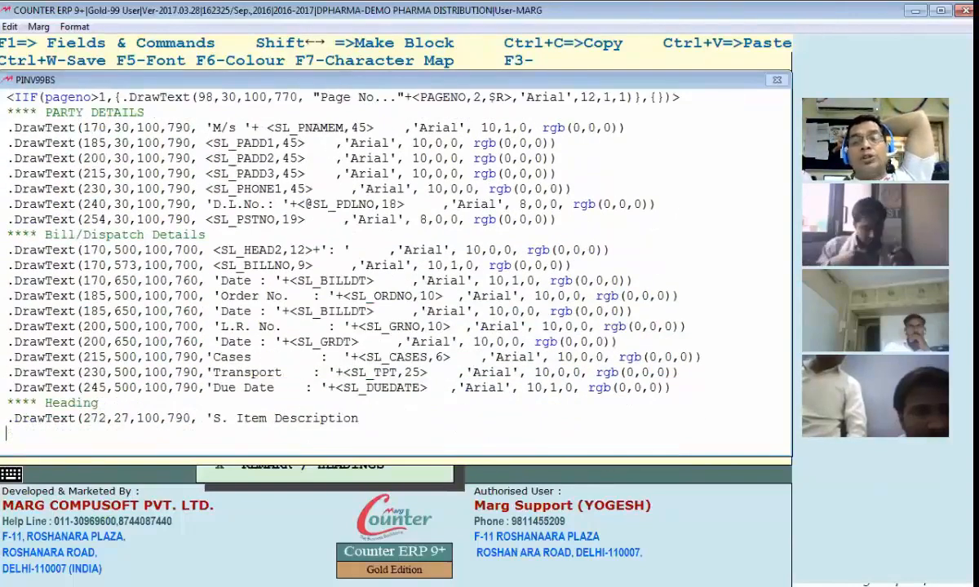
pyautogui.hotkey('ctrl', 'Home')
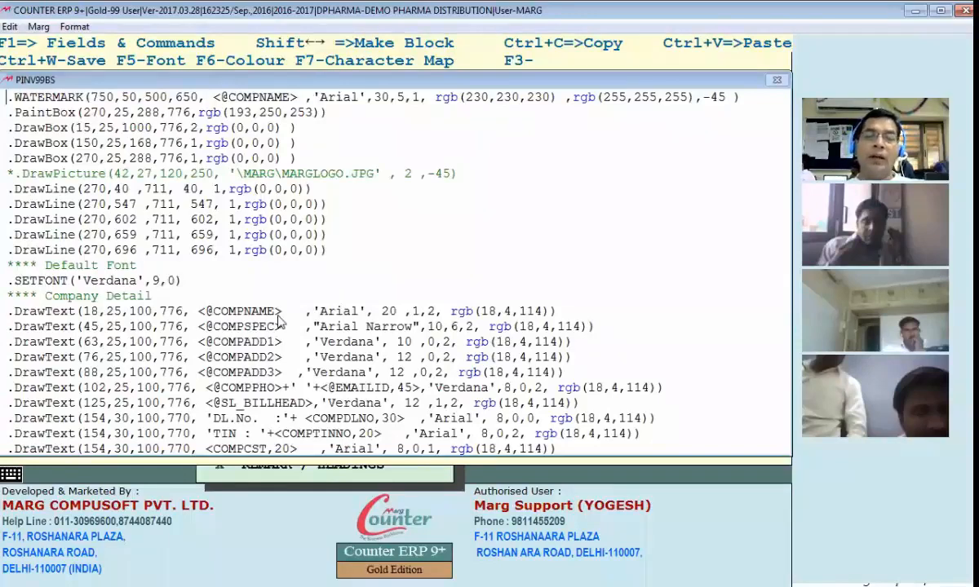
# Step: Check the watermark in the retail invoice preview dated 31-03-2017, close the preview and return to the Header code
pyautogui.hotkey('alt', 'Tab')
pyautogui.hotkey('alt', 'Tab')
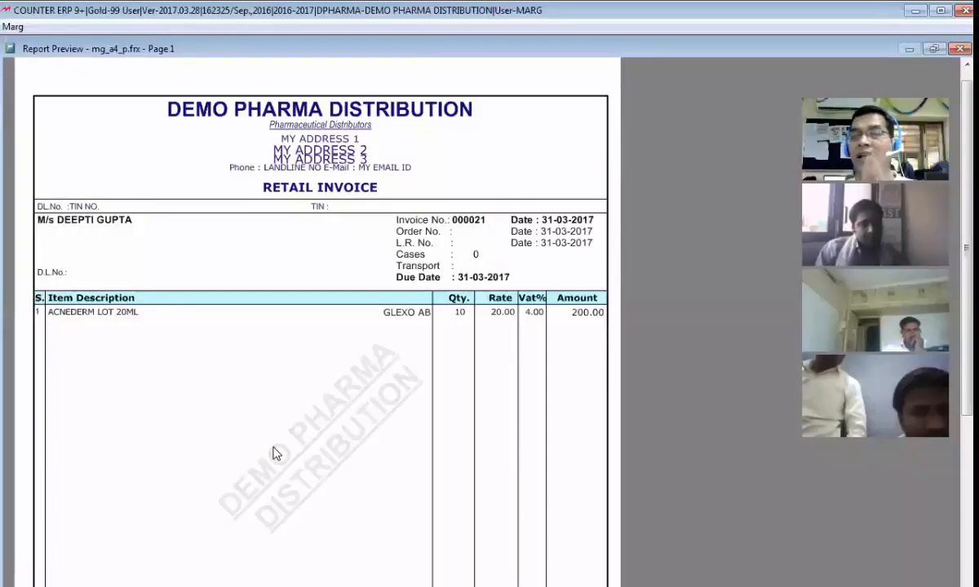
pyautogui.press('Escape')
pyautogui.press('Escape')
pyautogui.press('Escape')
pyautogui.press('Escape')
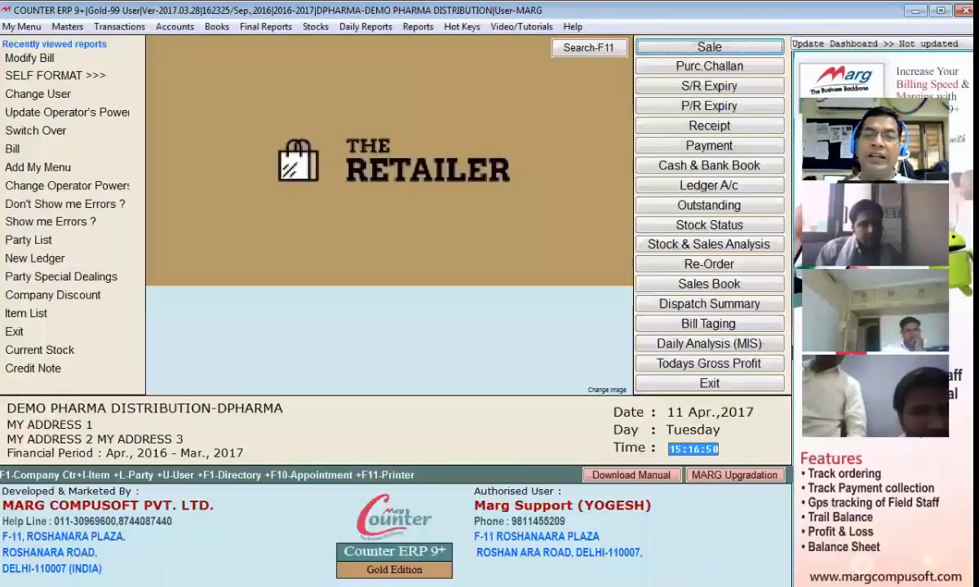
pyautogui.press('Return')
pyautogui.press('Return')
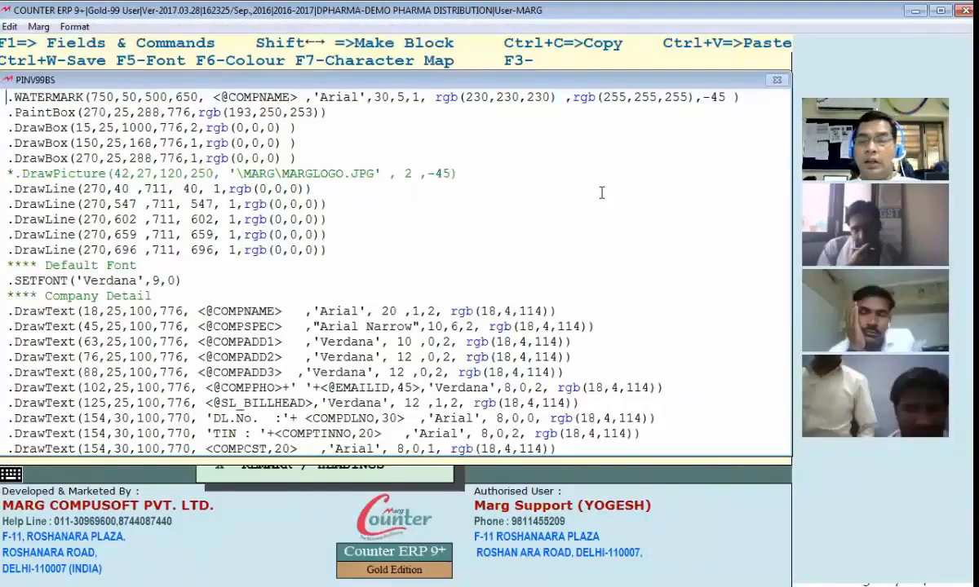
# Step: Comment out the WATERMARK line of the Header section with an asterisk and save the section
pyautogui.write('*')
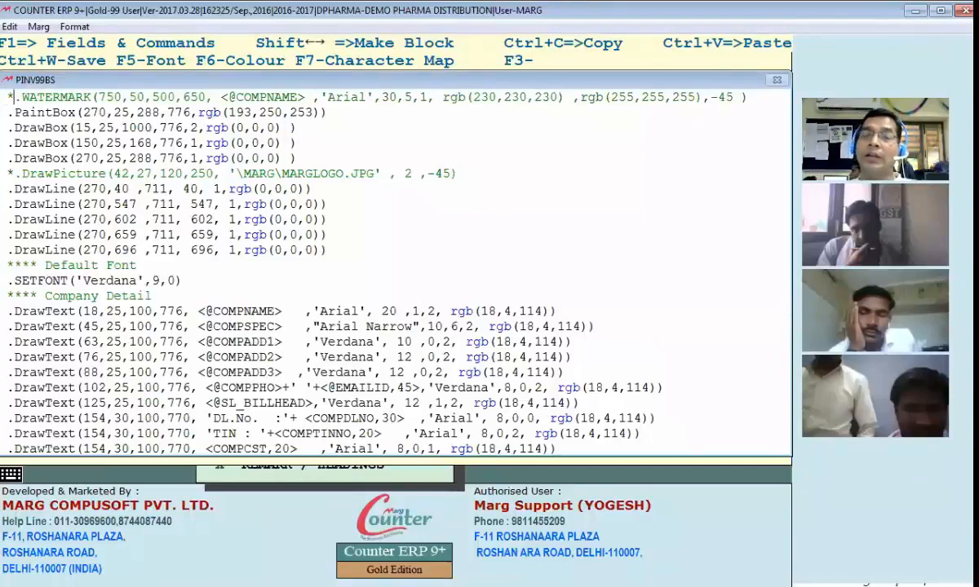
pyautogui.moveTo(6, 97); pyautogui.dragTo(230, 100)
pyautogui.click(293, 102)
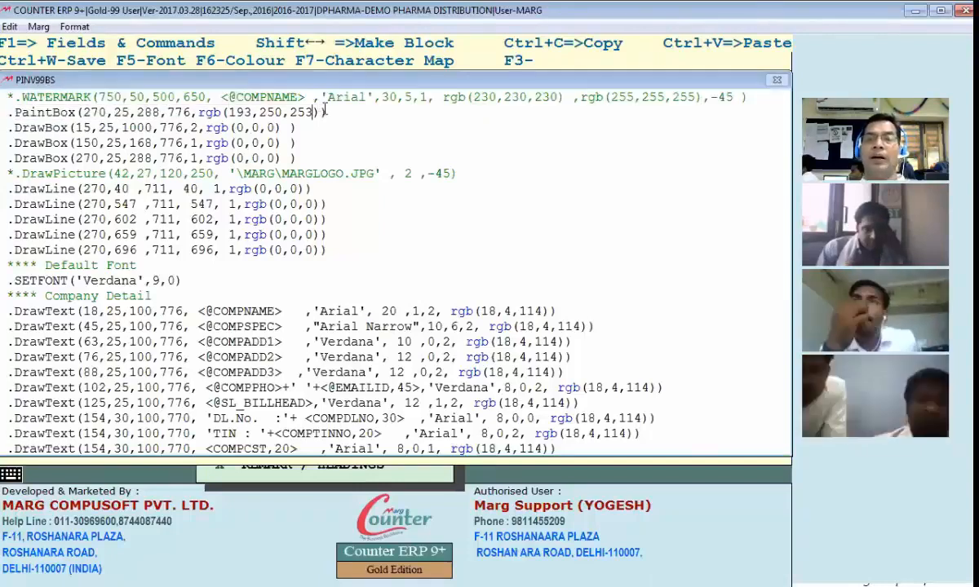
pyautogui.press('Escape')
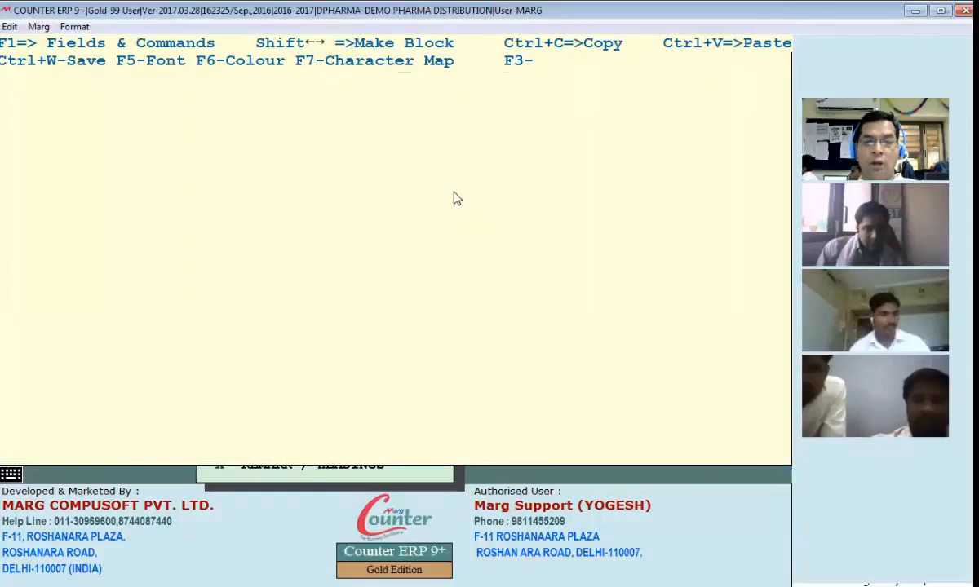
pyautogui.click(269, 231)
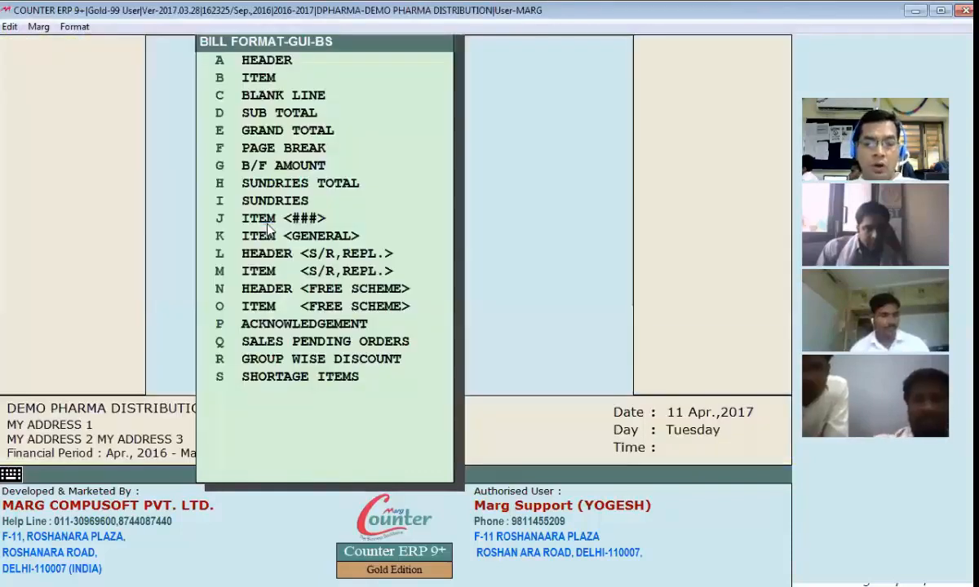
# Step: Preview the sale bill dated 25-04-2016 from the customer's ledger, examine the invoice background without the watermark, and close the preview
pyautogui.hotkey('alt', 'Tab')
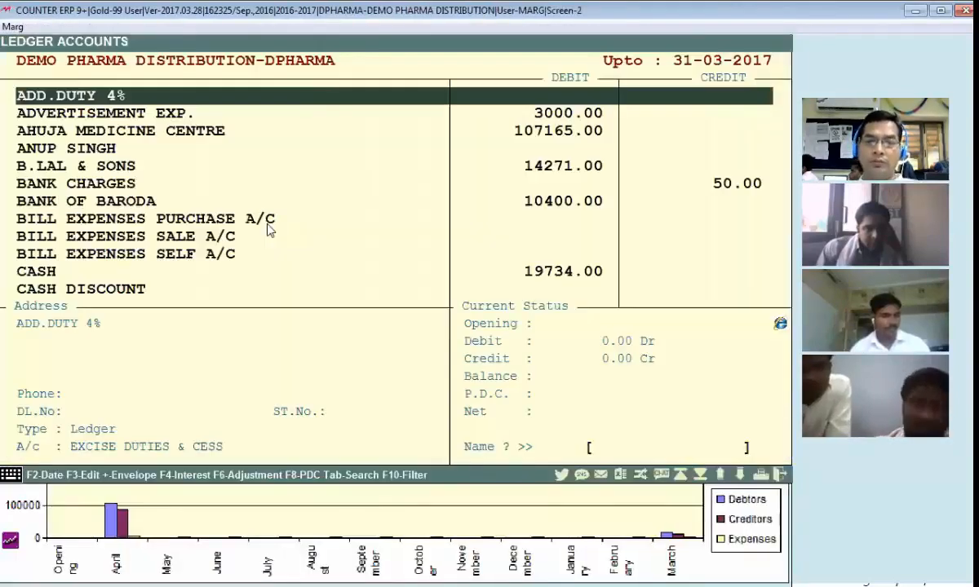
pyautogui.press('v')
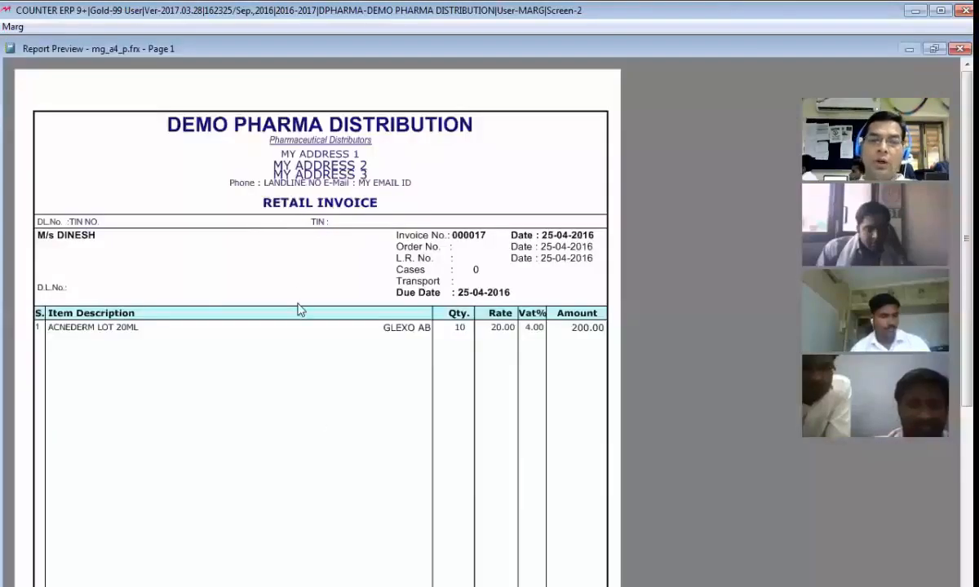
pyautogui.scroll(-1, 308, 458)
pyautogui.scroll(-2, 307, 449)
pyautogui.scroll(-2, 303, 305)
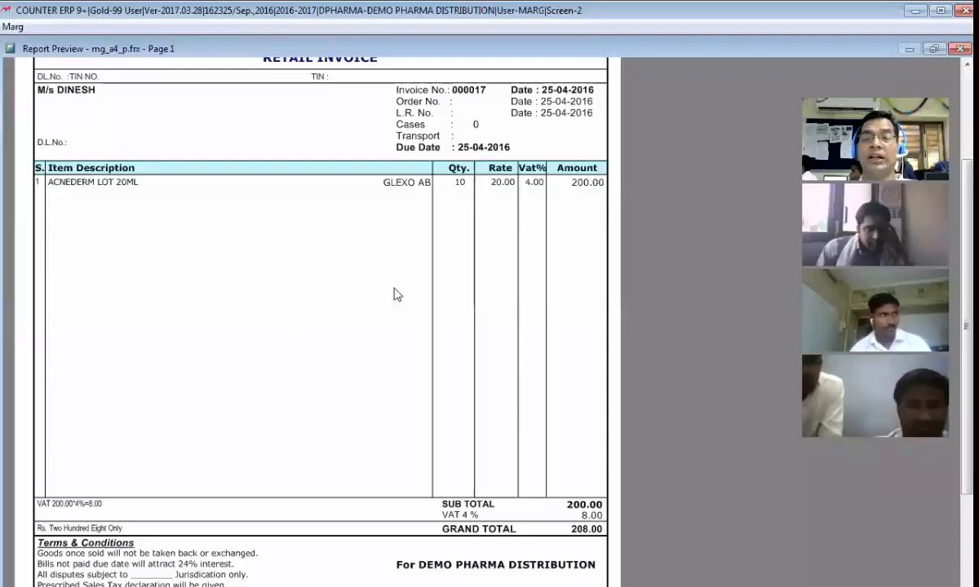
pyautogui.scroll(1, 331, 359)
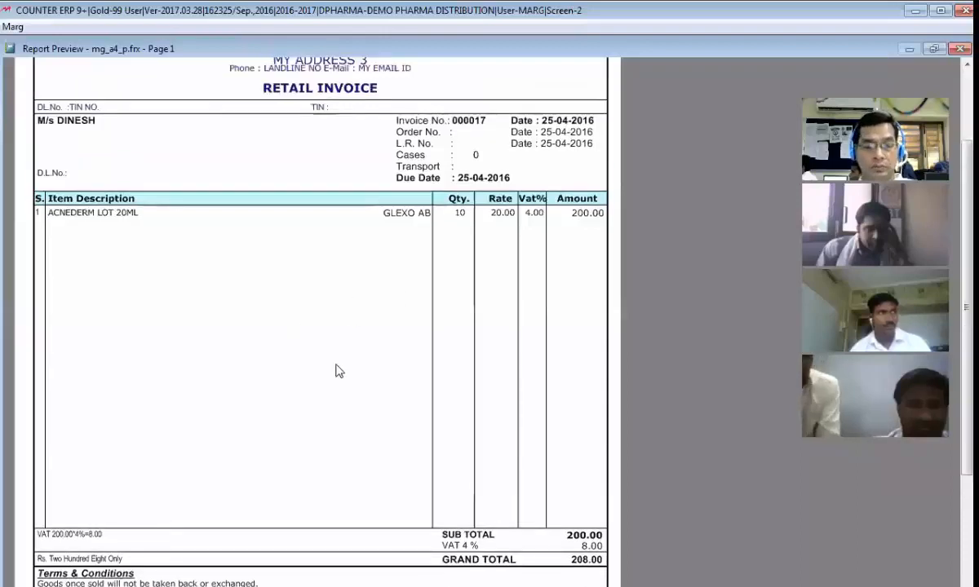
pyautogui.scroll(-1, 338, 369)
pyautogui.scroll(1, 338, 370)
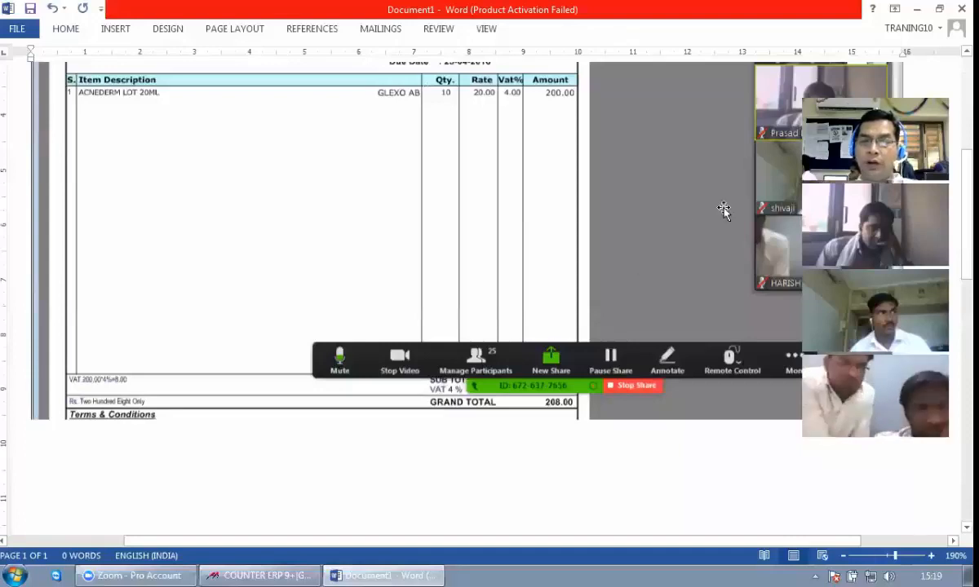
pyautogui.hotkey('alt', 'Tab')
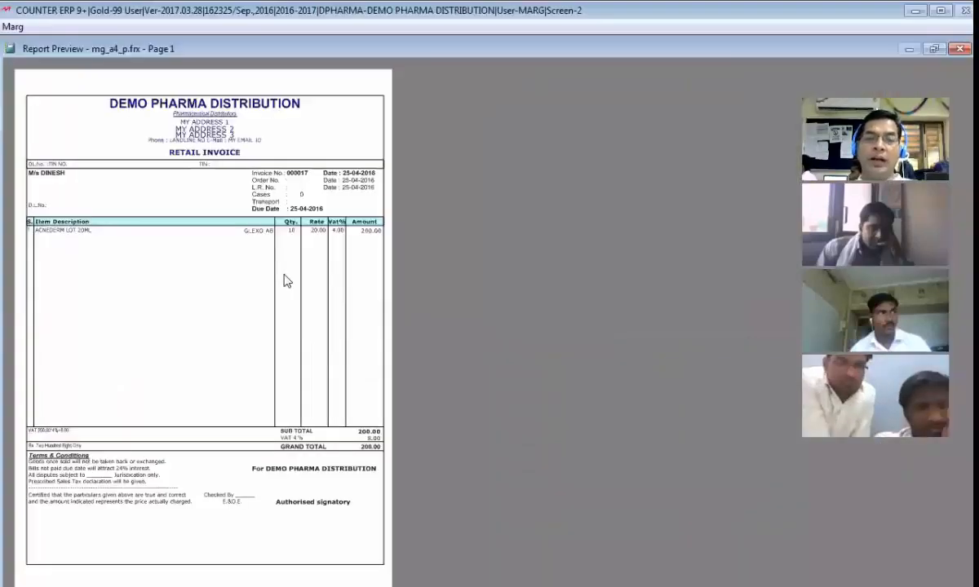
pyautogui.press('Escape')
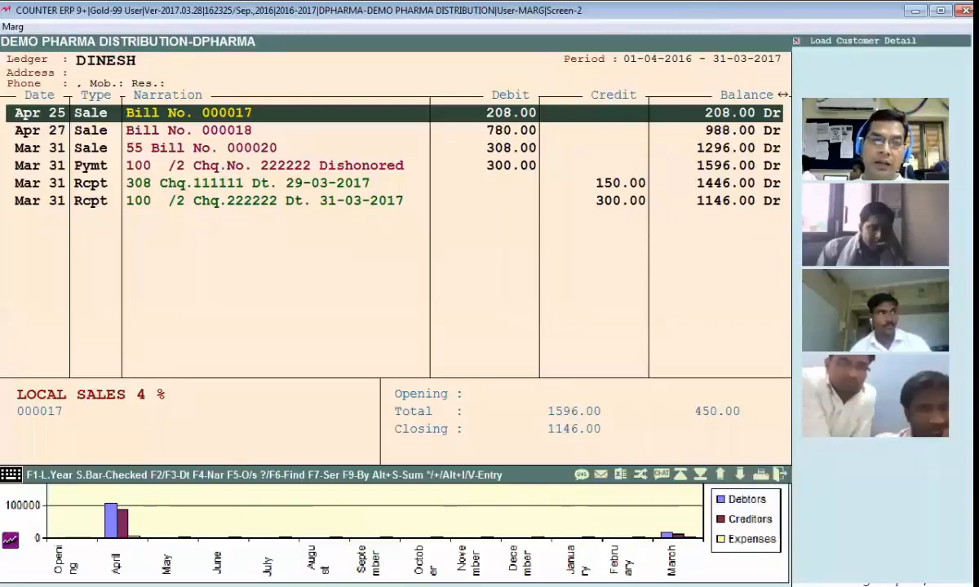
# Step: Preview the 25-04-2016 bill again, compare it with the invoice screenshot in Word, and return to the bill format sections
pyautogui.hotkey('alt', 'Tab')
pyautogui.hotkey('alt', 'Tab')
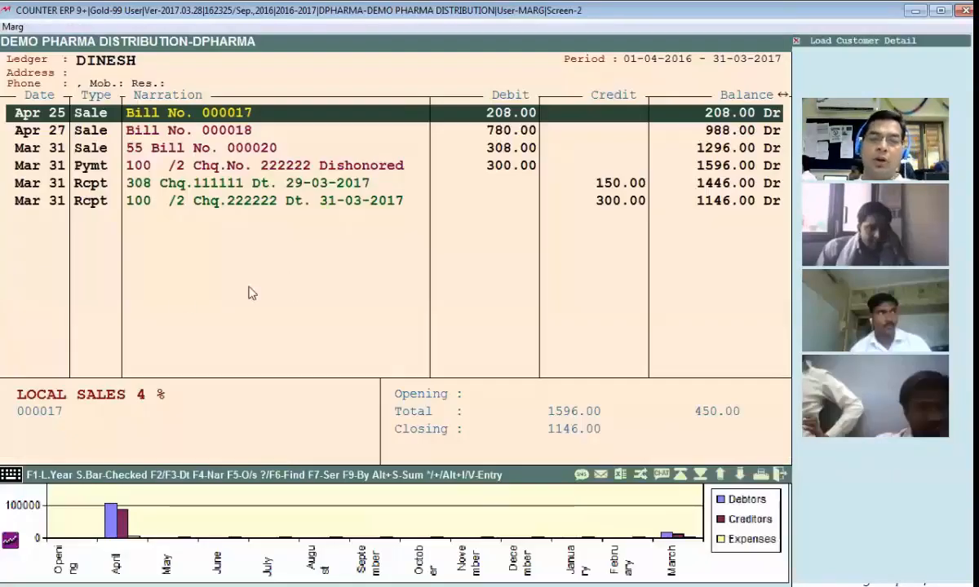
pyautogui.hotkey('alt', 'v')
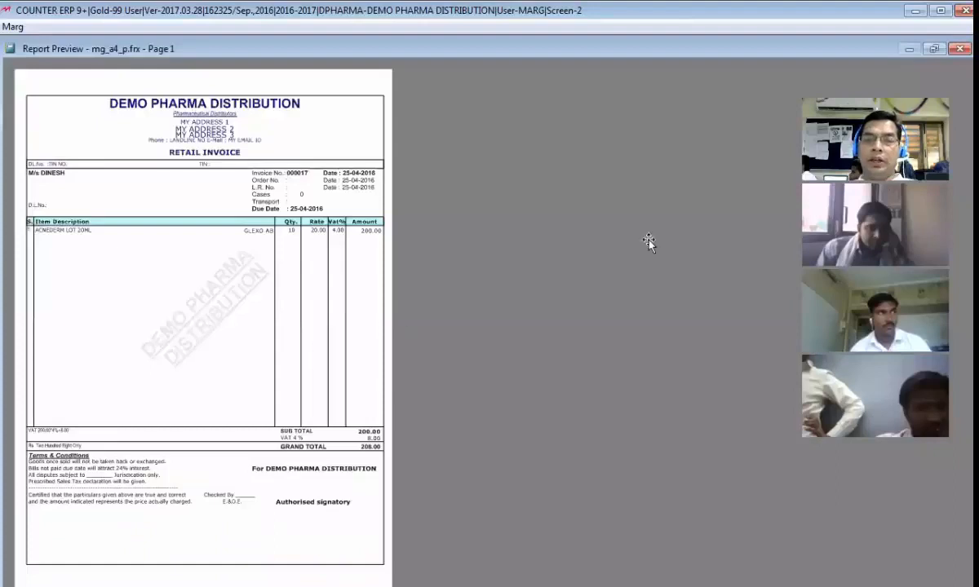
pyautogui.hotkey('alt', 'Tab')
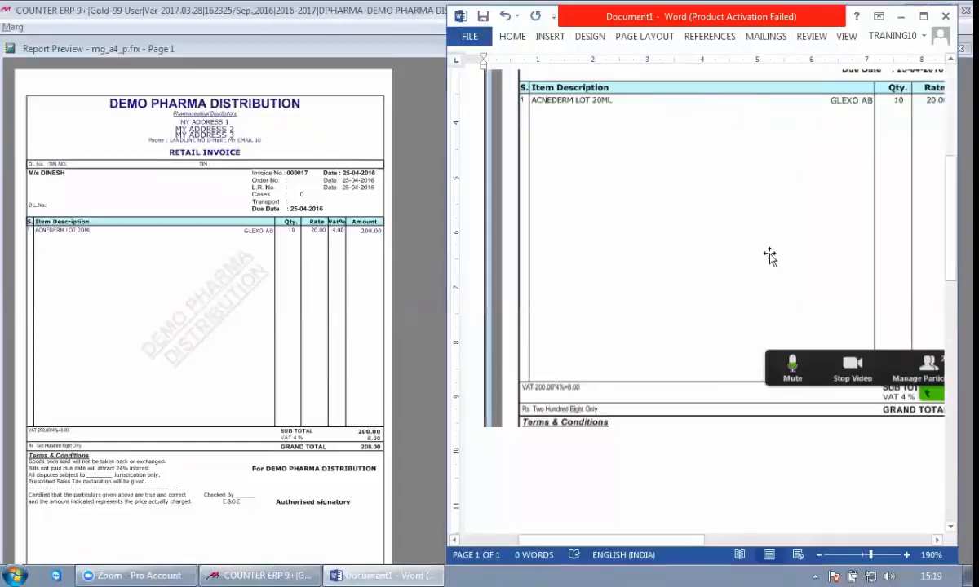
pyautogui.click(310, 278)
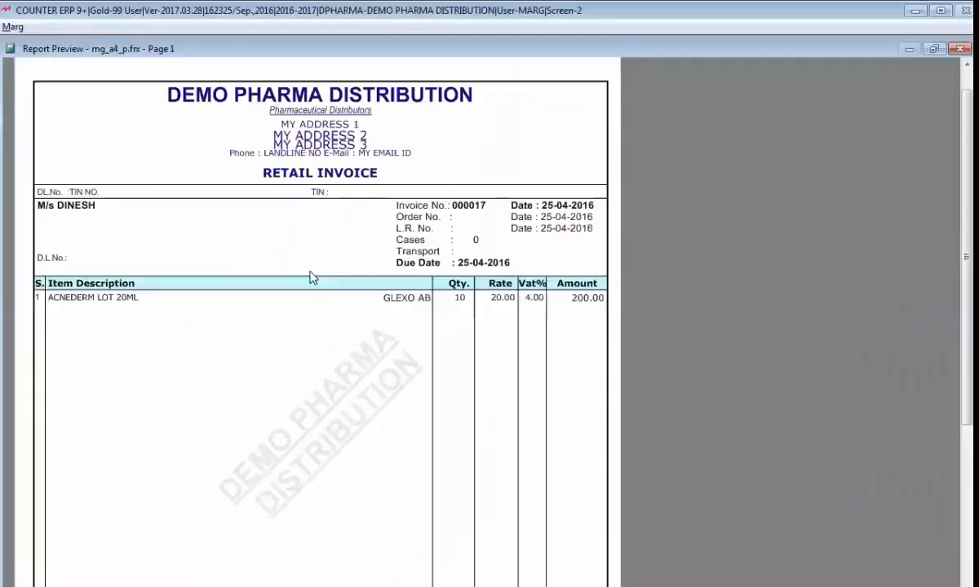
pyautogui.press('Escape')
pyautogui.press('Escape')
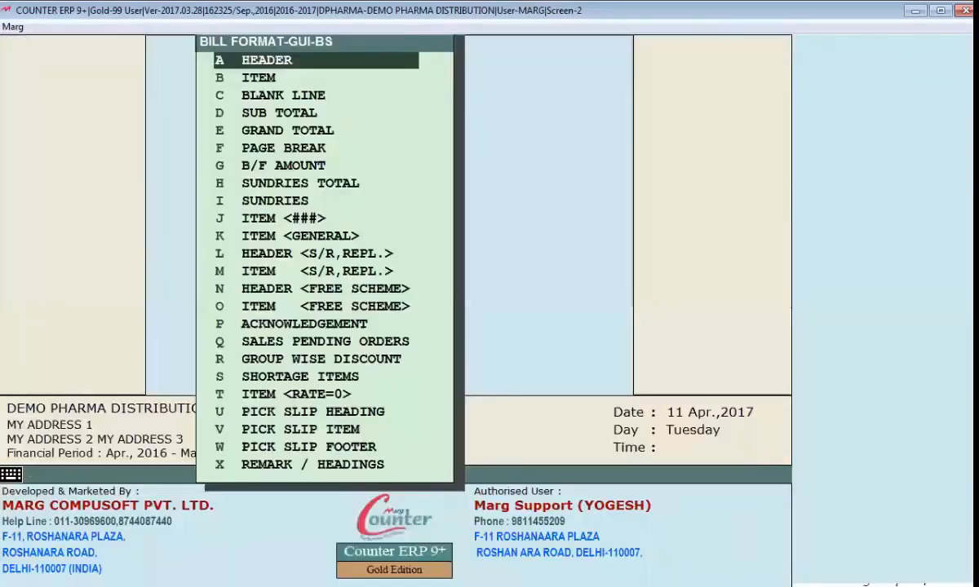
# Step: Comment out every remaining code line of the Header section with a leading asterisk and save the section
pyautogui.press('Return')
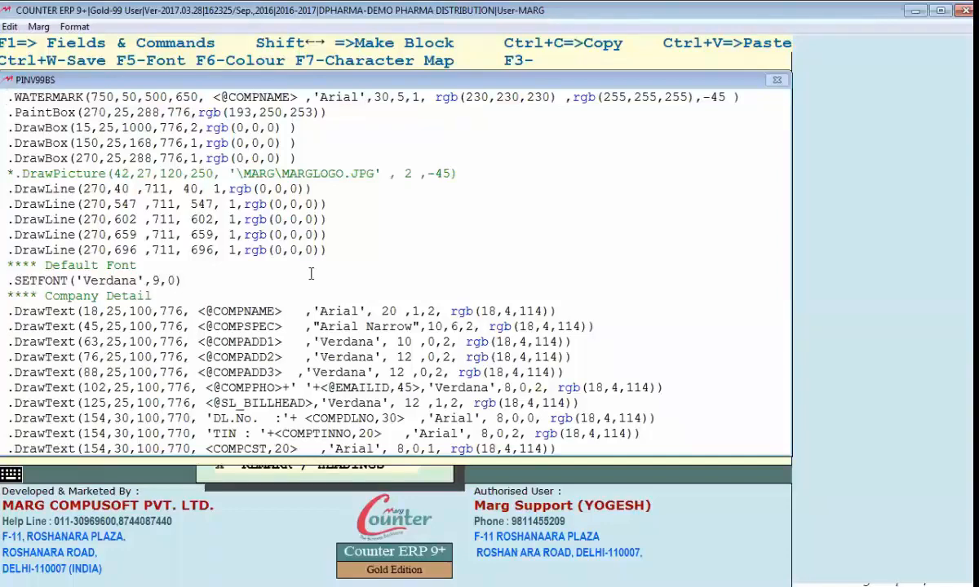
pyautogui.write('*')
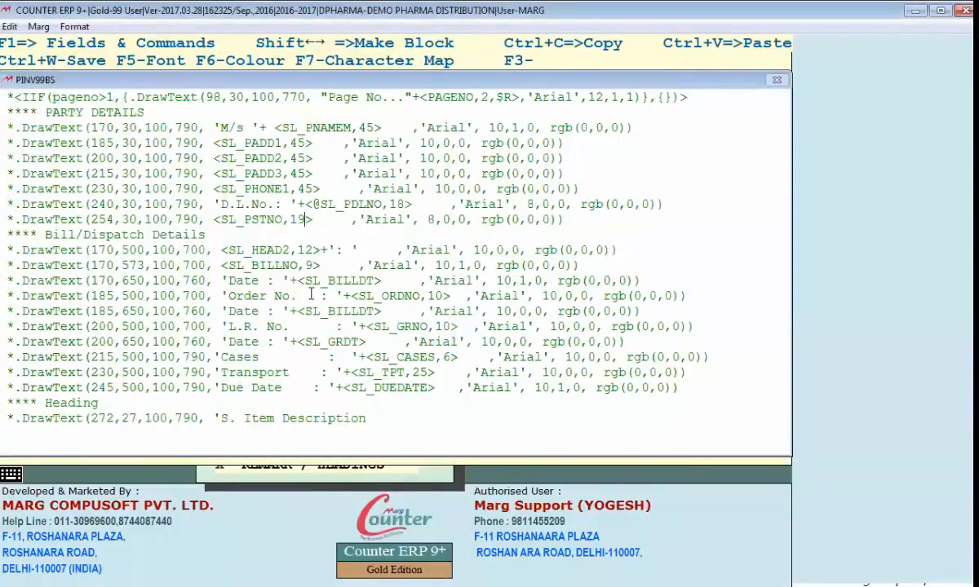
pyautogui.scroll(8, 306, 222)
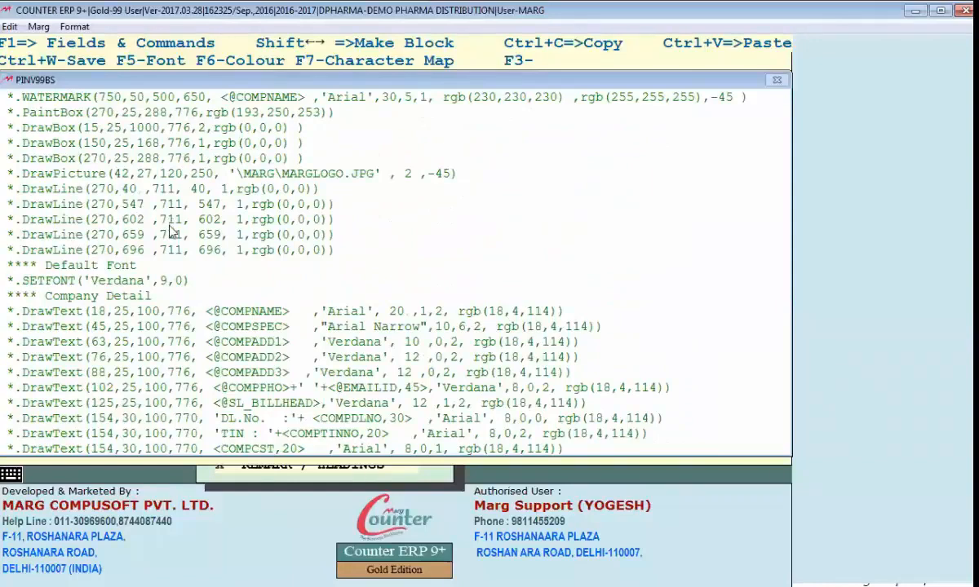
pyautogui.press('Escape')
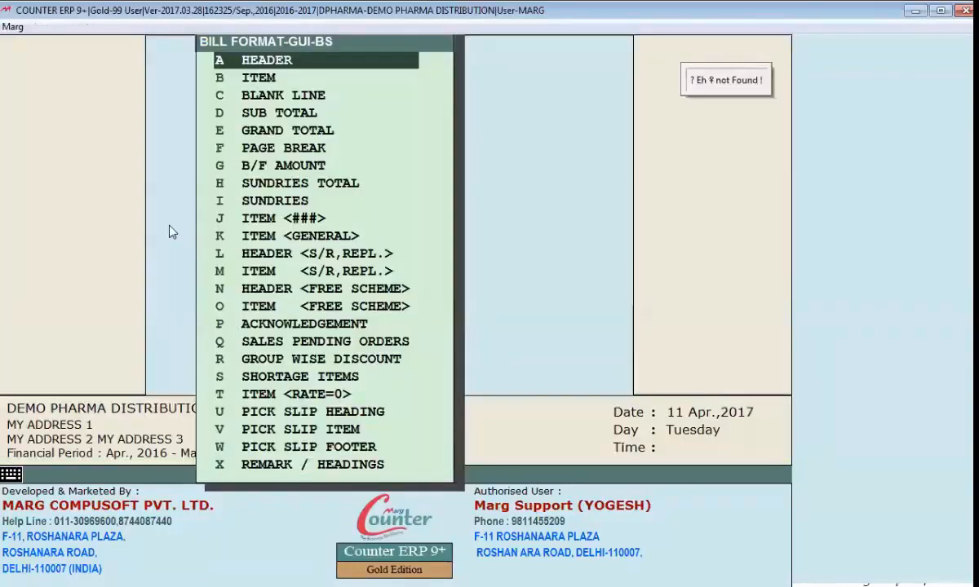
# Step: Preview the retail invoice dated 25-04-2016 and examine the page from its blank header area down to the terms and totals
pyautogui.press('Escape')
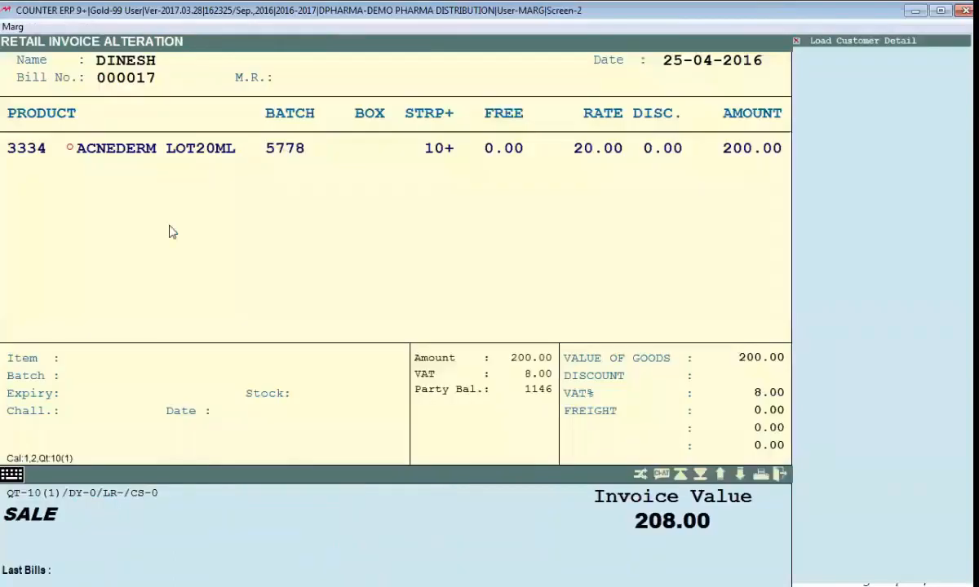
pyautogui.hotkey('alt', 'v')
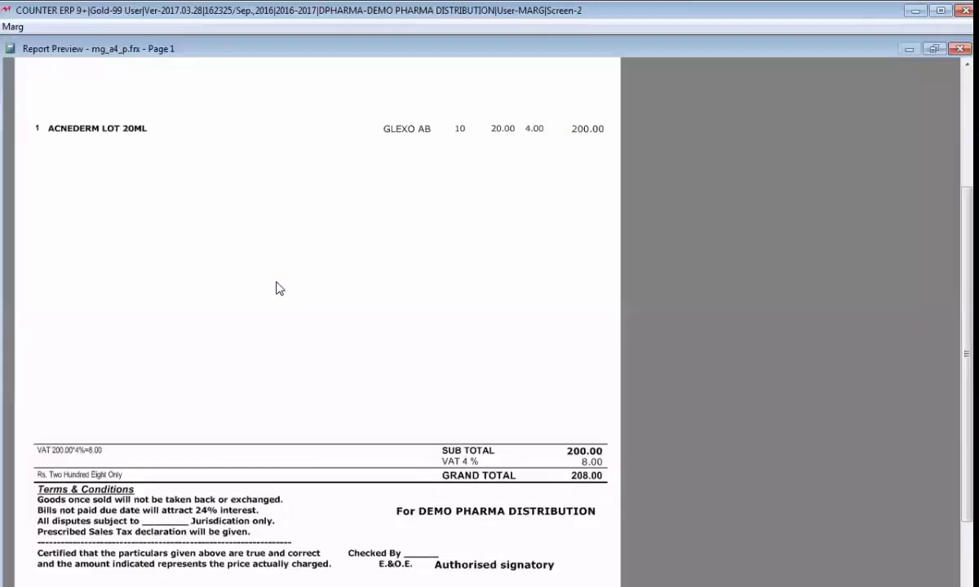
pyautogui.scroll(-3, 280, 287)
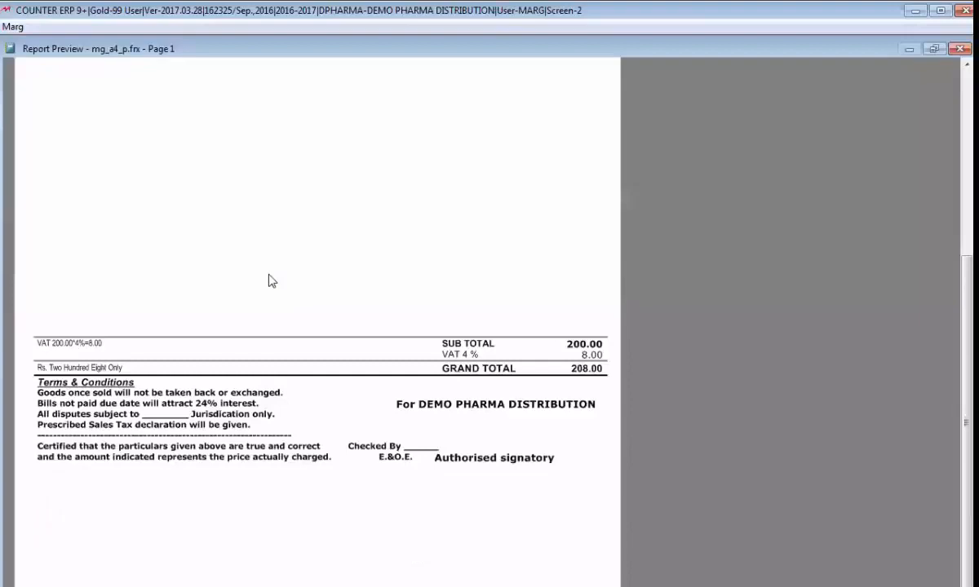
pyautogui.scroll(7, 129, 317)
pyautogui.scroll(-1, 326, 335)
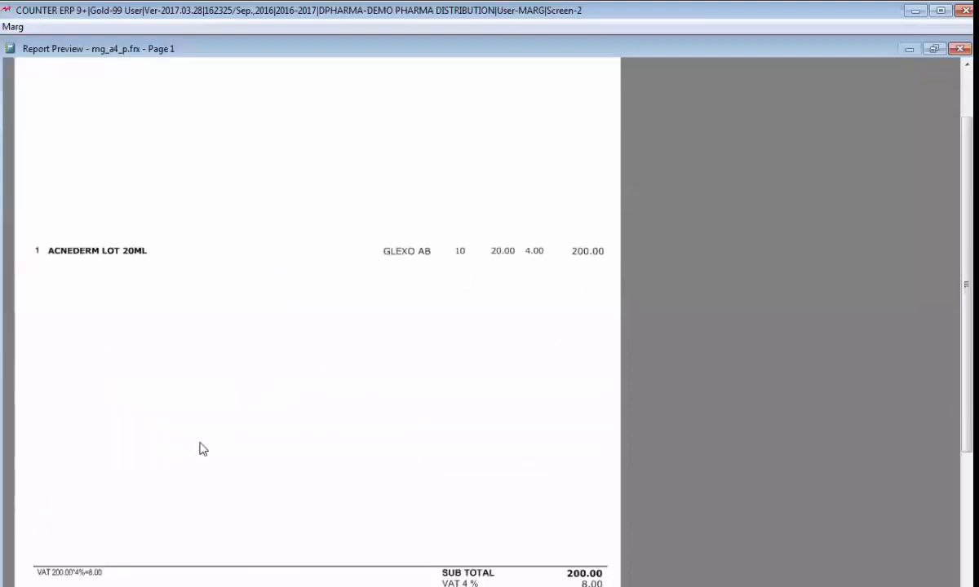
pyautogui.scroll(-3, 203, 449)
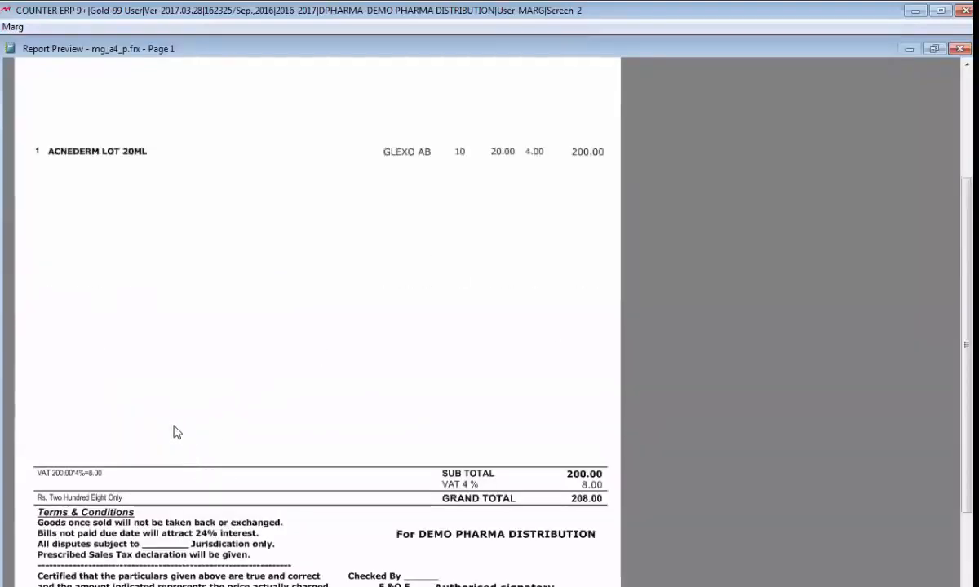
pyautogui.scroll(-1, 173, 423)
pyautogui.scroll(6, 160, 412)
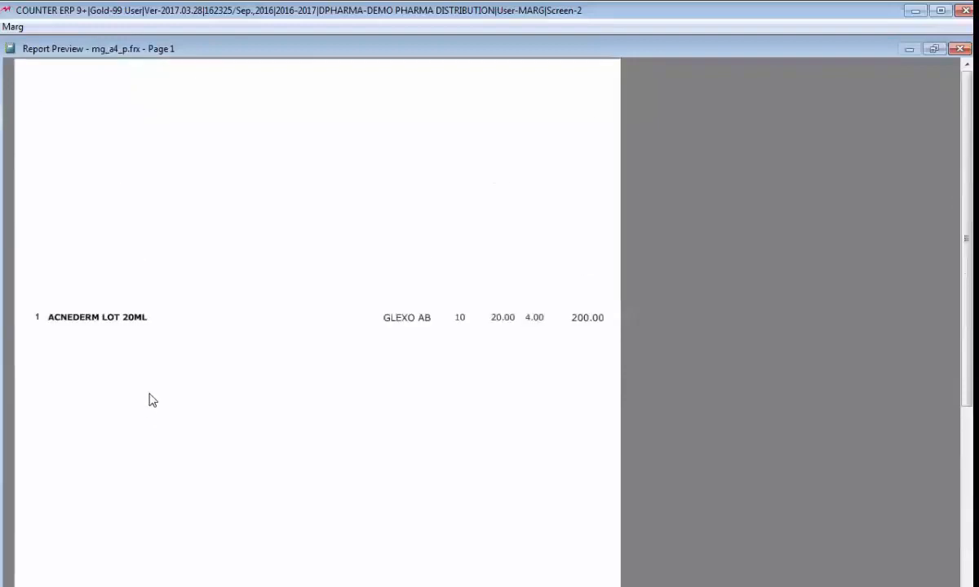
pyautogui.scroll(1, 149, 400)
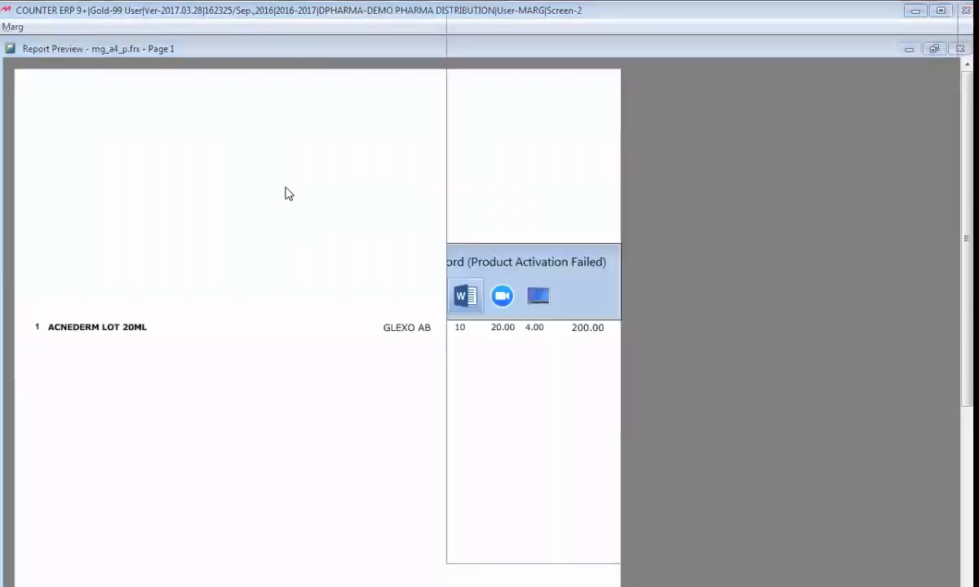
# Step: Switch to Word and compare the bill preview with the original invoice screenshot
pyautogui.scroll(4, 606, 295)
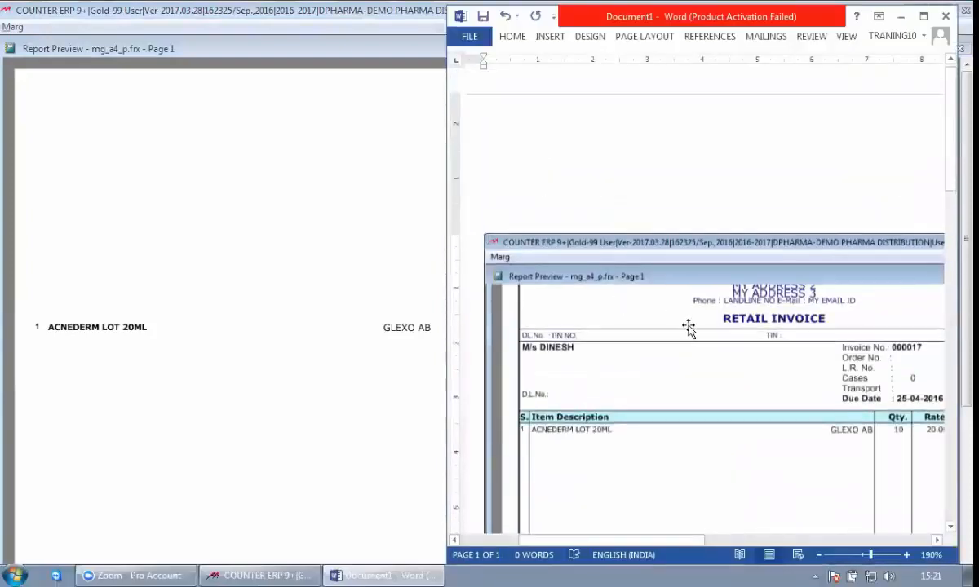
pyautogui.scroll(-3, 651, 254)
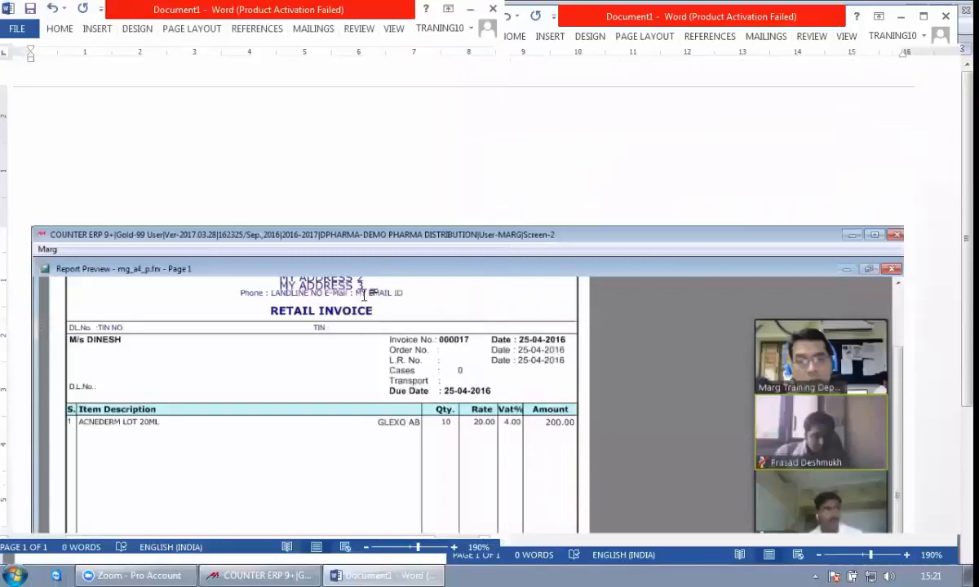
pyautogui.hotkey('alt', 'Tab')
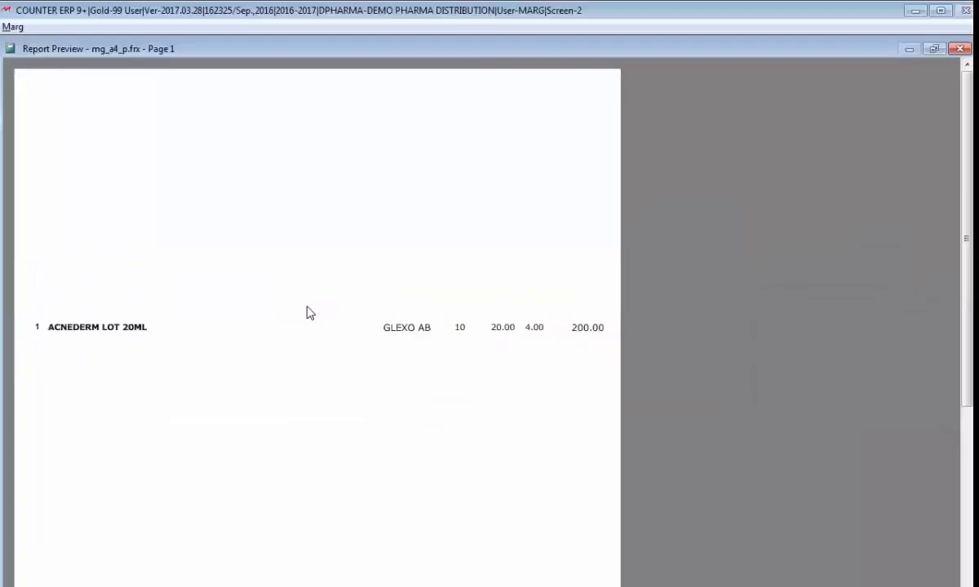
pyautogui.hotkey('alt', 'Tab')
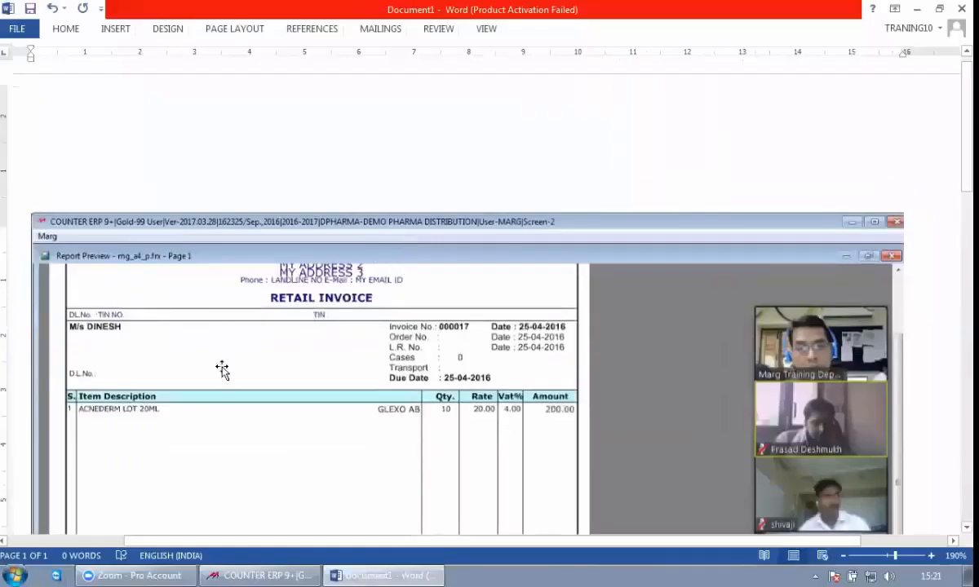
pyautogui.scroll(-2, 545, 329)
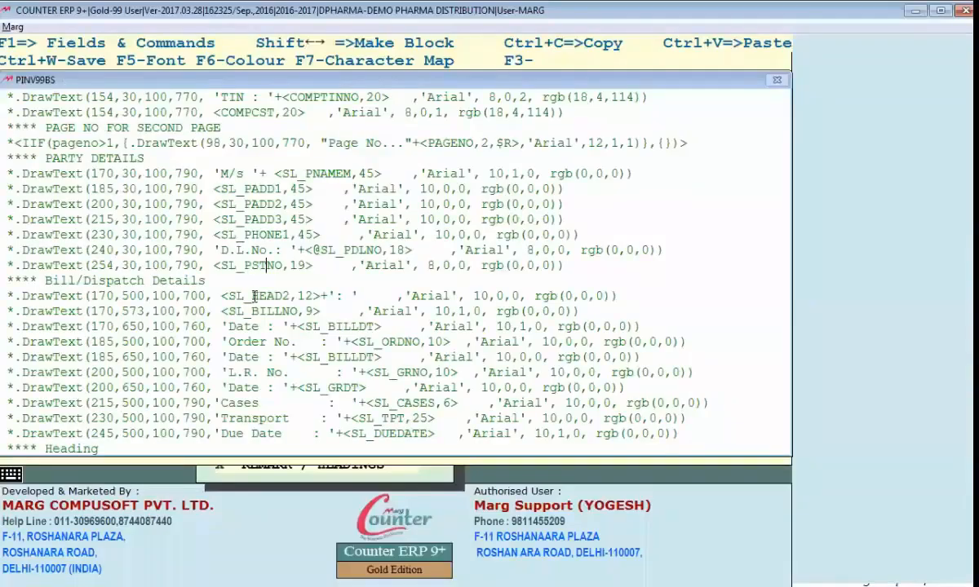
# Step: Reopen the Header code and start a .DRAWBOX( command with first value 20 on a new line above the WATERMARK line
pyautogui.scroll(7, 255, 296)
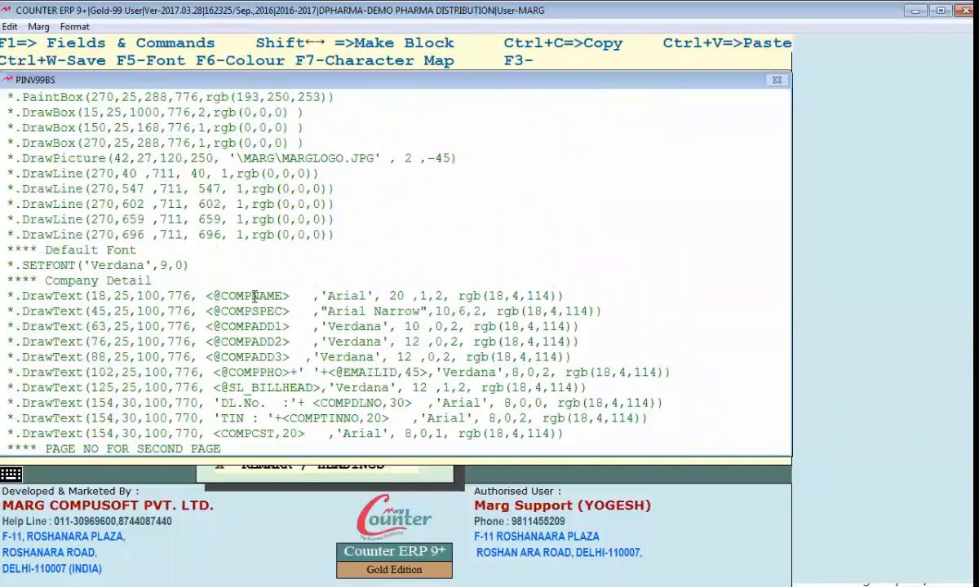
pyautogui.scroll(1, 254, 296)
pyautogui.press('Up')
pyautogui.press('Up')
pyautogui.press('Up')
pyautogui.press('Up')
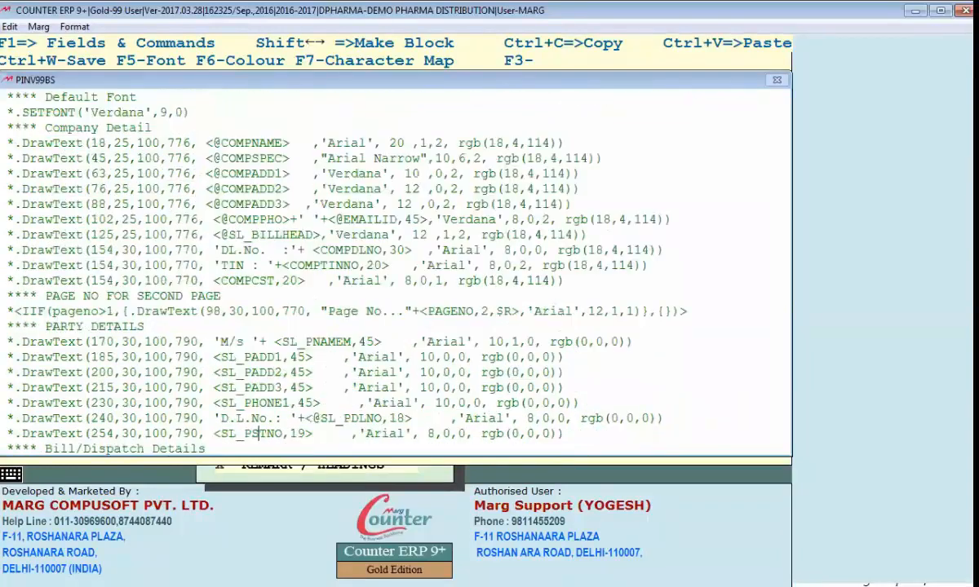
pyautogui.hotkey('ctrl', 'Home')
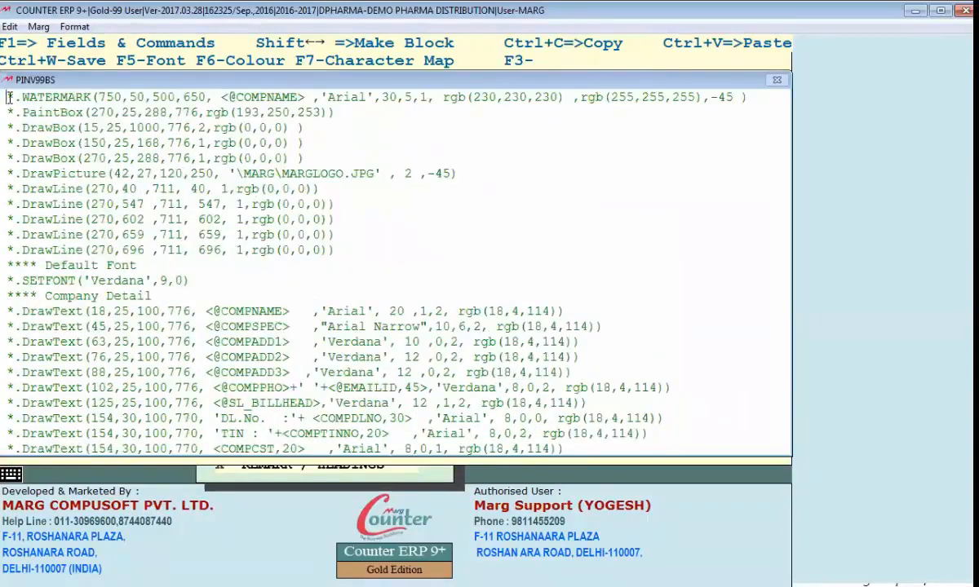
pyautogui.press('Return')
pyautogui.press('Up')
pyautogui.write('.DRAWBOX')
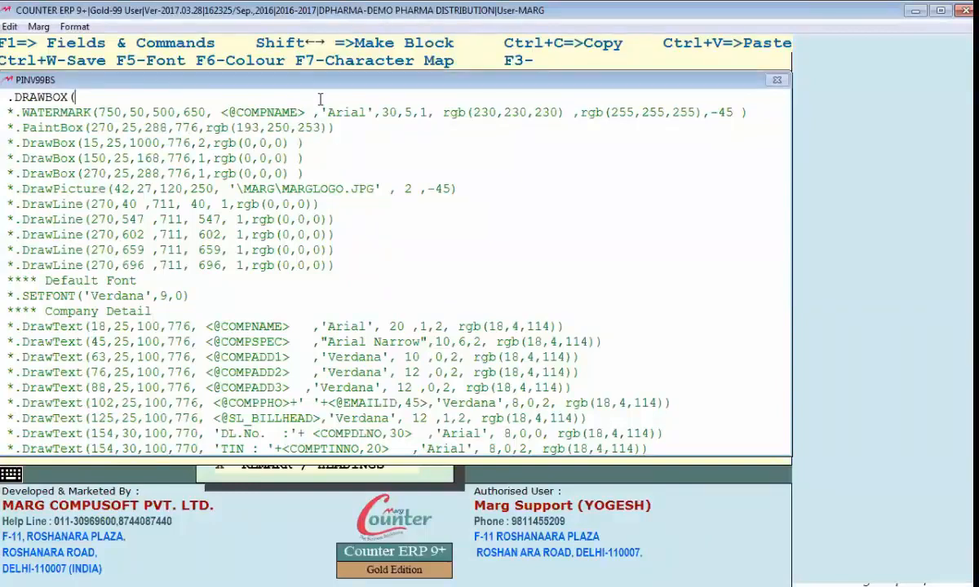
pyautogui.write('20')
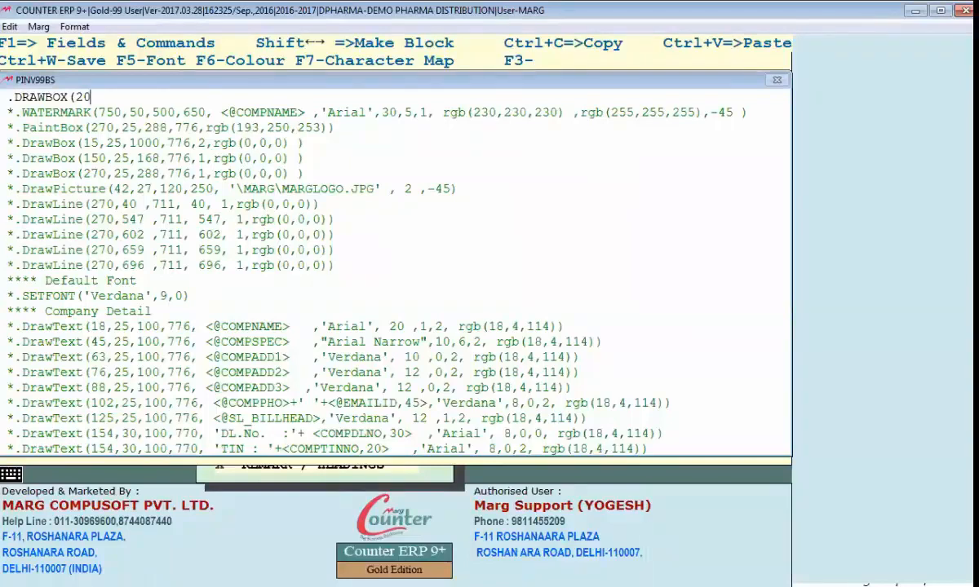
# Step: Check the box borders in the invoice screenshot in Word and return to the Header code
pyautogui.hotkey('alt', 'Tab')
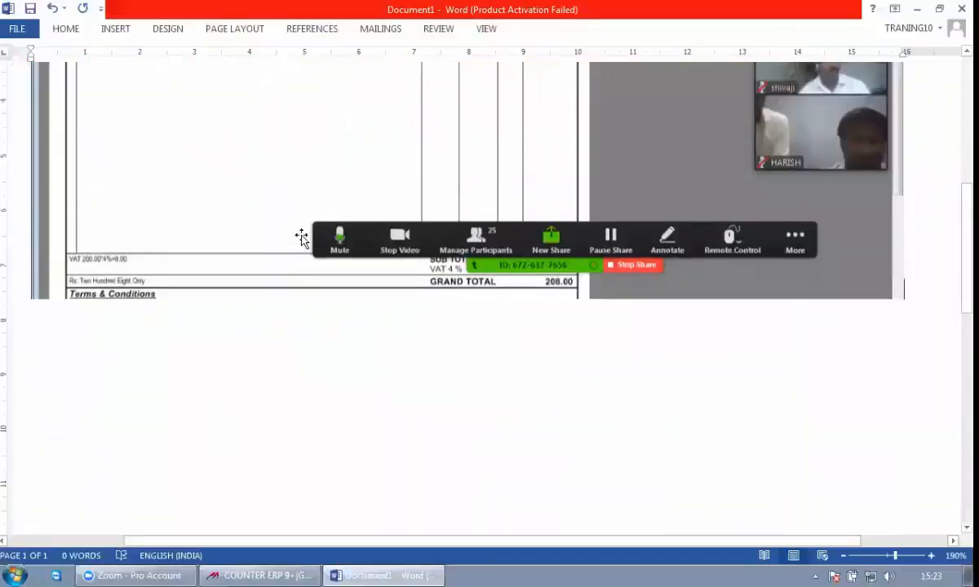
pyautogui.hotkey('alt', 'Tab')
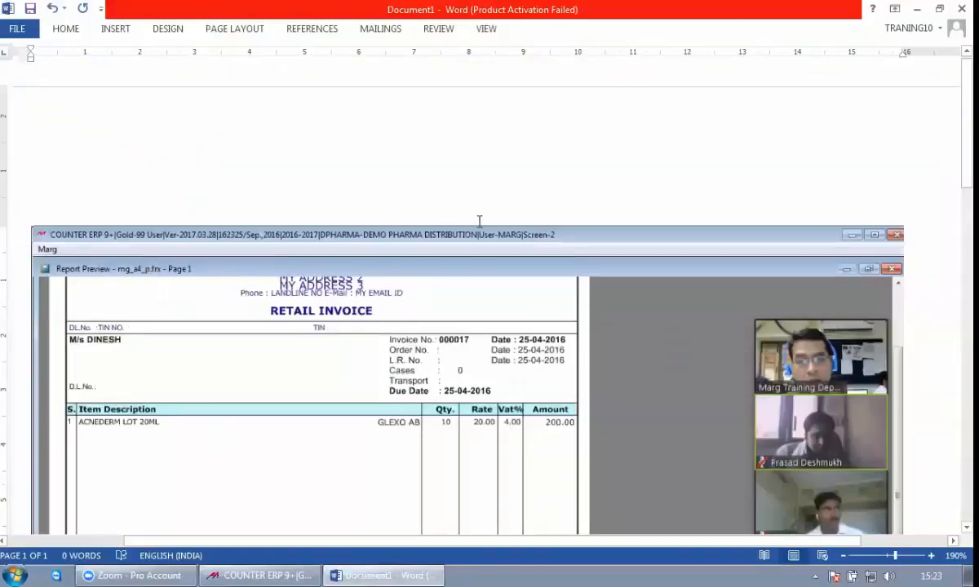
pyautogui.hotkey('alt', 'Tab')
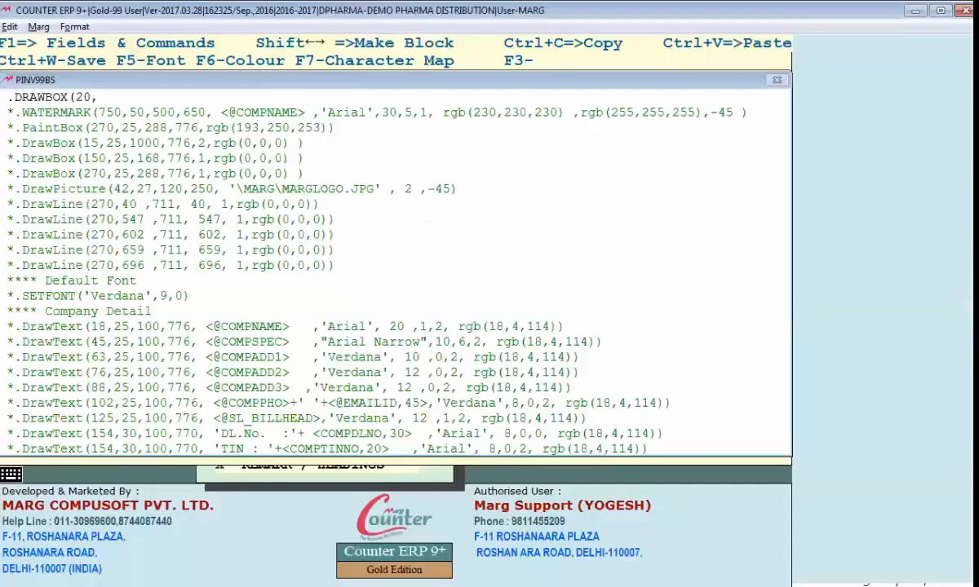
# Step: Complete the command as .DRAWBOX(20,30,800,600,2,RGB(0,0,250)) and save the Header section
pyautogui.write('30,800,')
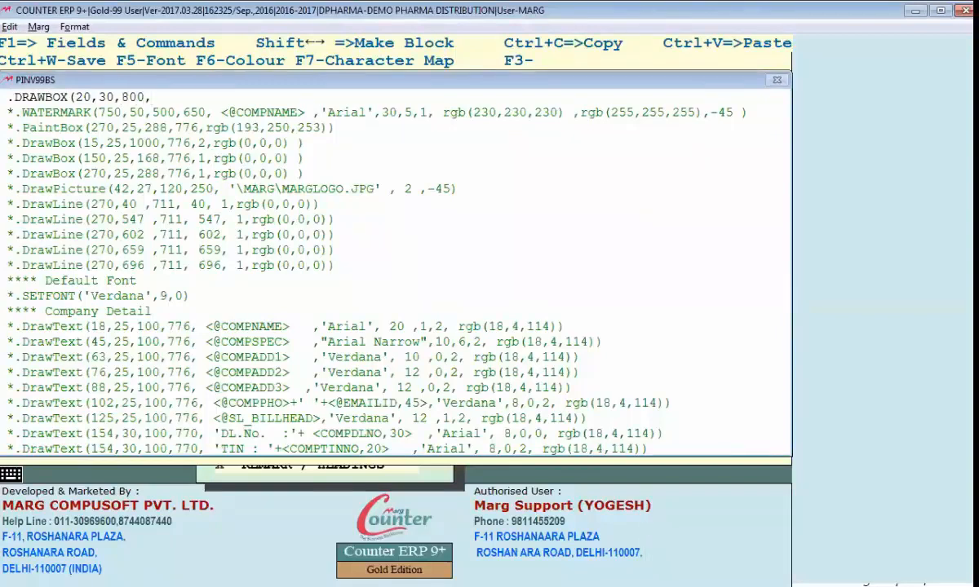
pyautogui.write('600,2,RGB(0,0,250))')
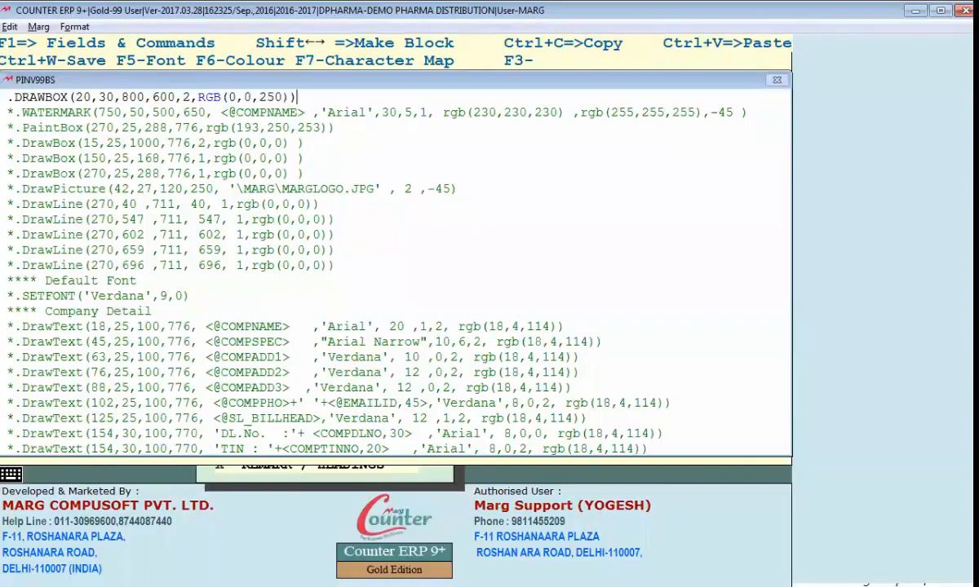
pyautogui.press('Escape')
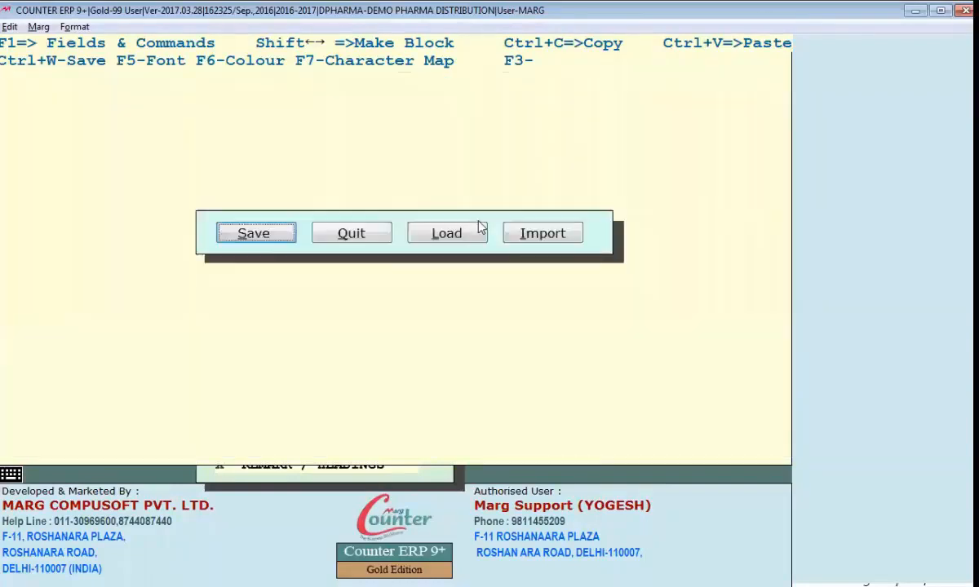
pyautogui.press('Return')
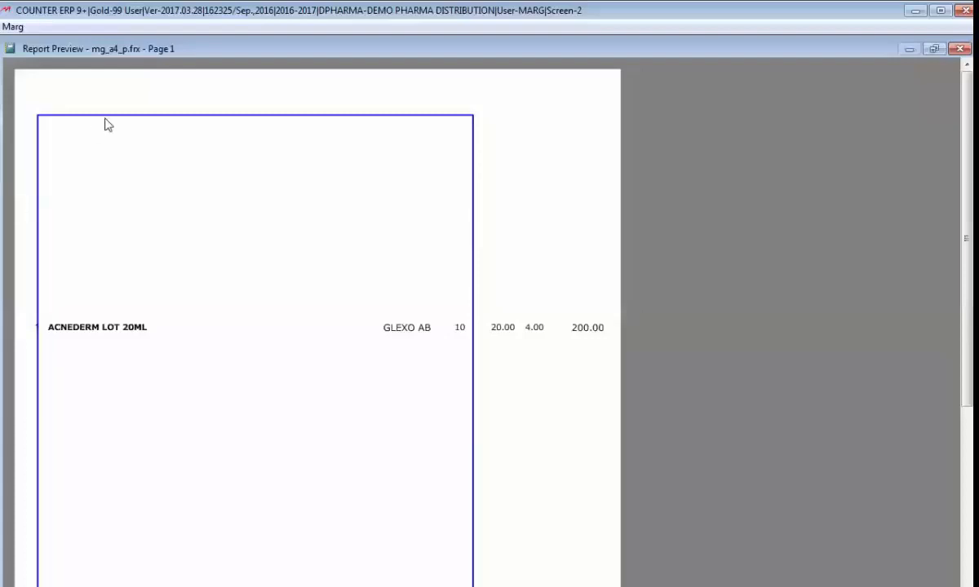
# Step: Examine the edges of the drawn box in the 25-04-2016 bill preview, close the preview and return to the bill format sections
pyautogui.scroll(-3, 183, 242)
pyautogui.scroll(-3, 166, 456)
pyautogui.scroll(3, 140, 448)
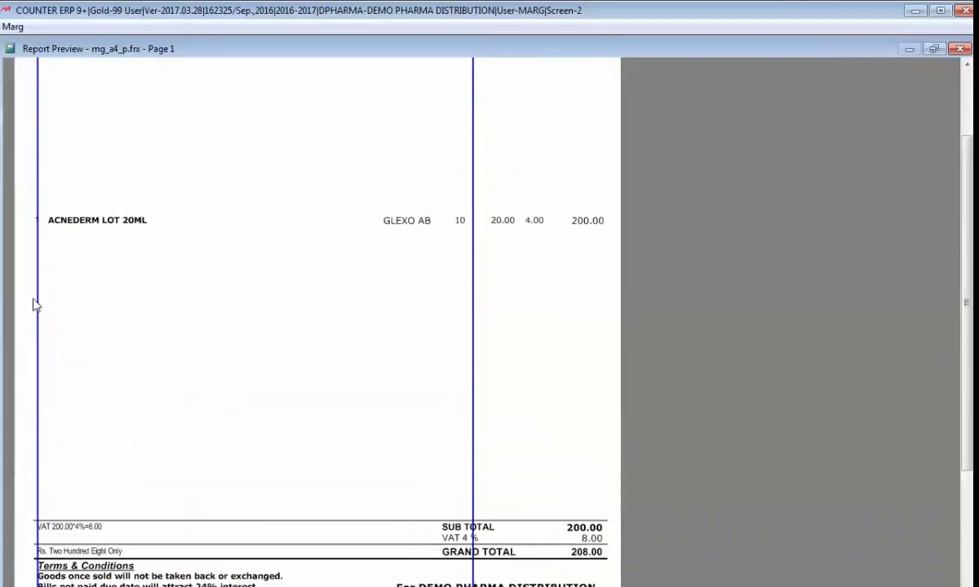
pyautogui.scroll(1, 49, 297)
pyautogui.scroll(1, 425, 265)
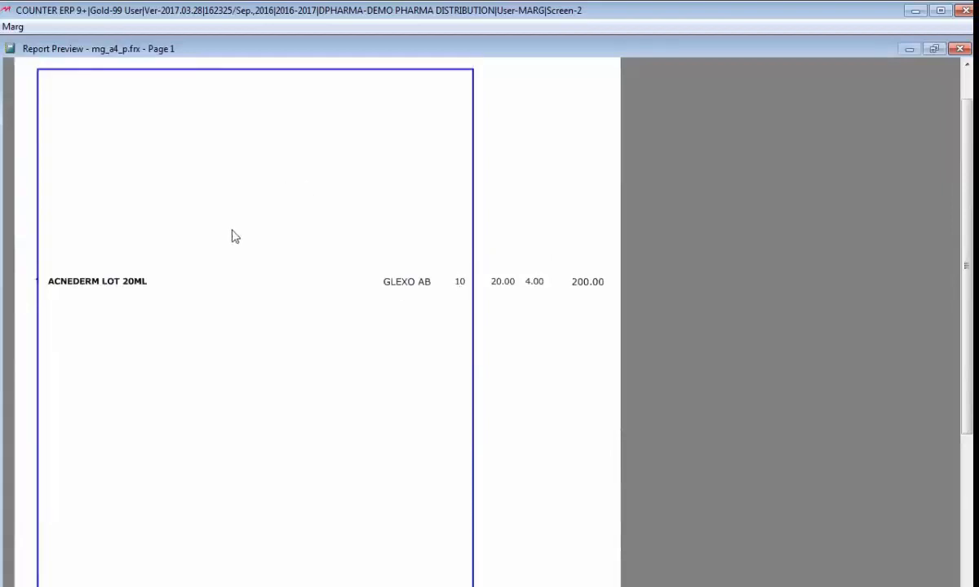
pyautogui.scroll(2, 234, 236)
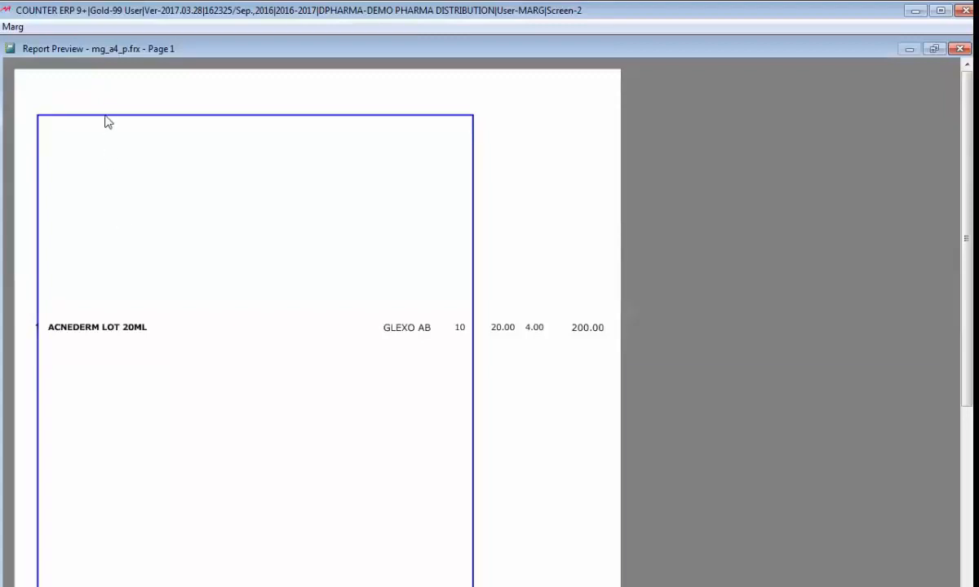
pyautogui.scroll(-4, 129, 158)
pyautogui.scroll(-8, 149, 397)
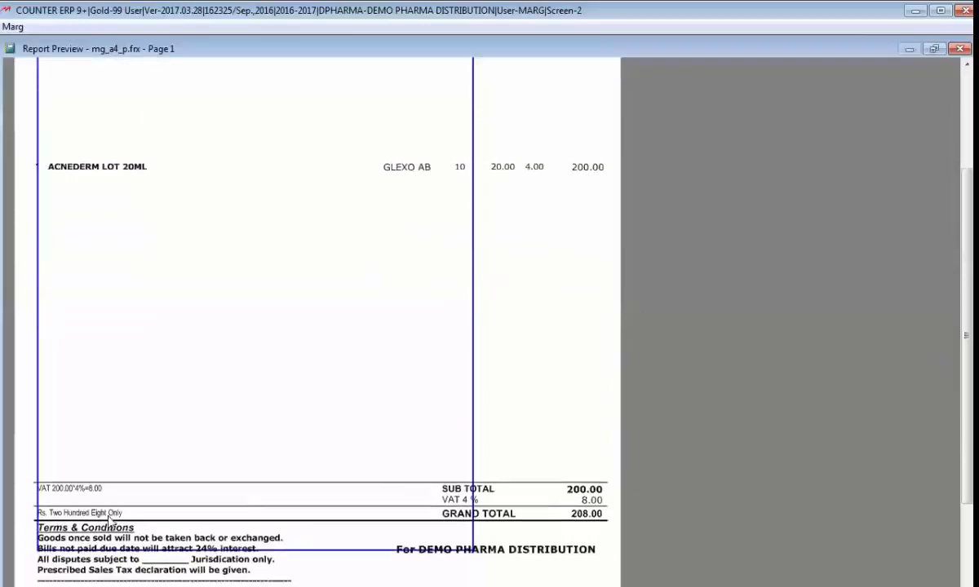
pyautogui.scroll(5, 98, 559)
pyautogui.scroll(6, 83, 162)
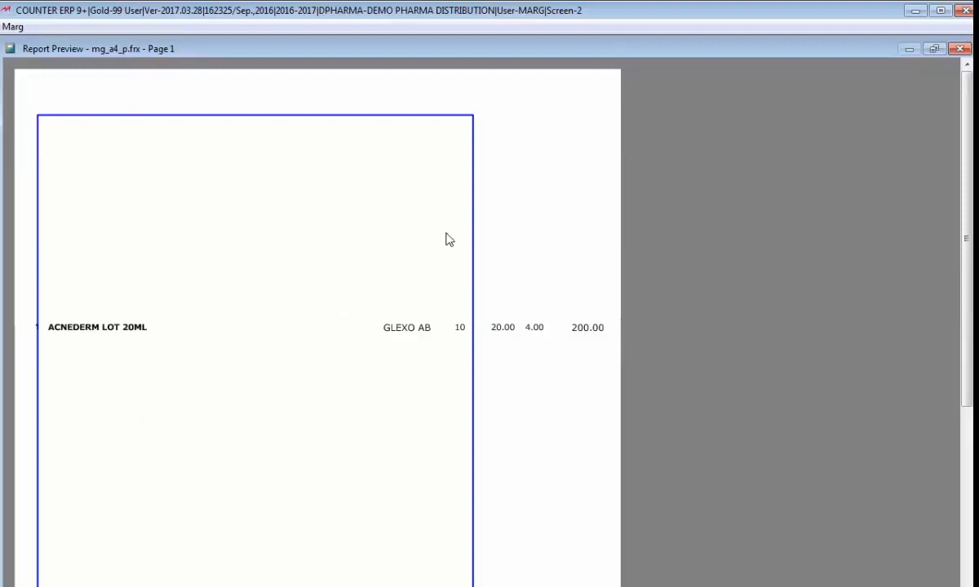
pyautogui.press('Escape')
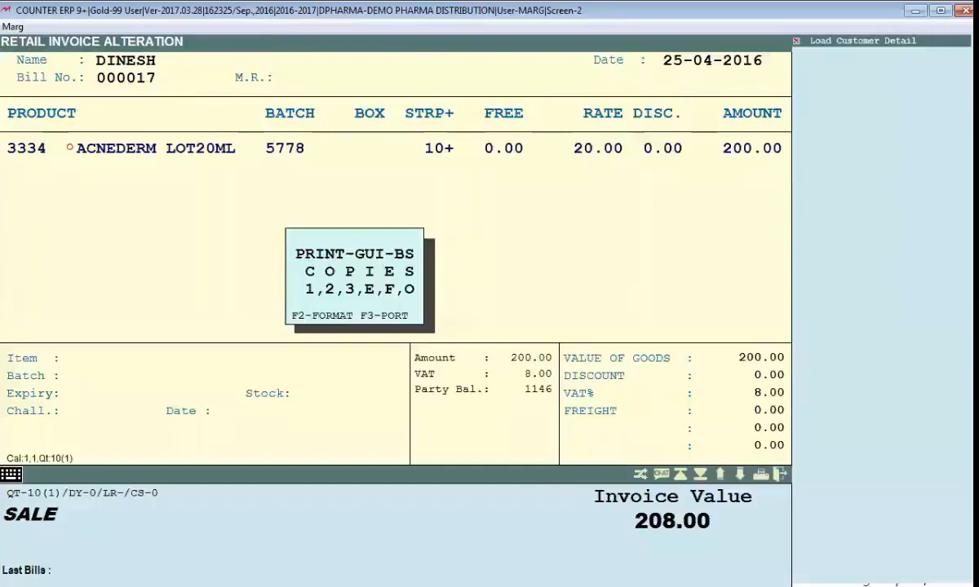
pyautogui.press('Escape')
pyautogui.press('Escape')
pyautogui.press('Escape')
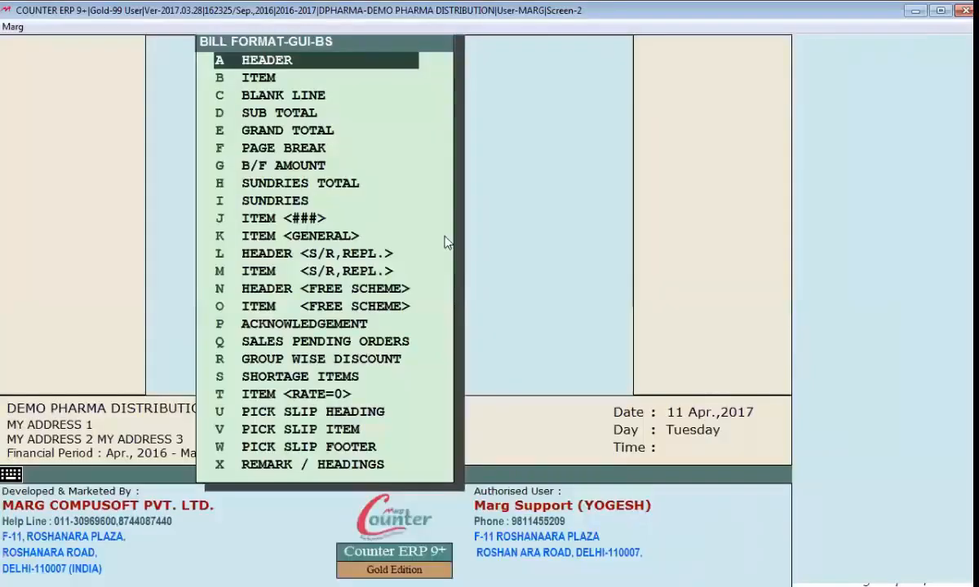
# Step: Set the first two DRAWBOX values in the Header code to 110 and 130, saving and previewing the bill after each change
pyautogui.press('Return')
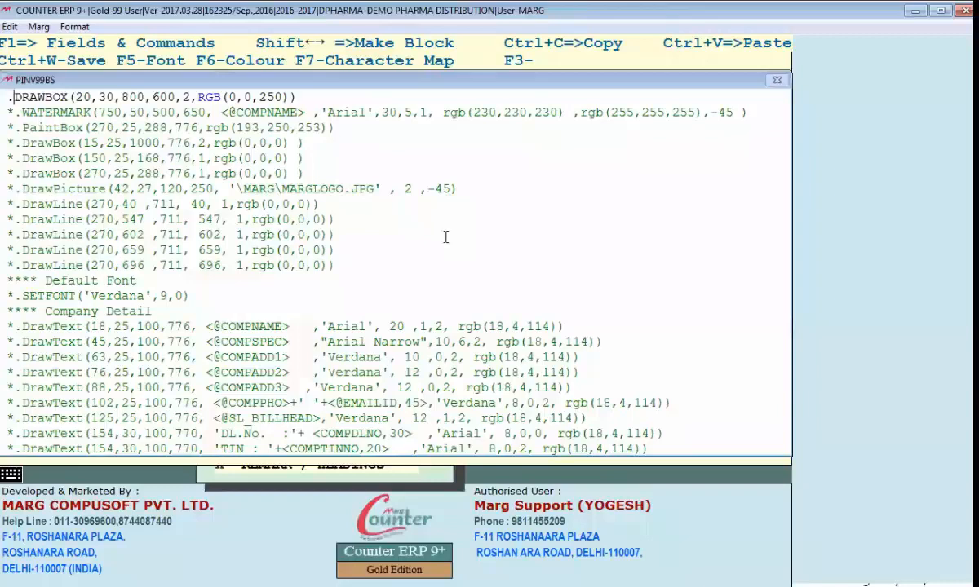
pyautogui.press('Right')
pyautogui.press('Right')
pyautogui.press('Right')
pyautogui.press('Right')
pyautogui.press('Right')
pyautogui.press('Right')
pyautogui.press('Right')
pyautogui.press('Right')
pyautogui.press('Delete')
pyautogui.press('Delete')
pyautogui.write('110')
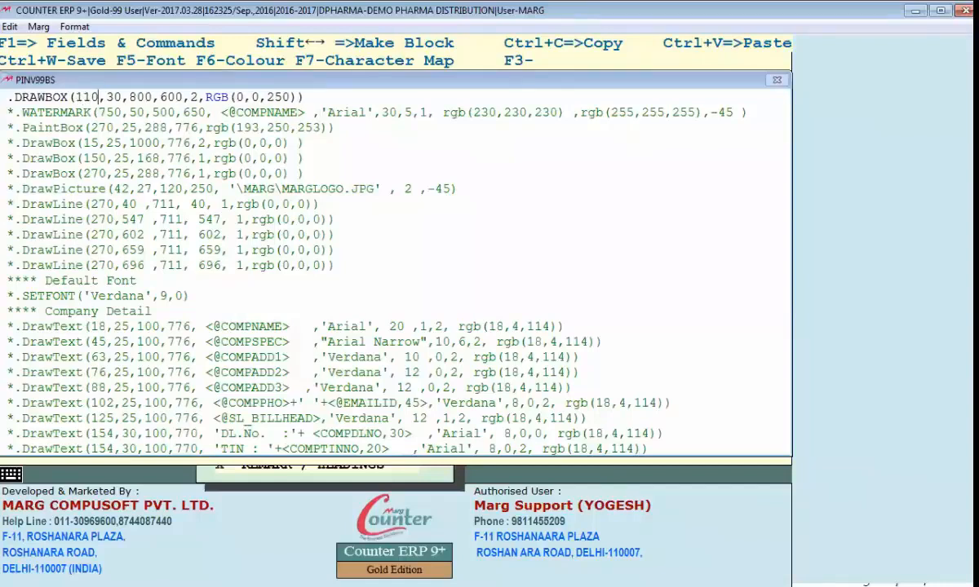
pyautogui.hotkey('ctrl', 'w')
pyautogui.hotkey('alt', 'Tab')
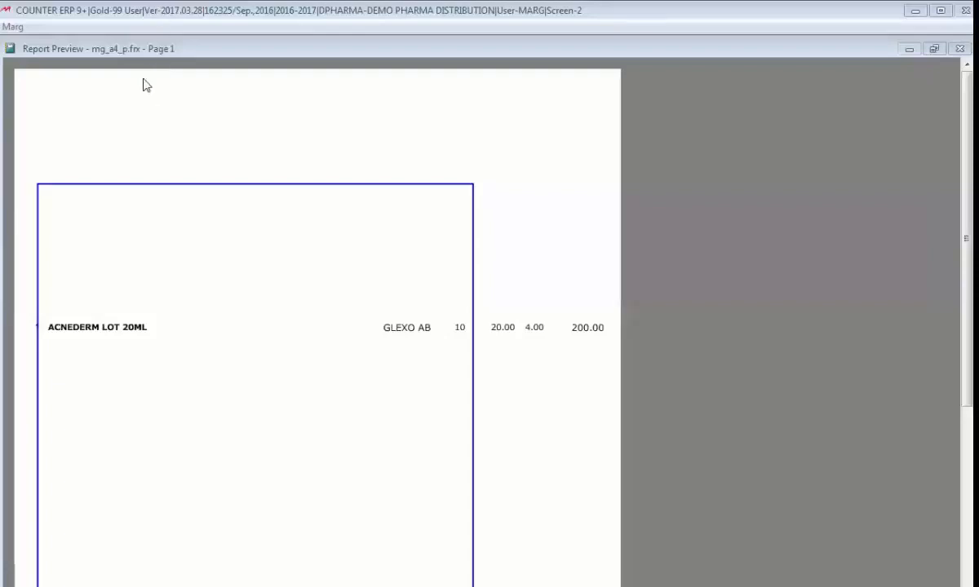
pyautogui.press('Escape')
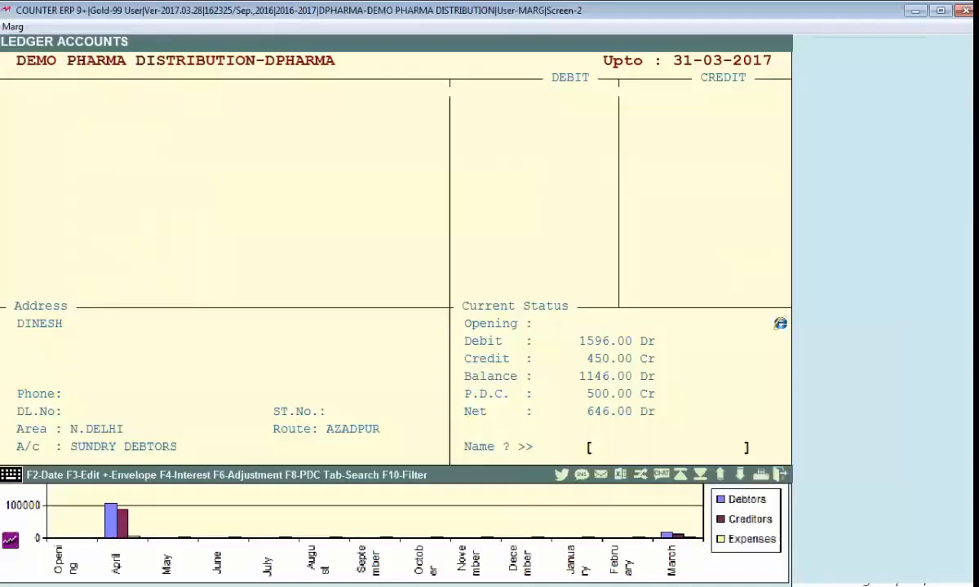
pyautogui.hotkey('alt', 'Tab')
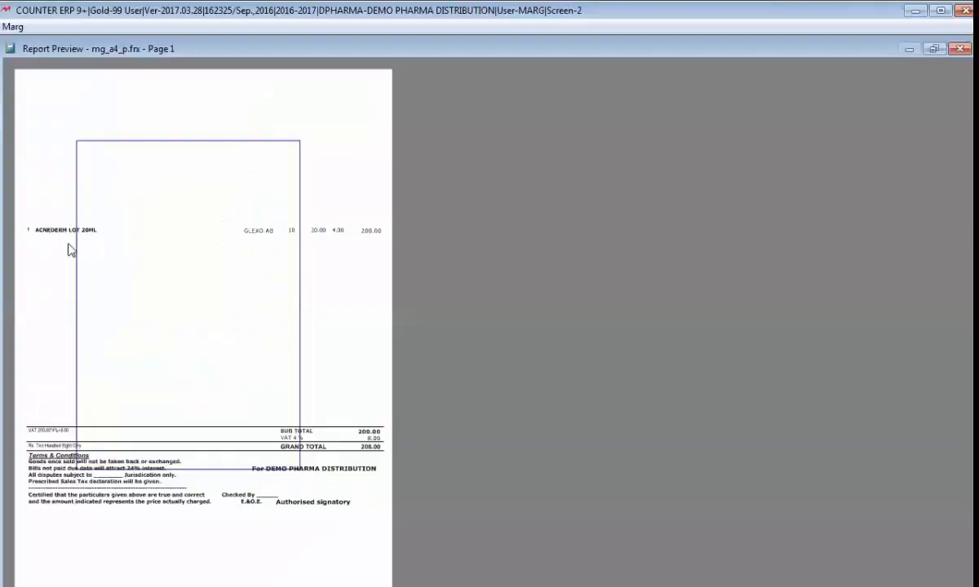
# Step: Examine the box's side and bottom edges against the totals and terms in the enlarged bill preview
pyautogui.click(69, 245)
pyautogui.scroll(-5, 201, 441)
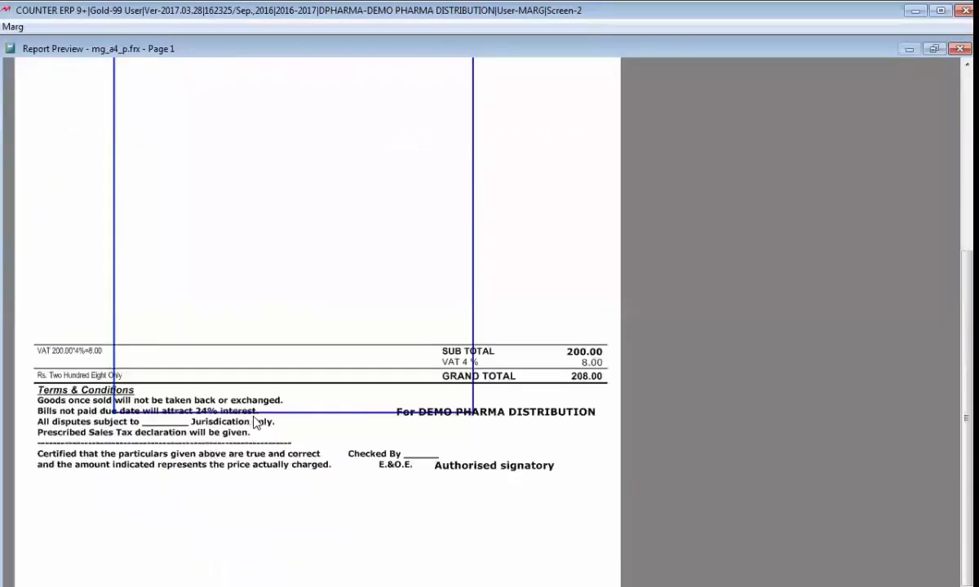
pyautogui.scroll(-1, 235, 412)
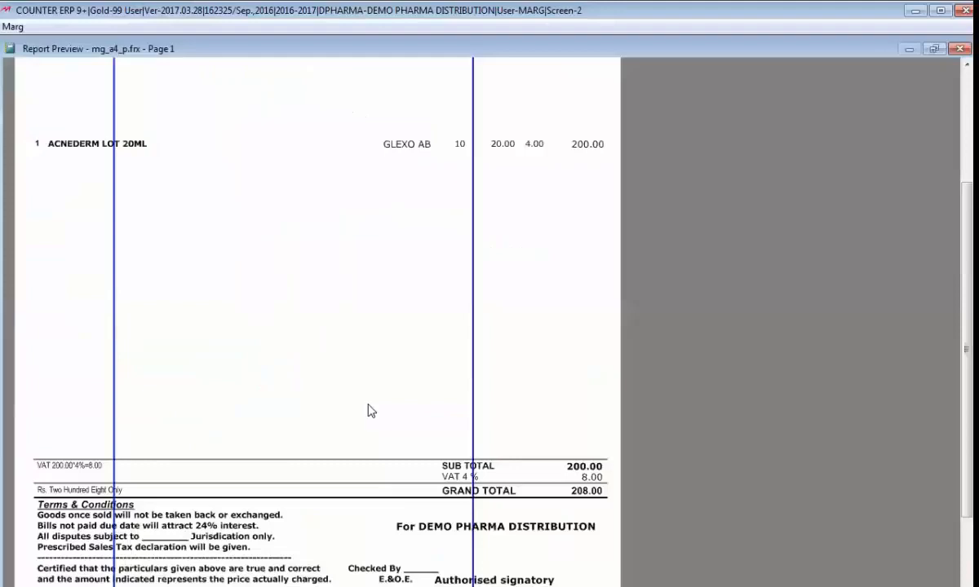
pyautogui.scroll(-3, 221, 548)
# Step: Set the third and fourth DRAWBOX values to 1000 and 780 and check the box in the bill preview
pyautogui.press('Escape')
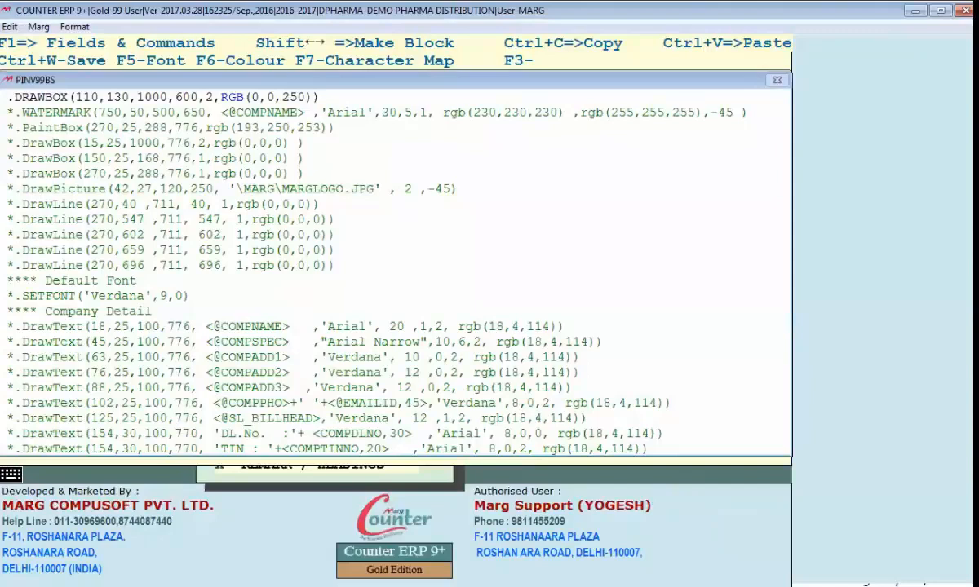
pyautogui.press('Escape')
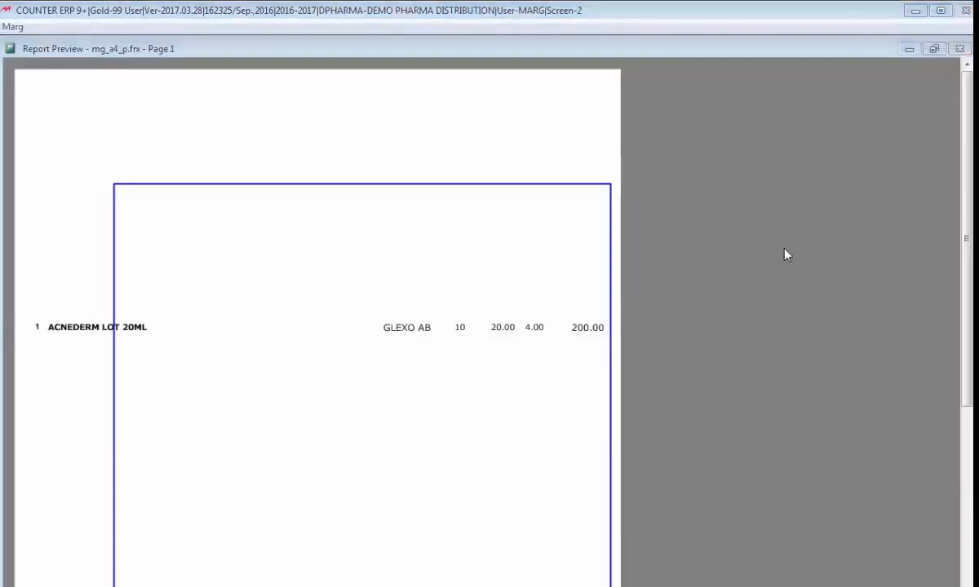
pyautogui.click(390, 290)
pyautogui.press('Escape')
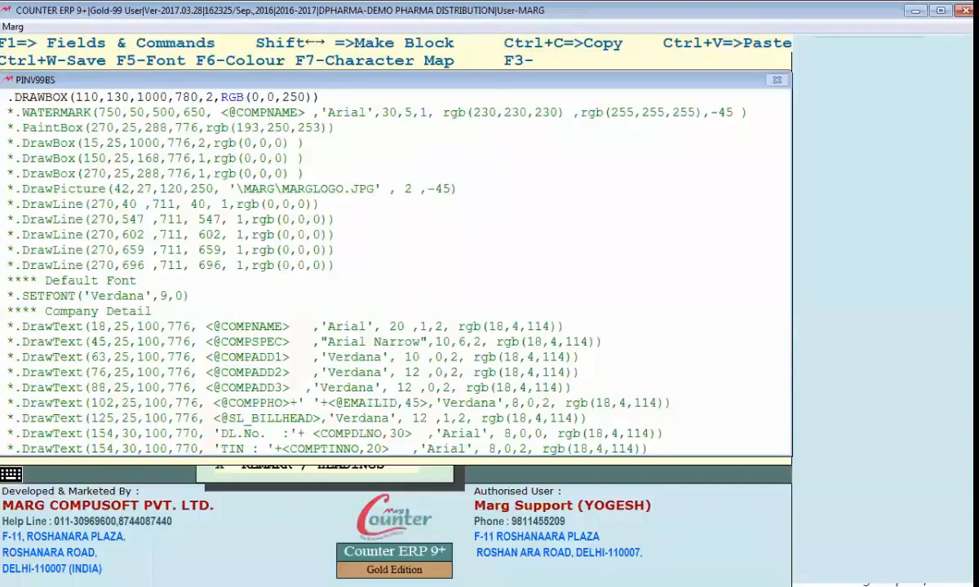
# Step: Change the first four DRAWBOX values to 20,20,1080,770, save the Header section and preview the bill
pyautogui.press('Delete')
pyautogui.press('Delete')
pyautogui.write('2')
pyautogui.press('Right')
pyautogui.press('Right')
pyautogui.press('Delete')
pyautogui.press('Delete')
pyautogui.write('2')
pyautogui.press('Right')
pyautogui.press('Right')
pyautogui.press('Right')
pyautogui.press('Right')
pyautogui.press('Delete')
pyautogui.write('8')
pyautogui.press('Right')
pyautogui.press('Right')
pyautogui.press('Right')
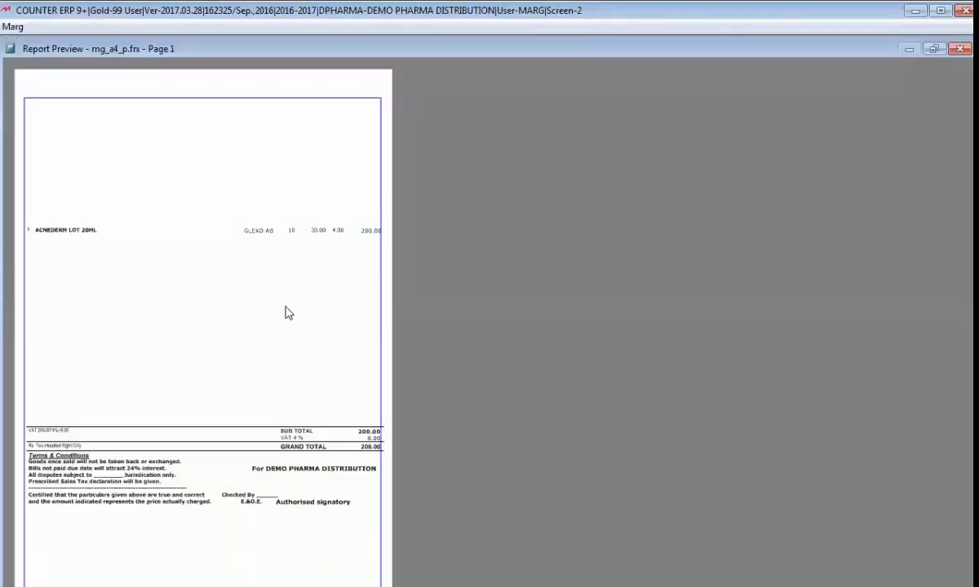
# Step: Examine the box's right edge against the amount column in the bill preview, both enlarged and reduced
pyautogui.click(253, 412)
pyautogui.scroll(-1, 300, 387)
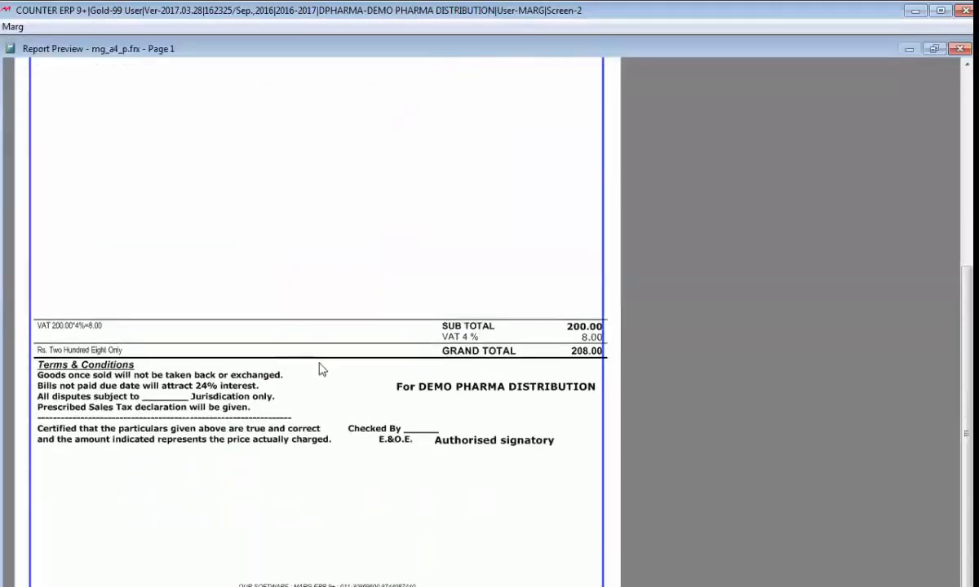
pyautogui.click(499, 336)
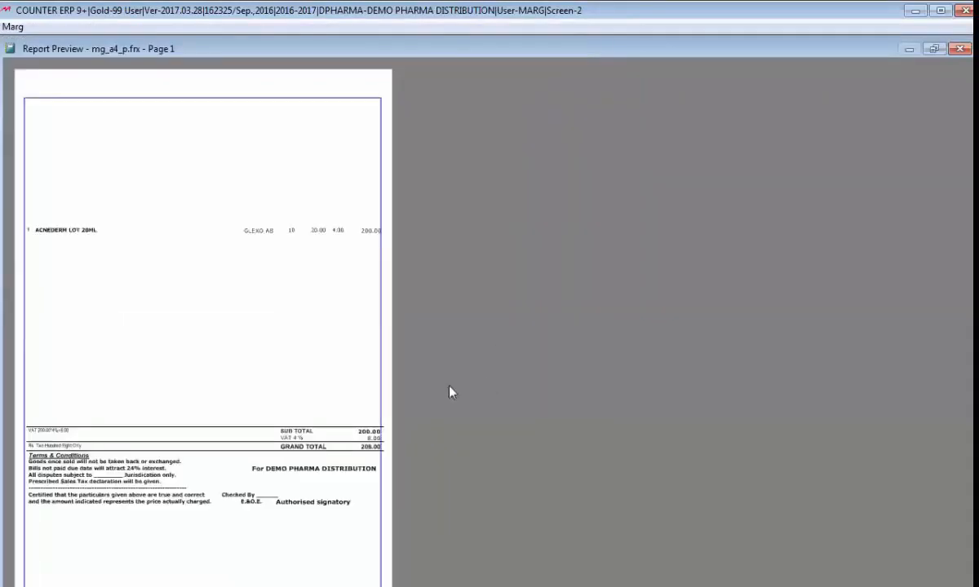
pyautogui.click(225, 529)
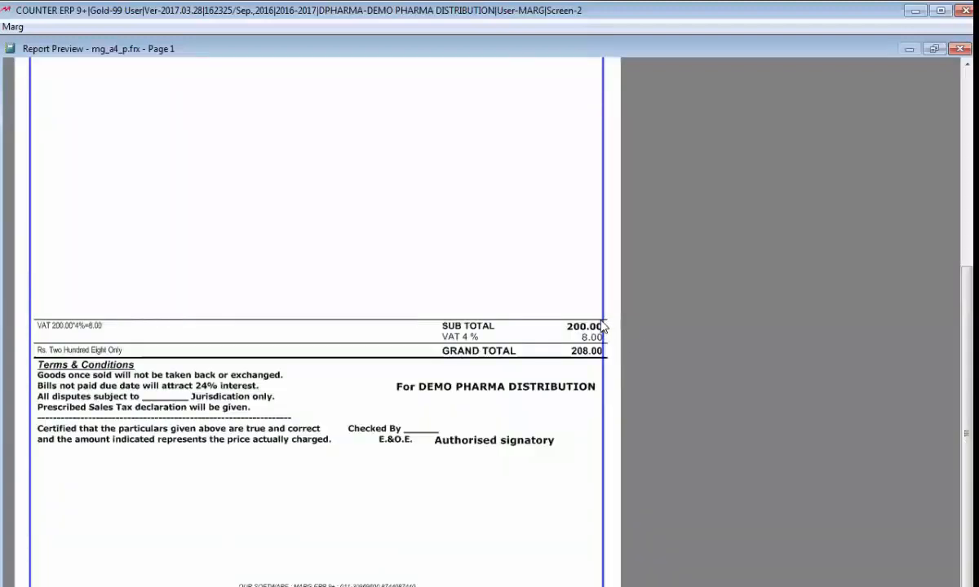
# Step: Set the fourth DRAWBOX value to 780 and reduce the bill preview's zoom to check the box on the whole page
pyautogui.press('Escape')
pyautogui.press('Escape')
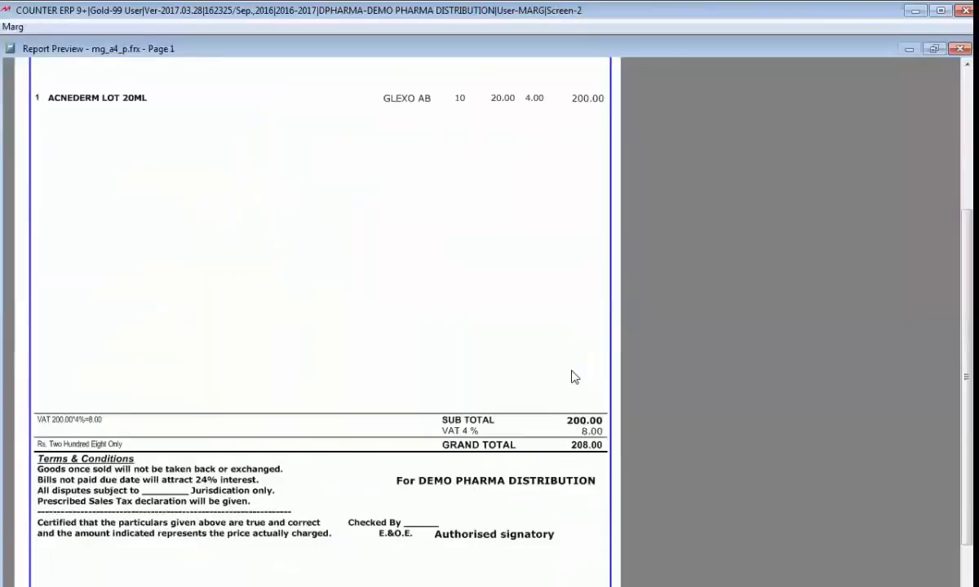
pyautogui.scroll(-3, 572, 375)
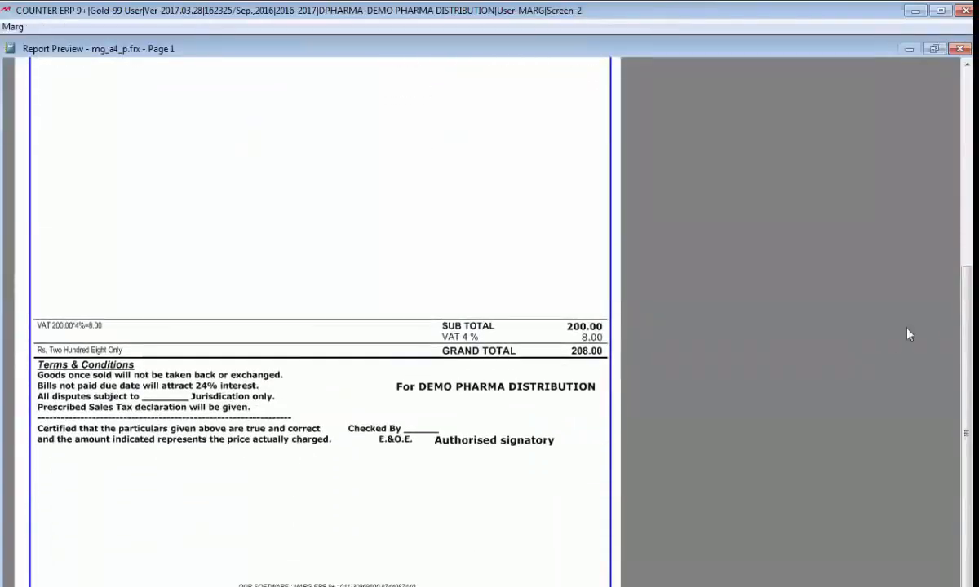
pyautogui.rightClick(155, 68)
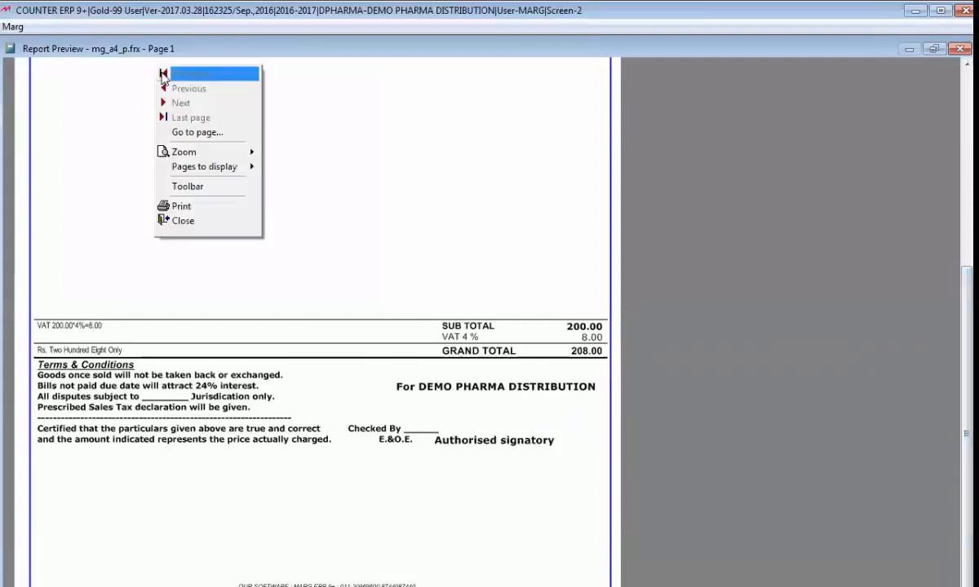
pyautogui.moveTo(171, 160)
pyautogui.click(297, 282)
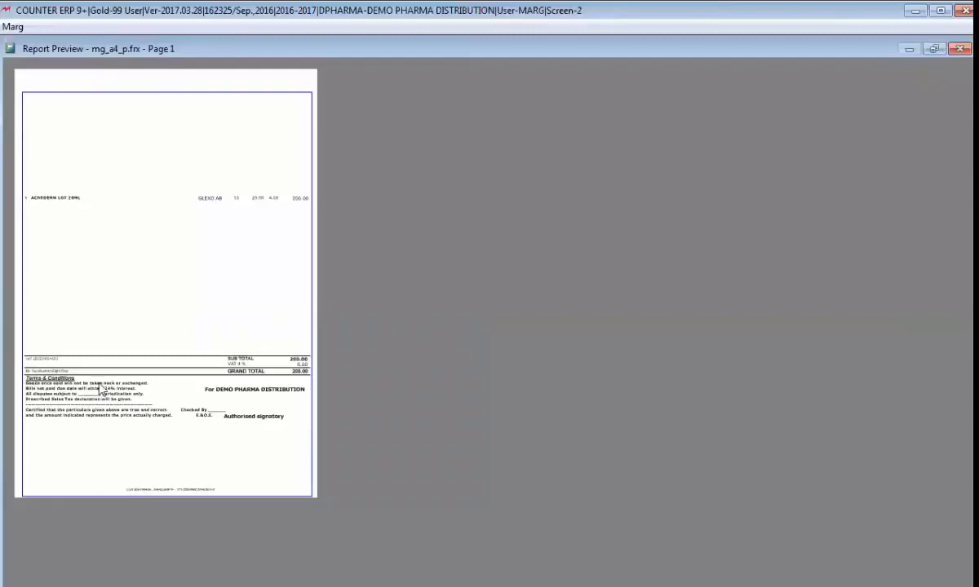
pyautogui.press('Escape')
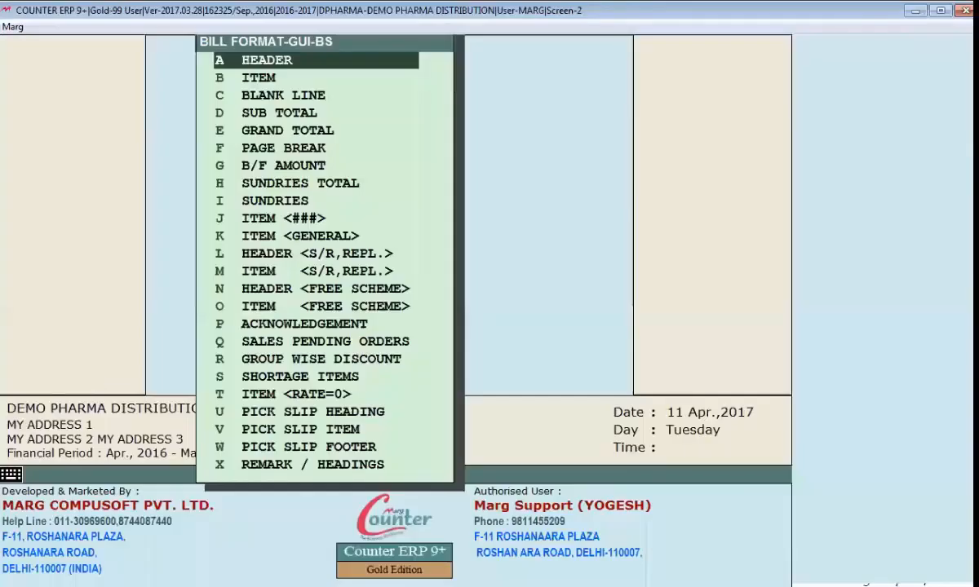
# Step: Set the third DRAWBOX value to 1070 and the line thickness to 5, save the Header section and check the bill preview
pyautogui.press('Return')
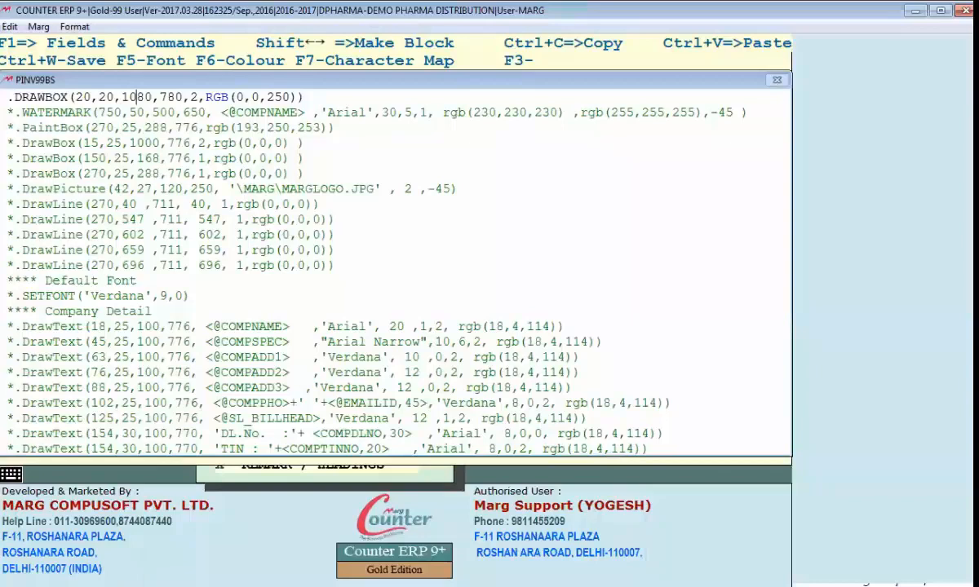
pyautogui.write('780,5')
pyautogui.hotkey('ctrl', 'w')
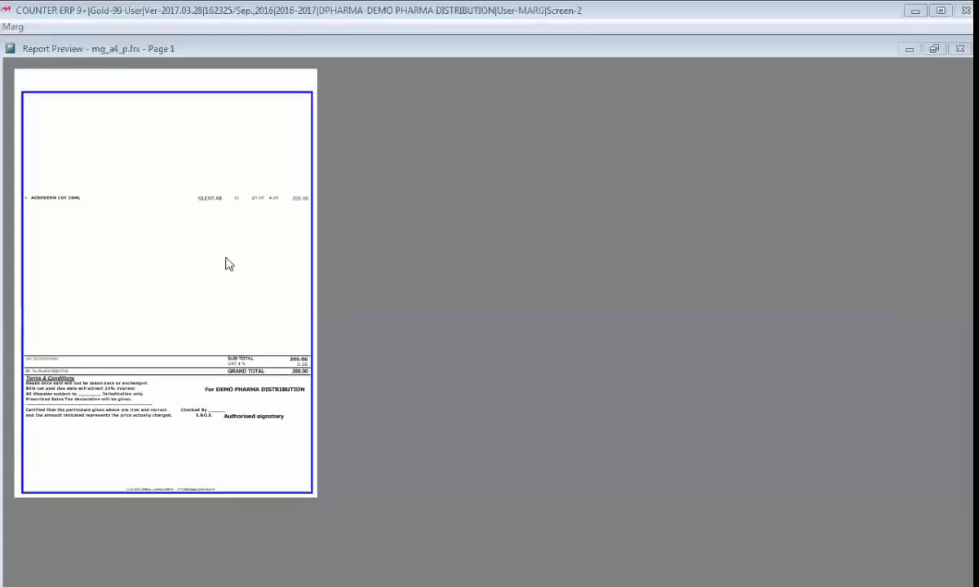
pyautogui.click(225, 258)
pyautogui.press('Escape')
pyautogui.press('Escape')
pyautogui.press('Escape')
pyautogui.press('Escape')
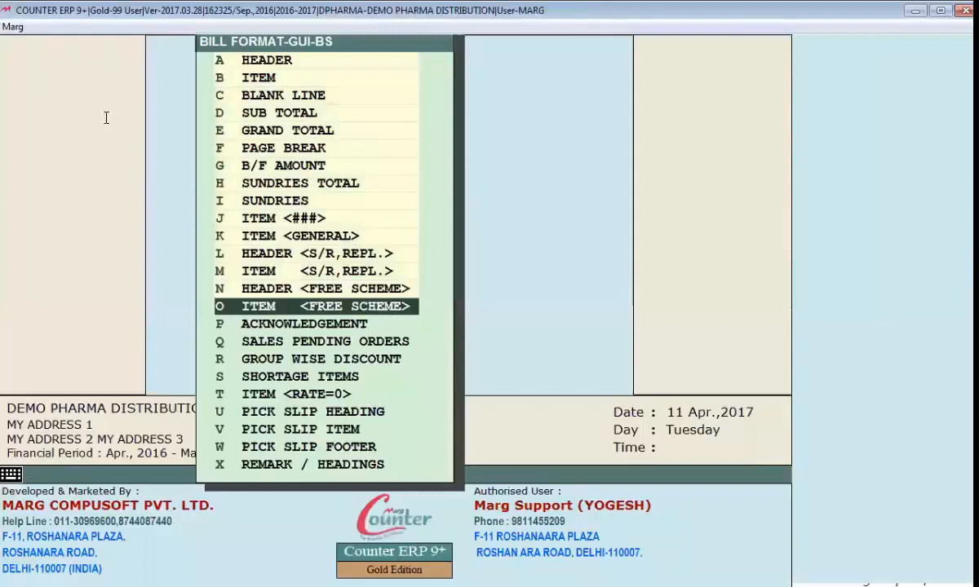
# Step: Set the DRAWBOX line thickness to 1, save the Header section, check the bill preview and return to the format
pyautogui.press('Return')
pyautogui.moveTo(76, 97); pyautogui.dragTo(152, 97)
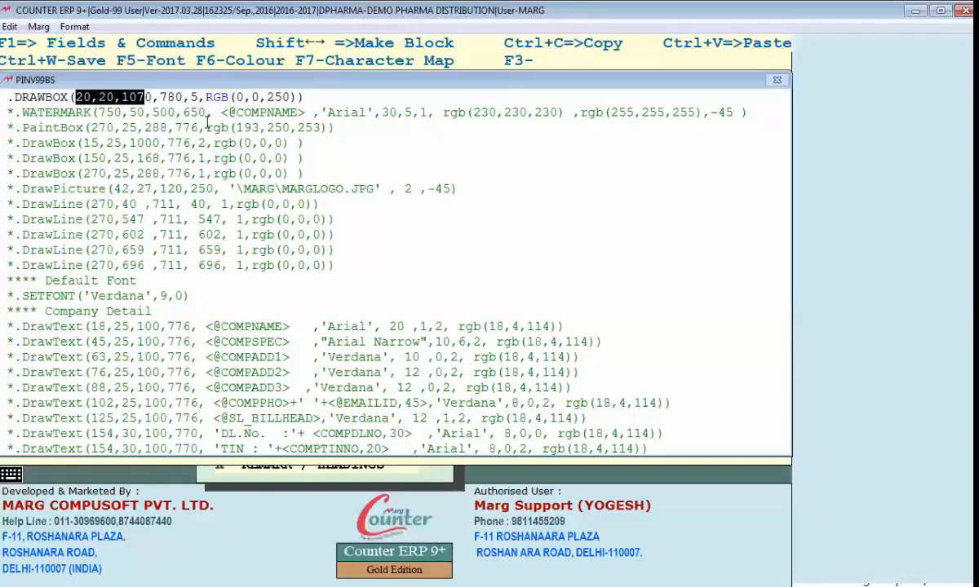
pyautogui.click(199, 97)
pyautogui.press('BackSpace')
pyautogui.write('1')
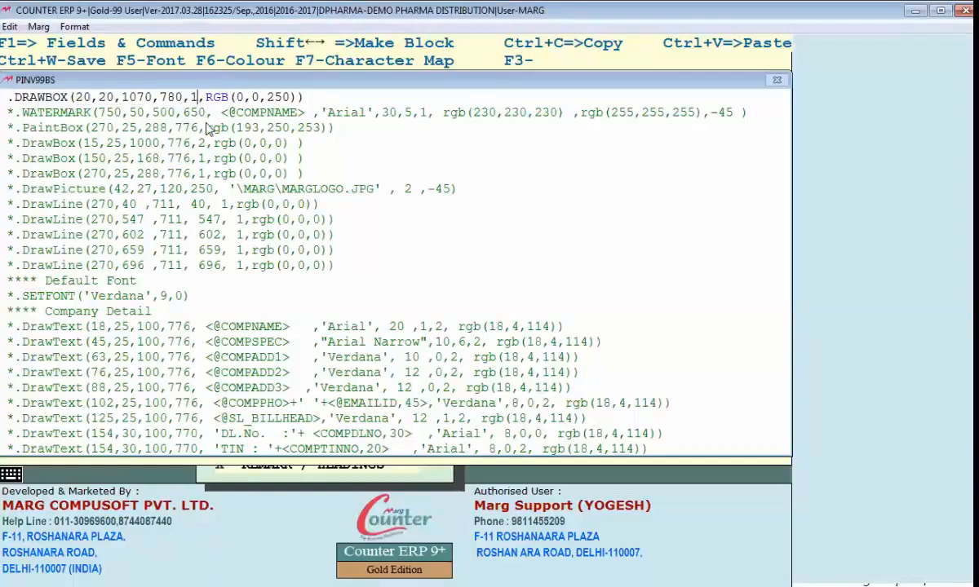
pyautogui.hotkey('ctrl', 'w')
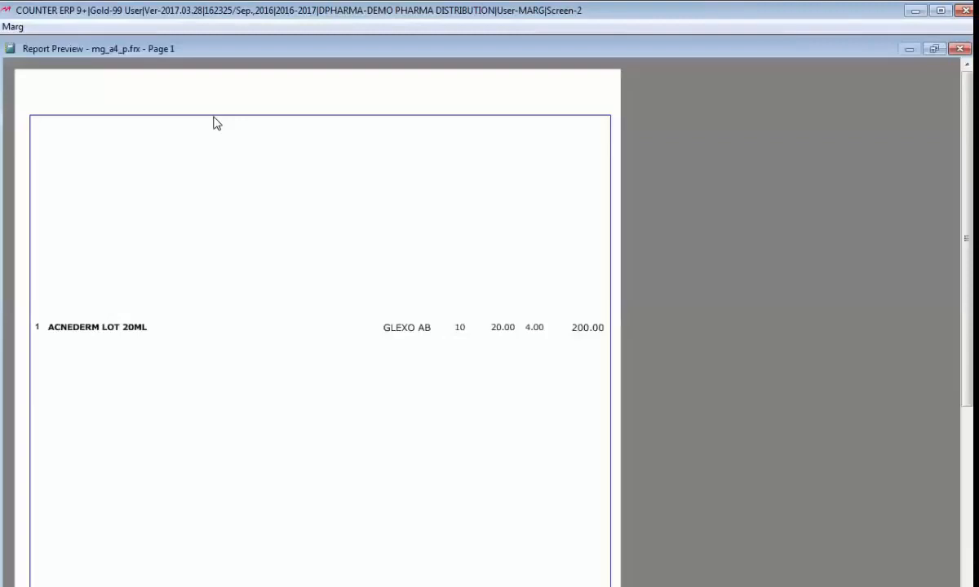
pyautogui.press('Escape')
pyautogui.press('Escape')
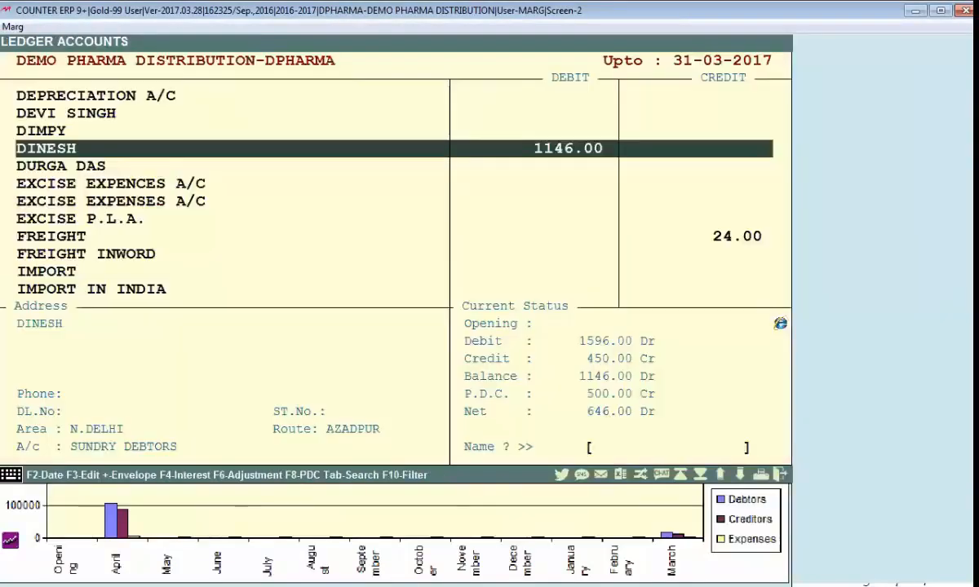
pyautogui.hotkey('alt', 'Tab')
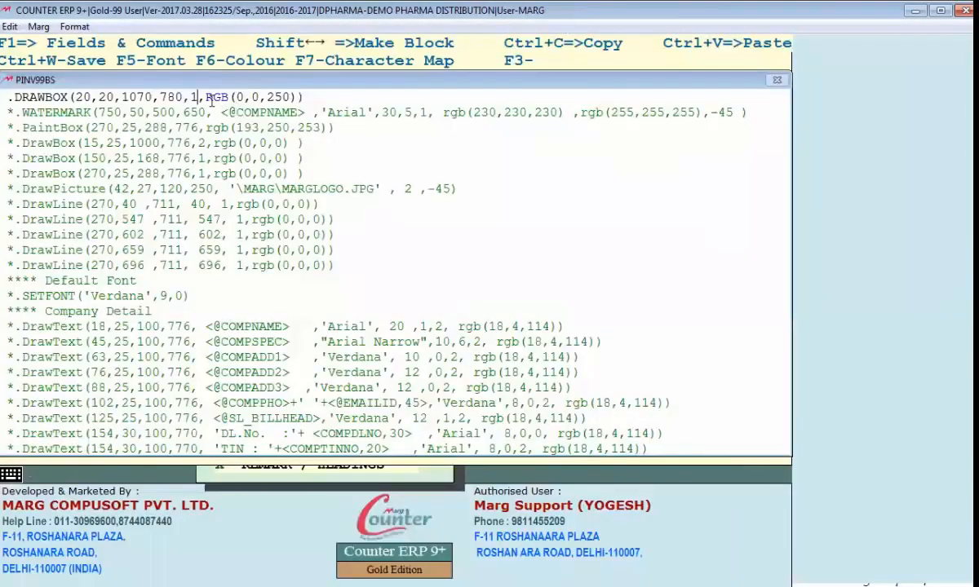
# Step: Set the DRAWBOX line thickness to 5 and its colour to RGB(0,250,0), and check the box in the bill preview
pyautogui.click(237, 97)
pyautogui.moveTo(238, 98); pyautogui.dragTo(289, 97)
pyautogui.click(188, 97)
pyautogui.press('Delete')
pyautogui.write('5')
pyautogui.press('Right')
pyautogui.press('Right')
pyautogui.press('Right')
pyautogui.press('Right')
pyautogui.press('Right')
pyautogui.press('Right')
pyautogui.press('Right')
pyautogui.press('Right')
pyautogui.press('Right')
pyautogui.press('Delete')
pyautogui.press('Delete')
pyautogui.press('Delete')
pyautogui.write('0')
pyautogui.press('Left')
pyautogui.press('Left')
pyautogui.press('Left')
pyautogui.press('Left')
pyautogui.press('Left')
pyautogui.write('25')
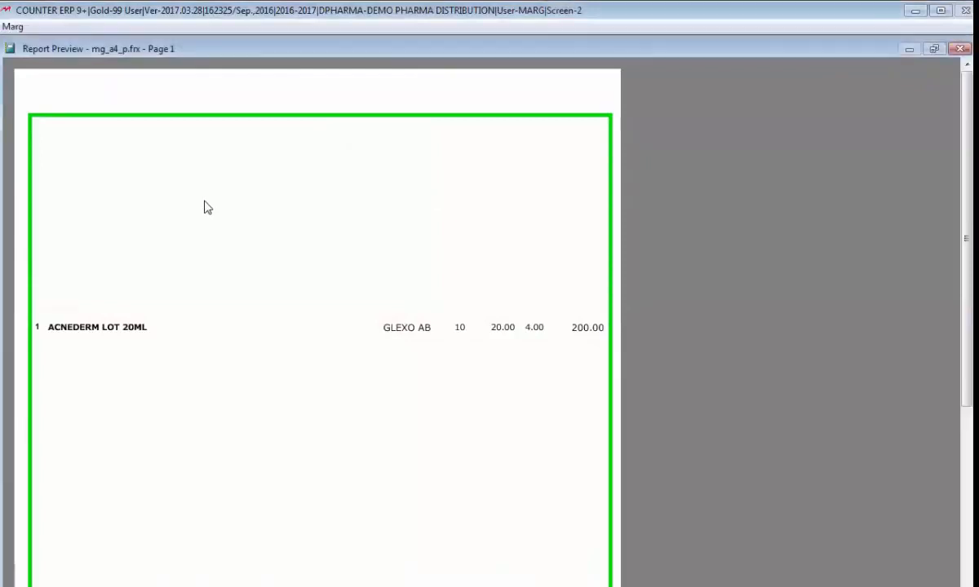
pyautogui.press('Escape')
# Step: Change the DRAWBOX colour to RGB(250,250,0) and save the Header section
pyautogui.doubleClick(241, 99)
pyautogui.moveTo(289, 96); pyautogui.dragTo(296, 96)
pyautogui.click(289, 96)
pyautogui.click(237, 97)
pyautogui.write('250,250,0))')
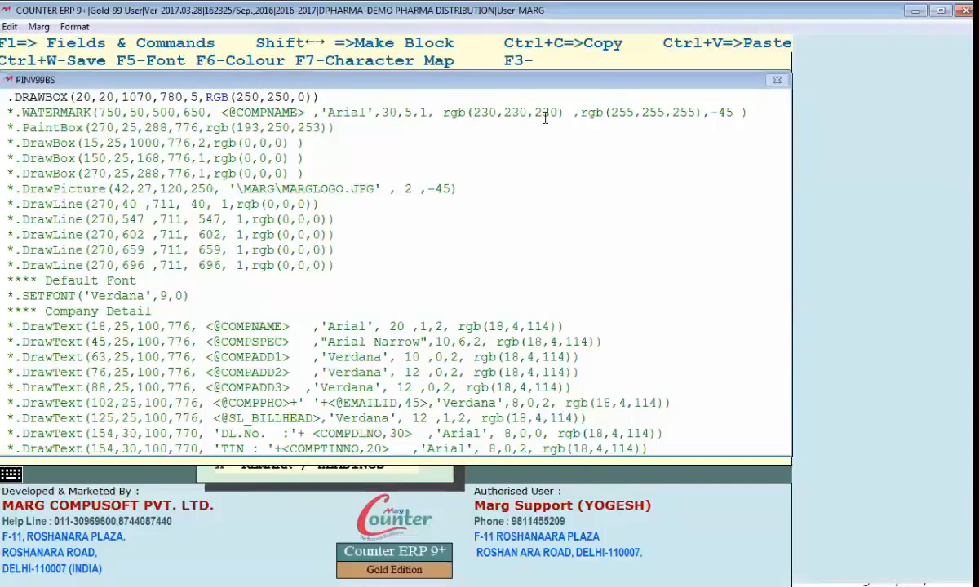
pyautogui.press('Escape')
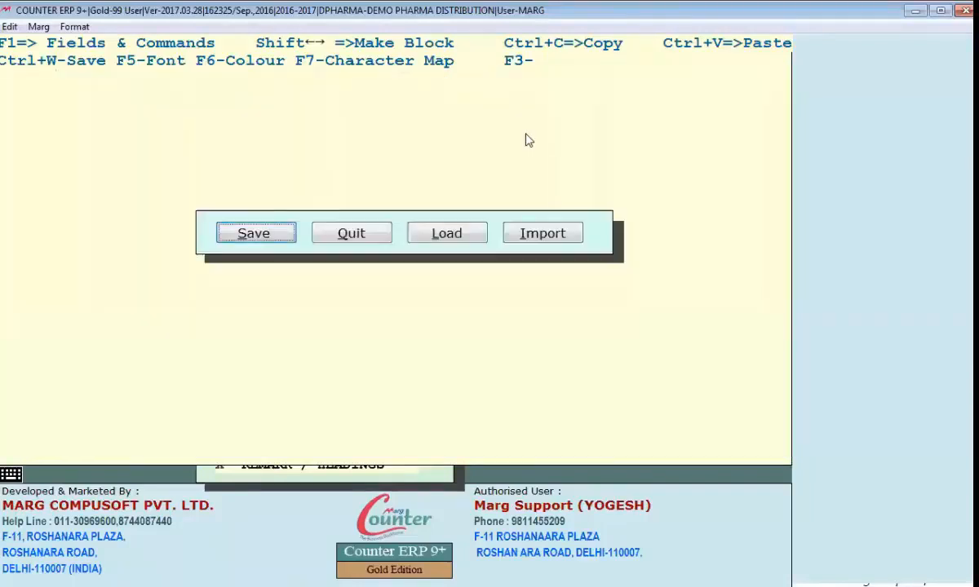
pyautogui.press('Return')
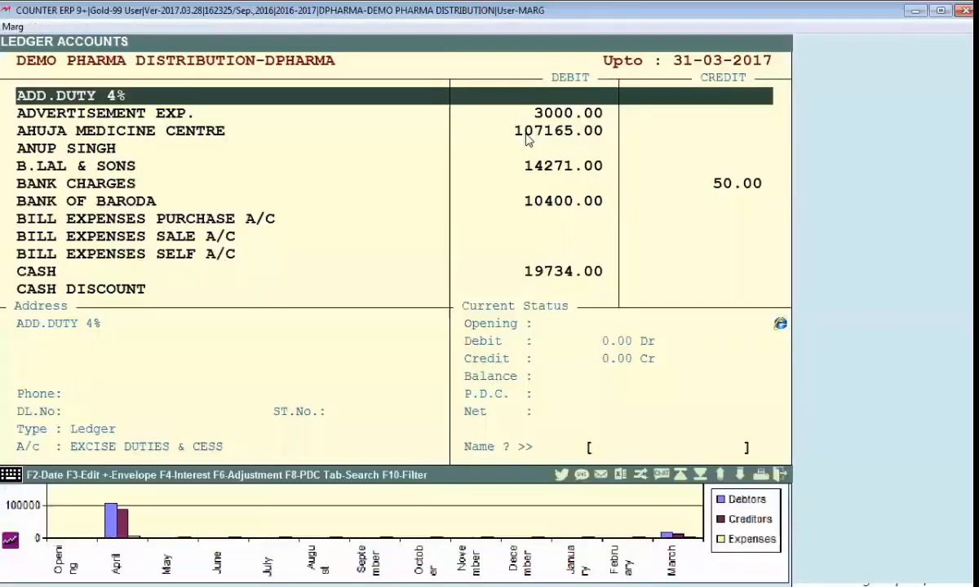
# Step: Open the customer's ledger, preview the 25 April sale bill to check the box colour, and return to the Header code
pyautogui.write('DI')
pyautogui.press('Down')
pyautogui.press('Return')
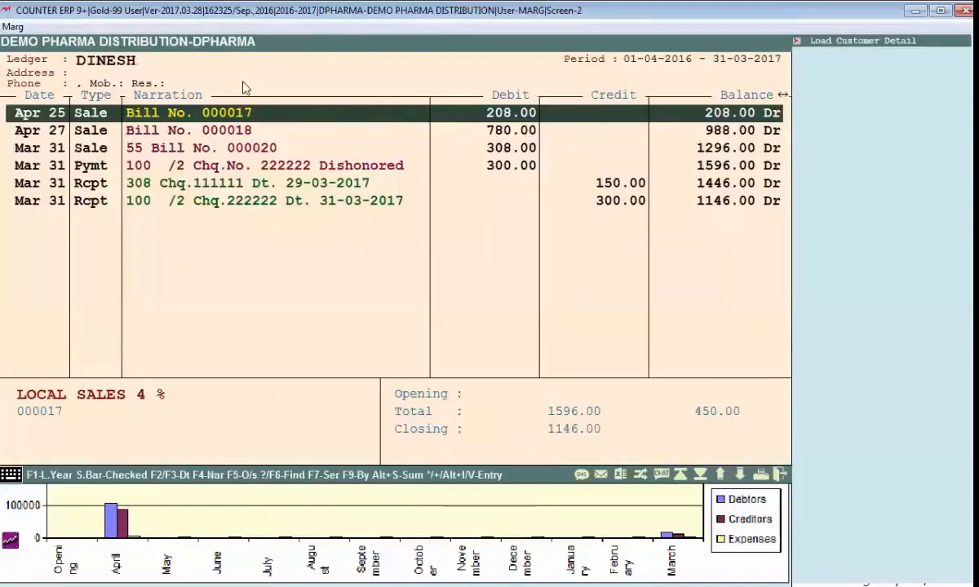
pyautogui.hotkey('alt', 'p')
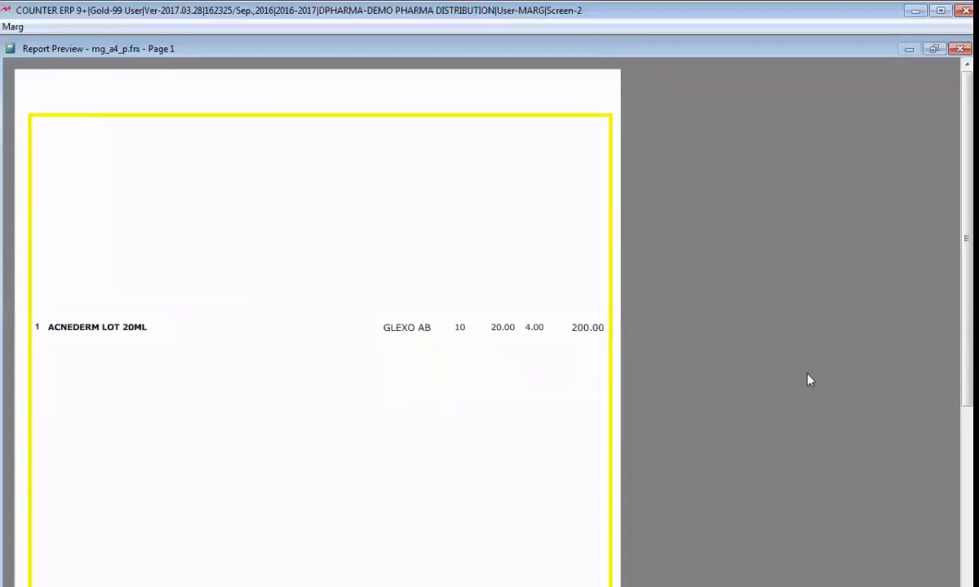
pyautogui.hotkey('alt', 'Tab')
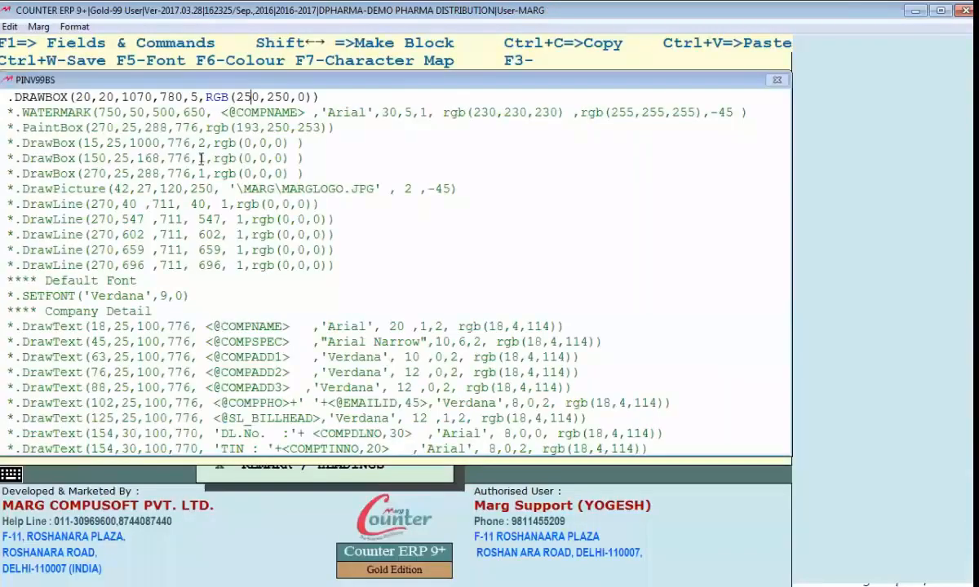
# Step: Insert two blank lines below the DRAWBOX command and place the cursor on the first one
pyautogui.press('Right')
pyautogui.press('Right')
pyautogui.press('Right')
pyautogui.press('End')
pyautogui.press('Return')
pyautogui.press('Return')
pyautogui.press('Down')
pyautogui.press('Down')
pyautogui.press('Up')
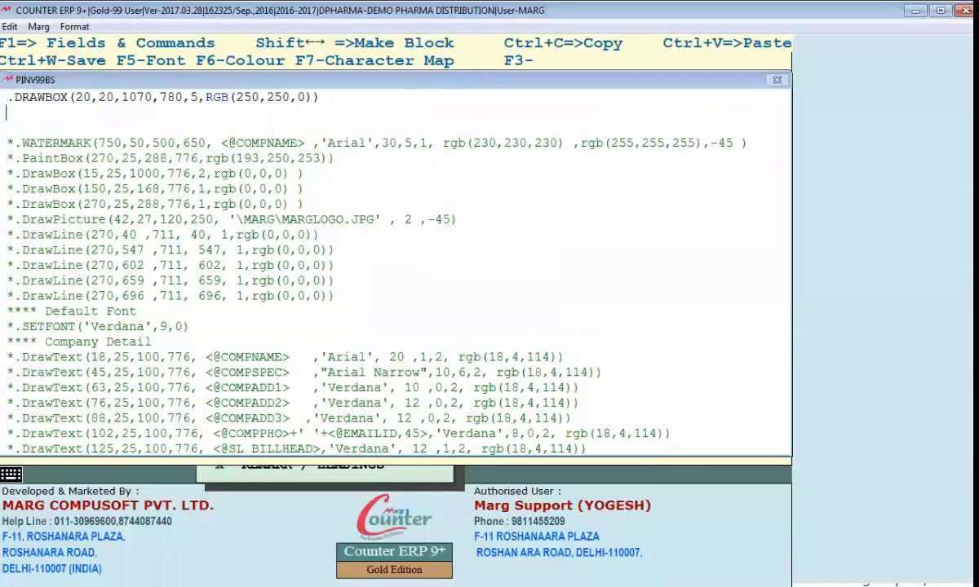
# Step: Add .PAINTBOX(100,20,140,780,RGB(0,0,250)) below the DRAWBOX command and save the Header section
pyautogui.write('.PAINTBOX(')
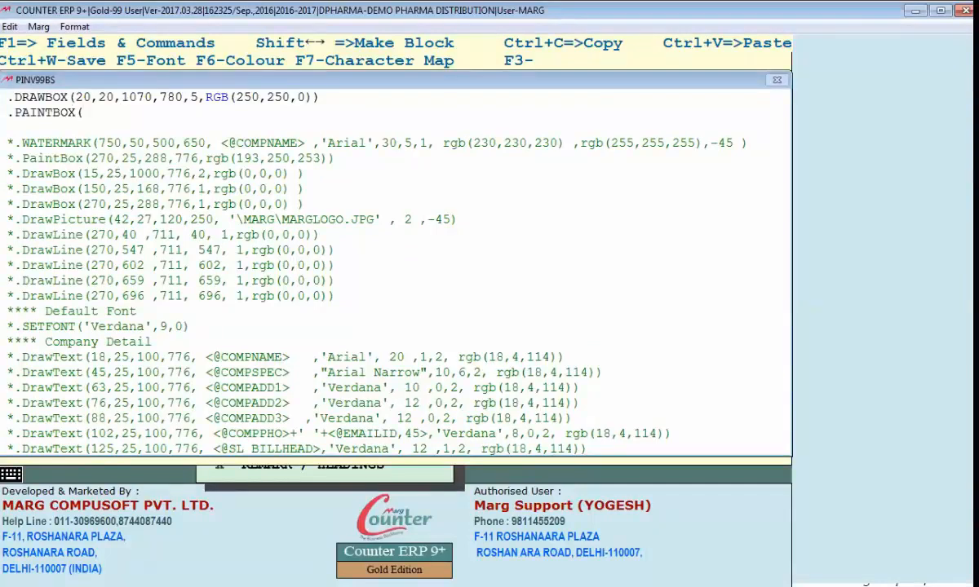
pyautogui.write('100,20,')
pyautogui.write('140,')
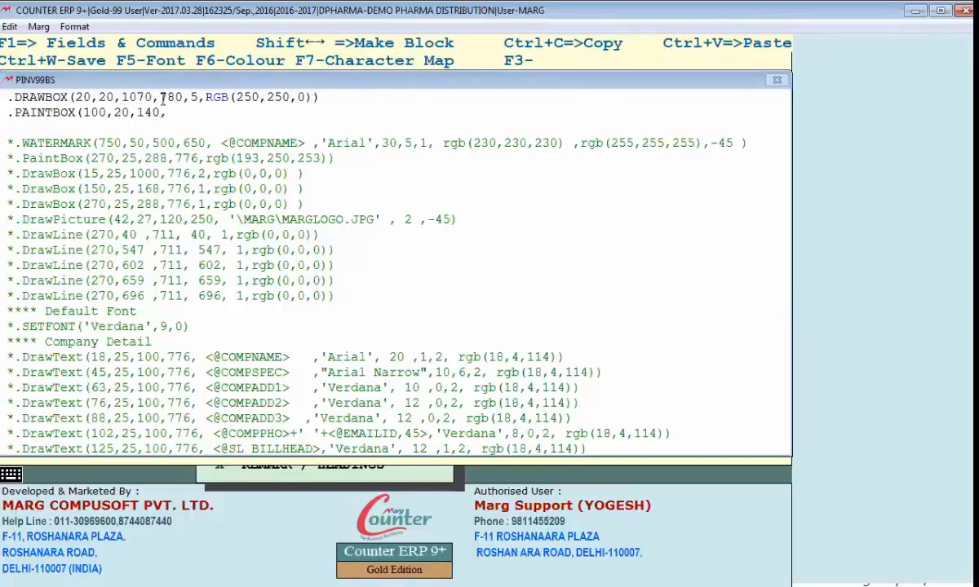
pyautogui.write('780,RGB(')
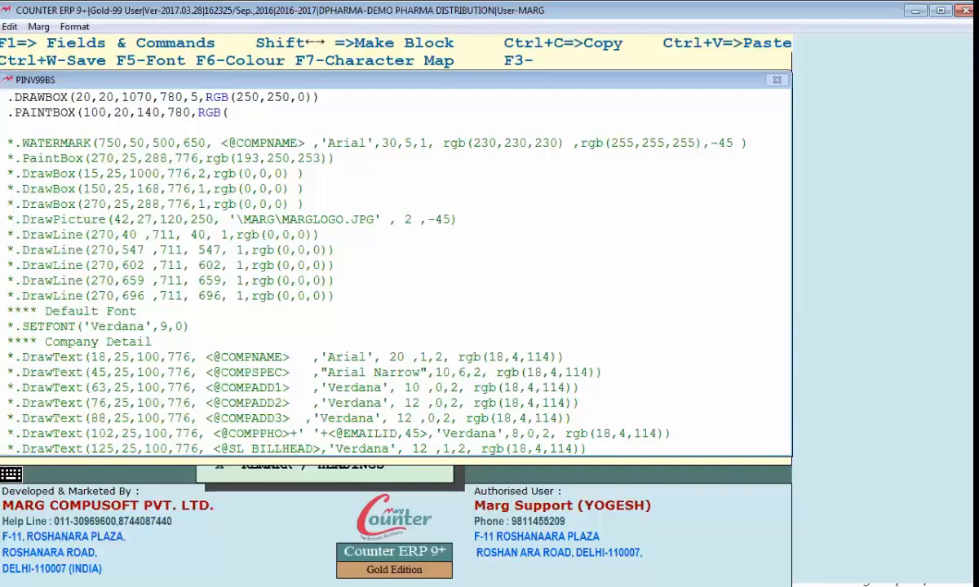
pyautogui.write('0,0,250))')
pyautogui.hotkey('ctrl', 'w')
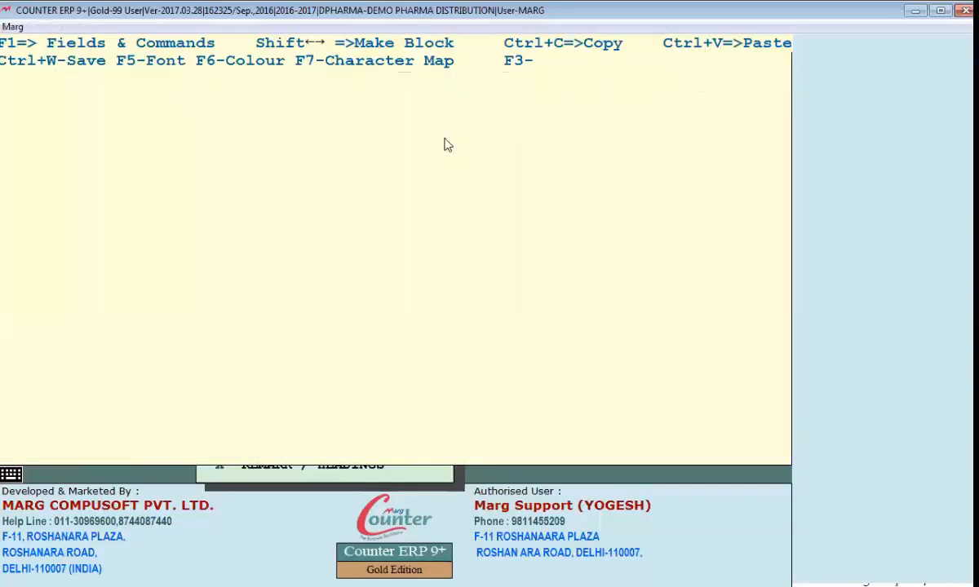
# Step: Preview the 25 April sale bill, examine the painted band's left edge, and return to the PAINTBOX line in the Header code
pyautogui.hotkey('alt', 'v')
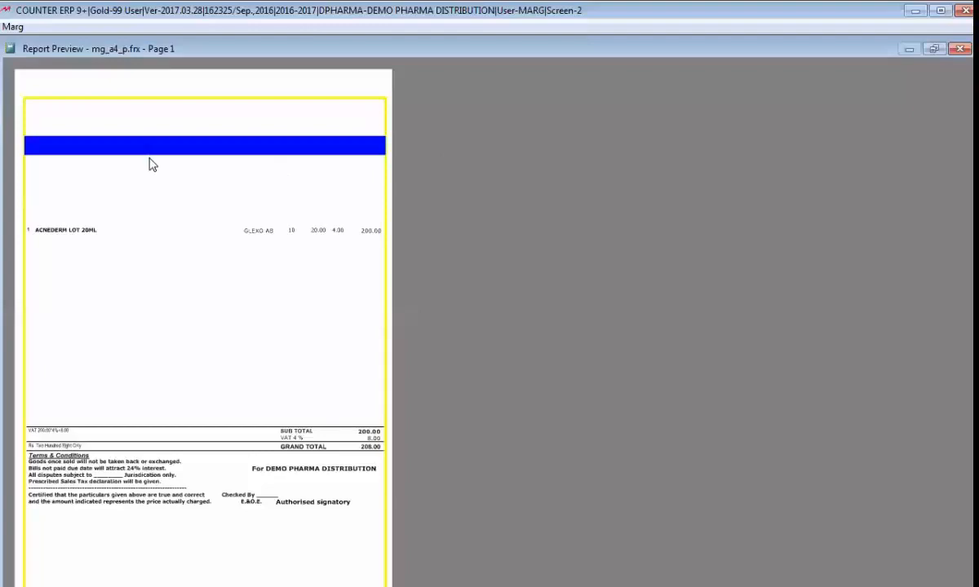
pyautogui.click(151, 164)
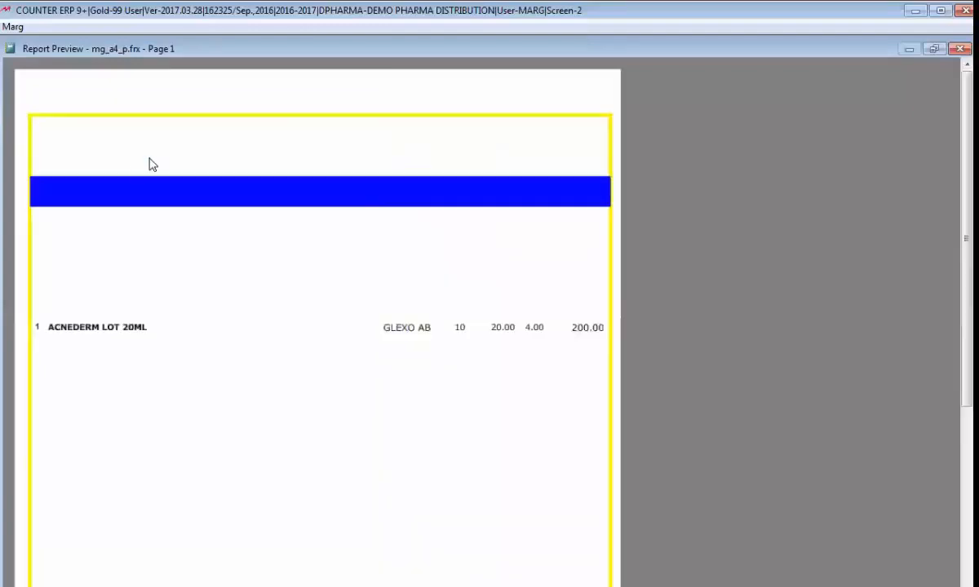
pyautogui.click(36, 208)
pyautogui.click(37, 143)
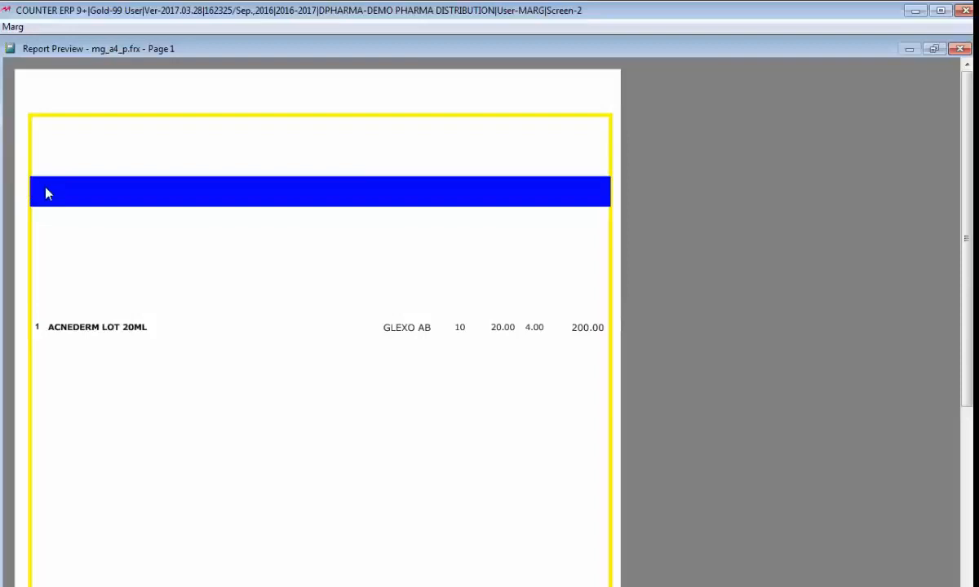
pyautogui.press('Escape')
pyautogui.click(98, 112)
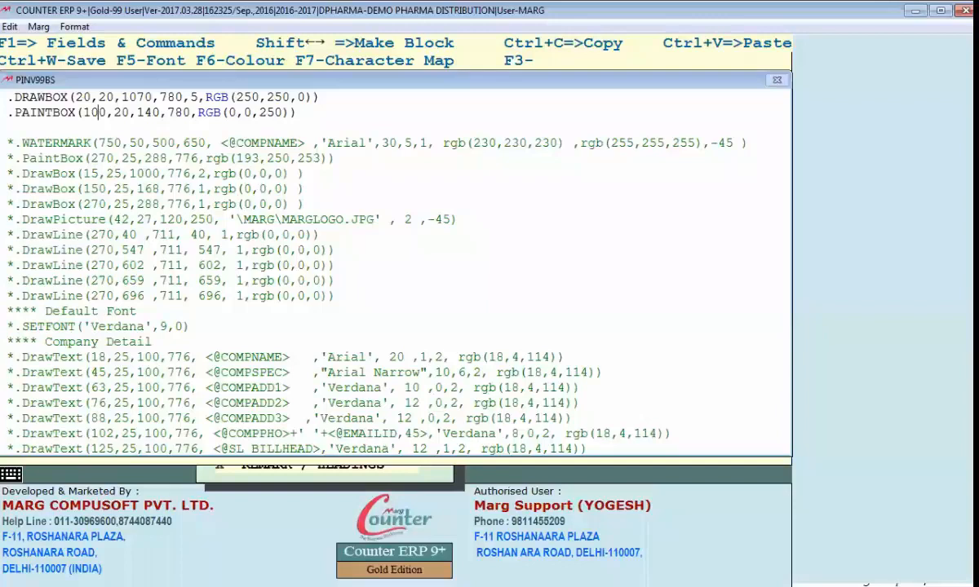
# Step: Preview the bill again and zoom in on both ends of the painted band to examine its alignment with the box
pyautogui.hotkey('alt', 'Tab')
pyautogui.click(31, 181)
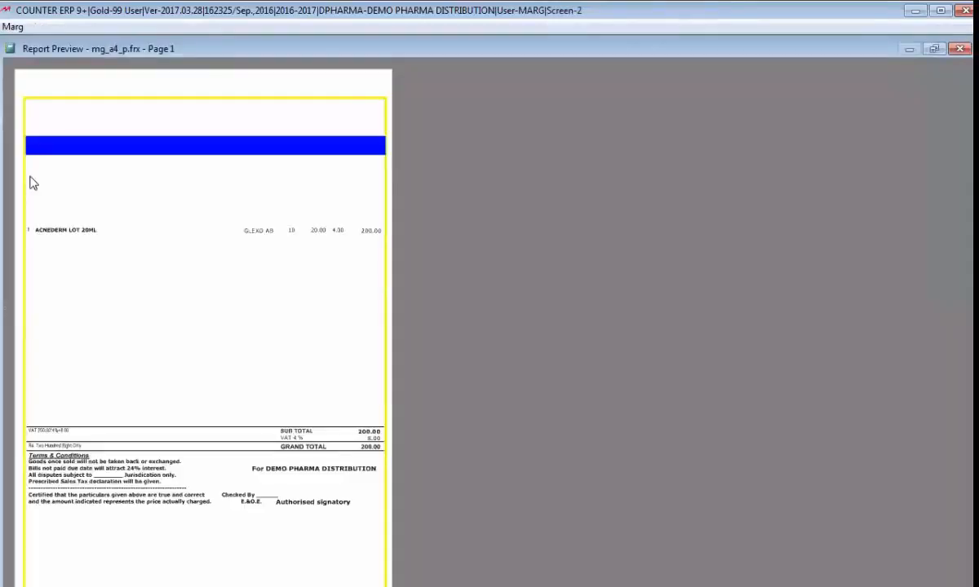
pyautogui.click(27, 140)
pyautogui.click(61, 138)
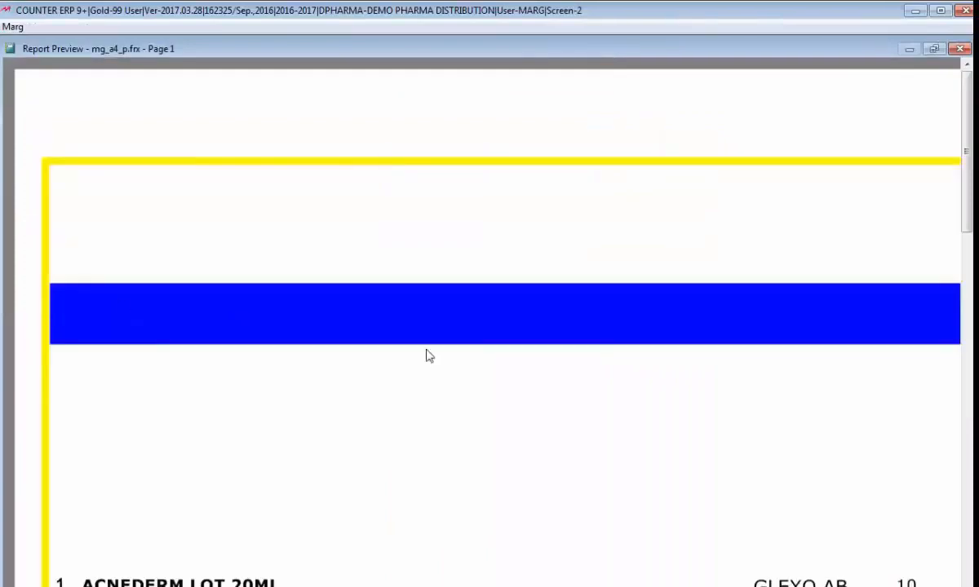
pyautogui.click(398, 339)
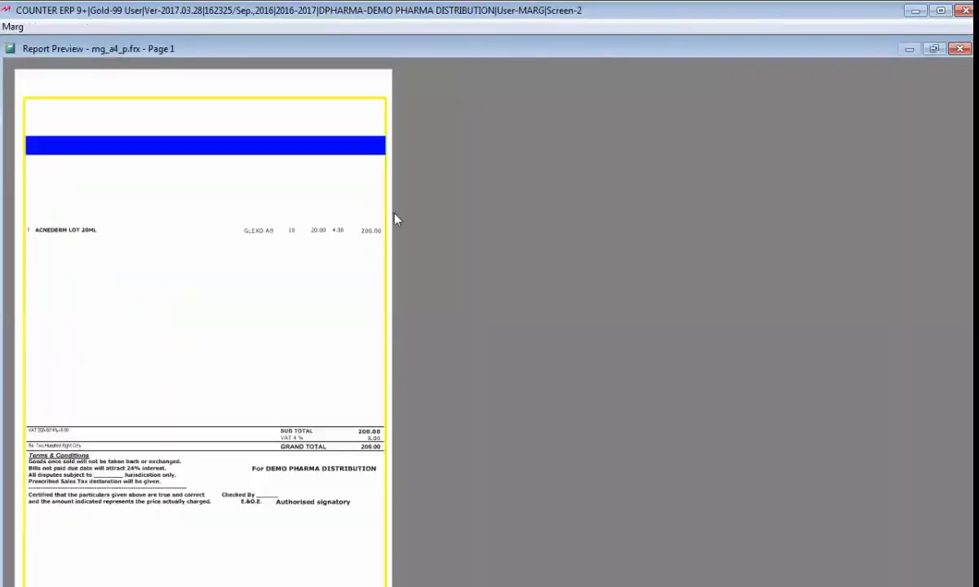
pyautogui.click(377, 117)
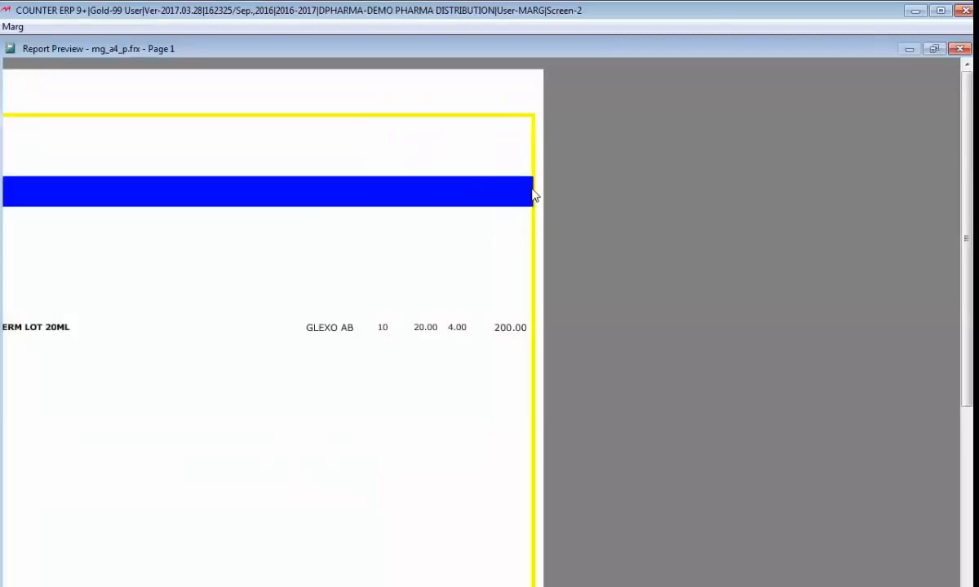
pyautogui.click(29, 196)
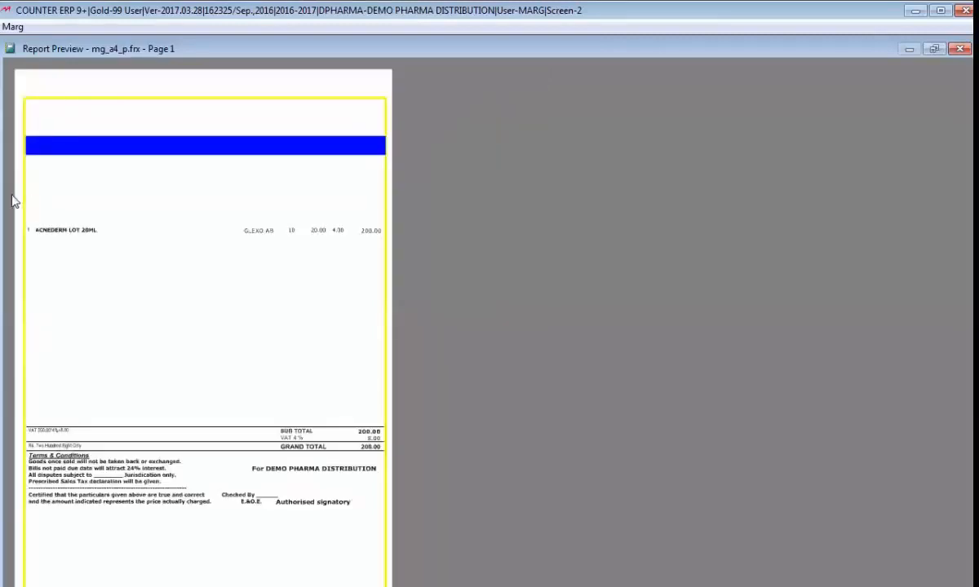
pyautogui.click(22, 139)
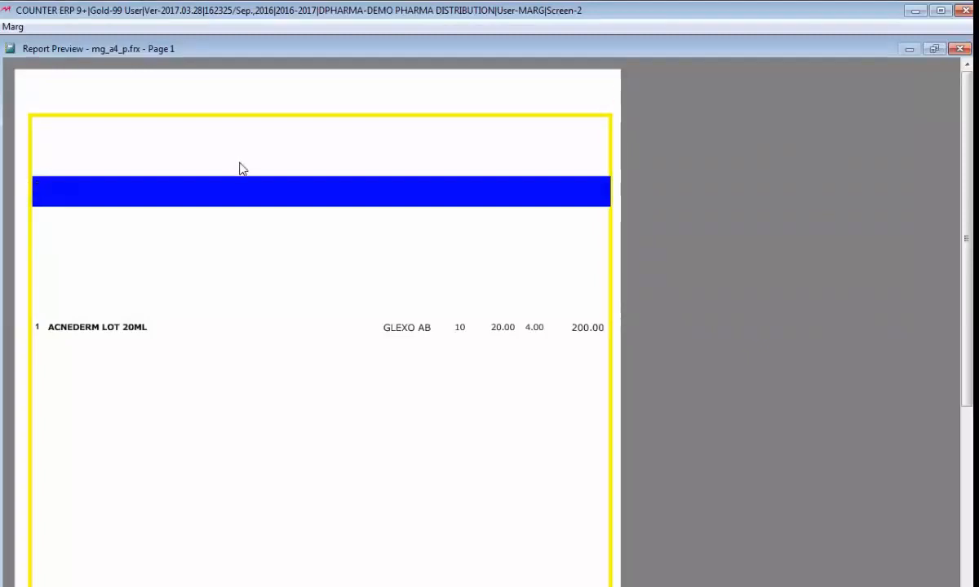
# Step: Set the PAINTBOX's starting column to 30 and check the band in the bill preview
pyautogui.press('Escape')
pyautogui.press('Escape')
pyautogui.press('Escape')
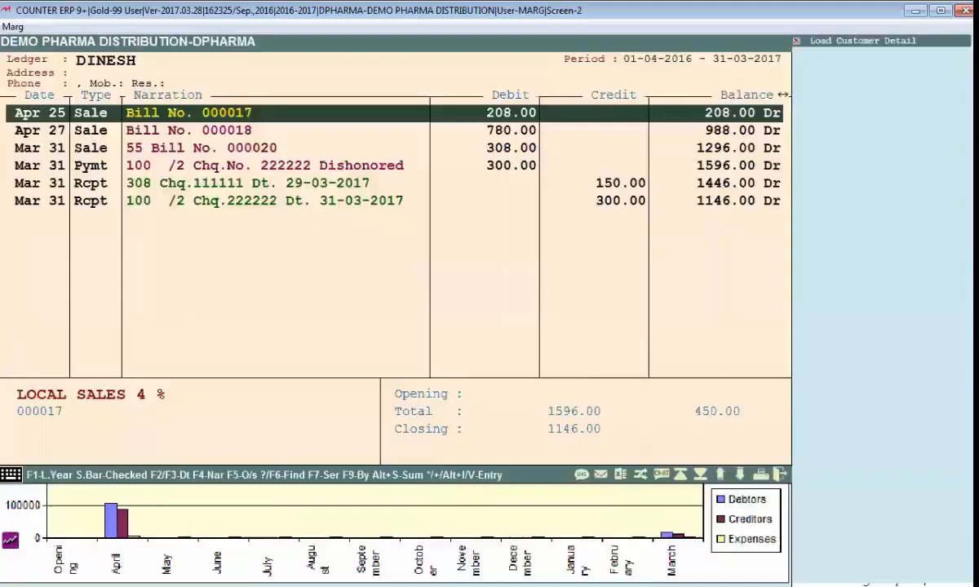
pyautogui.press('Escape')
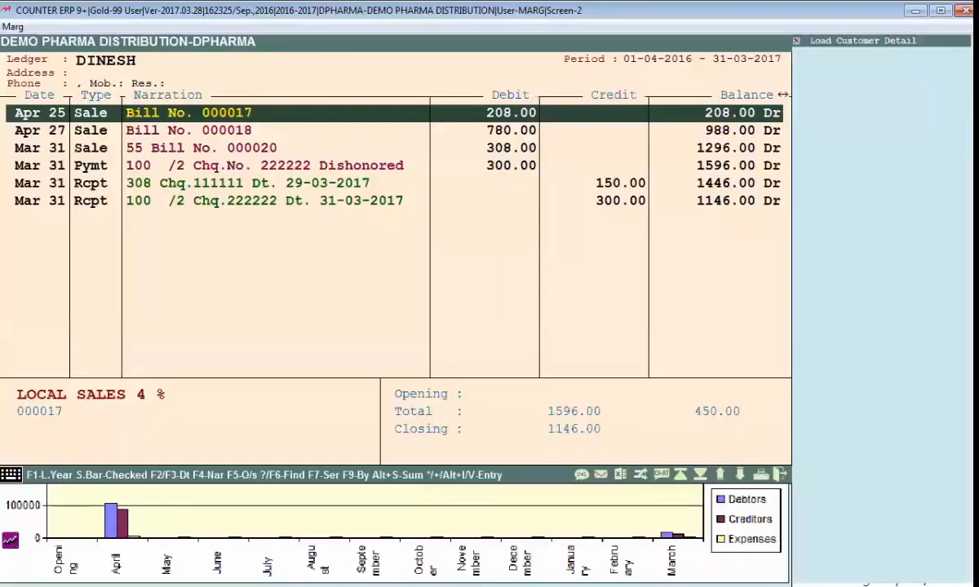
pyautogui.press('Escape')
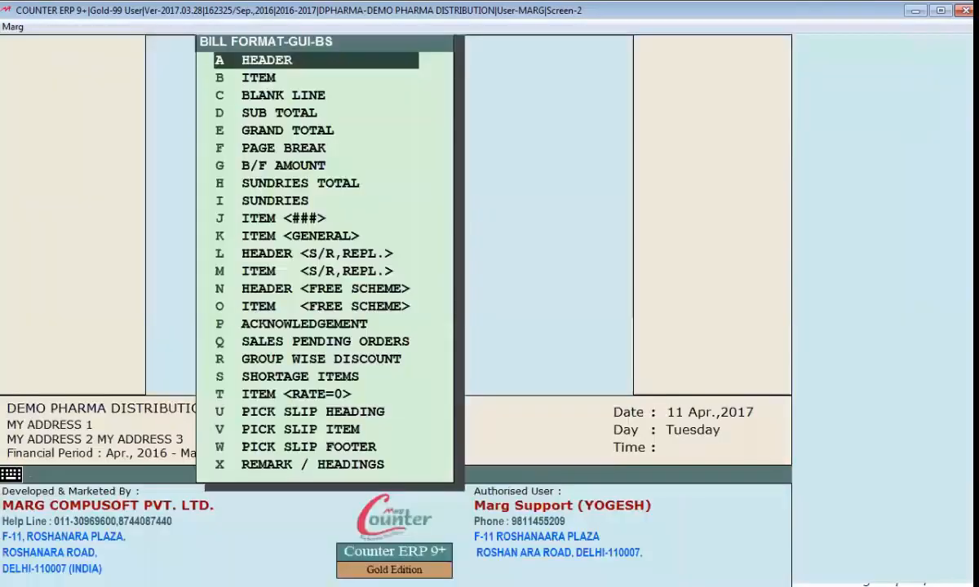
# Step: Reopen the Header code at the PAINTBOX colour and choose a custom light green with red 145, green 241 and blue 112
pyautogui.press('j')
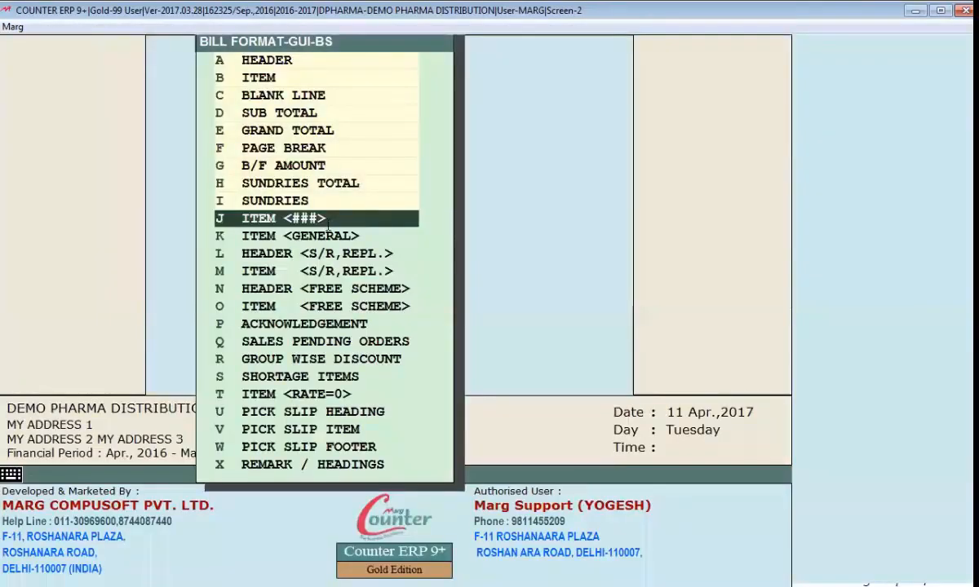
pyautogui.press('Return')
pyautogui.press('Right')
pyautogui.press('Right')
pyautogui.press('Right')
pyautogui.press('Right')
pyautogui.press('Right')
pyautogui.press('Right')
pyautogui.press('Right')
pyautogui.press('Right')
pyautogui.press('Right')
pyautogui.press('Right')
pyautogui.press('Right')
pyautogui.press('Right')
pyautogui.press('Right')
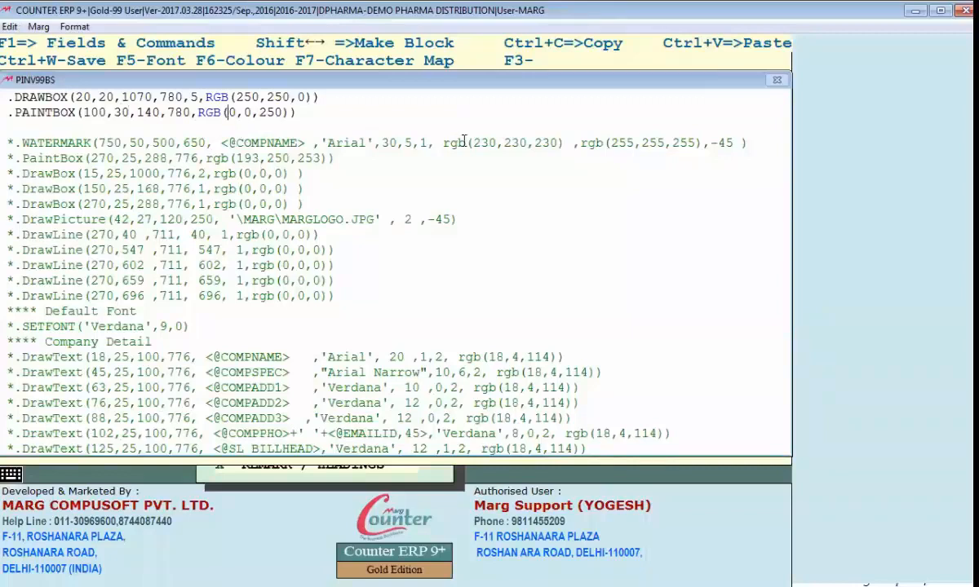
pyautogui.press('F6')
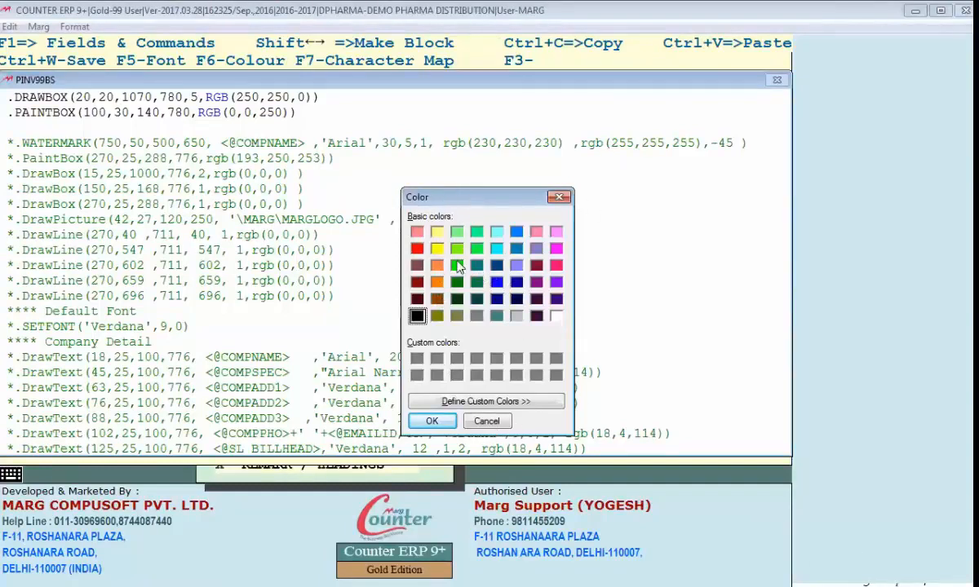
pyautogui.moveTo(471, 197); pyautogui.dragTo(454, 190)
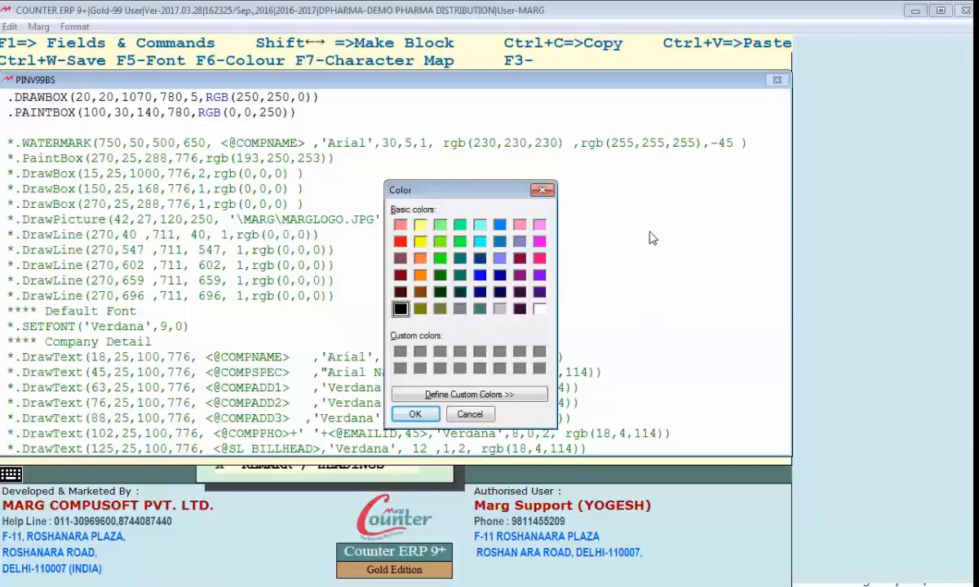
pyautogui.moveTo(721, 347); pyautogui.dragTo(715, 249)
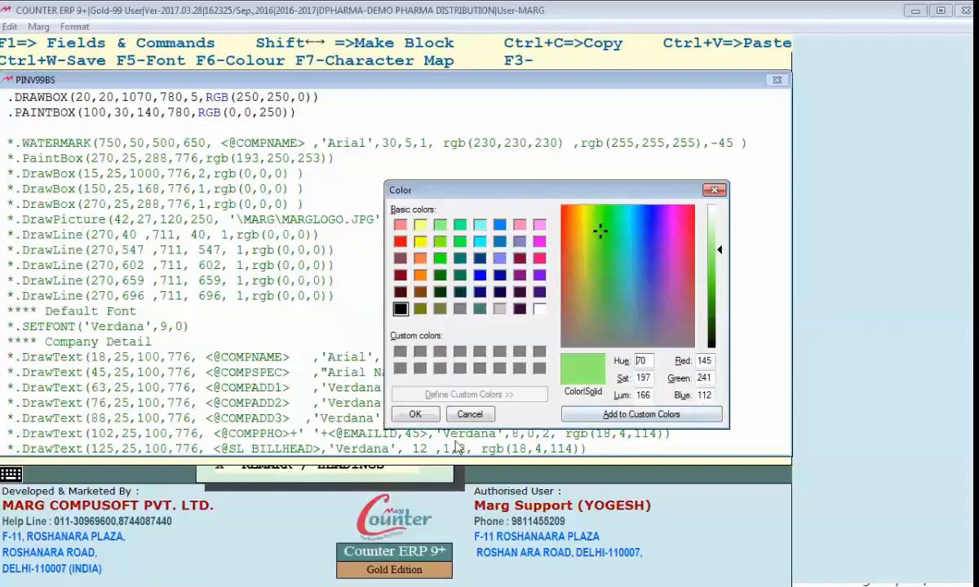
pyautogui.click(416, 416)
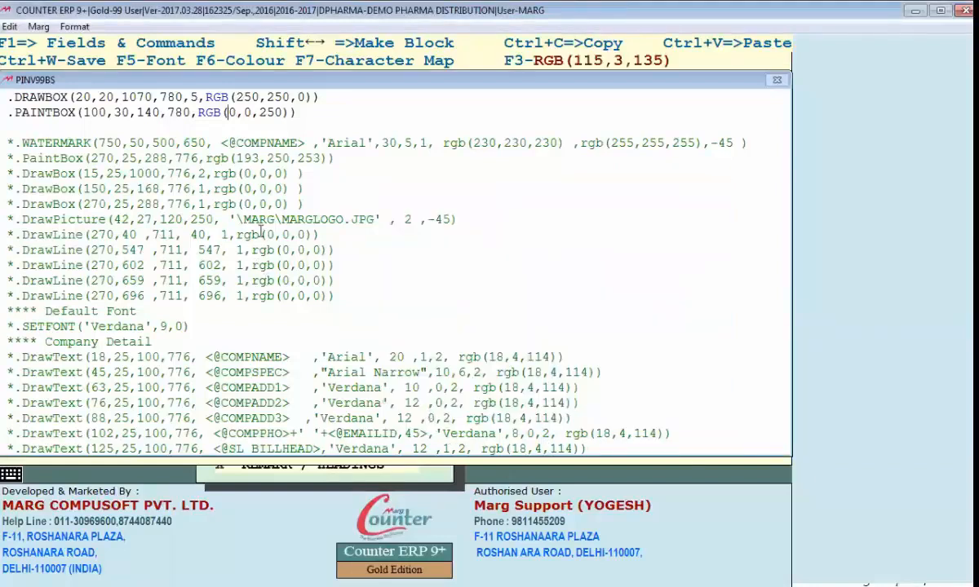
# Step: Set the PAINTBOX colour to RGB(140,240,110) and check the band in the bill preview
pyautogui.write('14')
pyautogui.press('Right')
pyautogui.press('Right')
pyautogui.write('24')
pyautogui.press('Right')
pyautogui.press('Right')
pyautogui.write('1')
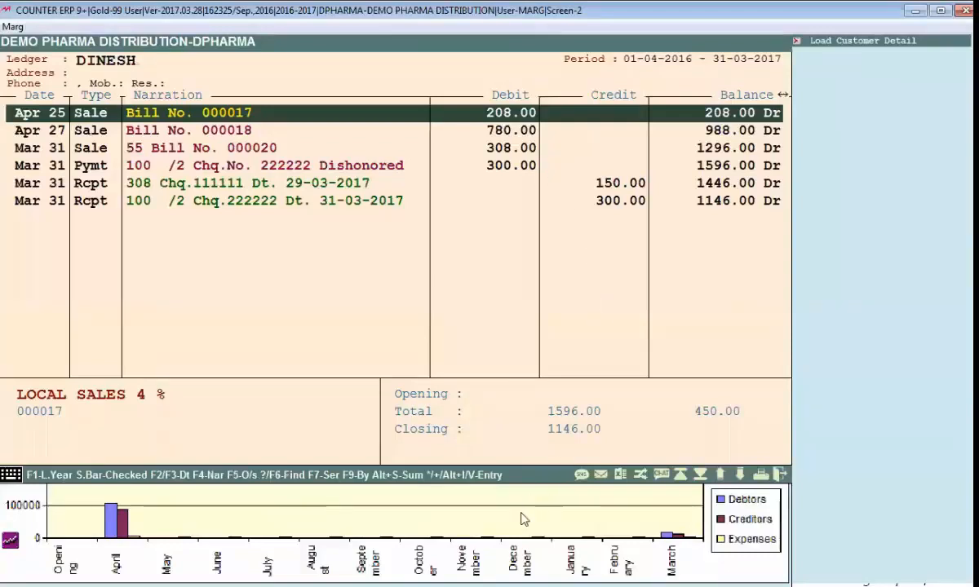
pyautogui.hotkey('alt', 'v')
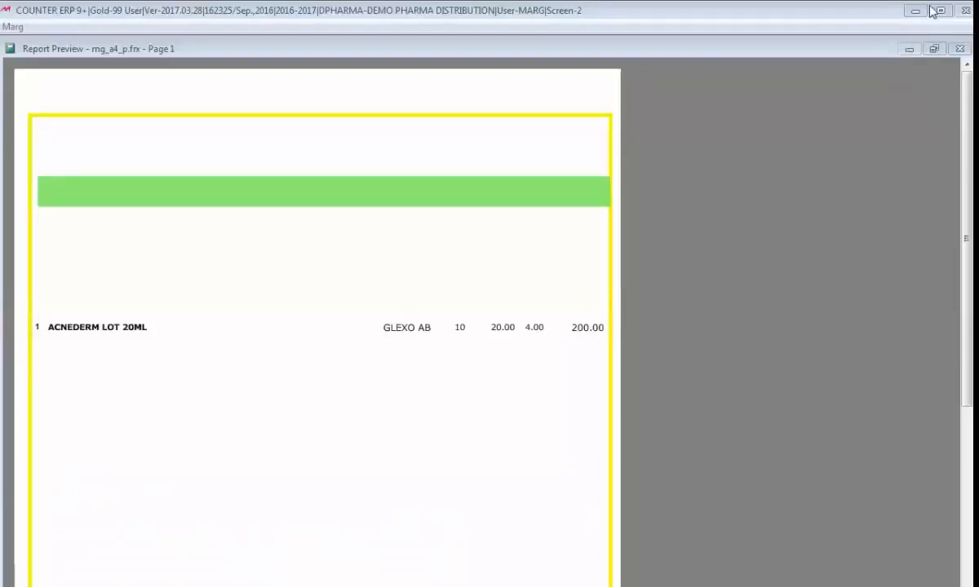
pyautogui.press('Escape')
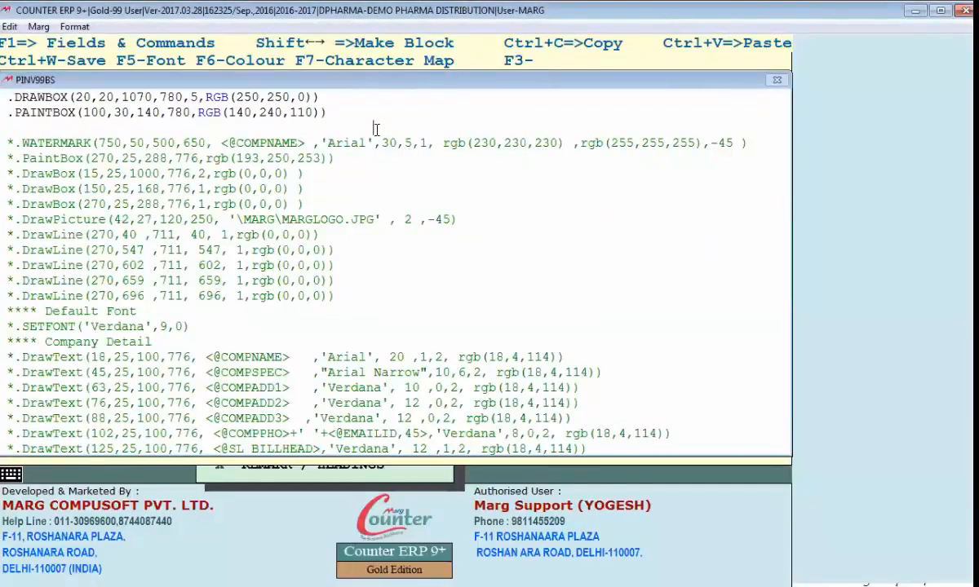
# Step: Copy the first commented DrawLine command onto the line below PAINTBOX and uncomment the copy
pyautogui.moveTo(3, 232); pyautogui.dragTo(298, 247)
pyautogui.click(58, 120)
pyautogui.press('BackSpace')
pyautogui.press('BackSpace')
pyautogui.press('BackSpace')
pyautogui.press('BackSpace')
pyautogui.press('BackSpace')
pyautogui.press('BackSpace')
pyautogui.press('BackSpace')
pyautogui.write('*.DrawLine(270,40 ,711, 40, 1,rgb(0,0,0))')
pyautogui.press('Left')
pyautogui.press('Left')
pyautogui.press('Left')
pyautogui.press('Left')
pyautogui.press('Left')
pyautogui.press('Left')
pyautogui.press('Left')
pyautogui.press('Left')
pyautogui.press('Left')
pyautogui.press('Left')
pyautogui.press('Left')
pyautogui.press('Left')
pyautogui.press('Left')
pyautogui.press('Left')
pyautogui.press('Left')
pyautogui.press('Left')
pyautogui.press('Left')
pyautogui.press('Left')
pyautogui.press('Left')
pyautogui.press('Left')
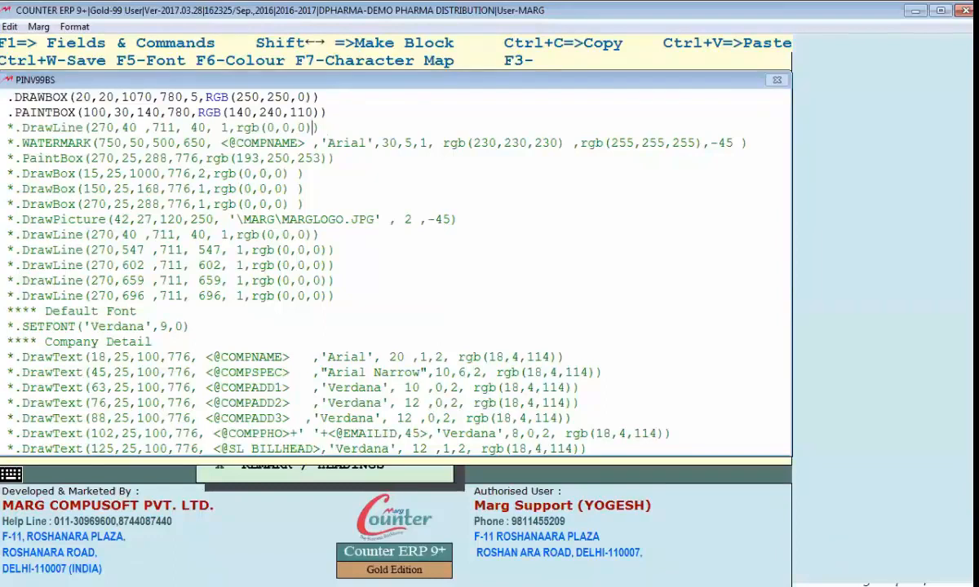
pyautogui.press('Left')
pyautogui.press('Left')
pyautogui.press('Left')
pyautogui.press('Left')
pyautogui.press('Left')
pyautogui.press('Left')
pyautogui.press('Left')
pyautogui.press('Left')
pyautogui.press('Left')
pyautogui.press('Left')
pyautogui.press('Left')
pyautogui.press('Left')
pyautogui.press('Left')
pyautogui.press('Left')
pyautogui.press('Left')
pyautogui.press('Left')
pyautogui.press('Left')
pyautogui.press('Left')
pyautogui.press('Left')
pyautogui.press('Delete')
# Step: Switch to the Word document, examine the vertical column lines of the sample retail invoice, and return to the Header code
pyautogui.hotkey('alt', 'Tab')
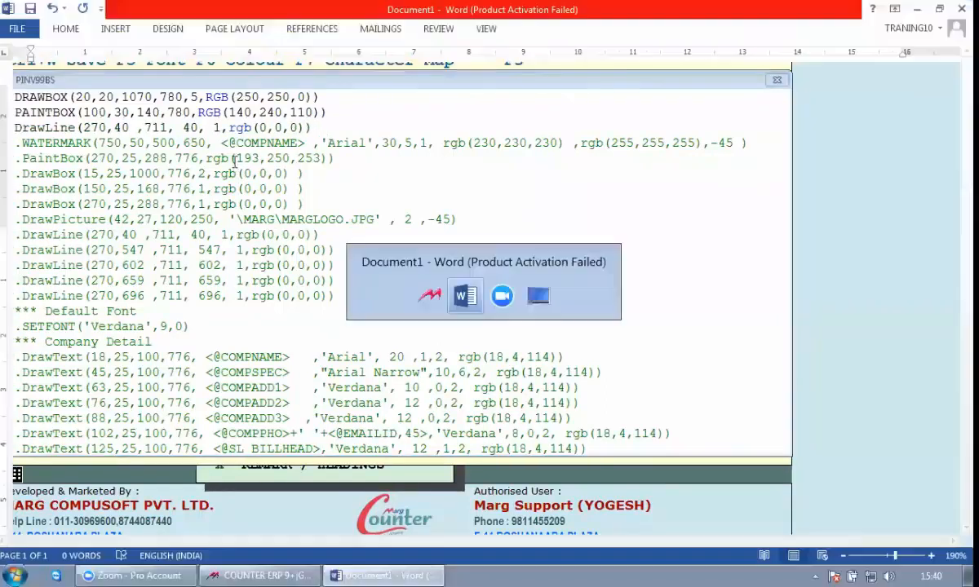
pyautogui.scroll(-5, 398, 330)
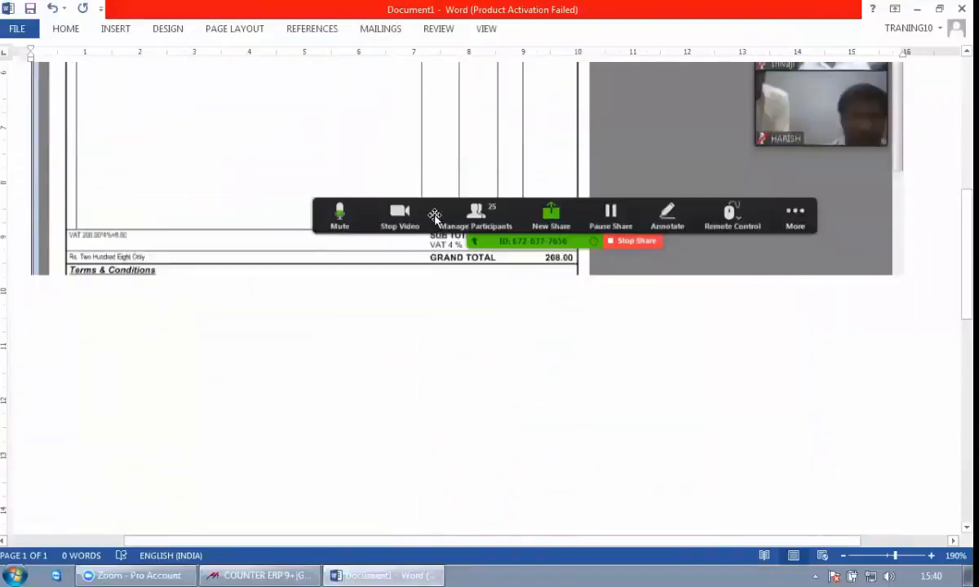
pyautogui.scroll(3, 415, 351)
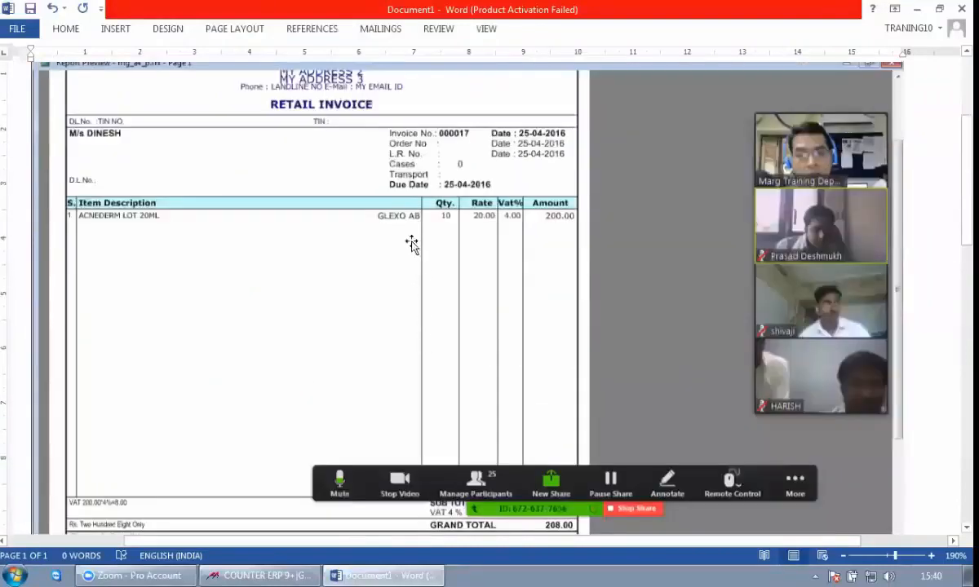
pyautogui.hotkey('alt', 'Tab')
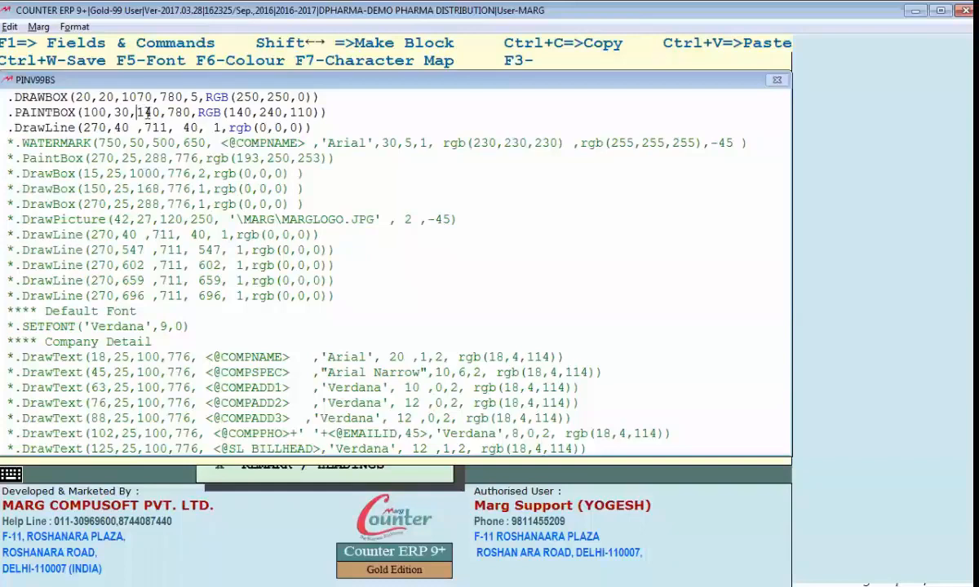
# Step: Set the new DrawLine's starting row to 140 and its starting column to 400
pyautogui.doubleClick(148, 112)
pyautogui.click(84, 128)
pyautogui.write('140')
pyautogui.press('Delete')
pyautogui.press('Delete')
pyautogui.press('Delete')
pyautogui.press('Right')
pyautogui.press('Right')
pyautogui.press('Right')
pyautogui.write('0')
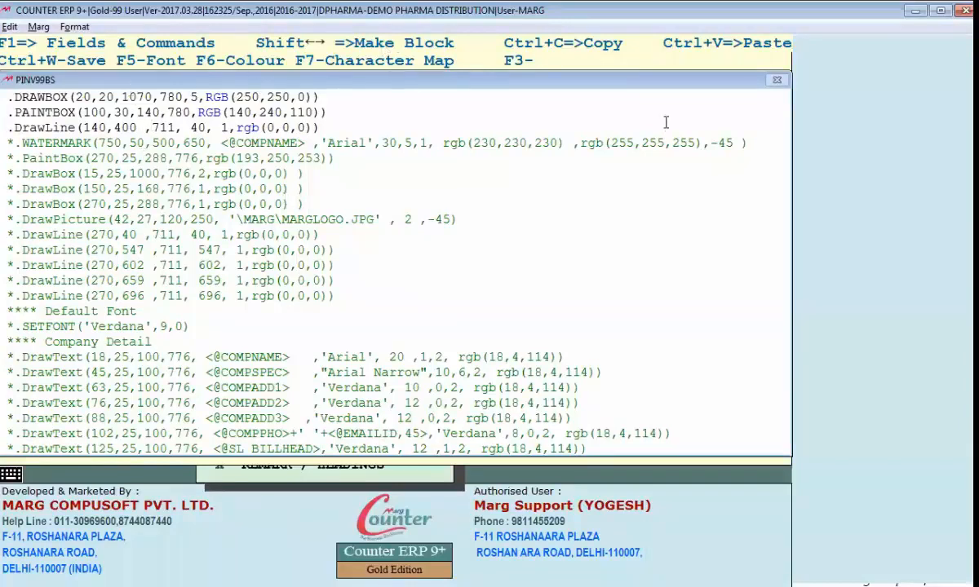
# Step: Set the DrawLine's end row to 1070 with its end column matching the start, and check the vertical line in the bill preview
pyautogui.press('Delete')
pyautogui.press('Delete')
pyautogui.press('Delete')
pyautogui.write('1070')
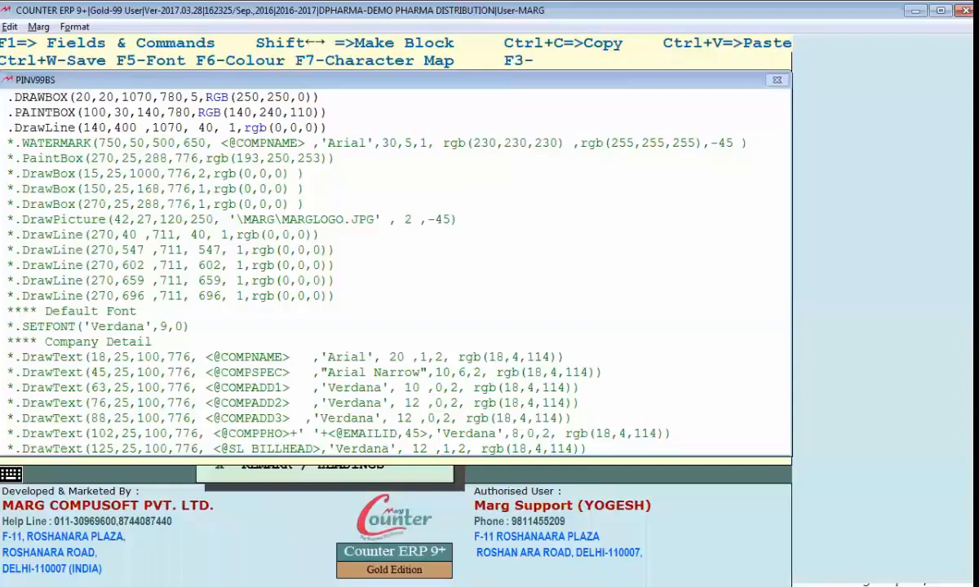
pyautogui.press('BackSpace')
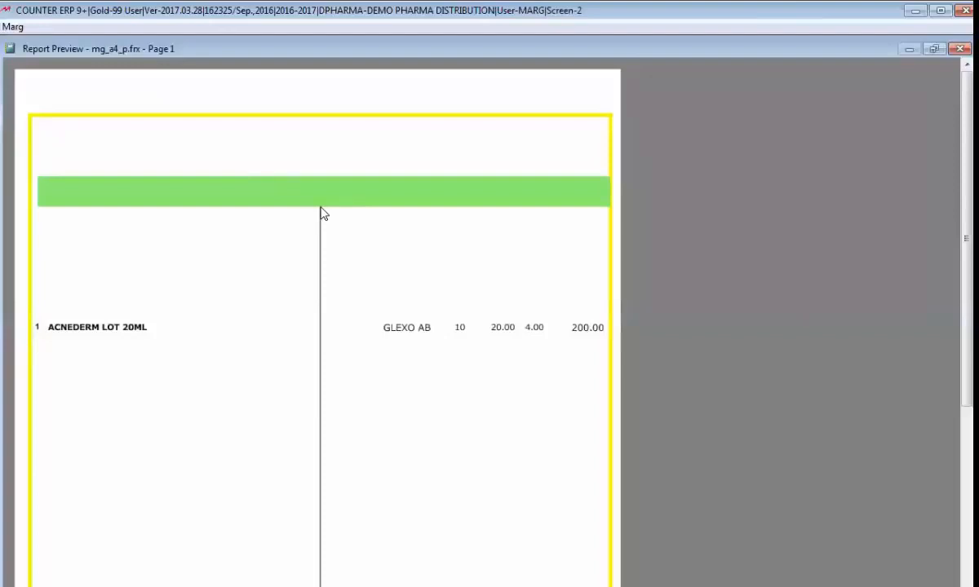
pyautogui.scroll(-1, 317, 392)
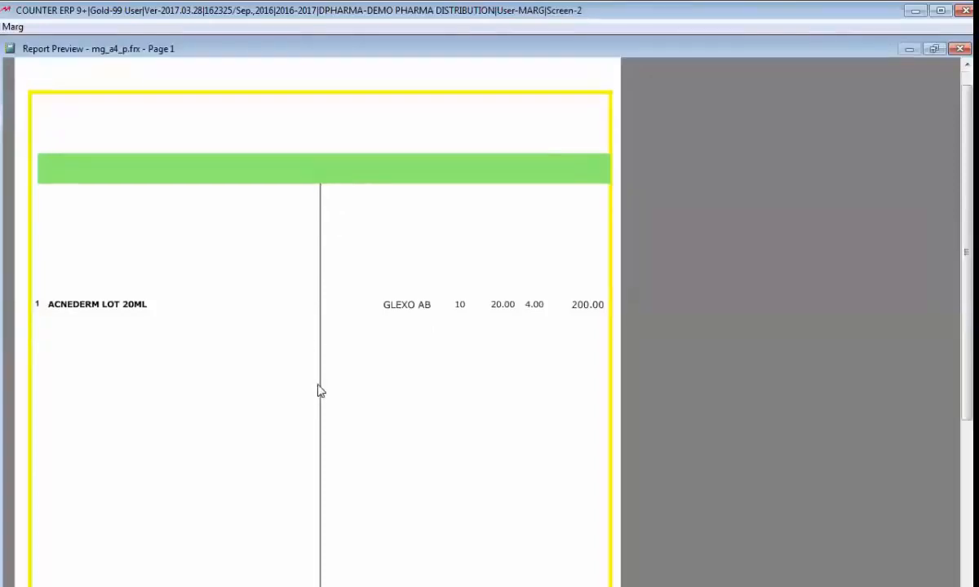
# Step: Examine the full length of the vertical line in the bill preview and set the preview zoom to 50%
pyautogui.scroll(-1, 319, 392)
pyautogui.scroll(-3, 319, 393)
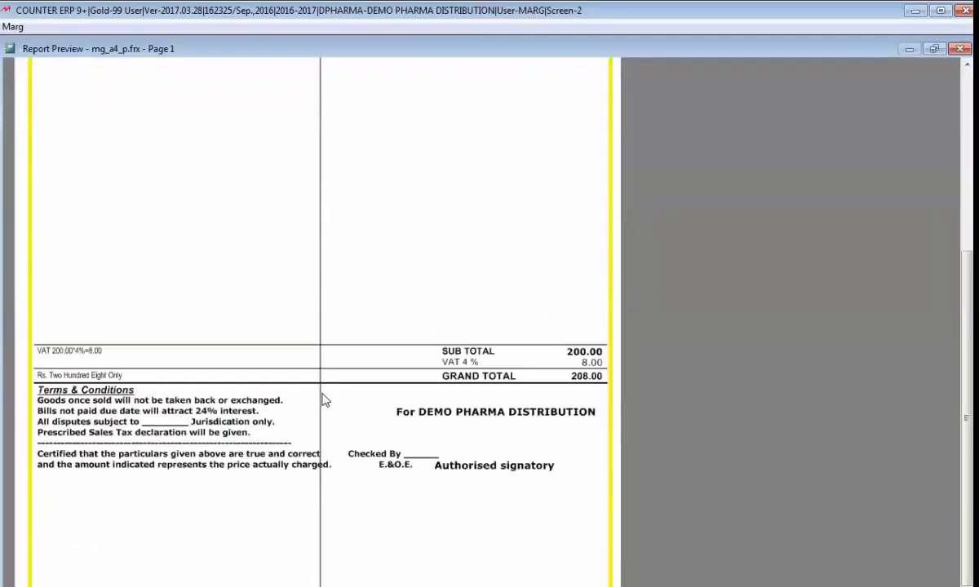
pyautogui.scroll(-1, 323, 395)
pyautogui.click(291, 531)
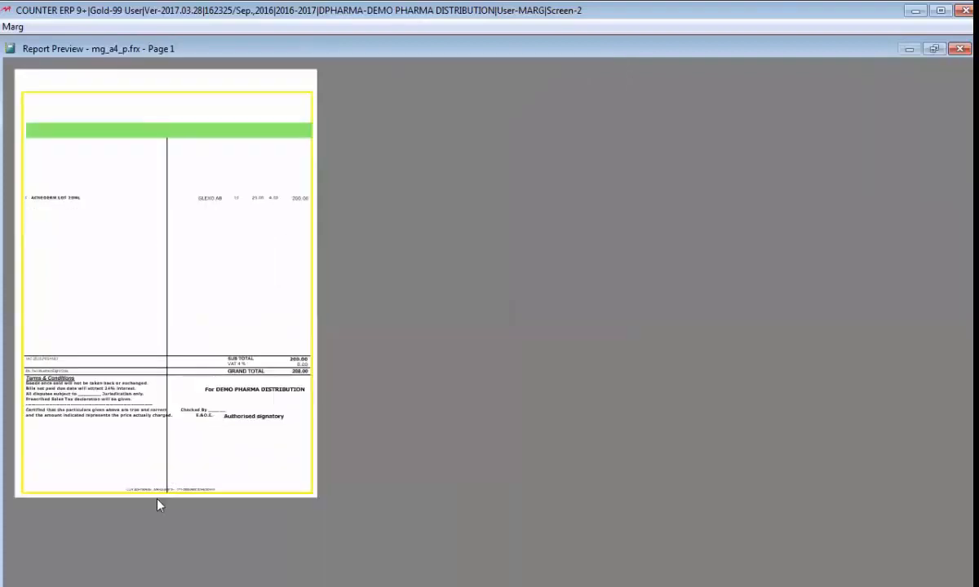
pyautogui.click(173, 489)
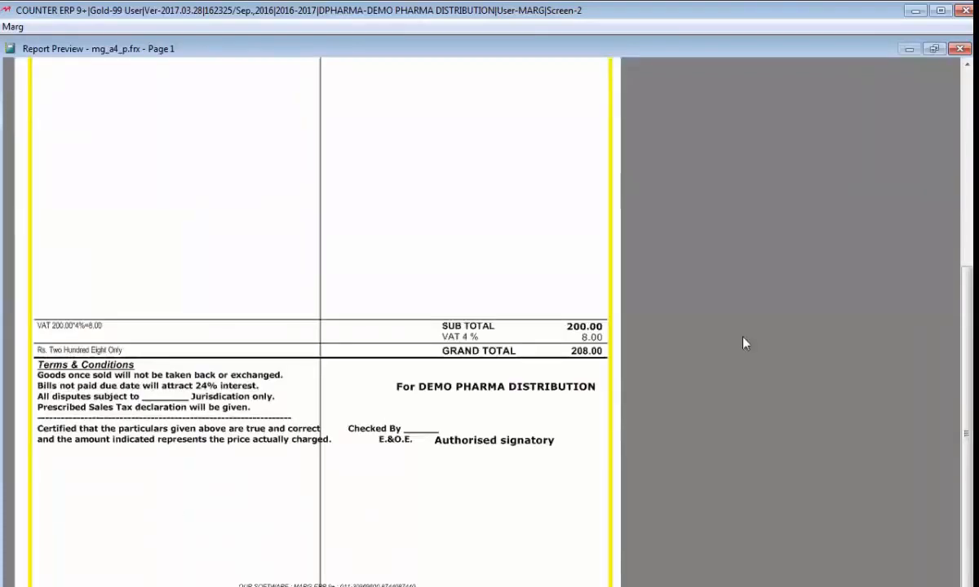
pyautogui.rightClick(214, 216)
pyautogui.moveTo(251, 314)
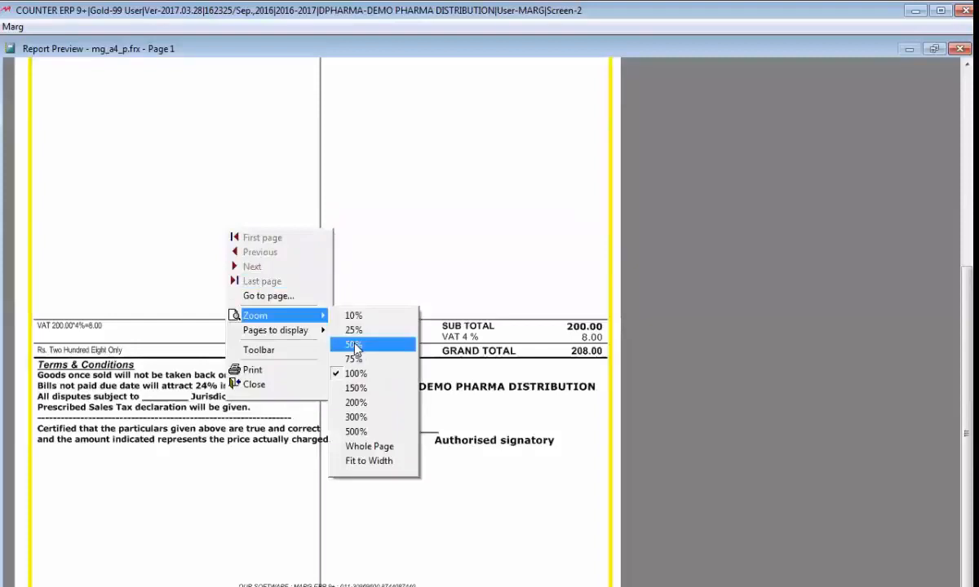
pyautogui.click(368, 342)
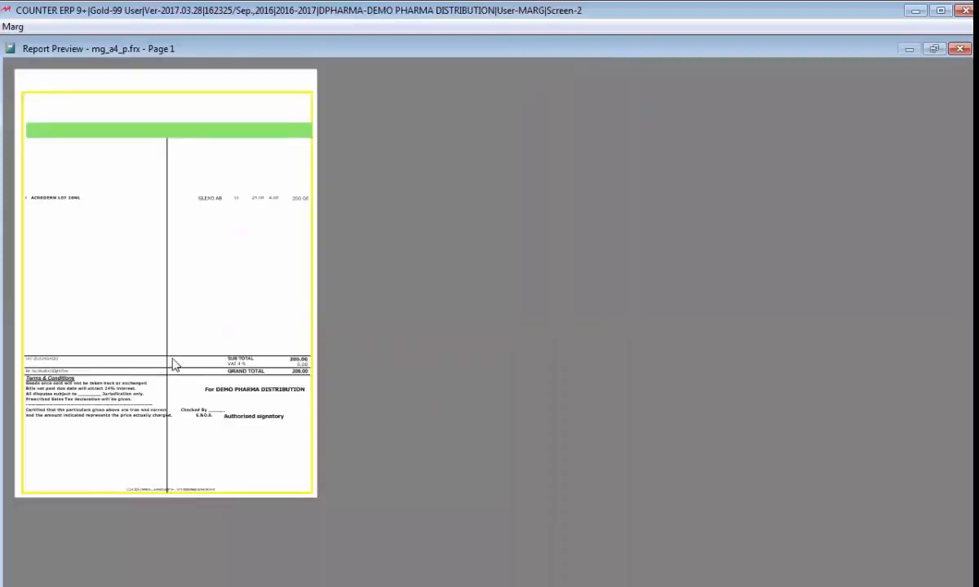
# Step: Reopen the Header code of the BS format, set the DrawLine's end row to 600, and preview the bill
pyautogui.press('Escape')
pyautogui.press('Escape')
pyautogui.press('Escape')
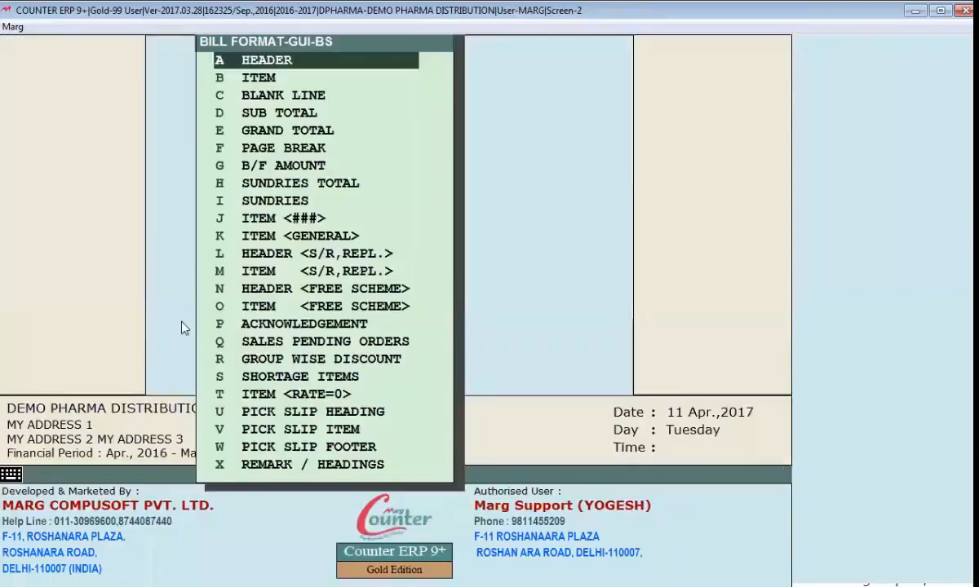
pyautogui.press('Return')
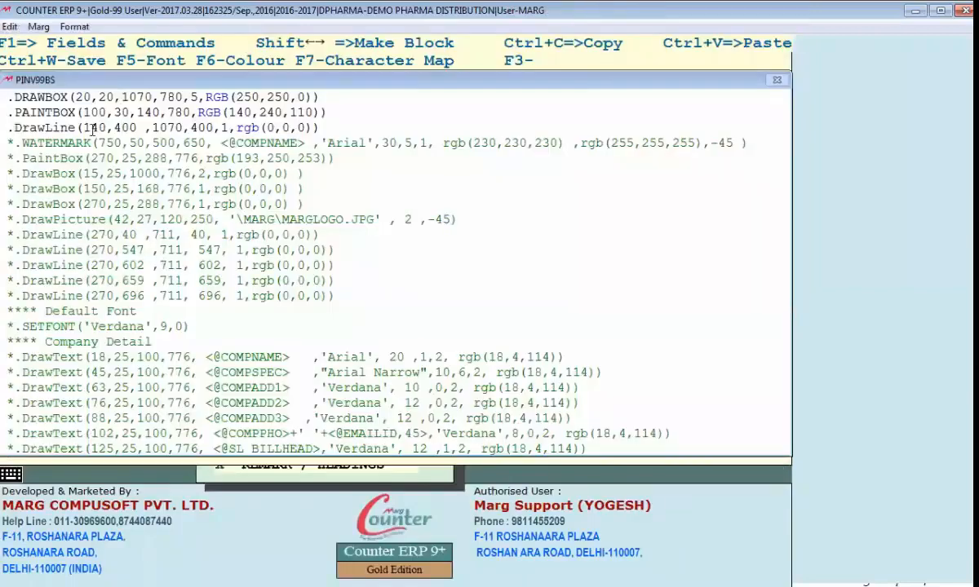
pyautogui.click(151, 127)
pyautogui.press('Delete')
pyautogui.press('Delete')
pyautogui.press('Right')
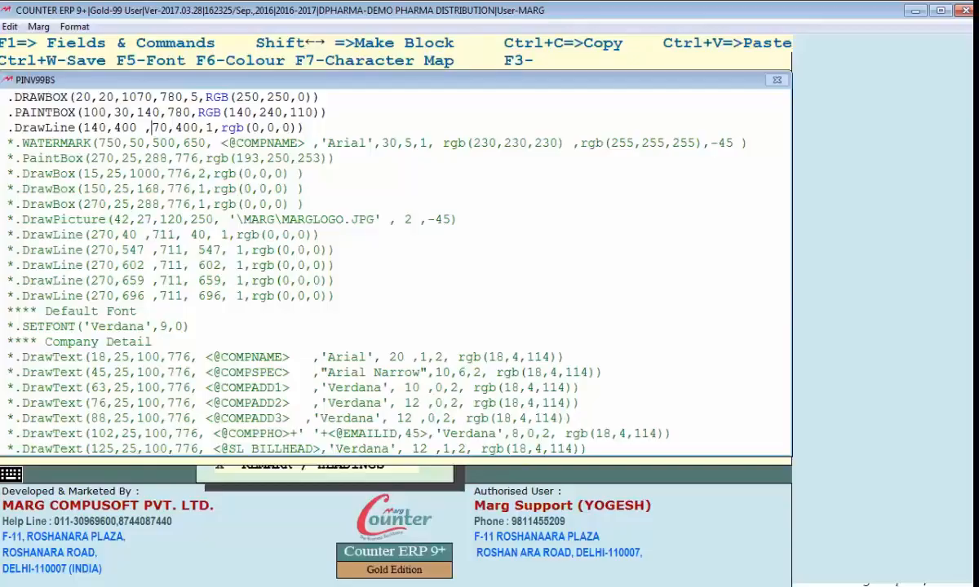
pyautogui.click(184, 231)
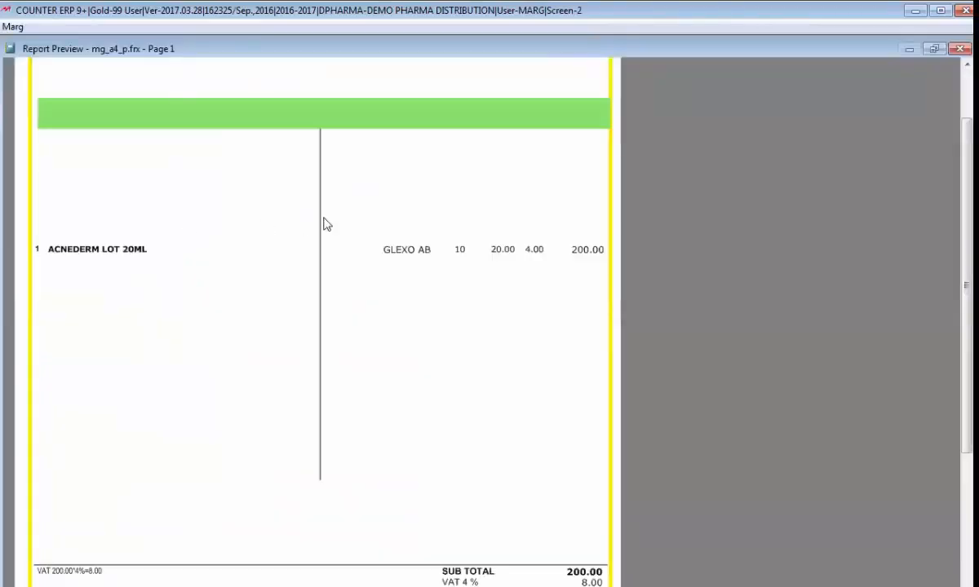
pyautogui.click(324, 218)
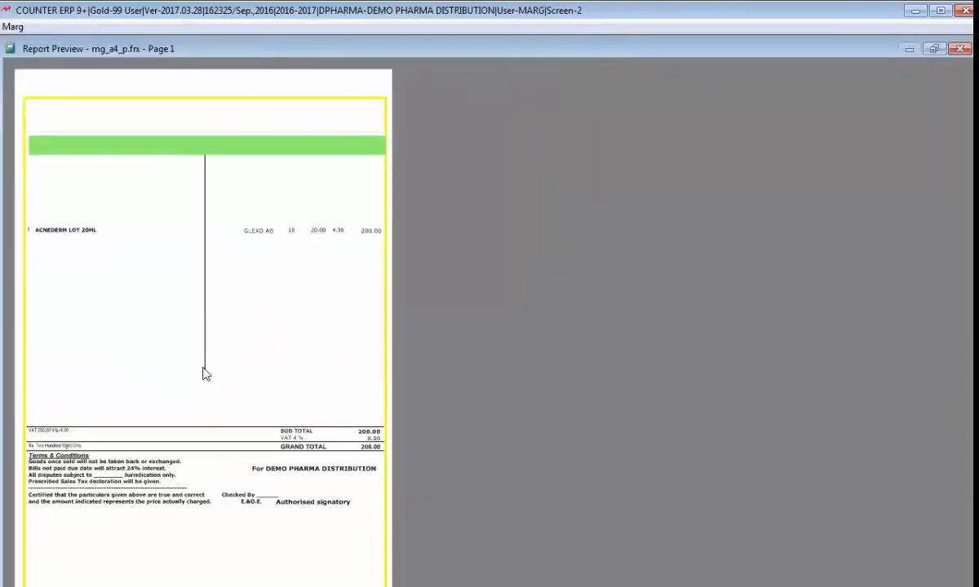
# Step: Close the bill preview and the ledger accounts list, and return to the Header code of the BS format
pyautogui.press('Escape')
pyautogui.press('Escape')
pyautogui.press('Escape')
pyautogui.press('Escape')
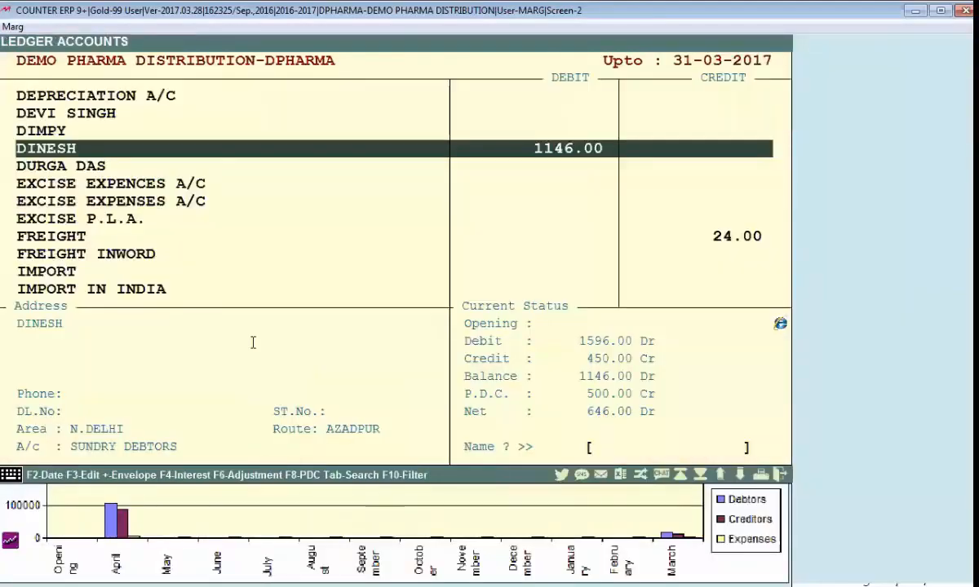
pyautogui.press('Escape')
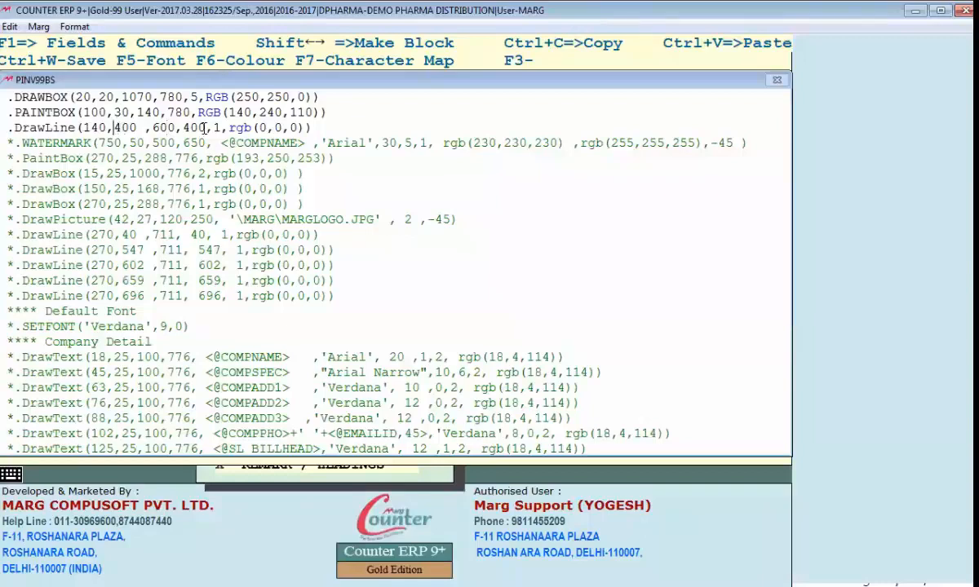
# Step: Examine the sample retail invoice's vertical column lines in the Word document, and check the DrawLine in Marg's bill preview
pyautogui.hotkey('alt', 'Tab')
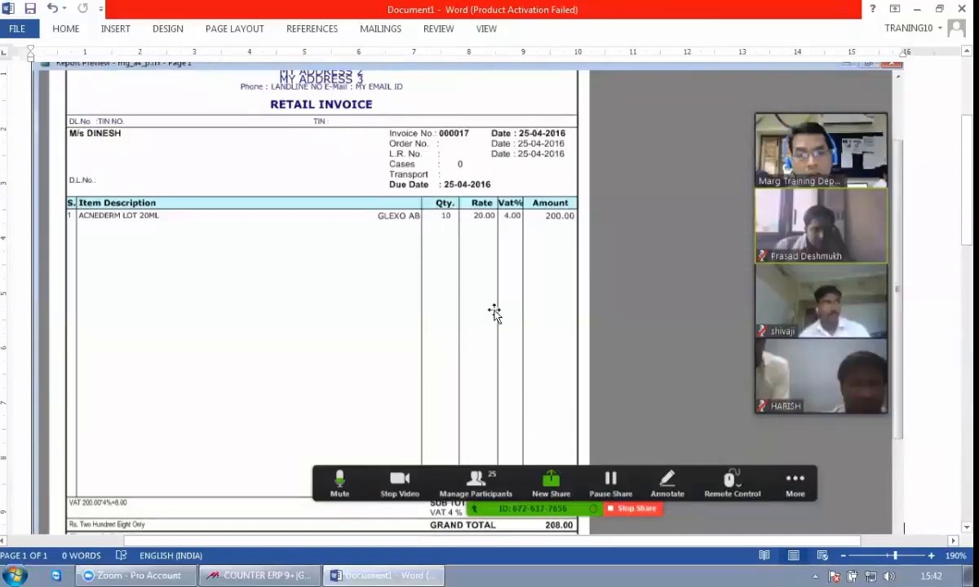
pyautogui.hotkey('alt', 'Tab')
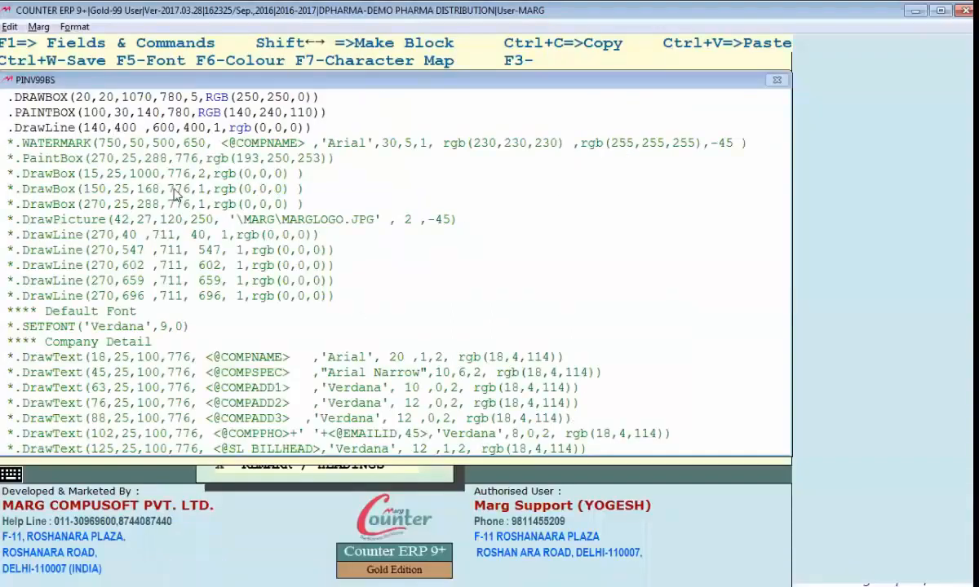
pyautogui.hotkey('alt', 'Tab')
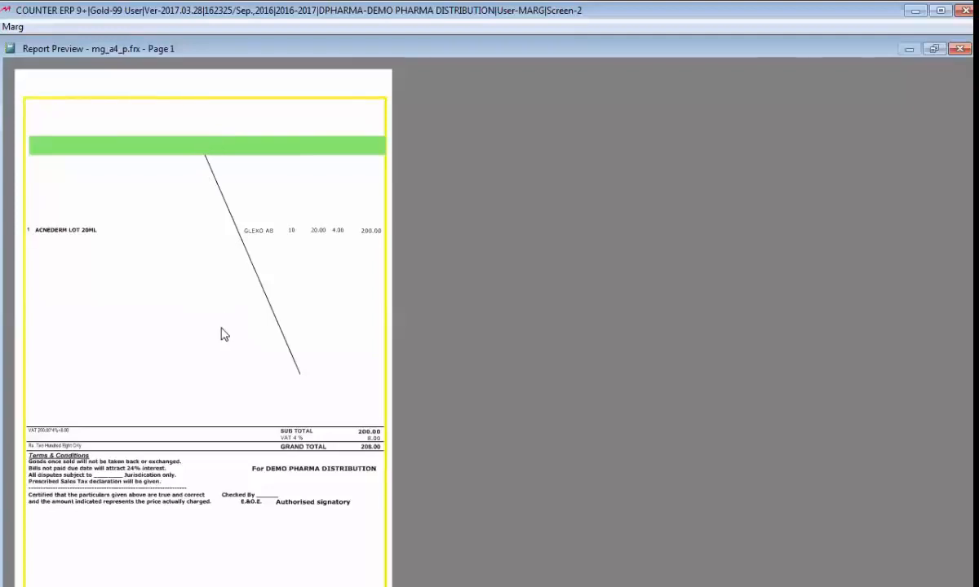
# Step: Return from the bill preview to the Header code, and set the DrawLine's end column to 400 and thickness to 4
pyautogui.press('Escape')
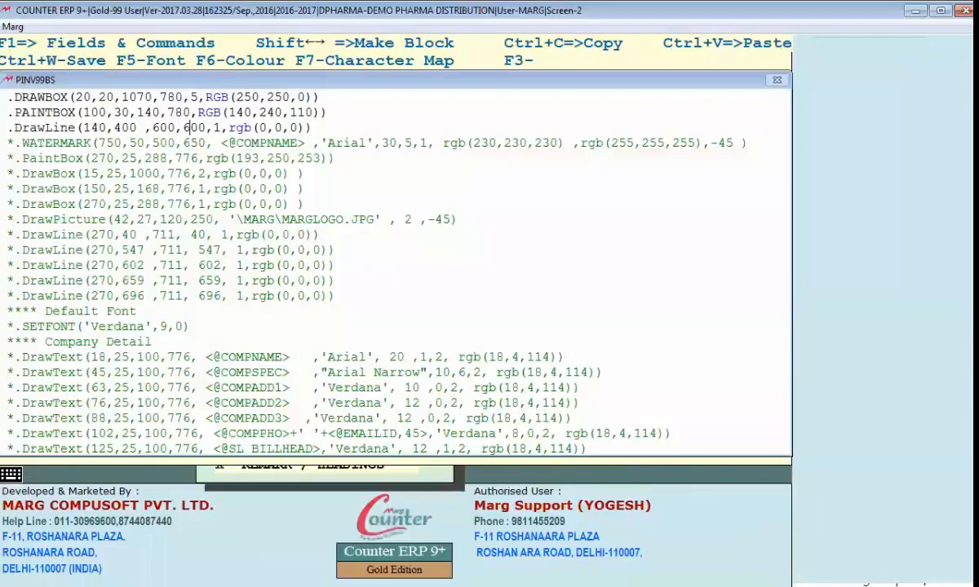
pyautogui.write('400,4')
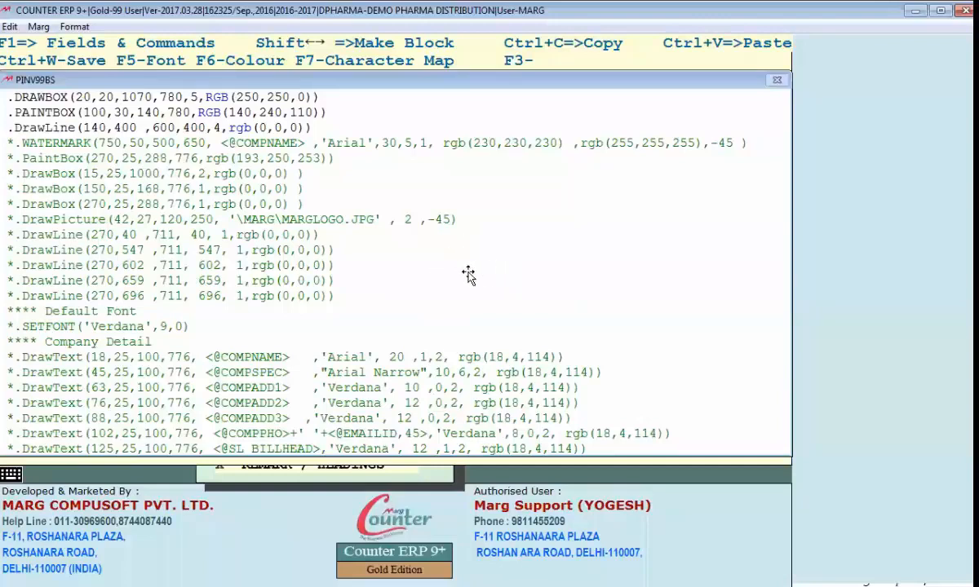
# Step: Check the sample invoice's column lines in Word, and add two copies of the DrawLine at columns 550 and 620 in Marg's Header code
pyautogui.hotkey('alt', 'Tab')
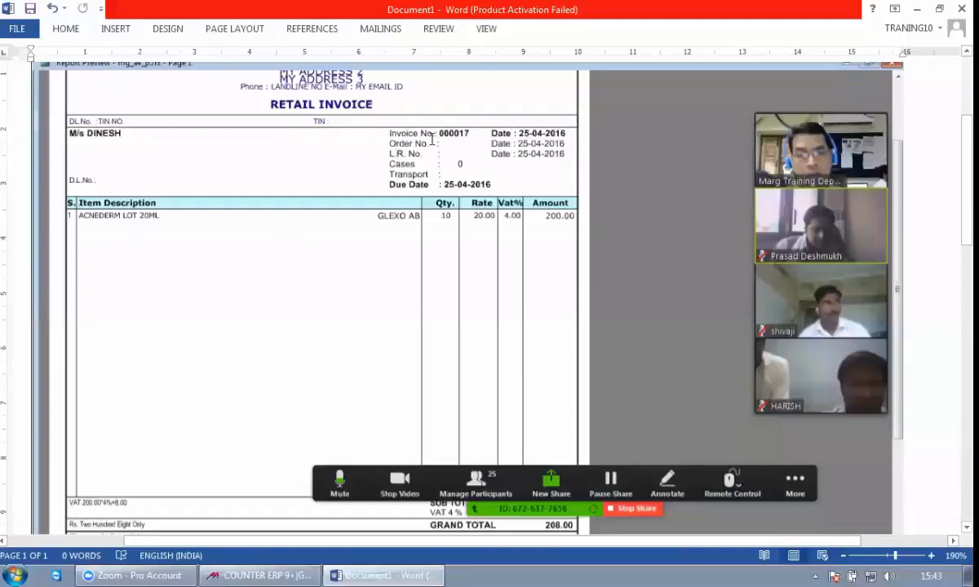
pyautogui.hotkey('alt', 'Tab')
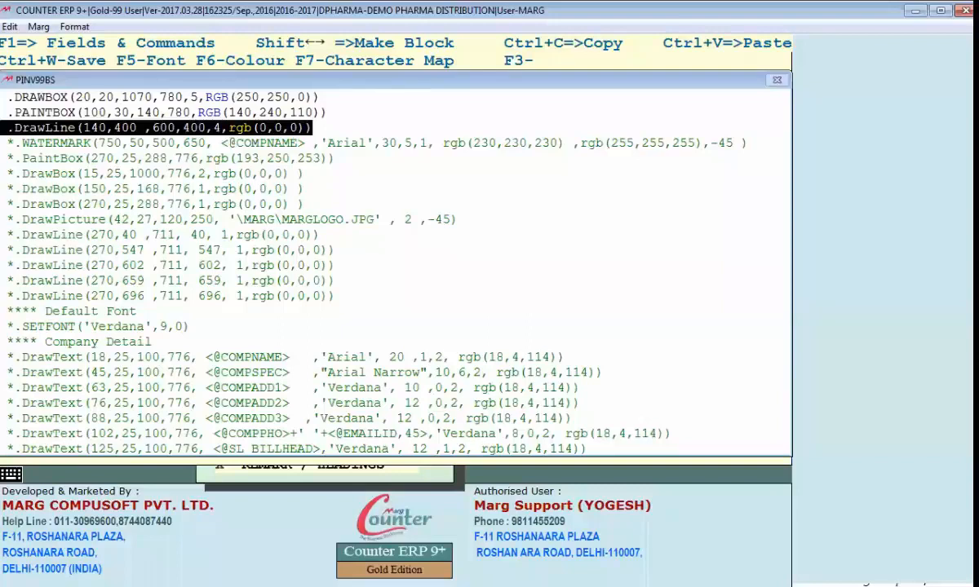
pyautogui.write('.DrawLine(140,550 ,600,550,4,rgb(0,0,0))')
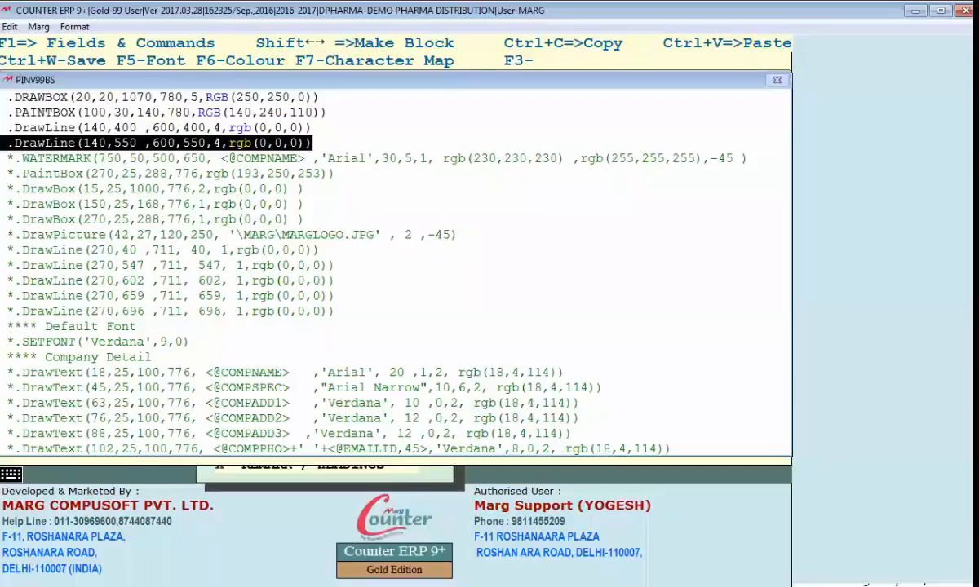
pyautogui.write('.DrawLine(140,550 ,600,550,4,rgb(0,0,0))')
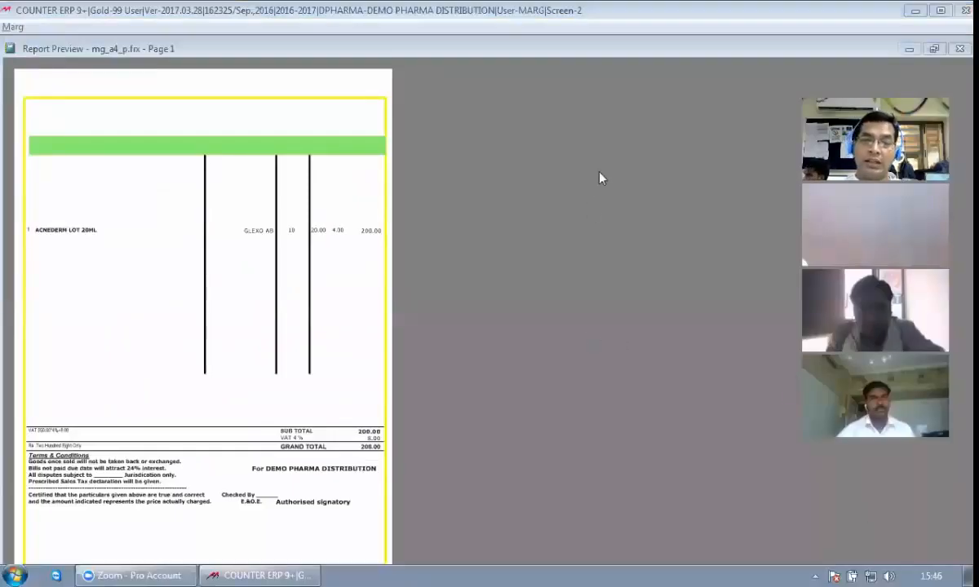
# Step: Examine the three vertical lines enlarged in the bill preview, and return to the Header code of the BS format
pyautogui.click(181, 268)
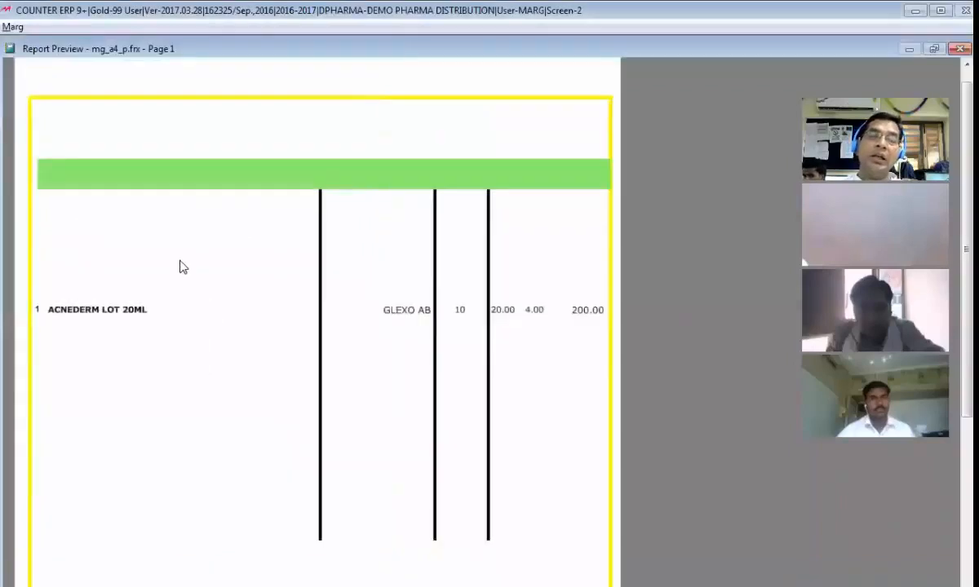
pyautogui.press('Escape')
pyautogui.press('Escape')
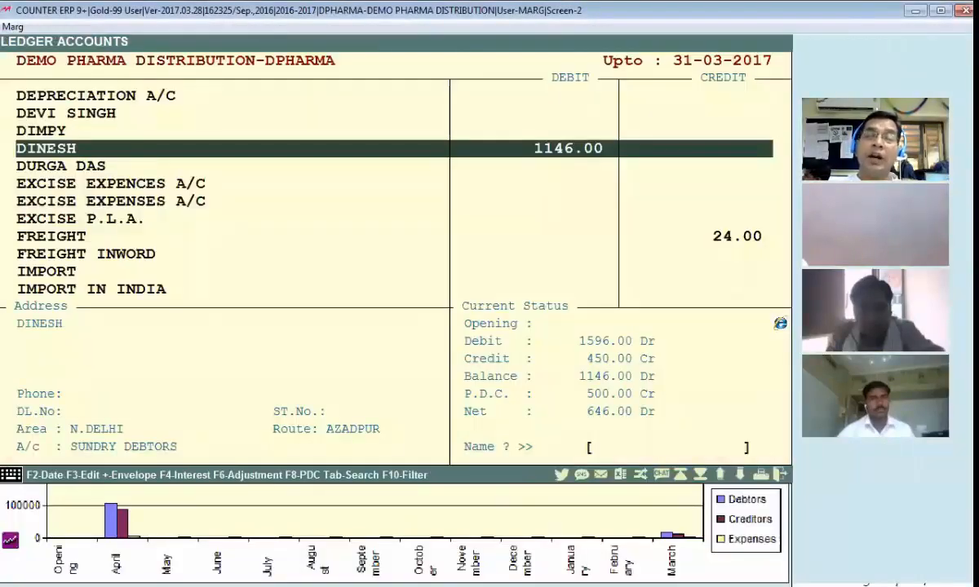
pyautogui.press('Escape')
pyautogui.press('Return')
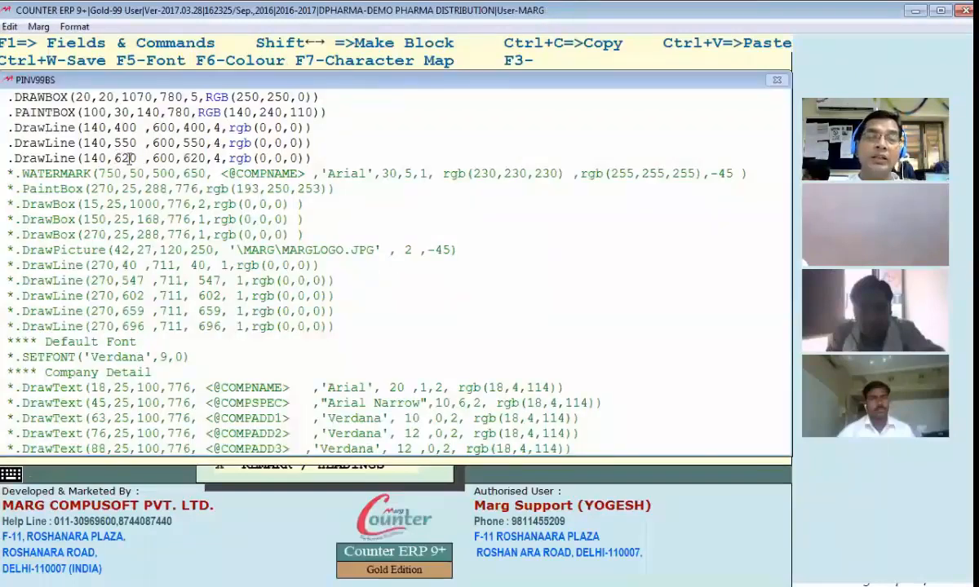
# Step: Begin a new DRAWLINE command below the third DrawLine, with the horizontal coordinates 200,50,200,650
pyautogui.moveTo(186, 154); pyautogui.dragTo(209, 162)
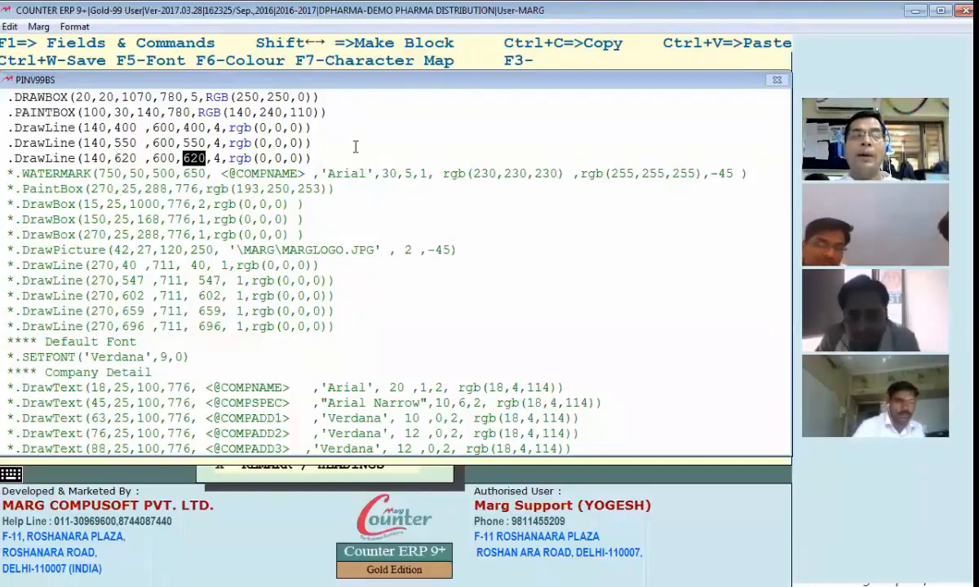
pyautogui.click(354, 153)
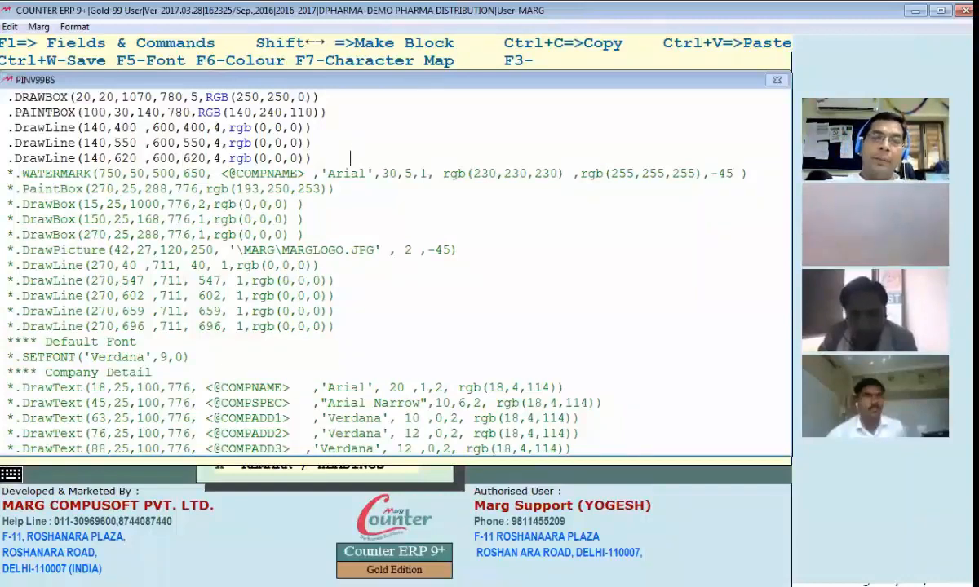
pyautogui.press('Return')
pyautogui.write('.DRAWLINE (')
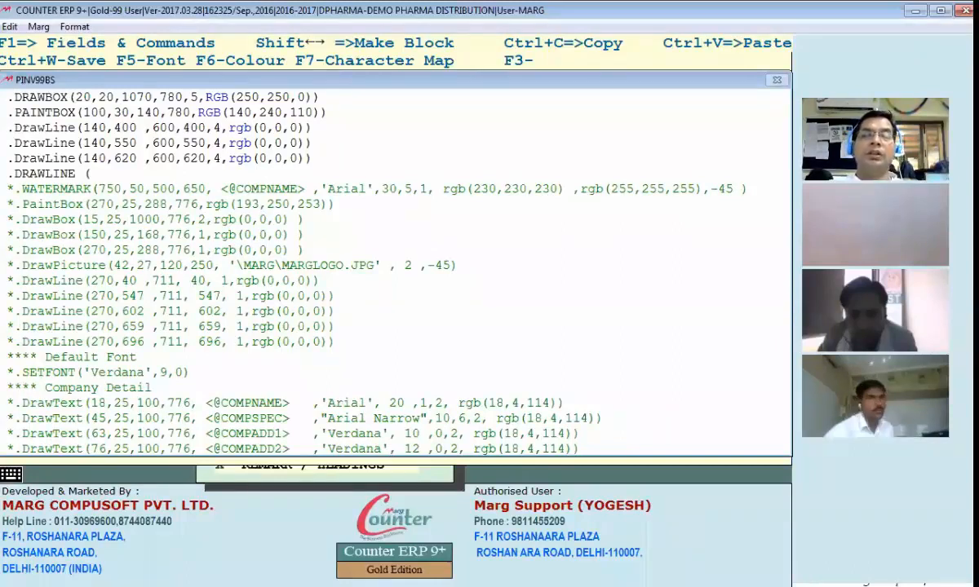
pyautogui.write('200,')
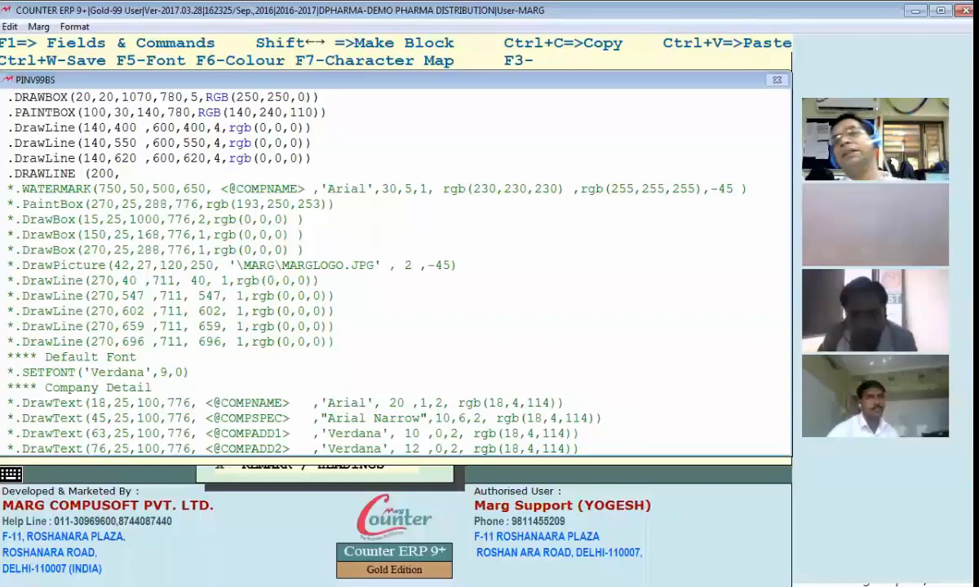
pyautogui.write('50,')
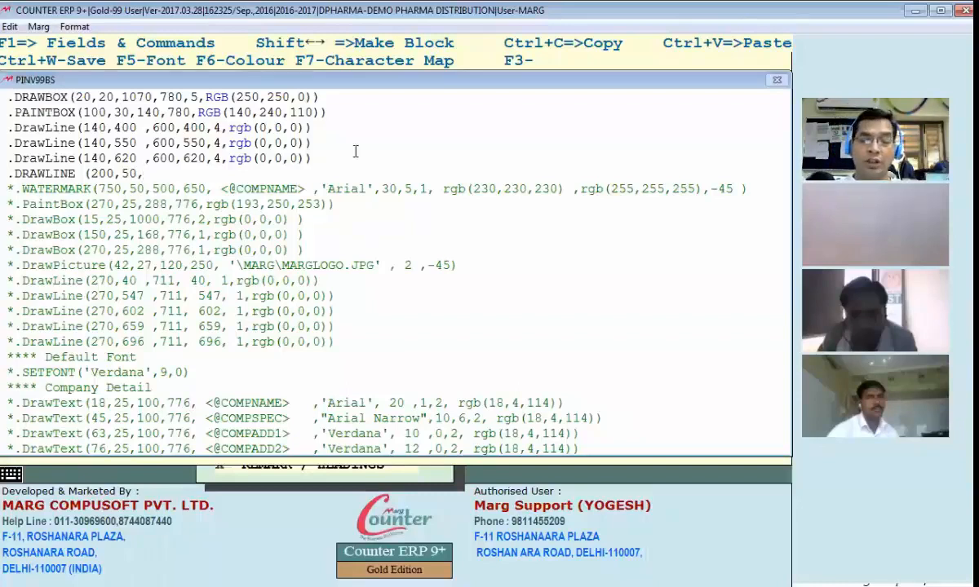
pyautogui.write('200,')
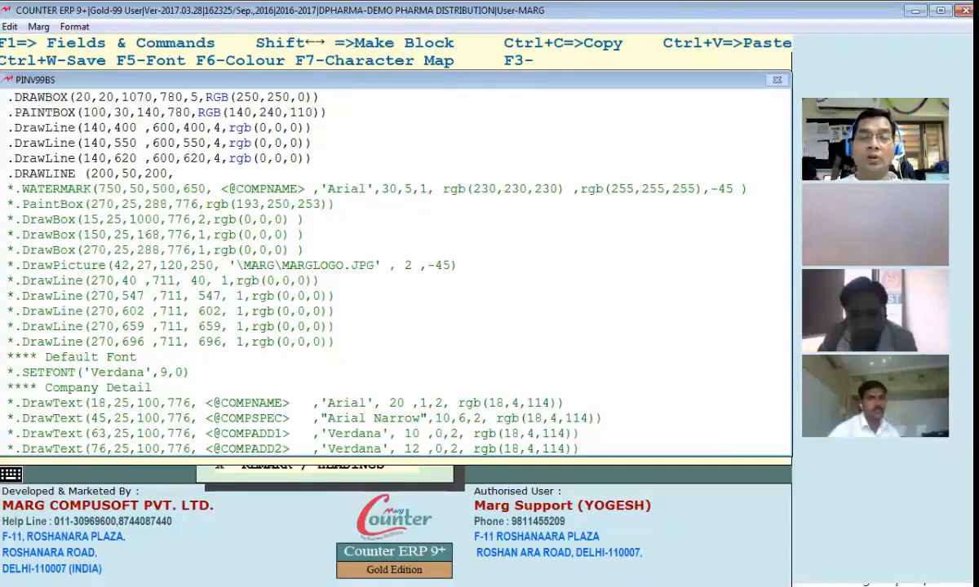
pyautogui.write('650')
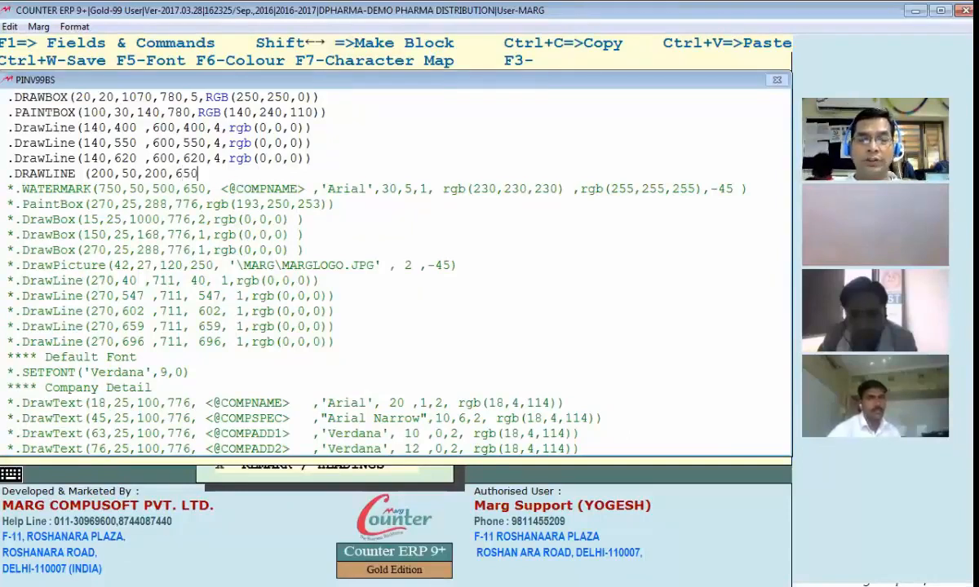
pyautogui.write(',5,')
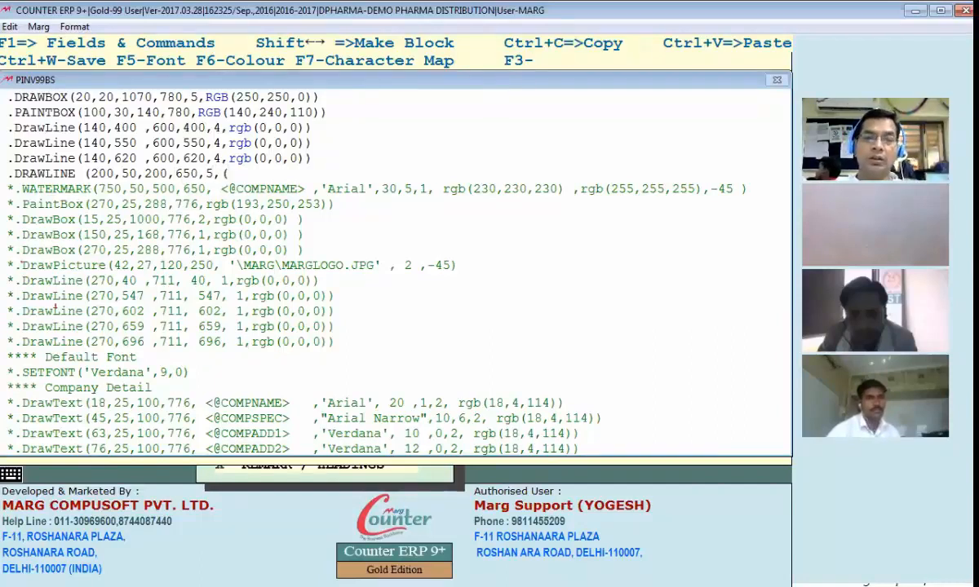
pyautogui.write('(')
# Step: Complete the DRAWLINE command with thickness 5 and colour RGB(0,0,0), and save the Header code for a bill preview
pyautogui.press('BackSpace')
pyautogui.write('RG')
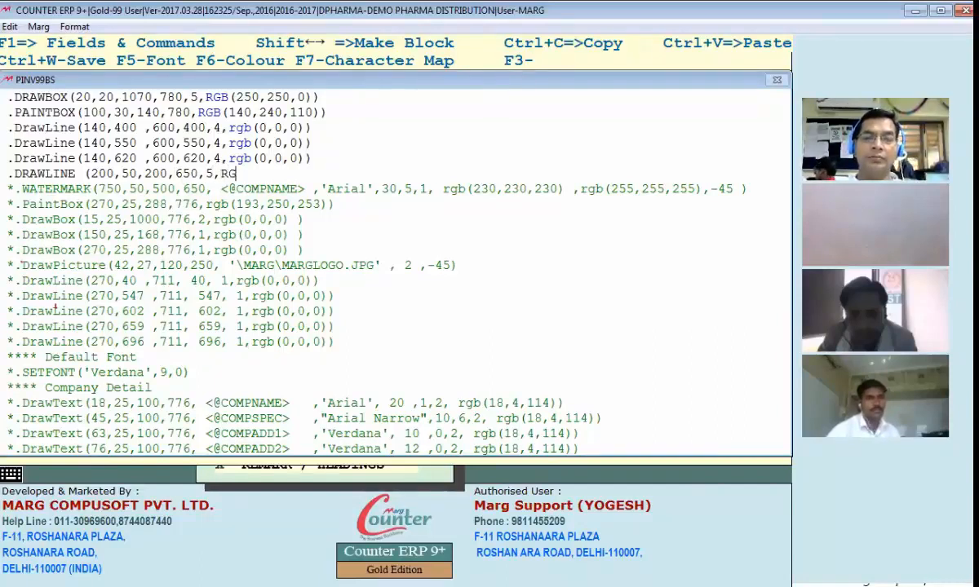
pyautogui.write('B(M,')
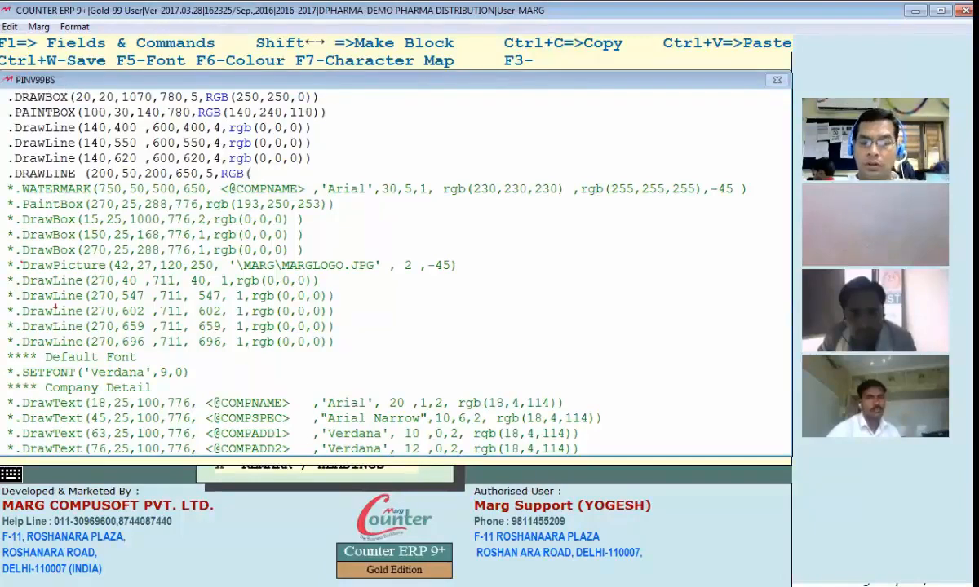
pyautogui.press('BackSpace')
pyautogui.press('BackSpace')
pyautogui.press('BackSpace')
pyautogui.write('(0,0,0,')
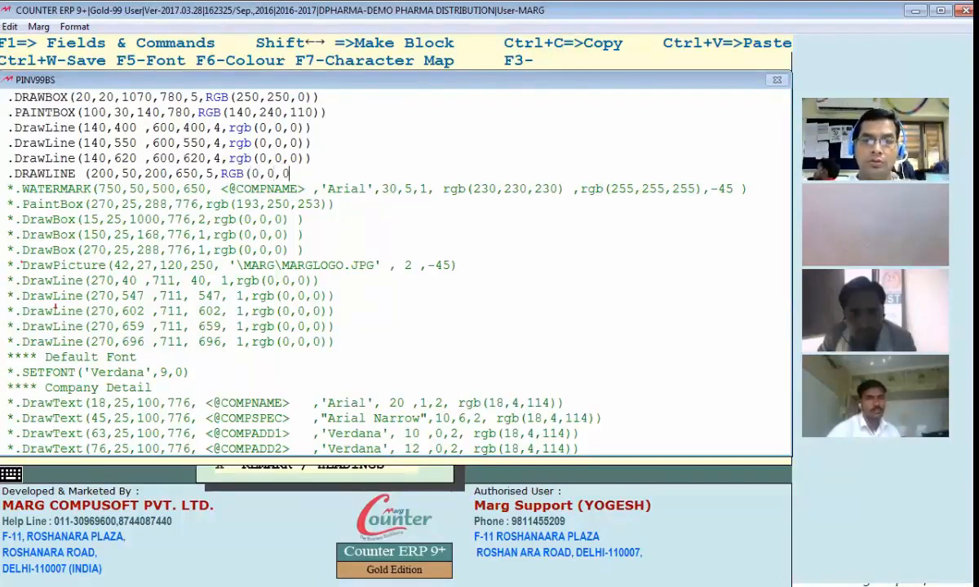
pyautogui.press('BackSpace')
pyautogui.write('))')
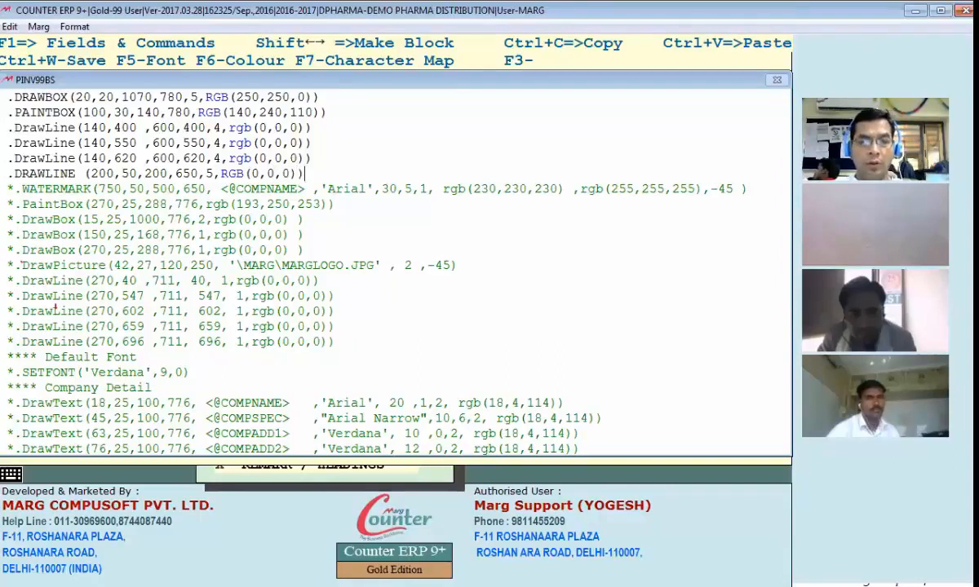
pyautogui.hotkey('ctrl', 'w')
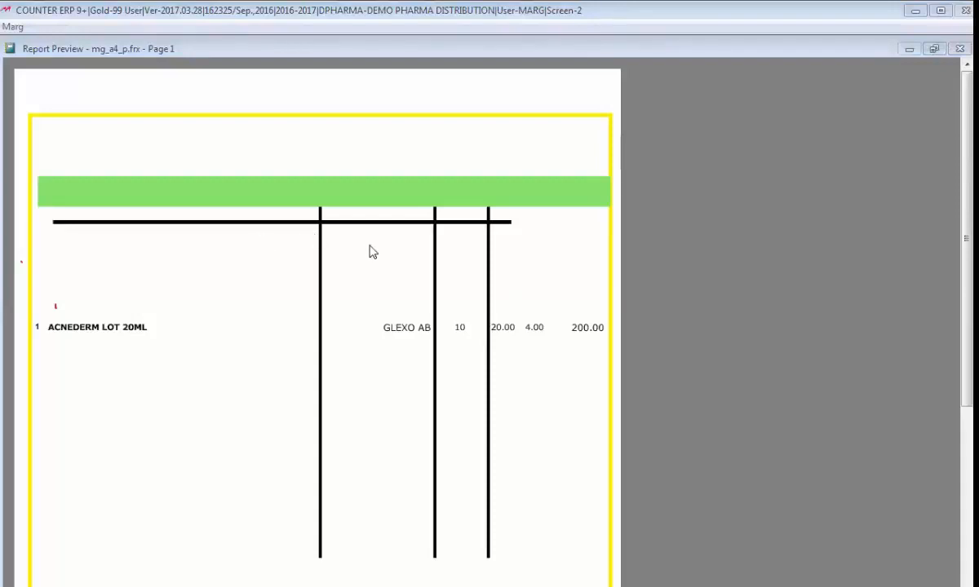
# Step: Close the bill preview and the ledger screens, and reopen the Header code of the BS format
pyautogui.click(418, 275)
pyautogui.press('Escape')
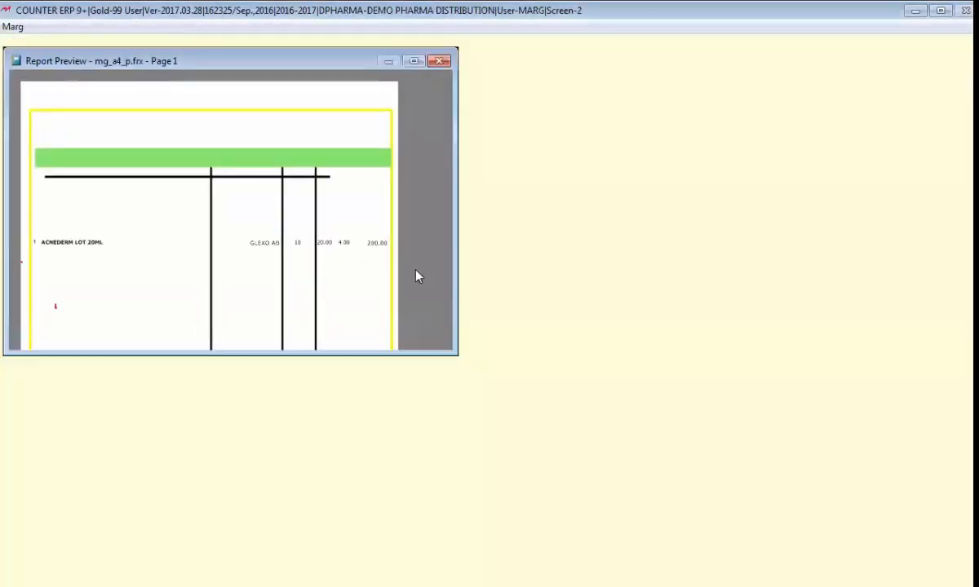
pyautogui.press('Escape')
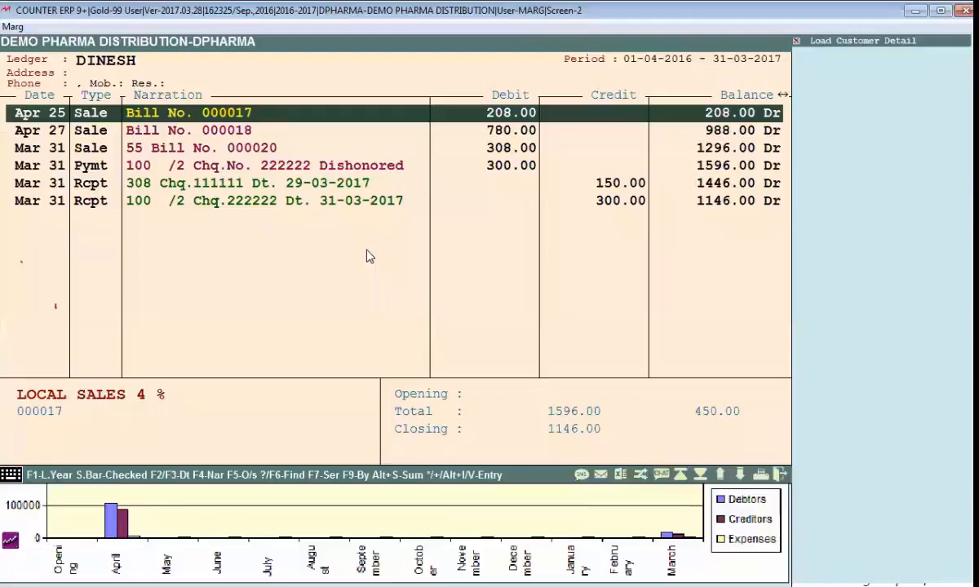
pyautogui.press('Escape')
pyautogui.press('Escape')
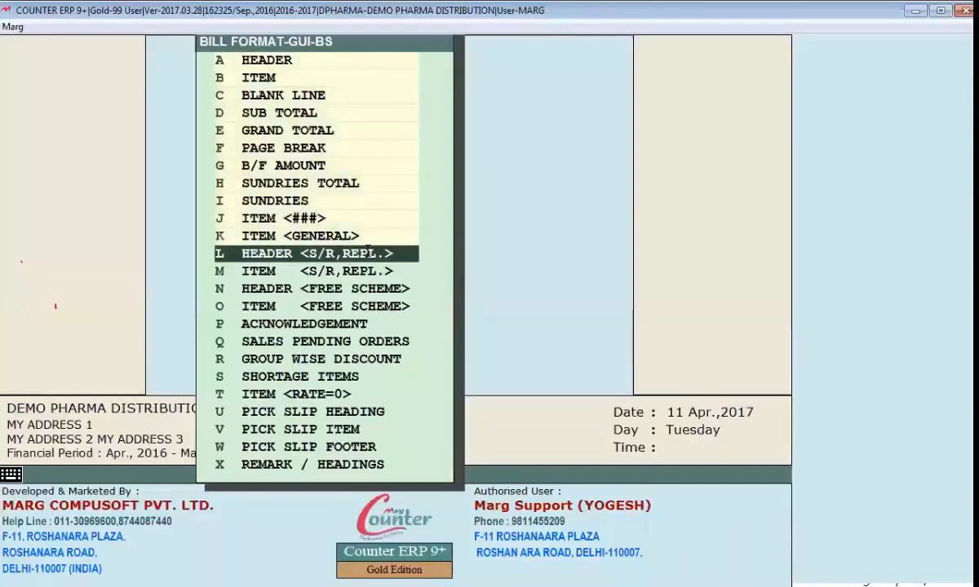
pyautogui.press('Return')
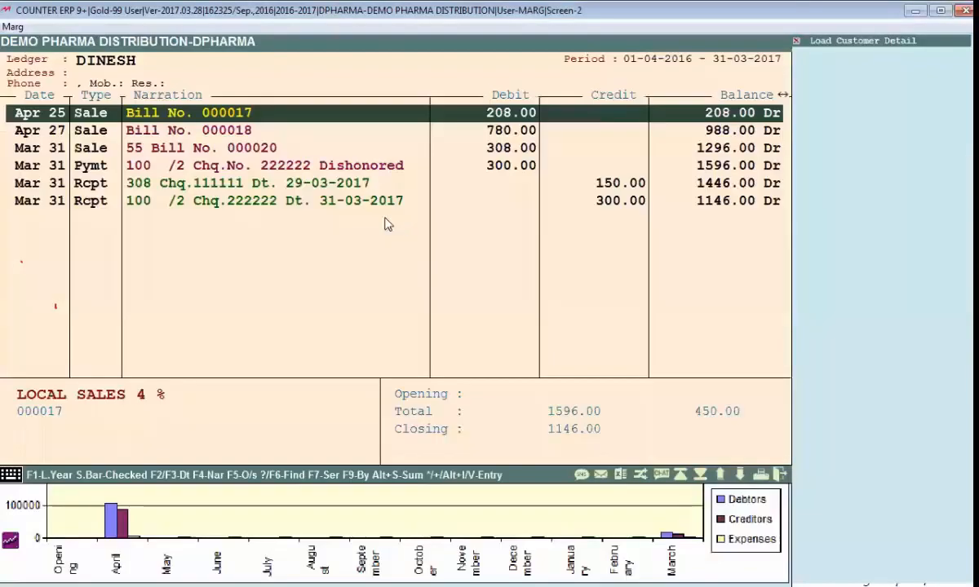
pyautogui.press('Escape')
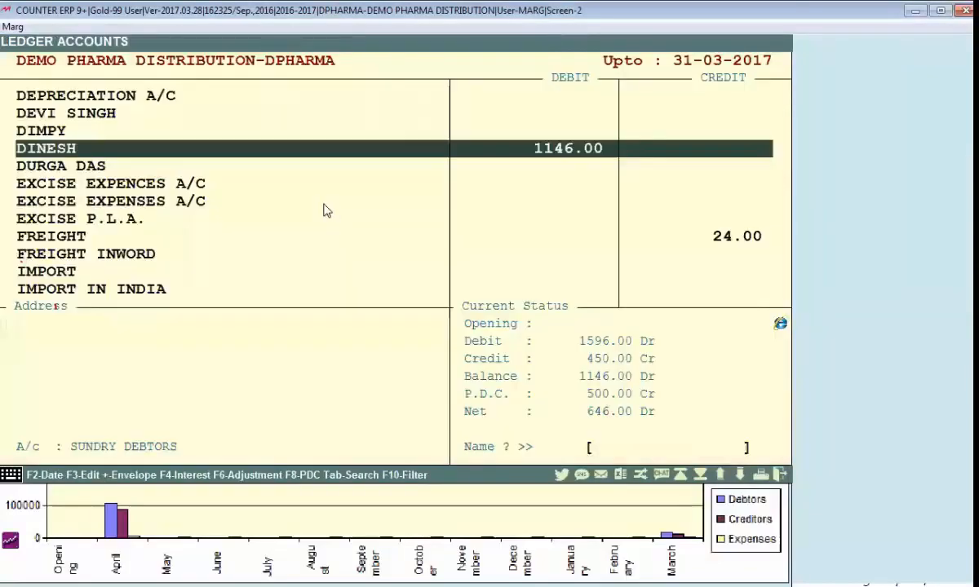
pyautogui.press('Return')
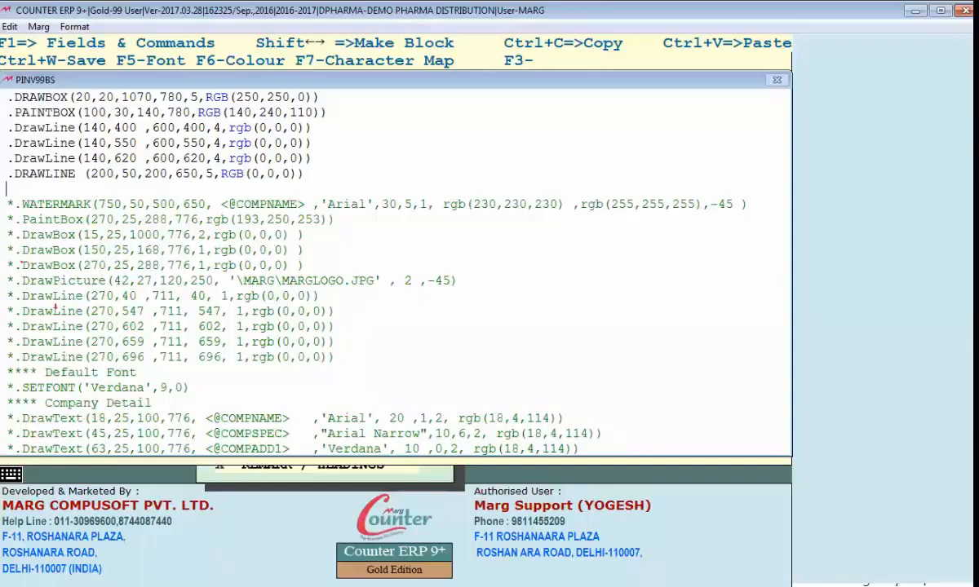
# Step: Begin a DRAWTEXT command below the DRAWLINE, with coordinates 40,40,100,1000 and a person's full name in double quotes as its text
pyautogui.write('.DRAWTE')
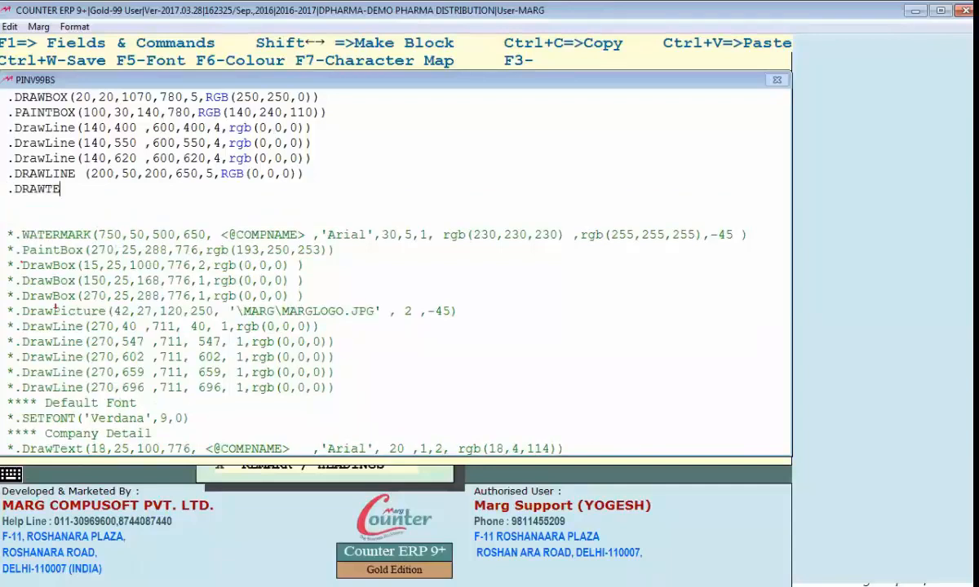
pyautogui.write('XT(')
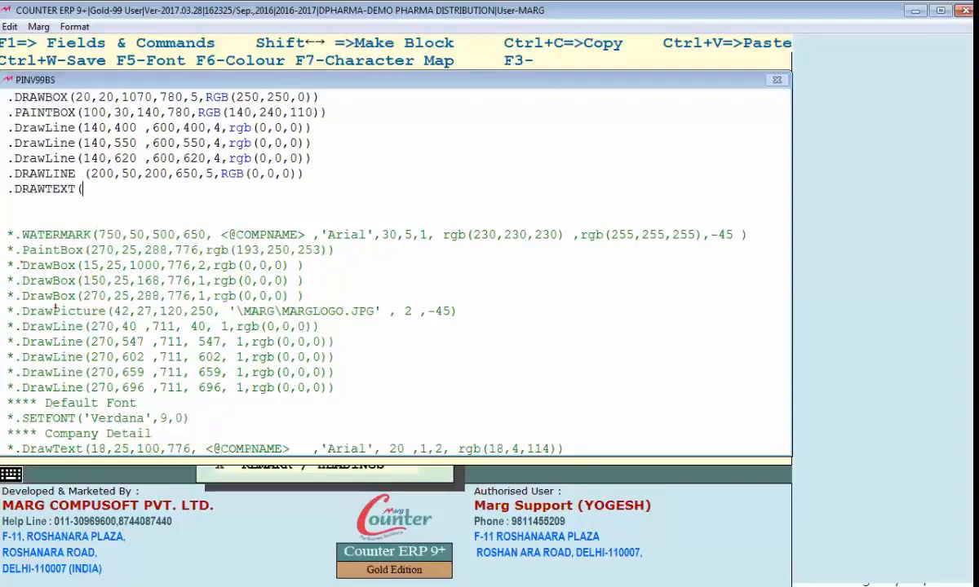
pyautogui.write('40,40,100,')
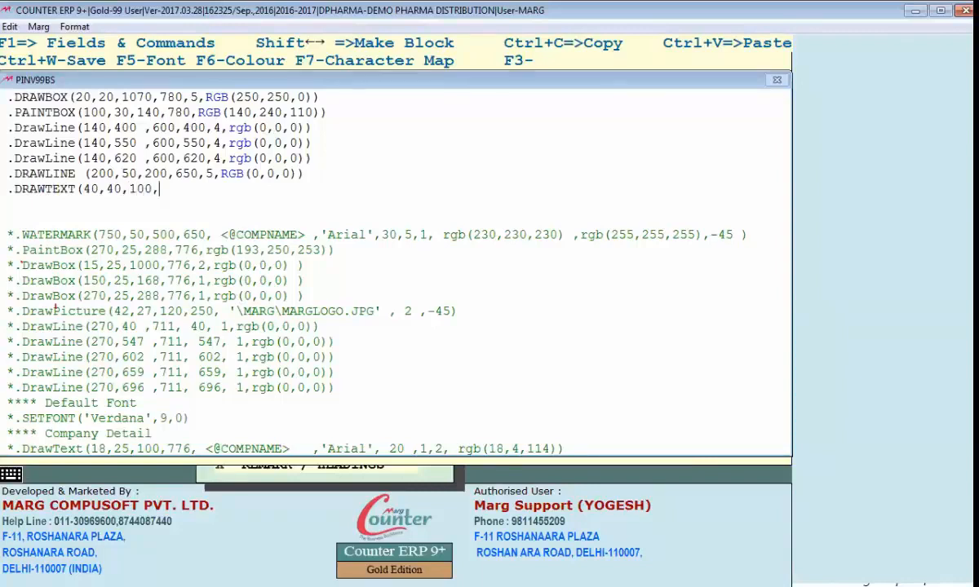
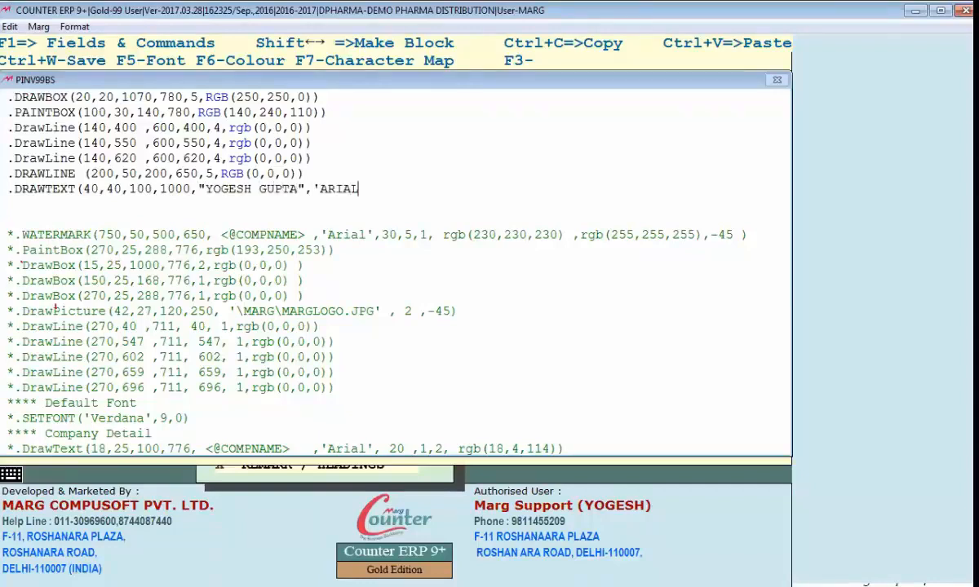
pyautogui.write("',18,2,1,R")
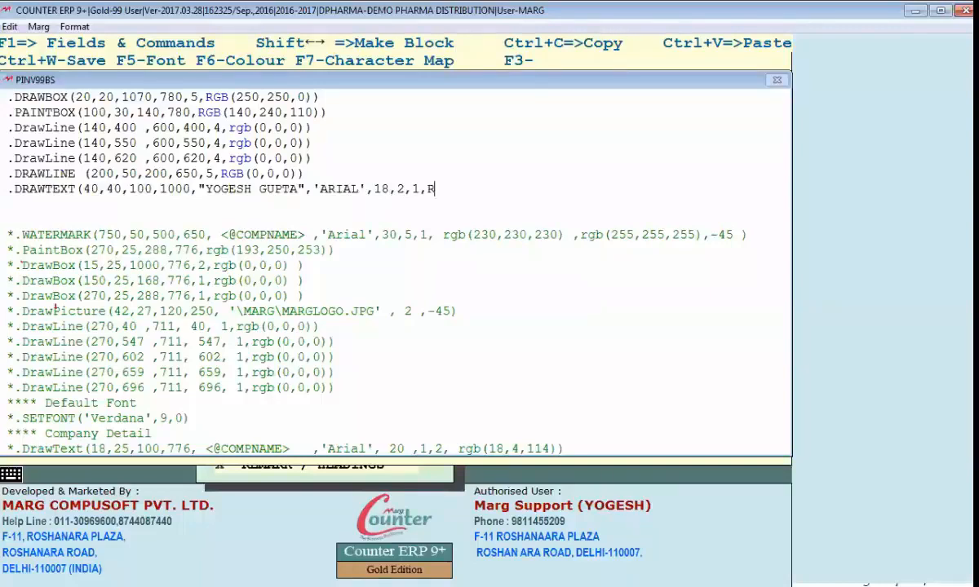
pyautogui.write('GB(250,0,2')
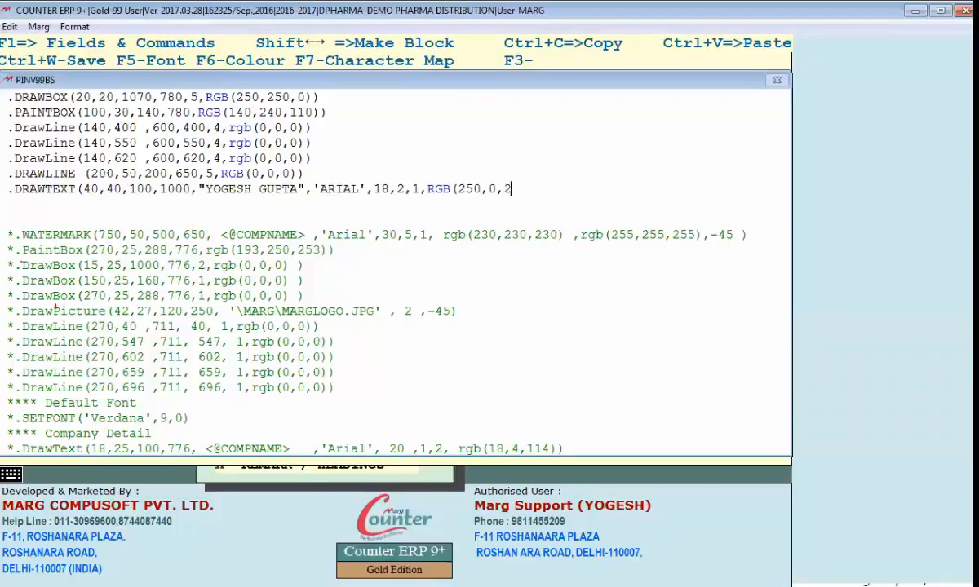
pyautogui.write('50)')
# Step: Save the Header code and open the customer's 25-04-2016 retail invoice for a bill preview
pyautogui.press('Escape')
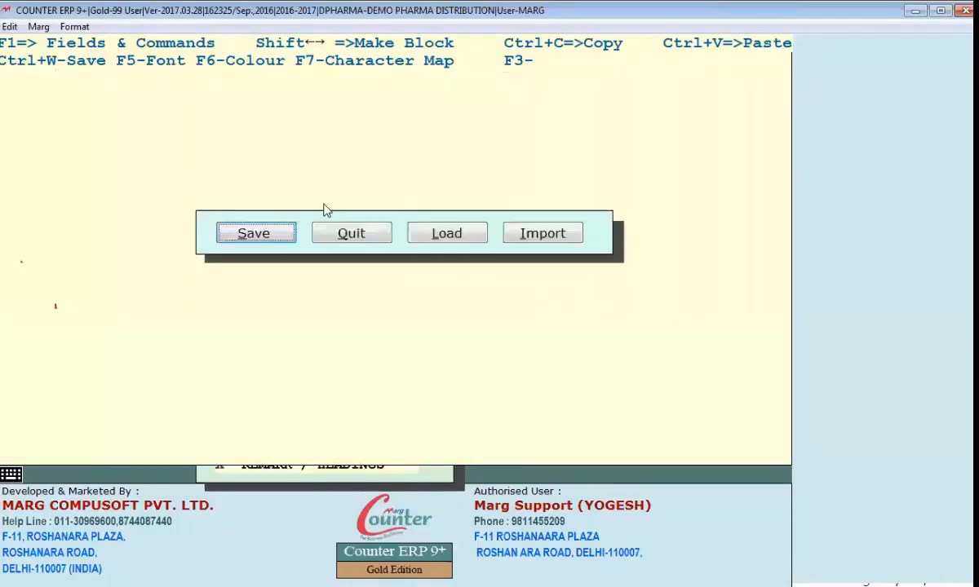
pyautogui.press('Return')
pyautogui.press('Escape')
pyautogui.hotkey('alt', 'Tab')
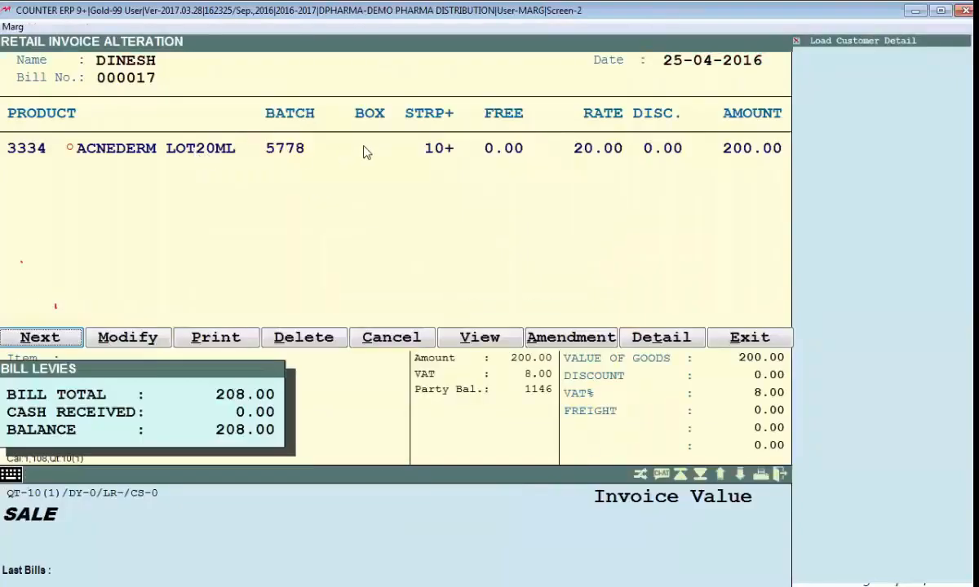
# Step: Comment out the PAINTBOX line, change the DRAWTEXT ending to 26,1,2,RGB(0,0,250), and preview the bill
pyautogui.hotkey('alt', 'Tab')
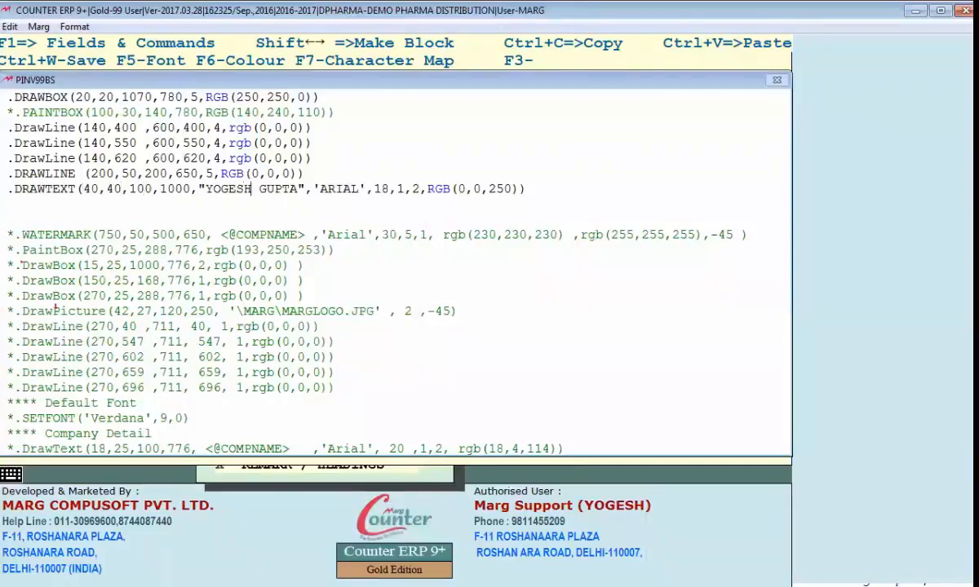
pyautogui.press('Right')
pyautogui.press('Right')
pyautogui.press('Right')
pyautogui.press('Right')
pyautogui.press('Right')
pyautogui.press('Right')
pyautogui.press('Right')
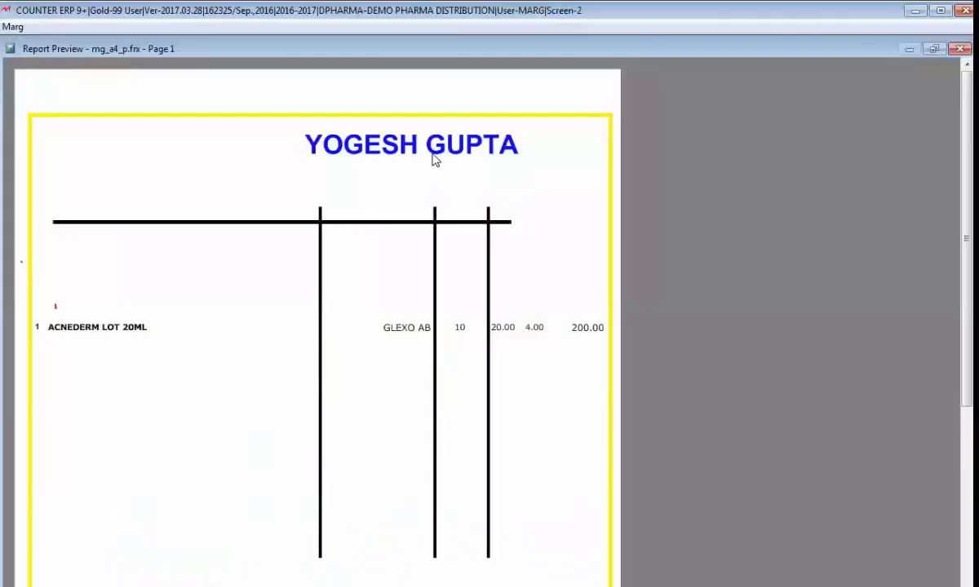
# Step: Reopen the Header code, set the DRAWTEXT value after the font size to 0, and preview the bill
pyautogui.press('Escape')
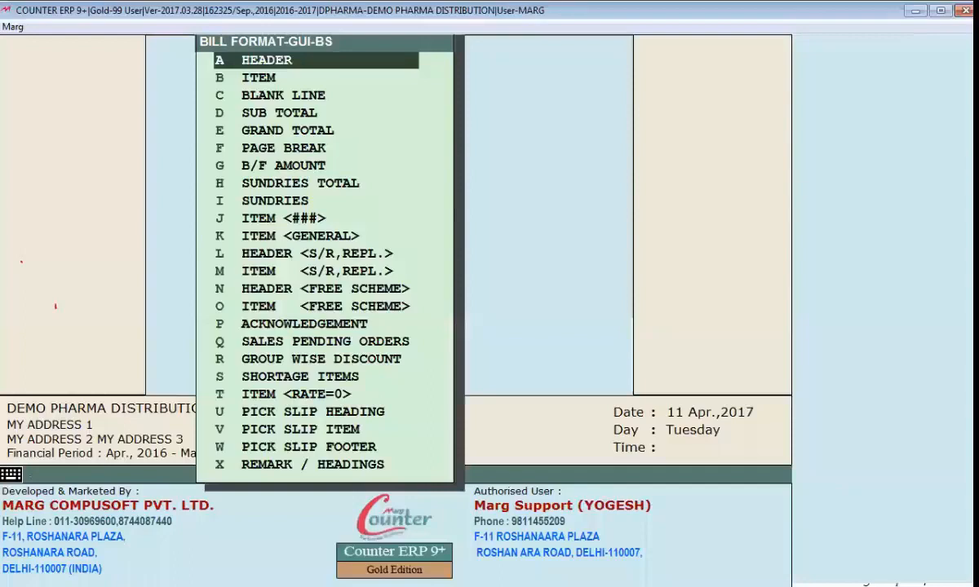
pyautogui.press('Return')
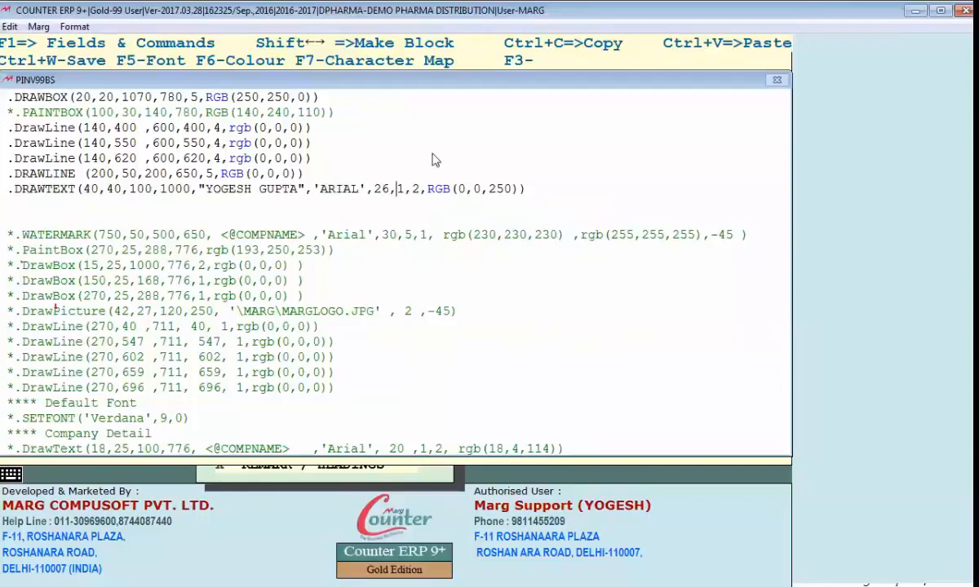
pyautogui.press('Escape')
pyautogui.hotkey('alt', 'Tab')
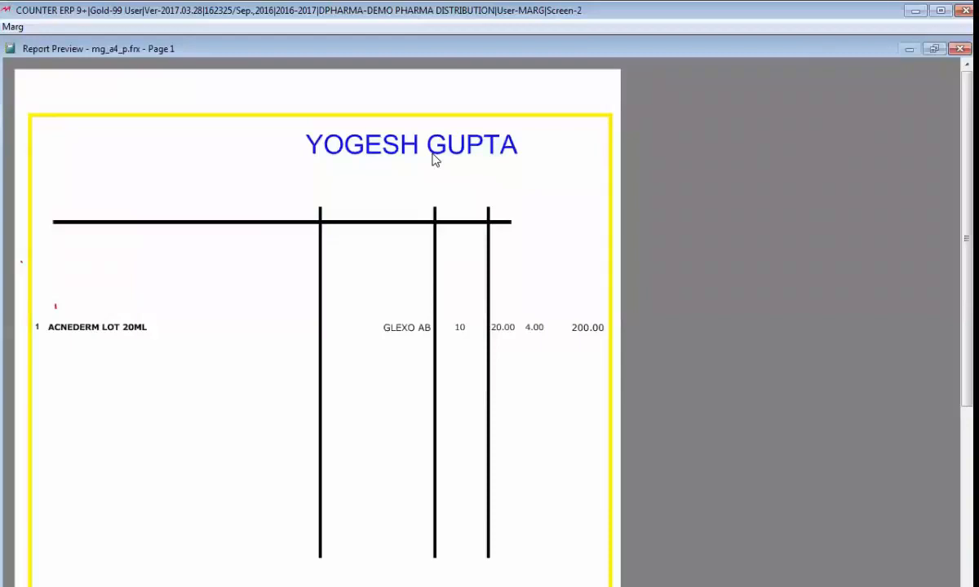
# Step: Close the bill preview and ledger, and set the last DRAWTEXT value before the colour to 0 for another preview
pyautogui.click(427, 162)
pyautogui.press('Escape')
pyautogui.press('Escape')
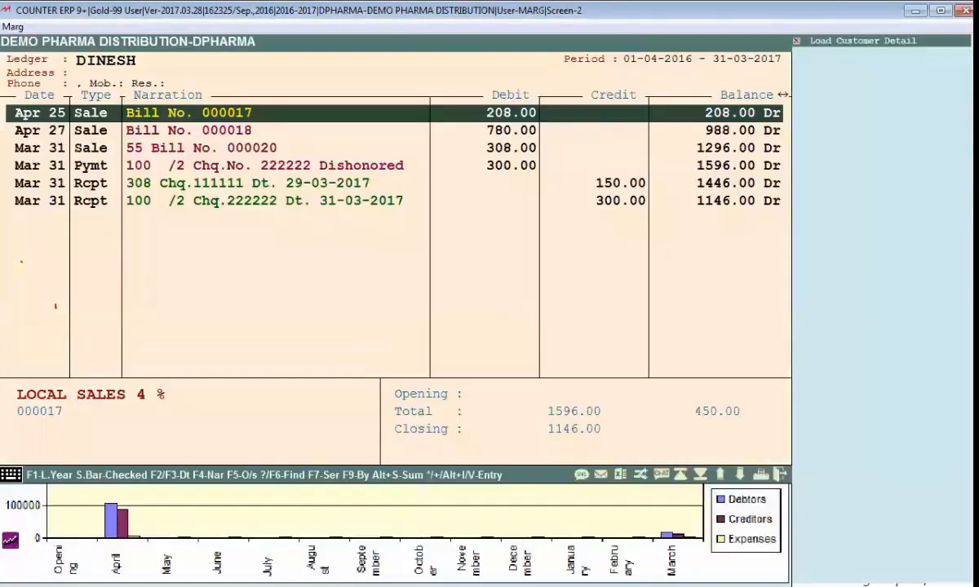
pyautogui.press('Escape')
pyautogui.hotkey('alt', 'Tab')
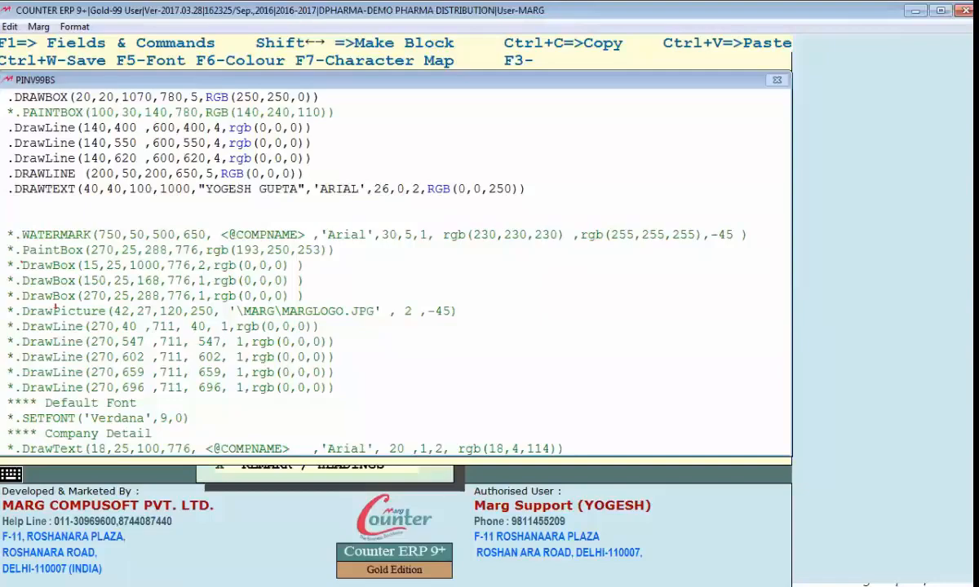
pyautogui.press('Delete')
pyautogui.write('0')
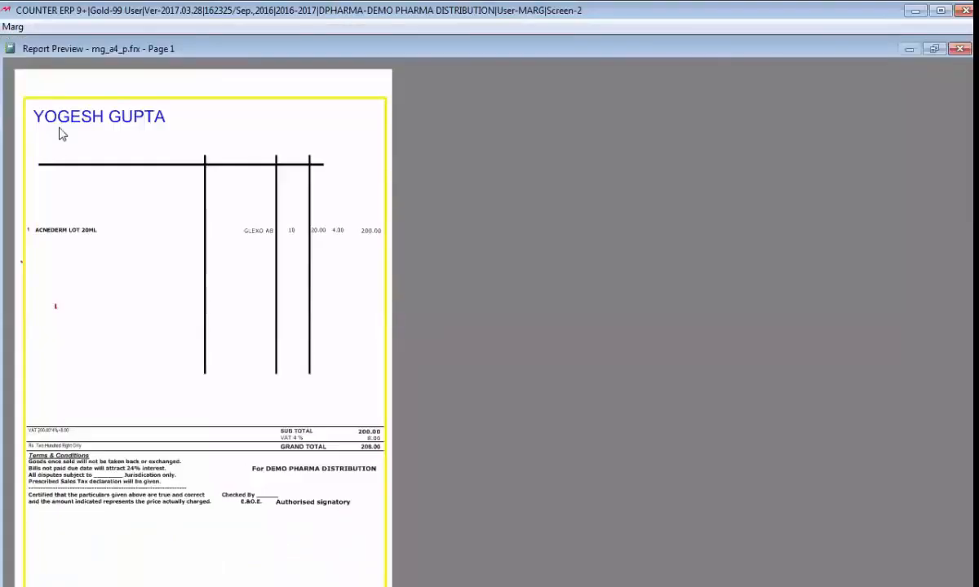
# Step: Close the bill preview and ledger, and set the DRAWTEXT value before the colour back to 2
pyautogui.press('Escape')
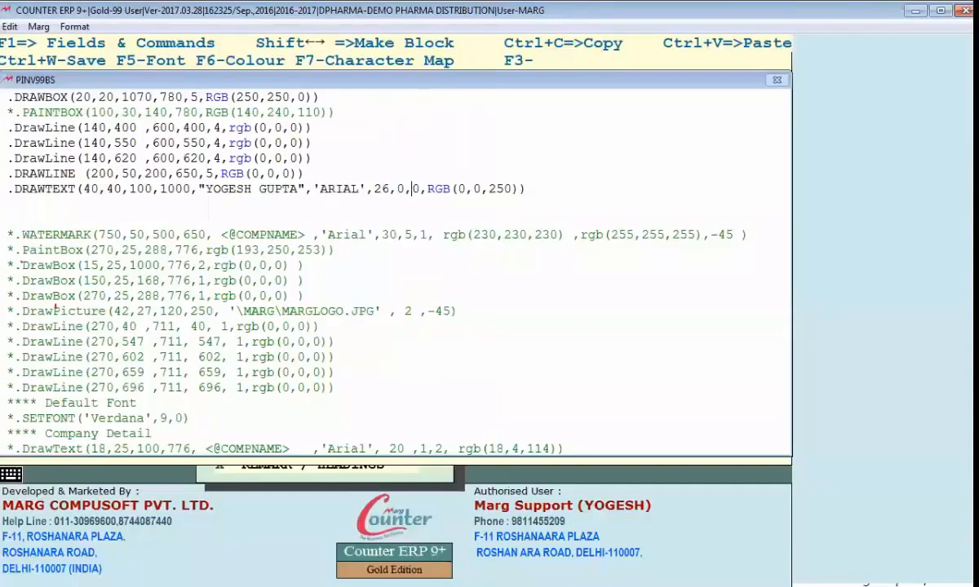
pyautogui.hotkey('alt', 'Tab')
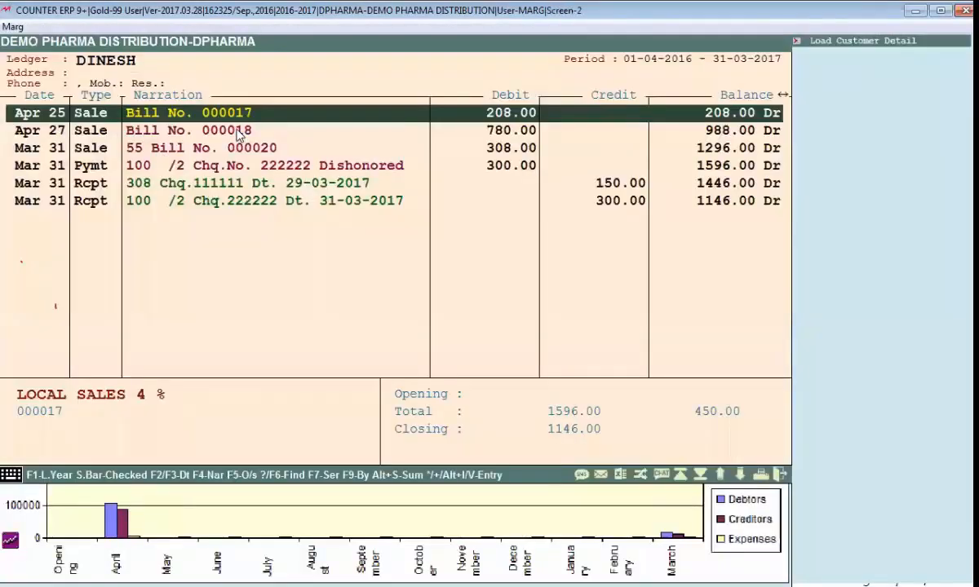
pyautogui.press('Escape')
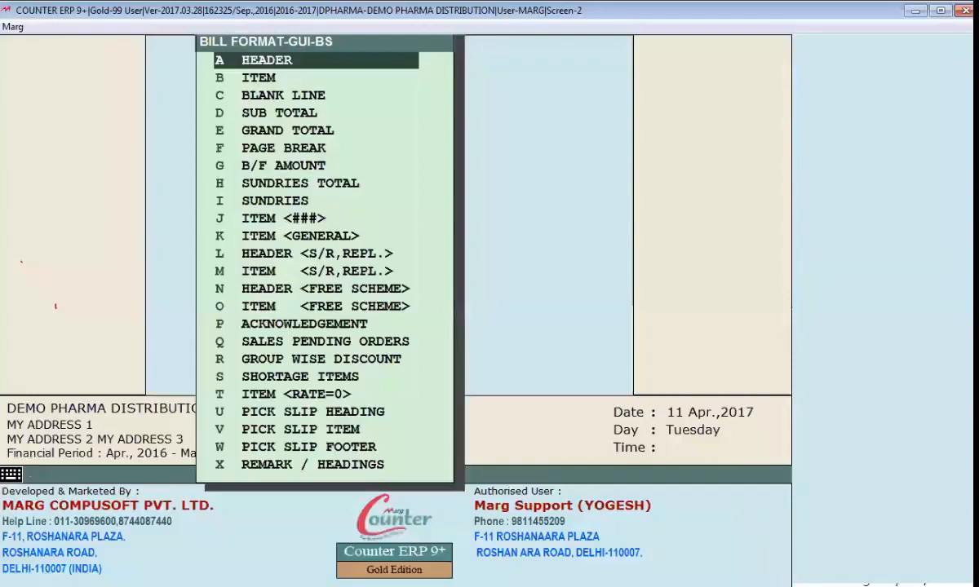
pyautogui.hotkey('alt', 'Tab')
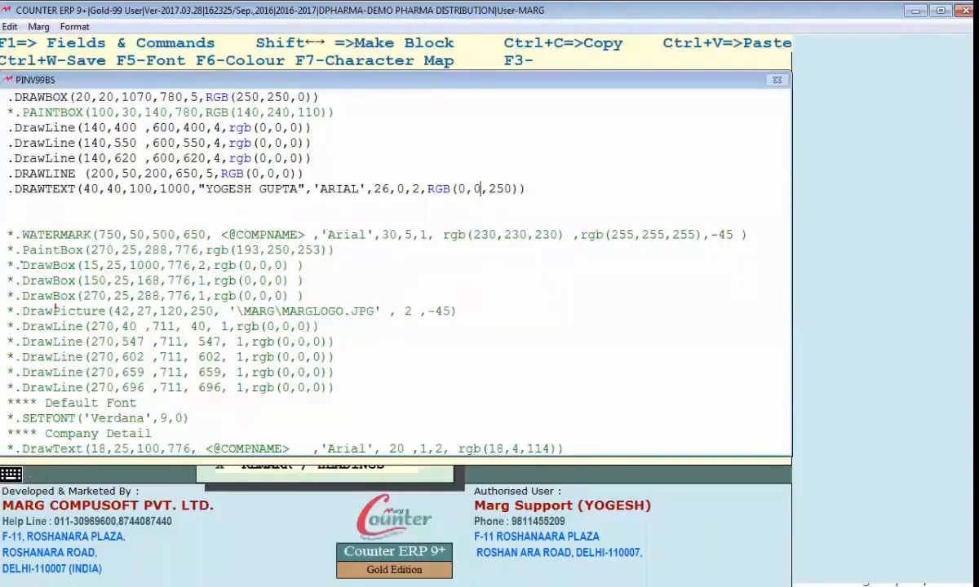
# Step: Delete the quoted person's name, including its double quotes, from the DRAWTEXT command
pyautogui.moveTo(199, 189); pyautogui.dragTo(220, 190)
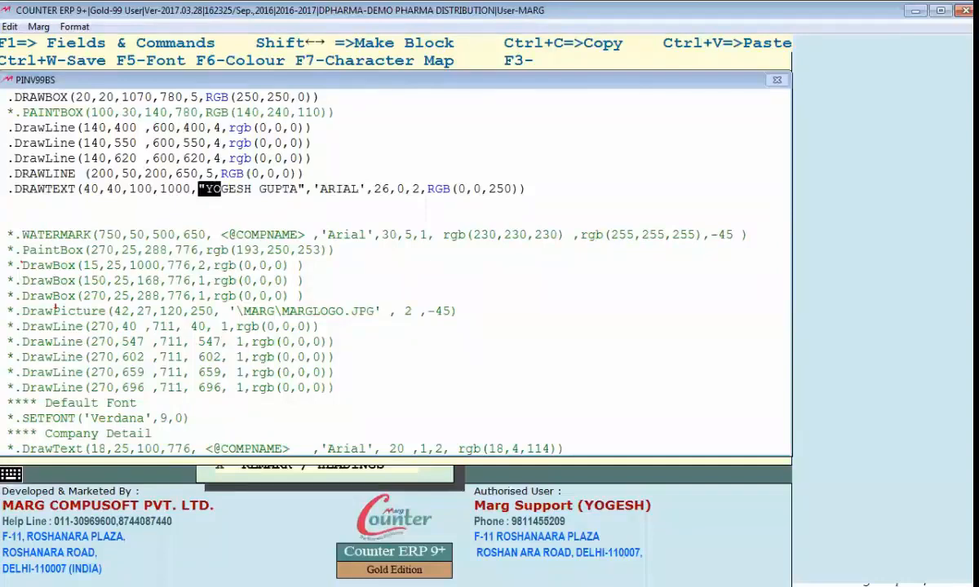
pyautogui.hotkey('shift', 'Right')
pyautogui.hotkey('shift', 'Right')
pyautogui.hotkey('shift', 'Right')
pyautogui.hotkey('shift', 'Right')
pyautogui.hotkey('shift', 'Right')
pyautogui.hotkey('shift', 'Right')
pyautogui.hotkey('shift', 'Right')
pyautogui.hotkey('shift', 'Right')
pyautogui.hotkey('shift', 'Right')
pyautogui.hotkey('shift', 'Right')
pyautogui.hotkey('shift', 'Right')
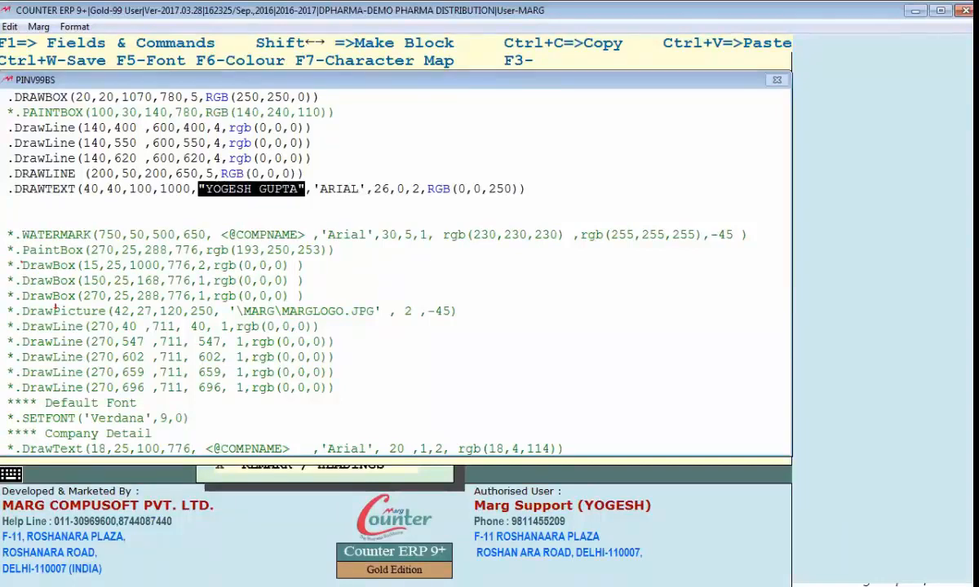
pyautogui.press('Delete')
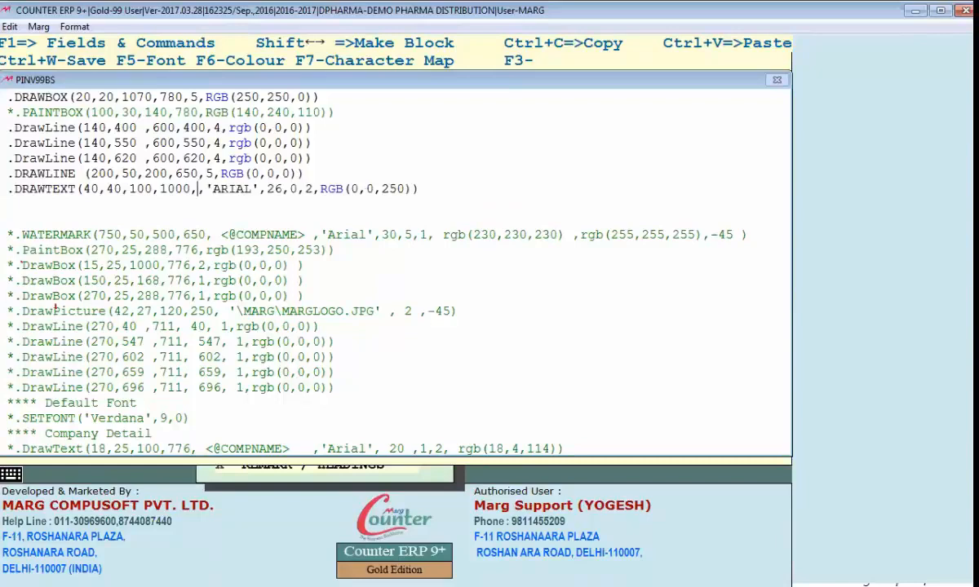
# Step: Find the main COMPANY NAME field, insert <COMPNAME,45> as the DRAWTEXT text, and save the Header code for a bill preview
pyautogui.press('F1')
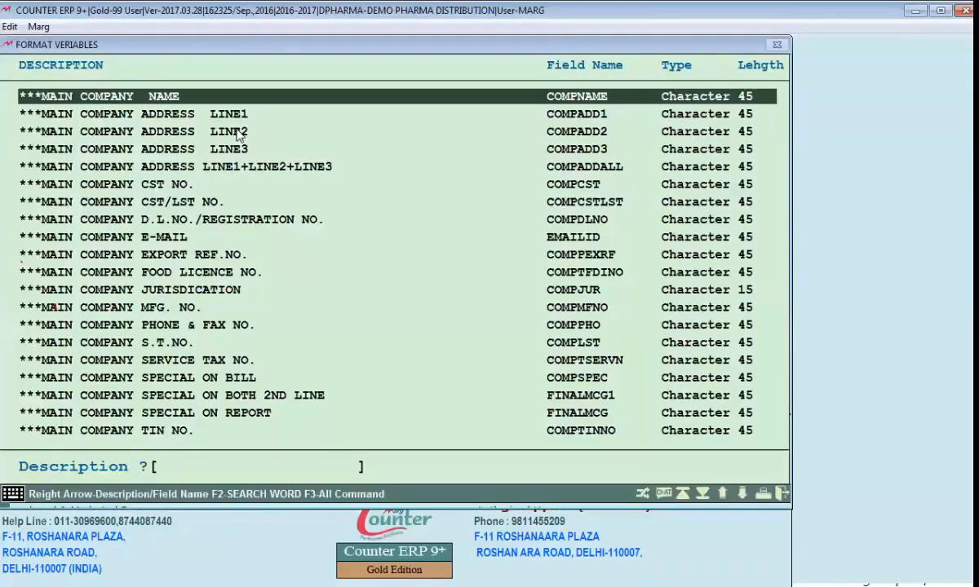
pyautogui.write('COMPANY NAM')
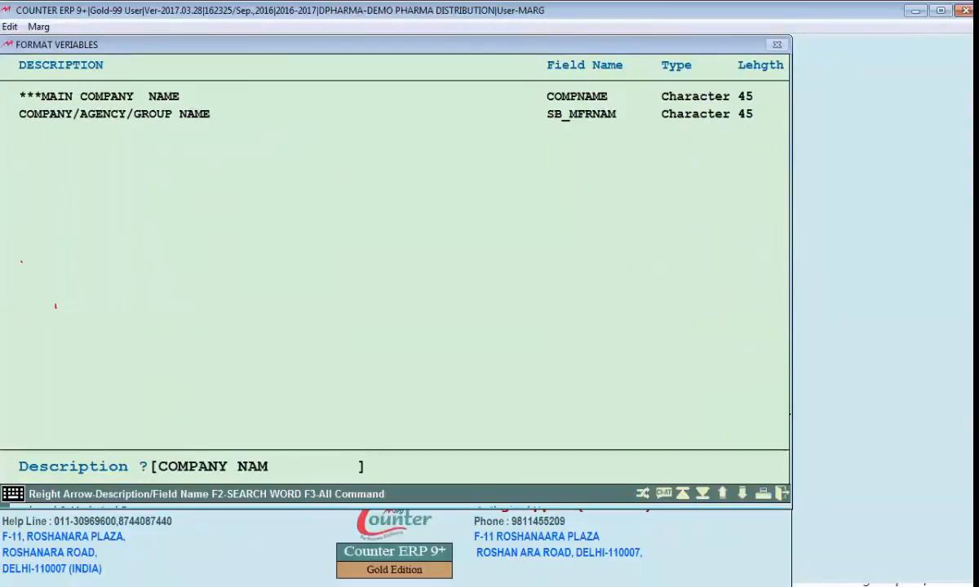
pyautogui.write('E')
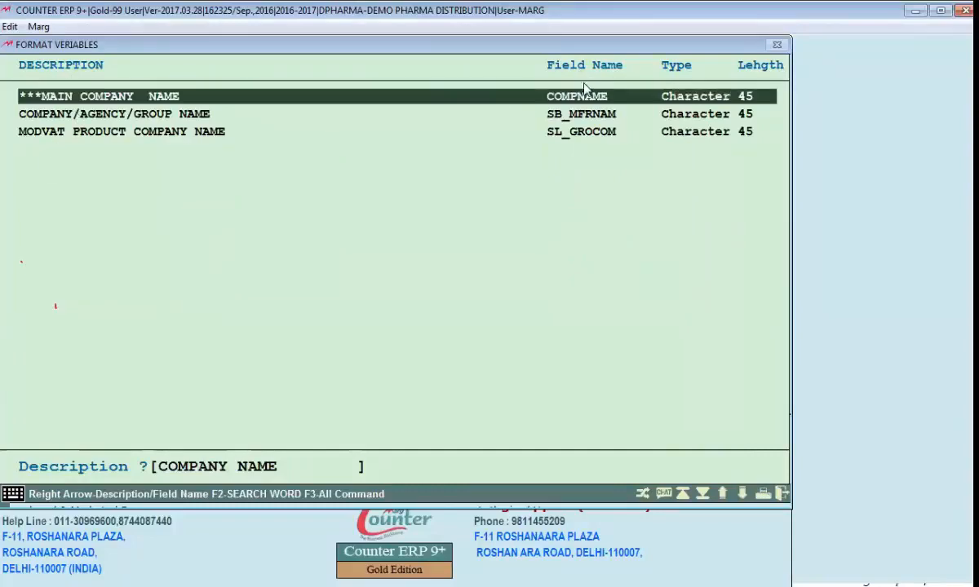
pyautogui.click(750, 98)
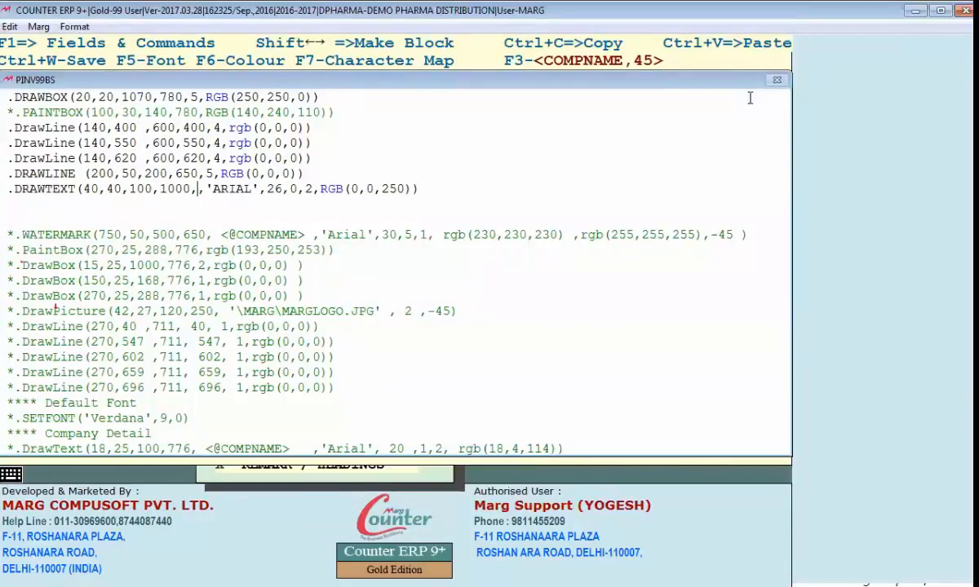
pyautogui.press('F3')
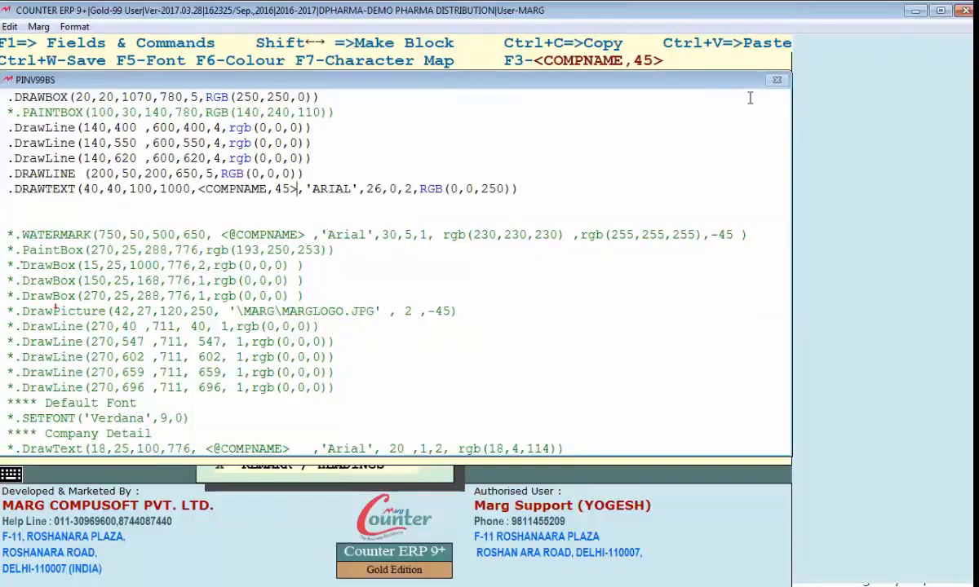
pyautogui.press('Escape')
pyautogui.press('Return')
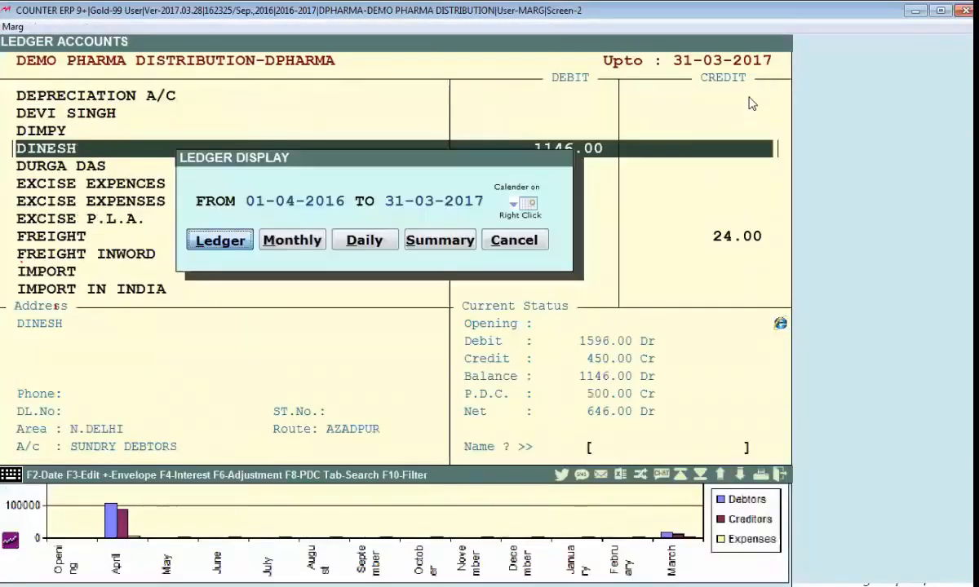
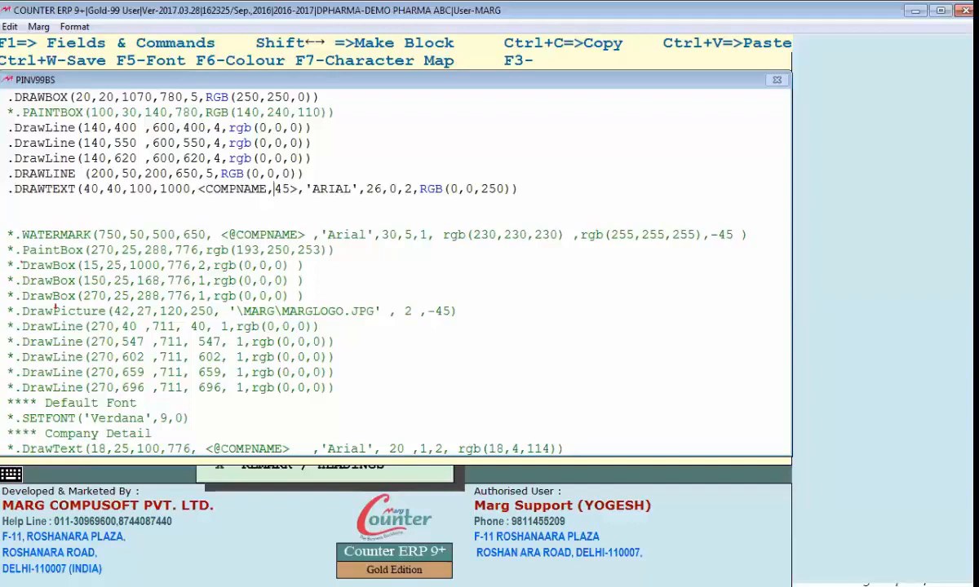
# Step: Change the COMPNAME field length in the DRAWTEXT command to 10 and save the Header code for a bill preview
pyautogui.write('10')
pyautogui.press('Delete')
pyautogui.press('Delete')
pyautogui.hotkey('ctrl', 'w')
pyautogui.press('Return')
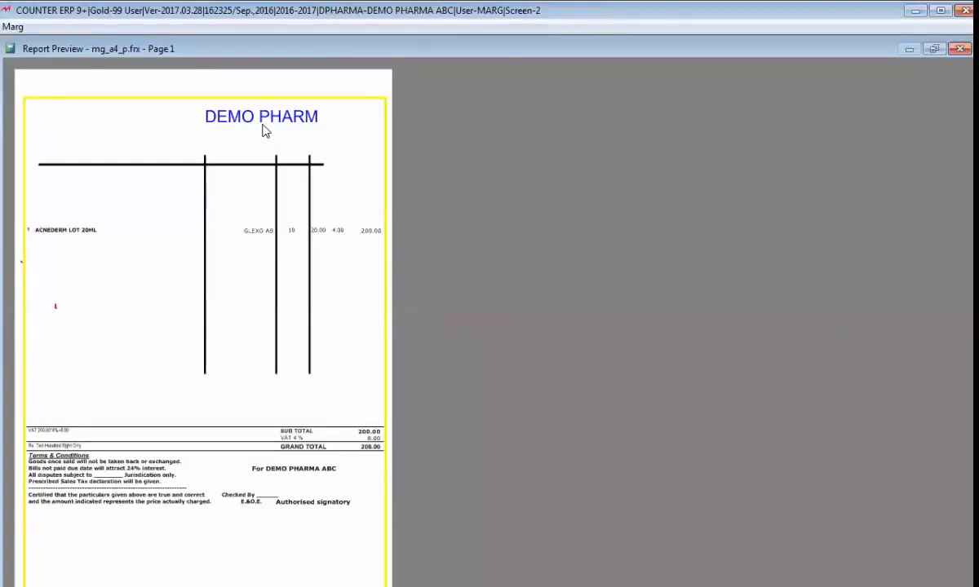
pyautogui.press('Escape')
pyautogui.press('Escape')
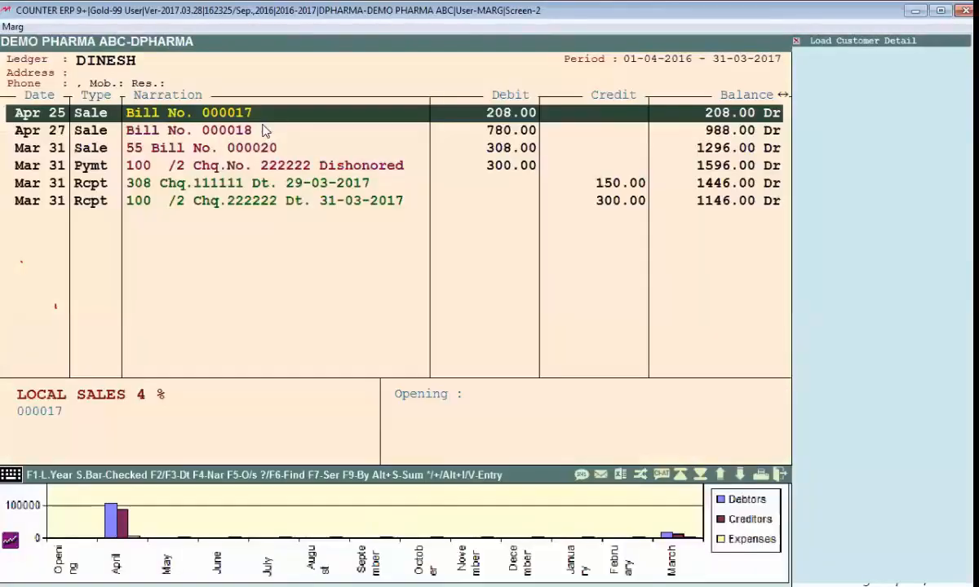
pyautogui.press('Escape')
pyautogui.press('Escape')
pyautogui.press('Return')
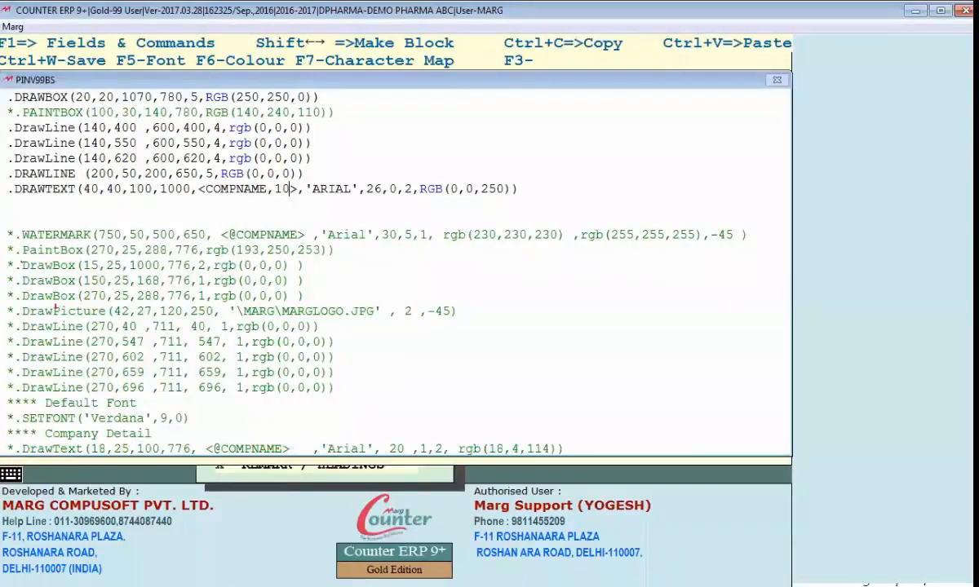
pyautogui.press('BackSpace')
pyautogui.press('BackSpace')
pyautogui.press('BackSpace')
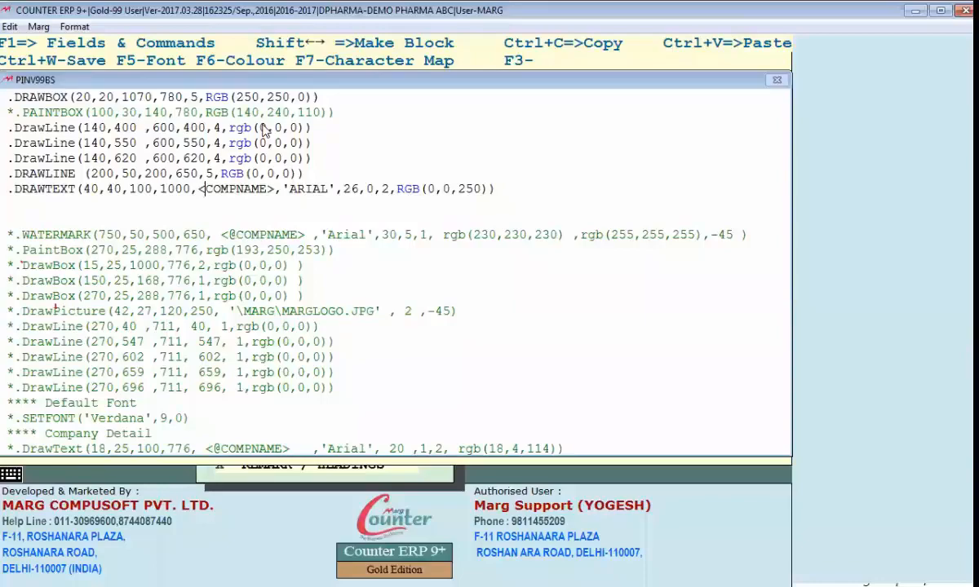
pyautogui.hotkey('alt', 'Tab')
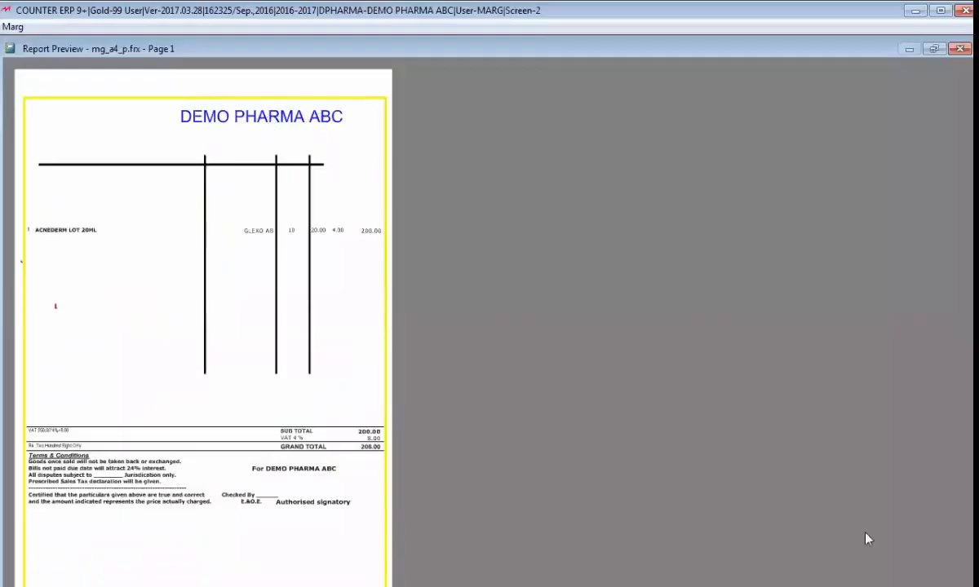
pyautogui.hotkey('alt', 'Tab')
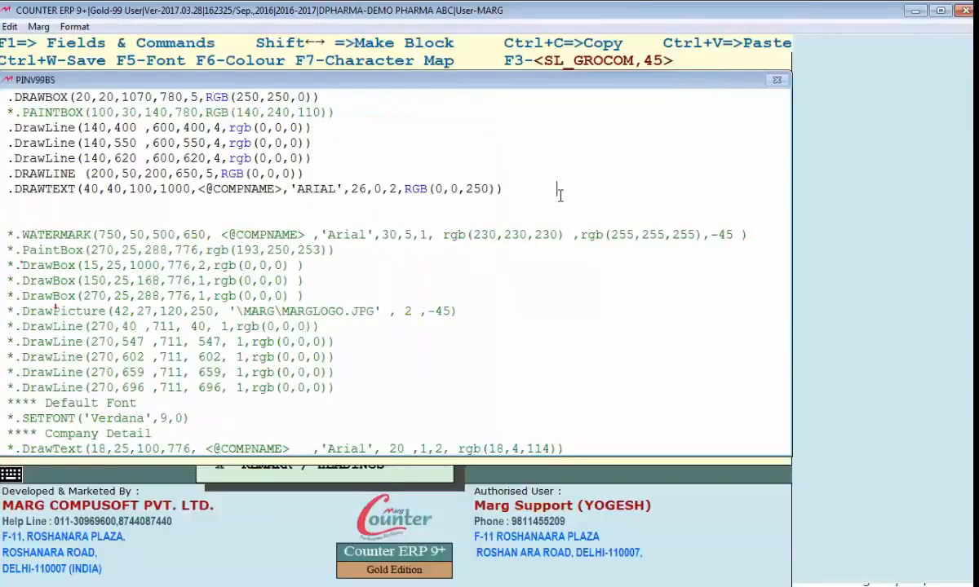
# Step: Review the field and font arguments of DRAWTEXT, and browse the available font names without choosing one
pyautogui.click(560, 195)
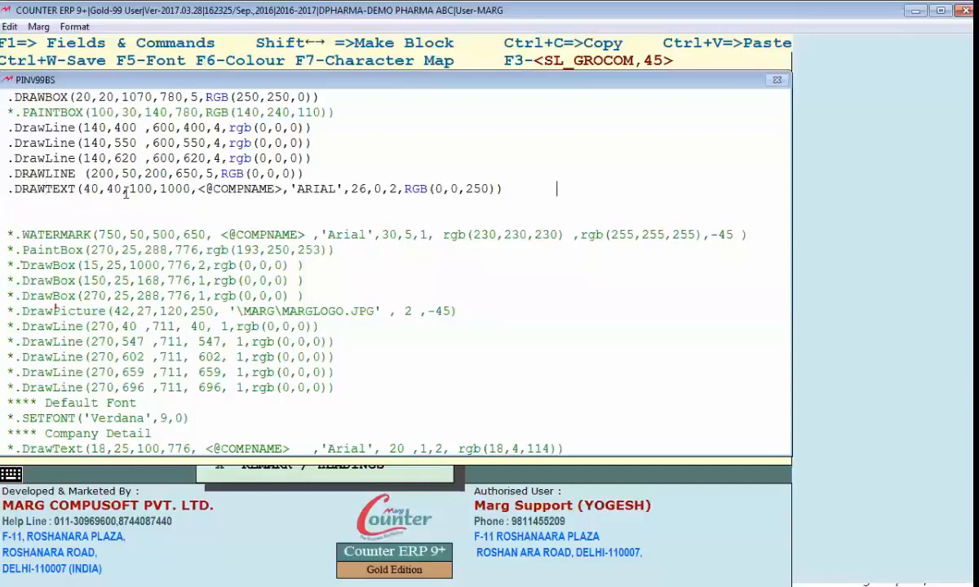
pyautogui.moveTo(221, 189); pyautogui.dragTo(268, 194)
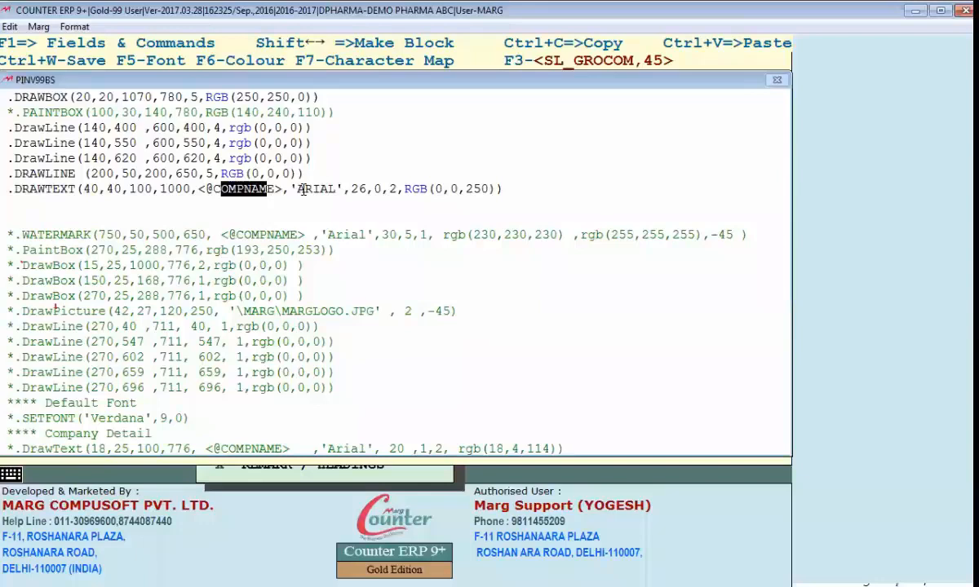
pyautogui.click(303, 189)
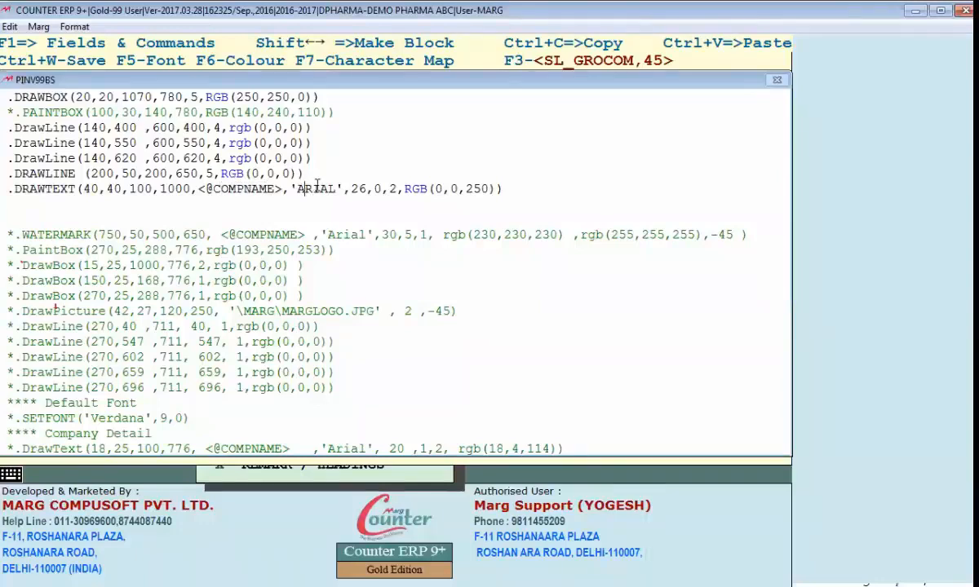
pyautogui.hotkey('ctrl', 'w')
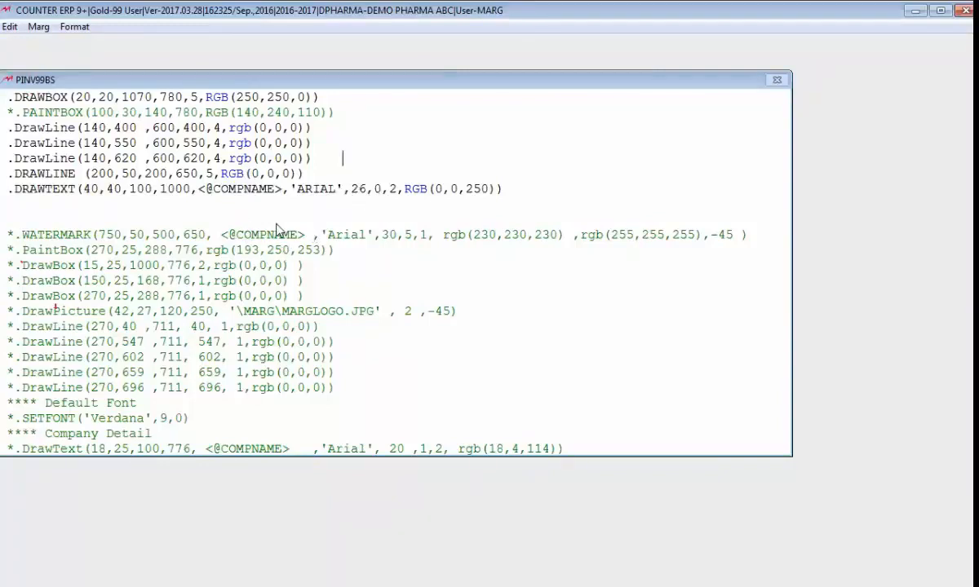
pyautogui.press('Down')
pyautogui.press('Down')
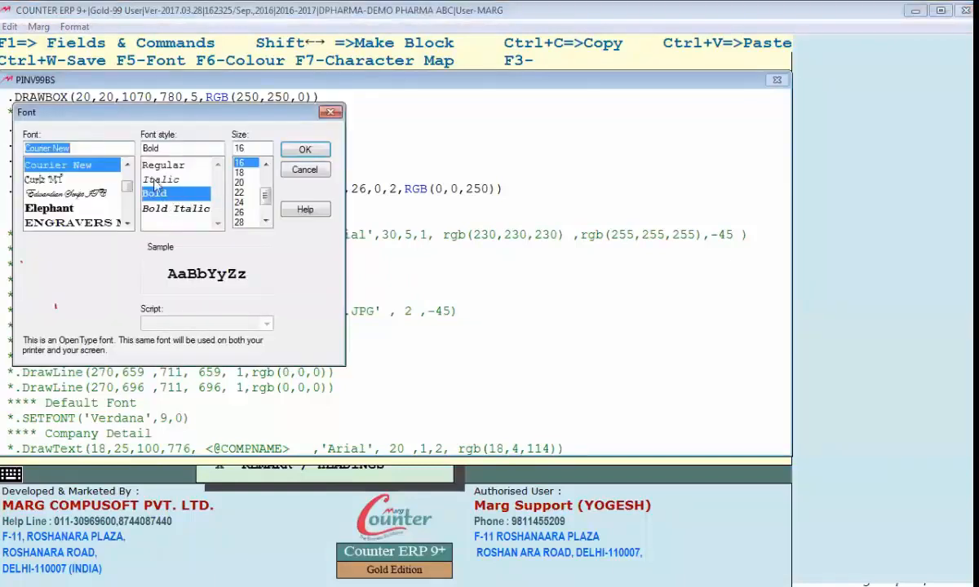
pyautogui.click(126, 224)
pyautogui.click(126, 224)
pyautogui.click(127, 225)
pyautogui.moveTo(126, 190); pyautogui.dragTo(126, 208)
pyautogui.click(305, 169)
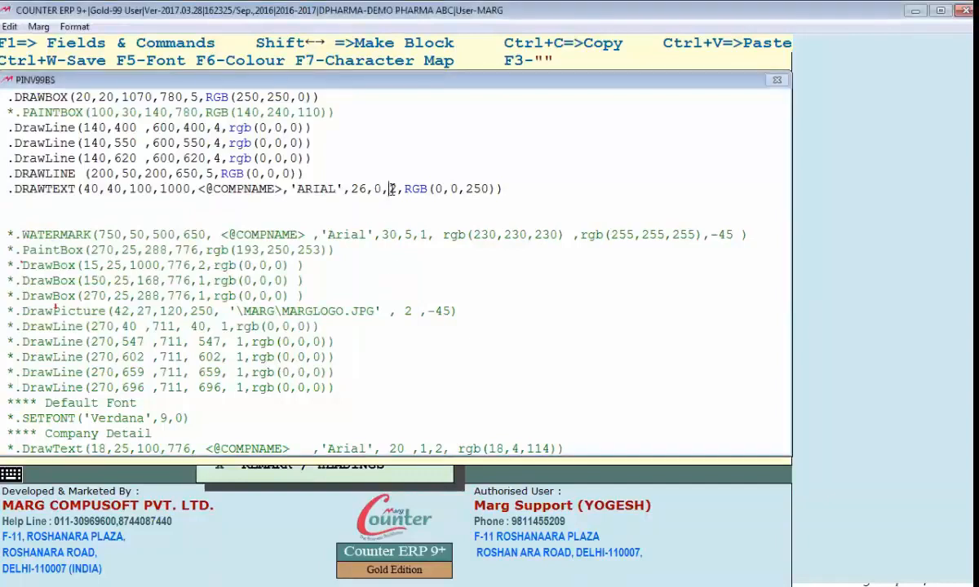
# Step: Examine the alignment and RGB colour arguments at the end of the DRAWTEXT command
pyautogui.press('Right')
pyautogui.press('Right')
pyautogui.press('Right')
pyautogui.press('Right')
pyautogui.hotkey('shift', 'Right')
pyautogui.hotkey('shift', 'Right')
pyautogui.hotkey('shift', 'Right')
pyautogui.hotkey('shift', 'Right')
pyautogui.hotkey('shift', 'Right')
pyautogui.hotkey('shift', 'Right')
pyautogui.click(519, 188)
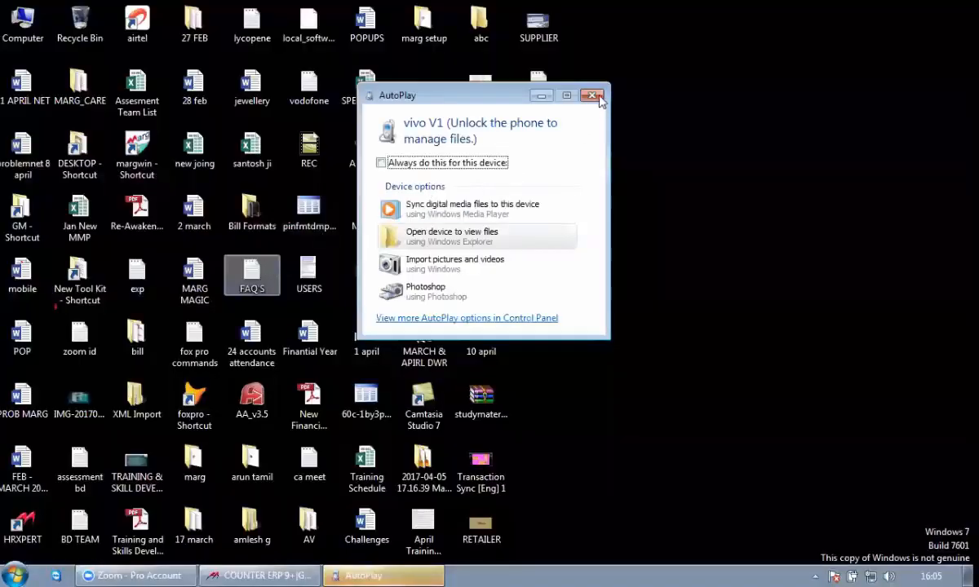
# Step: Dismiss the AutoPlay window, go to the MARG6FEB folder, and open the format99 document in Word, dismissing the activation wizard
pyautogui.click(596, 97)
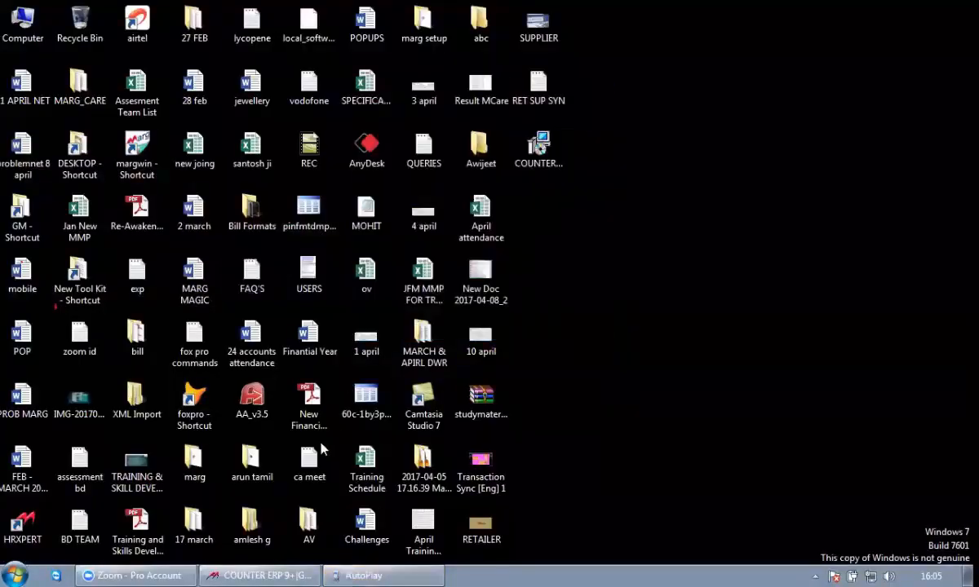
pyautogui.click(79, 273)
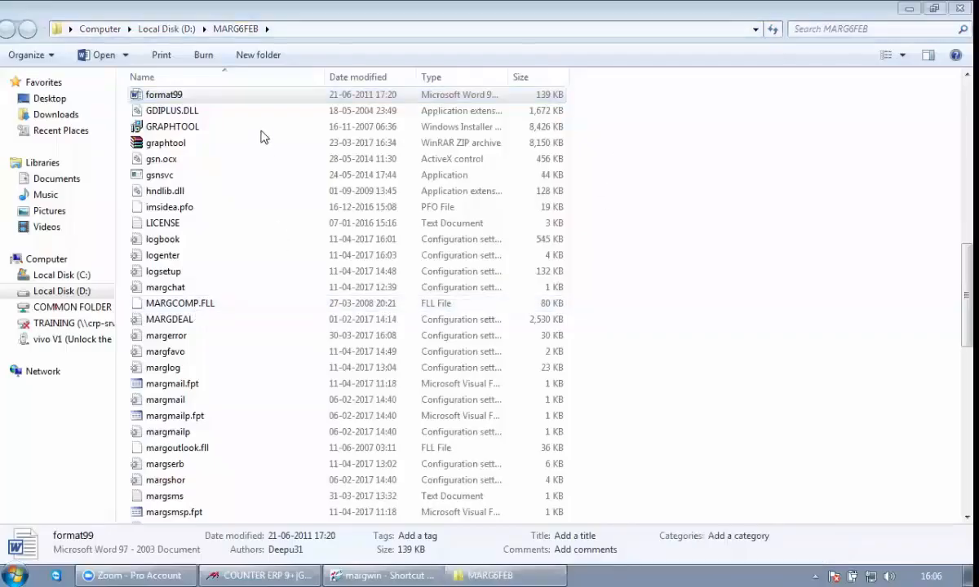
pyautogui.click(249, 96)
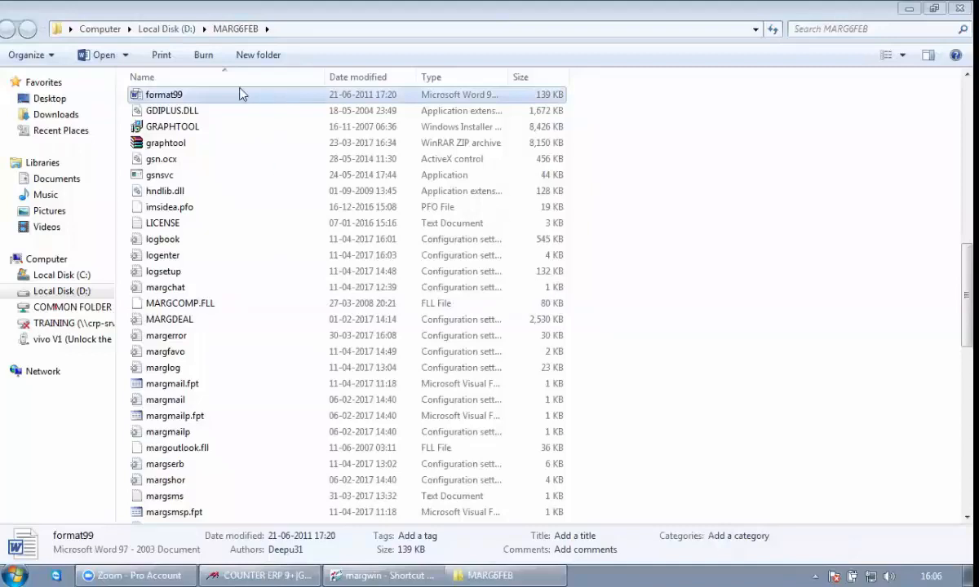
pyautogui.doubleClick(240, 95)
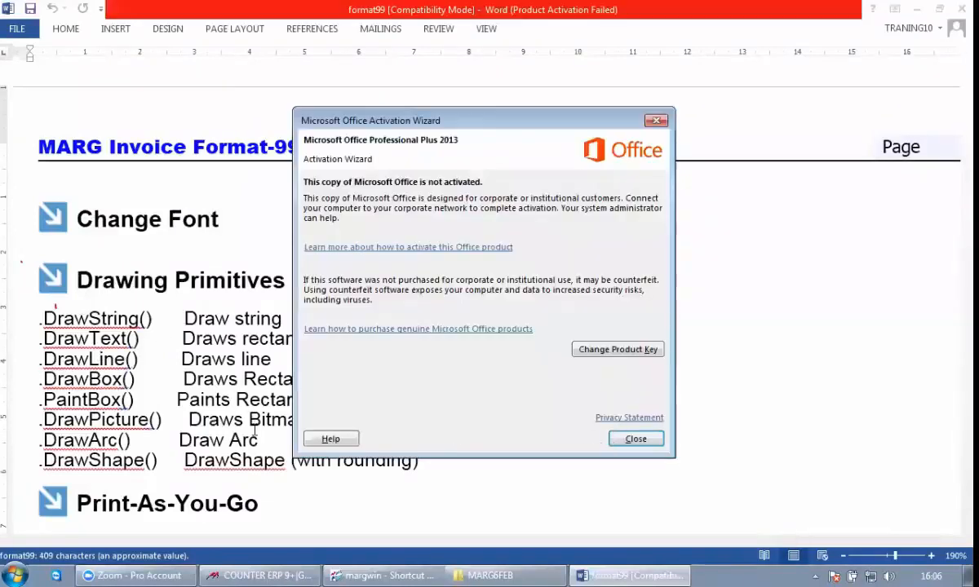
pyautogui.press('Escape')
# Step: Read the font style numbers and the DrawText alignment and colour parameters in the Format-99 developer's guide
pyautogui.scroll(-7, 186, 371)
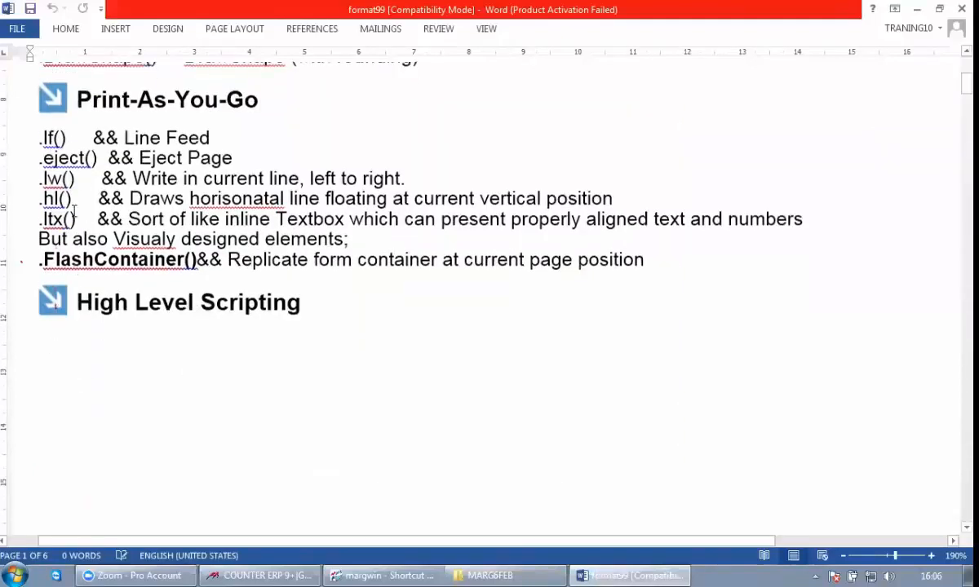
pyautogui.scroll(-10, 72, 204)
pyautogui.moveTo(128, 234); pyautogui.dragTo(67, 234)
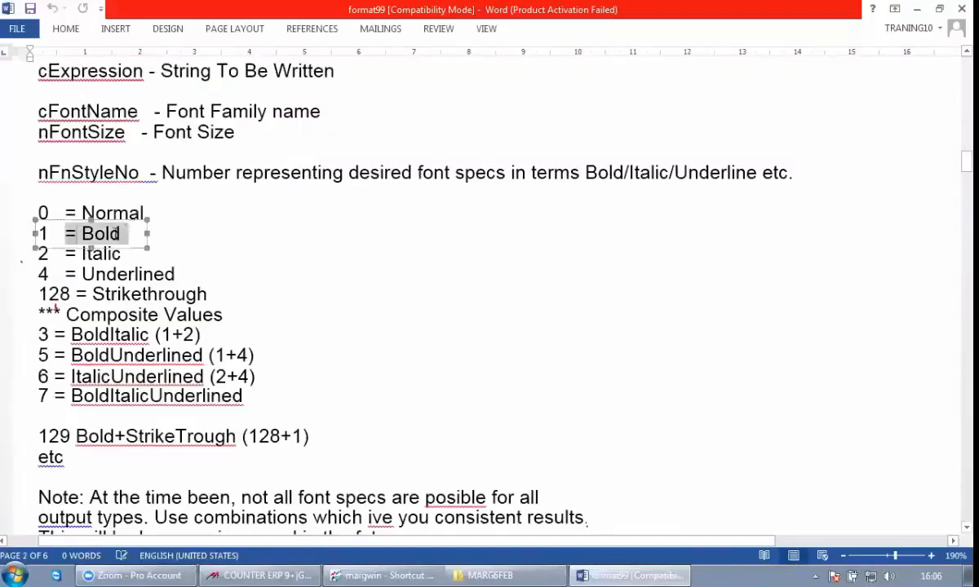
pyautogui.click(67, 253)
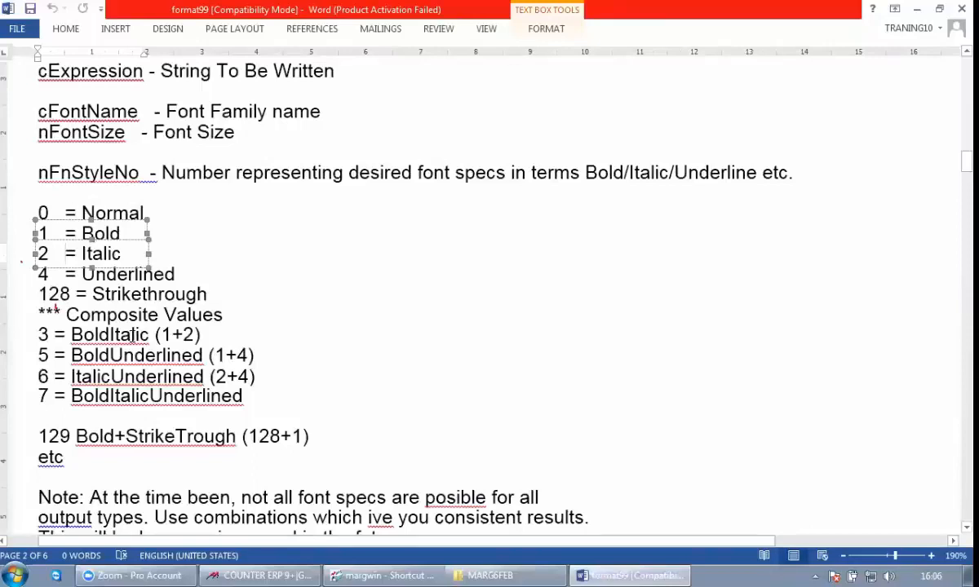
pyautogui.scroll(-5, 134, 335)
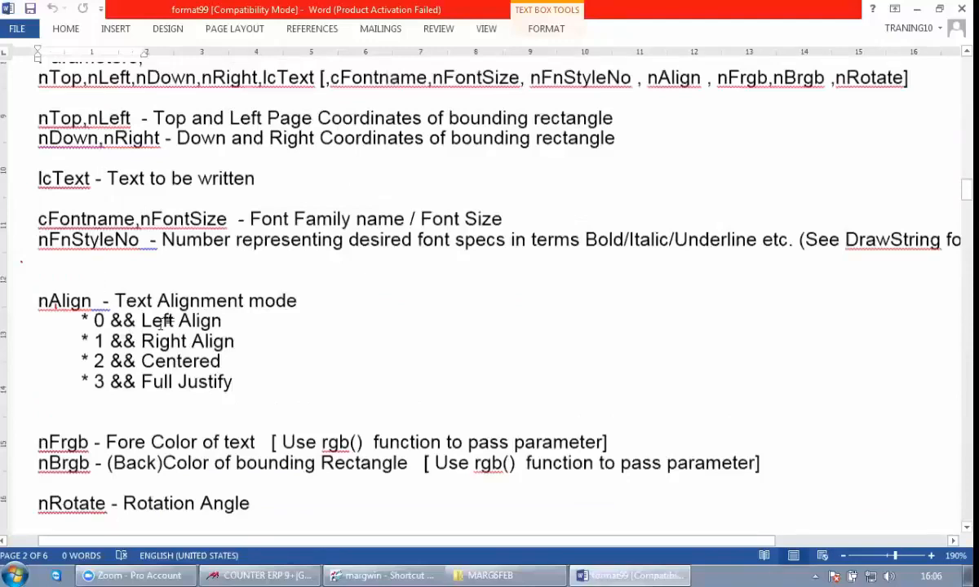
pyautogui.scroll(-2, 160, 323)
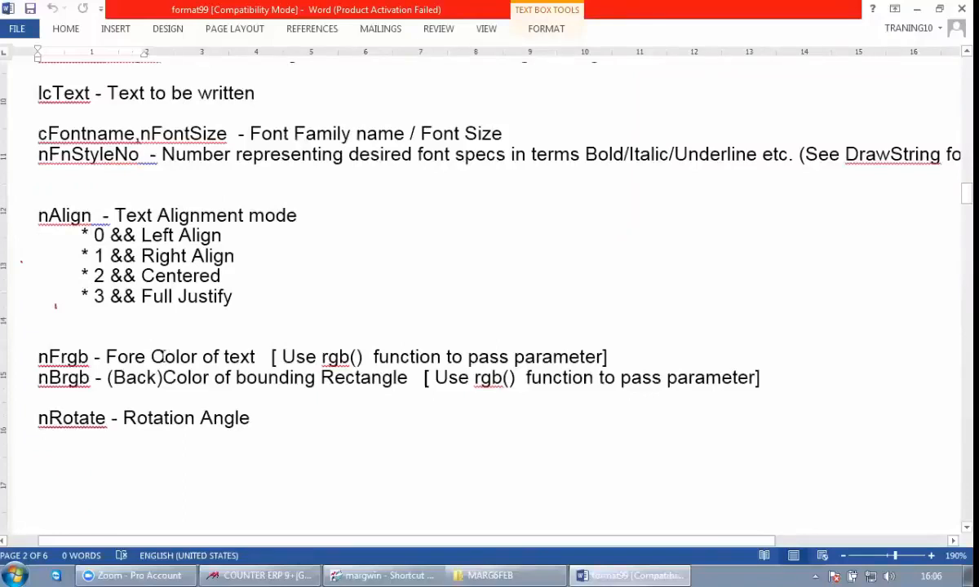
# Step: Skim the DrawLine, PaintBox, DrawPicture and print command sections to the end of the guide, and close it and its folder
pyautogui.scroll(-10, 204, 343)
pyautogui.scroll(-6, 245, 359)
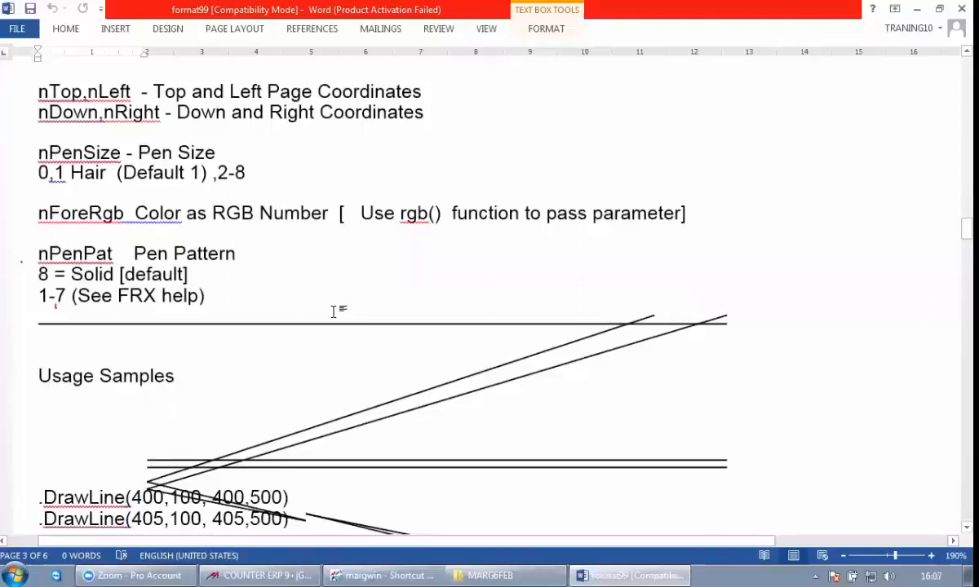
pyautogui.scroll(10, 332, 311)
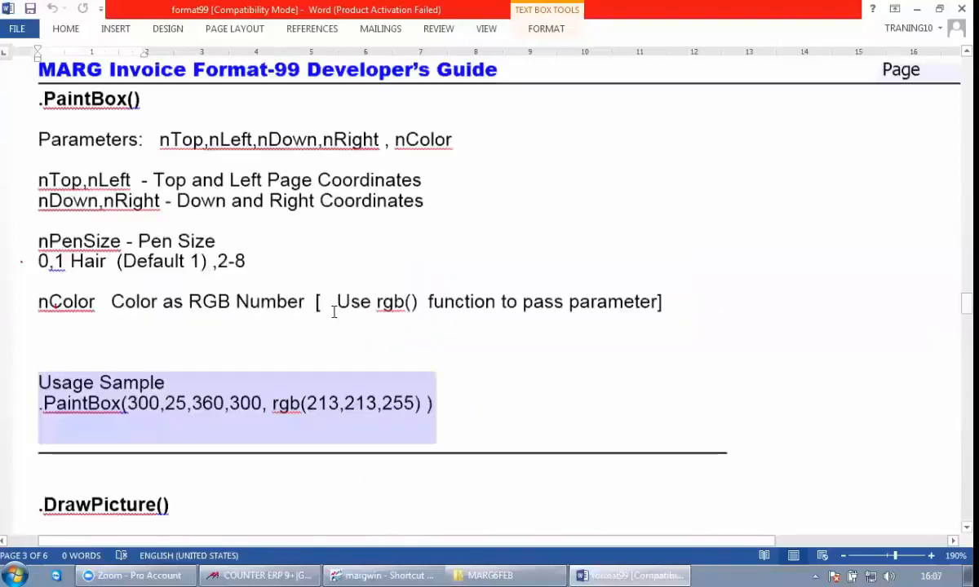
pyautogui.scroll(-5, 333, 310)
pyautogui.scroll(-4, 333, 310)
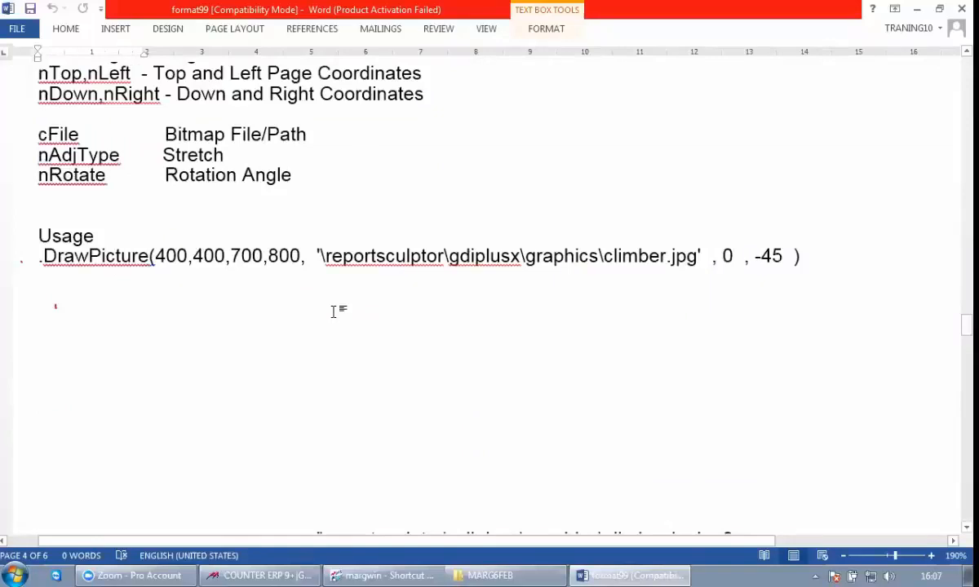
pyautogui.scroll(-10, 333, 311)
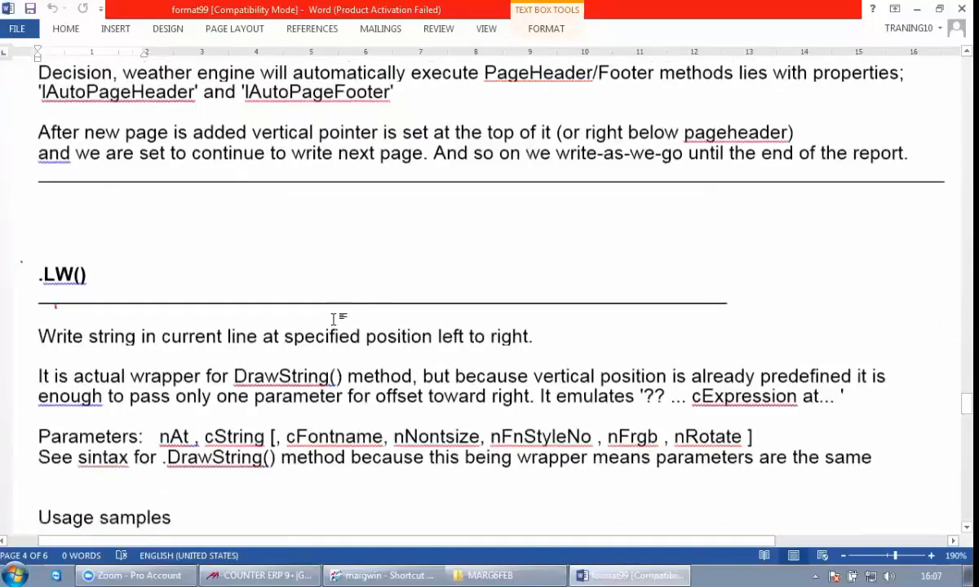
pyautogui.scroll(-10, 438, 246)
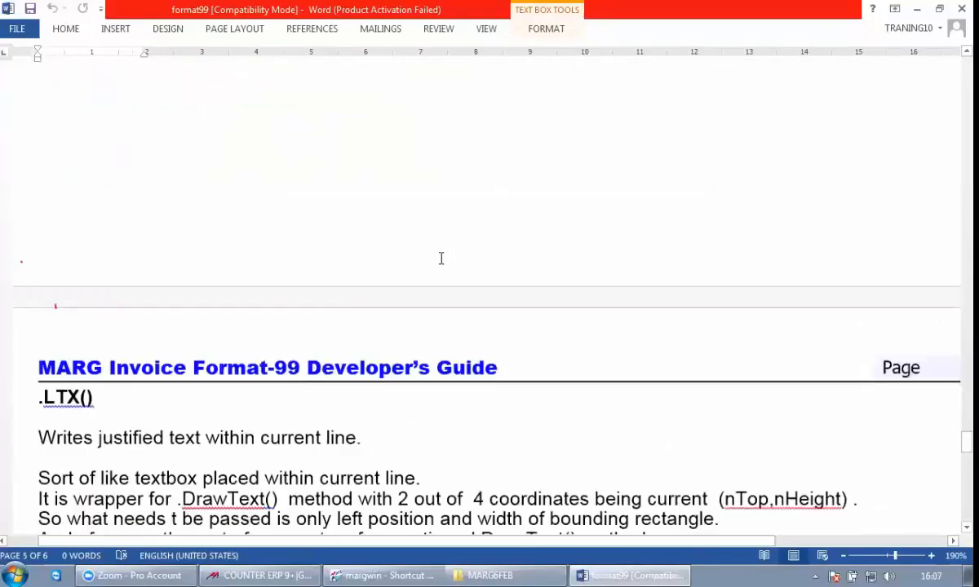
pyautogui.scroll(-10, 440, 254)
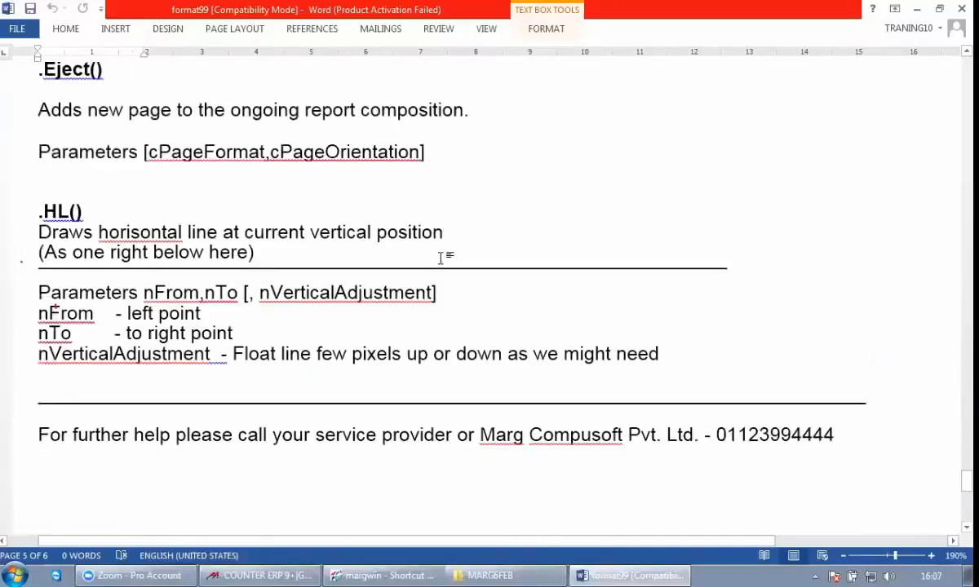
pyautogui.click(958, 8)
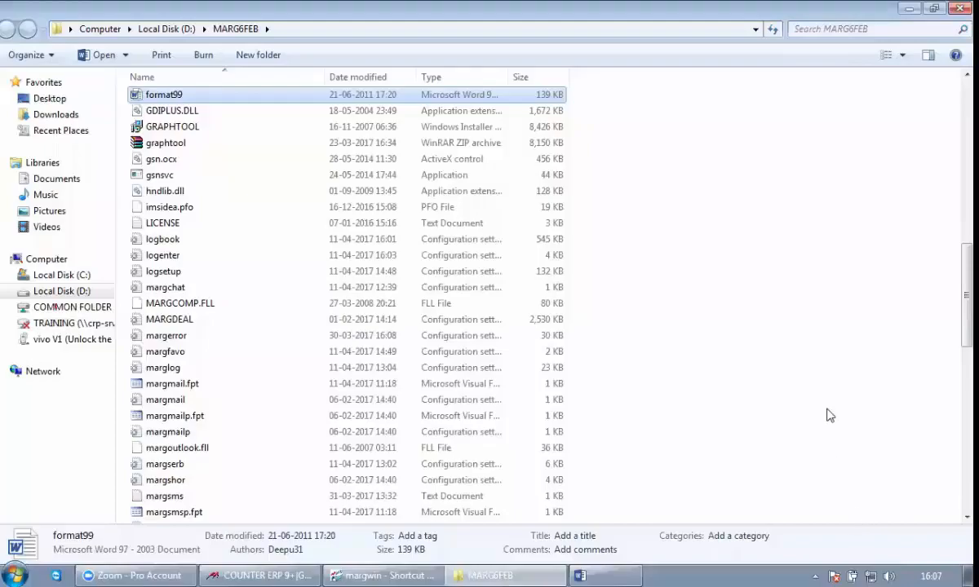
pyautogui.hotkey('alt', 'F4')
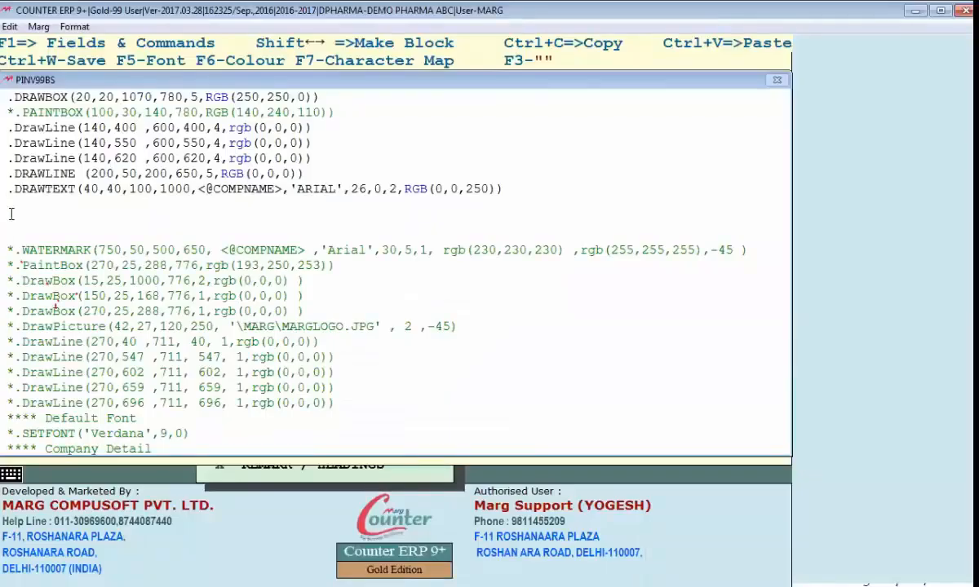
# Step: Move the MARGLOGO.JPG DrawPicture line directly below the DRAWTEXT command and remove its comment asterisk
pyautogui.click(189, 296)
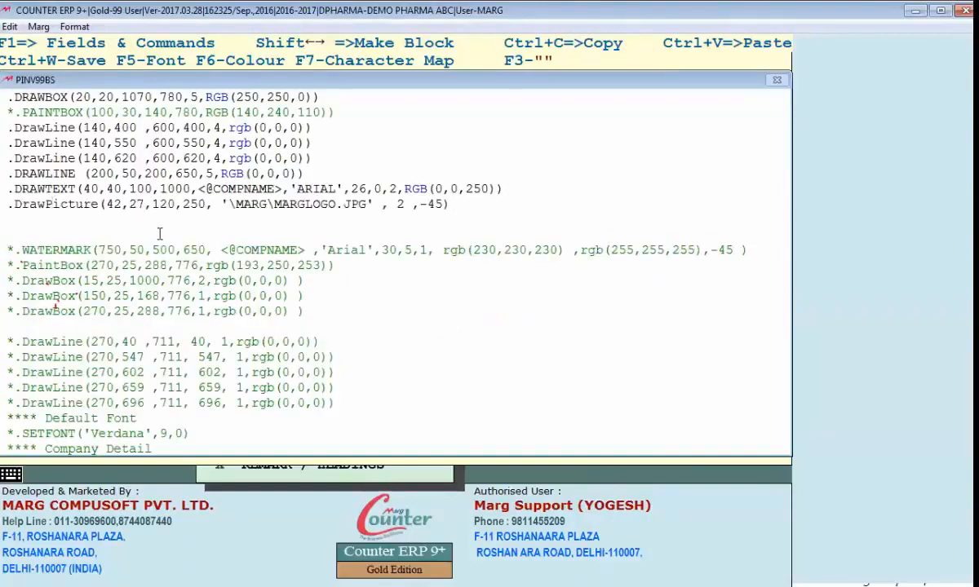
pyautogui.press('Right')
pyautogui.press('Right')
pyautogui.press('Right')
pyautogui.press('Right')
pyautogui.press('Right')
pyautogui.press('Right')
pyautogui.press('Right')
# Step: Set the third and fourth coordinates of the DrawPicture command to 100 and 100
pyautogui.press('Right')
pyautogui.press('Right')
pyautogui.press('Right')
pyautogui.press('Right')
pyautogui.press('Right')
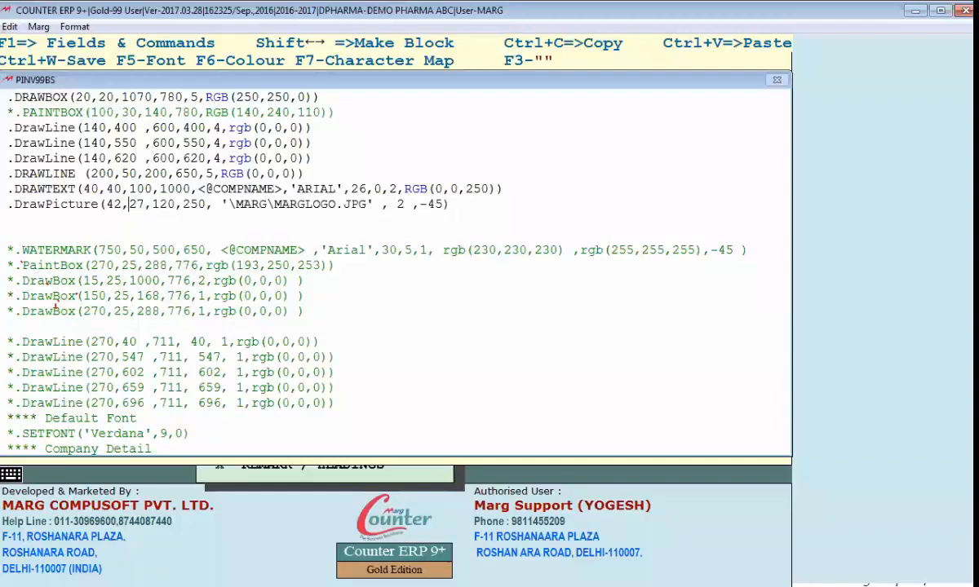
pyautogui.press('Right')
pyautogui.press('Right')
pyautogui.press('Delete')
pyautogui.write('0')
pyautogui.press('Right')
pyautogui.press('Right')
pyautogui.press('Delete')
pyautogui.press('Delete')
pyautogui.write('10')
pyautogui.press('Right')
pyautogui.press('Right')
pyautogui.press('Right')
pyautogui.press('Right')
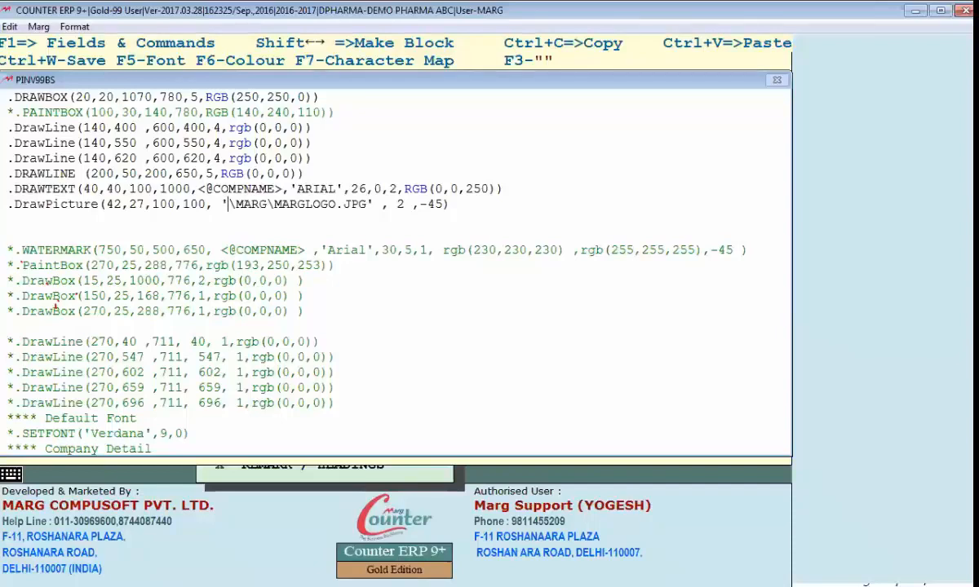
# Step: Minimize the ERP window and open the MARG6FEB folder containing the margwin program from its desktop shortcut
pyautogui.click(915, 9)
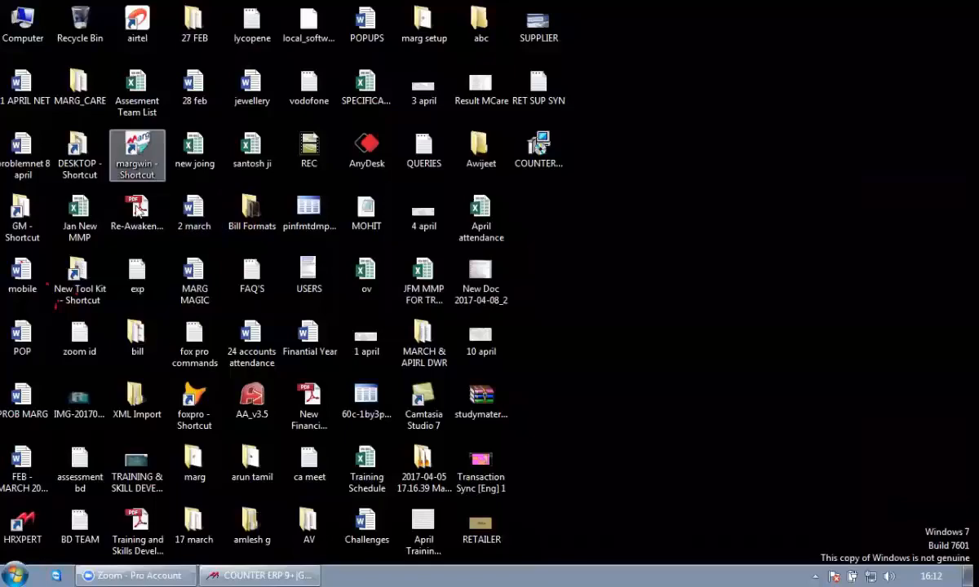
pyautogui.rightClick(135, 157)
pyautogui.click(193, 214)
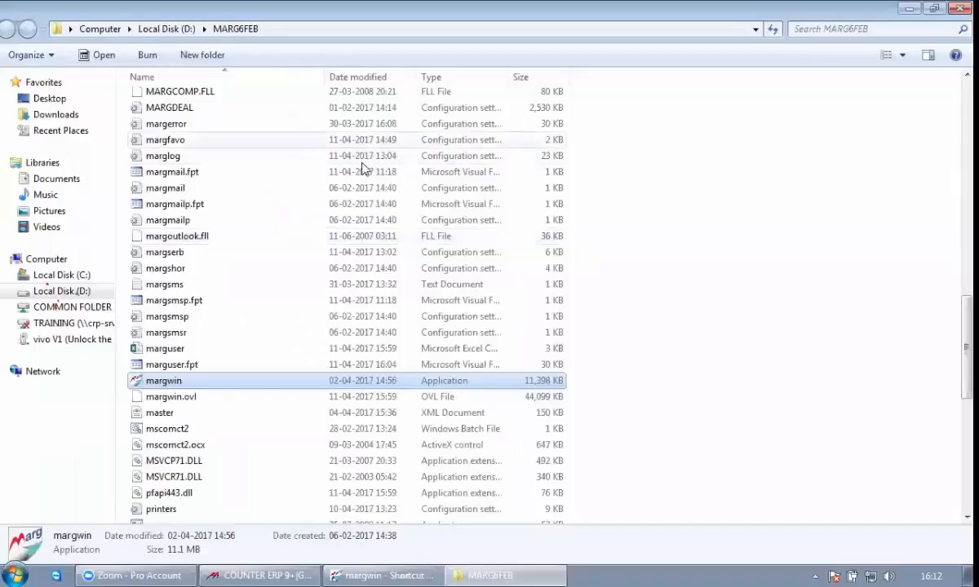
# Step: Open the photo folder inside MARG6FEB, view the mlogo picture and close the viewer
pyautogui.write('photo')
pyautogui.press('Return')
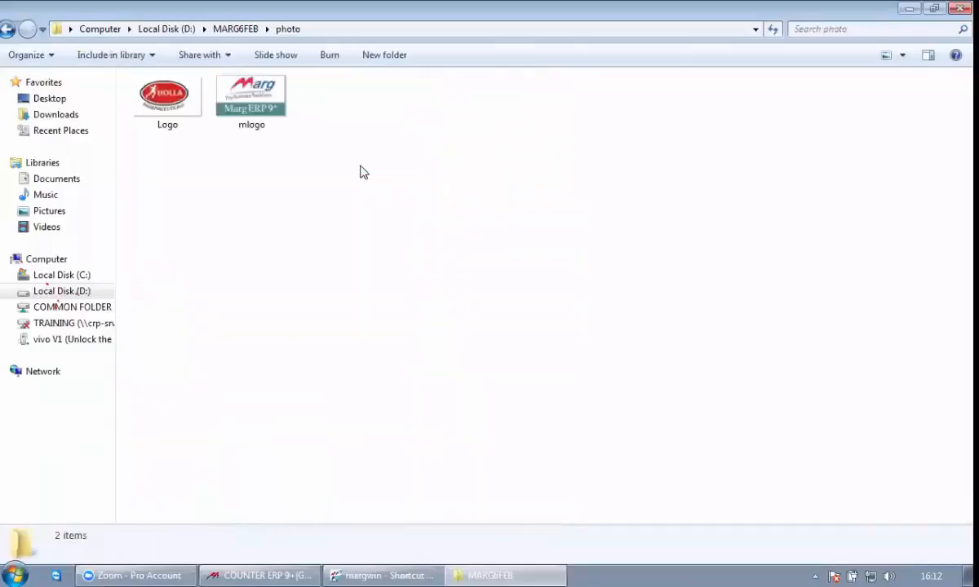
pyautogui.press('m')
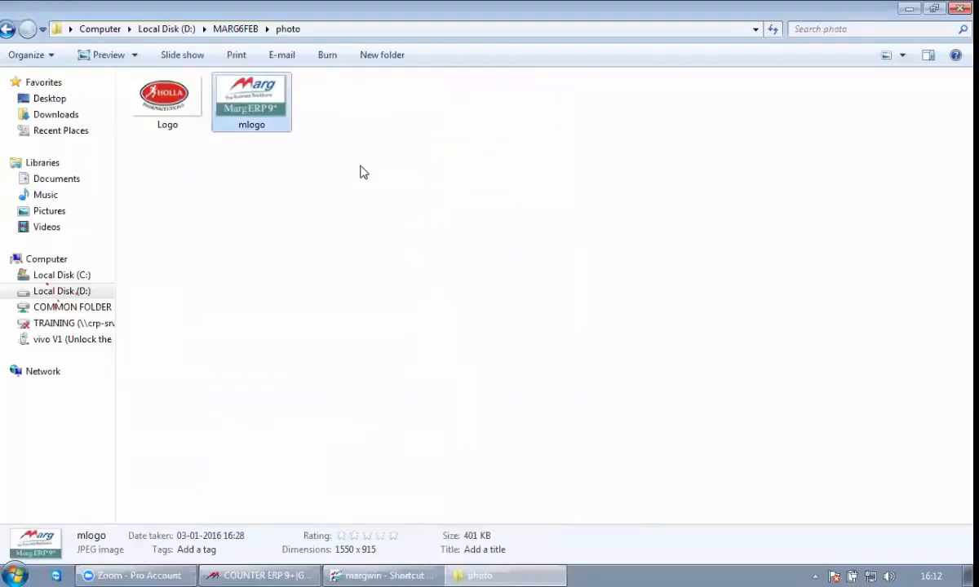
pyautogui.press('Return')
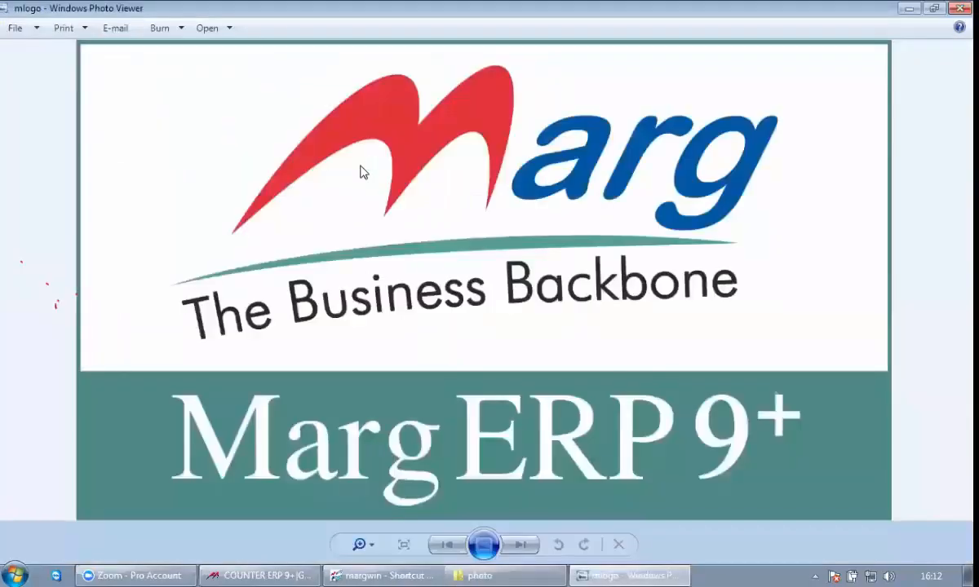
pyautogui.hotkey('alt', 'F4')
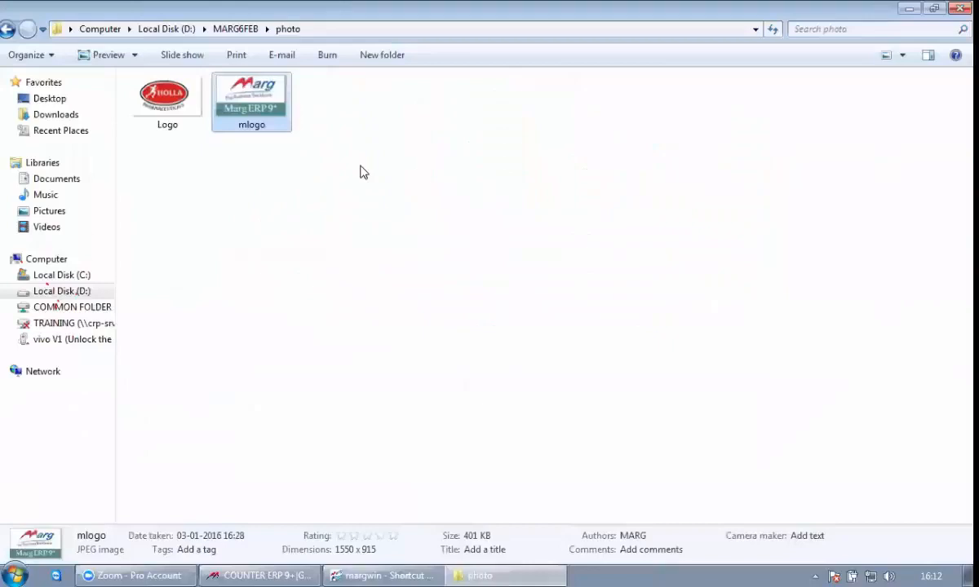
# Step: Copy the \MARG6FEB\photo part of the picture folder's path
pyautogui.click(383, 36)
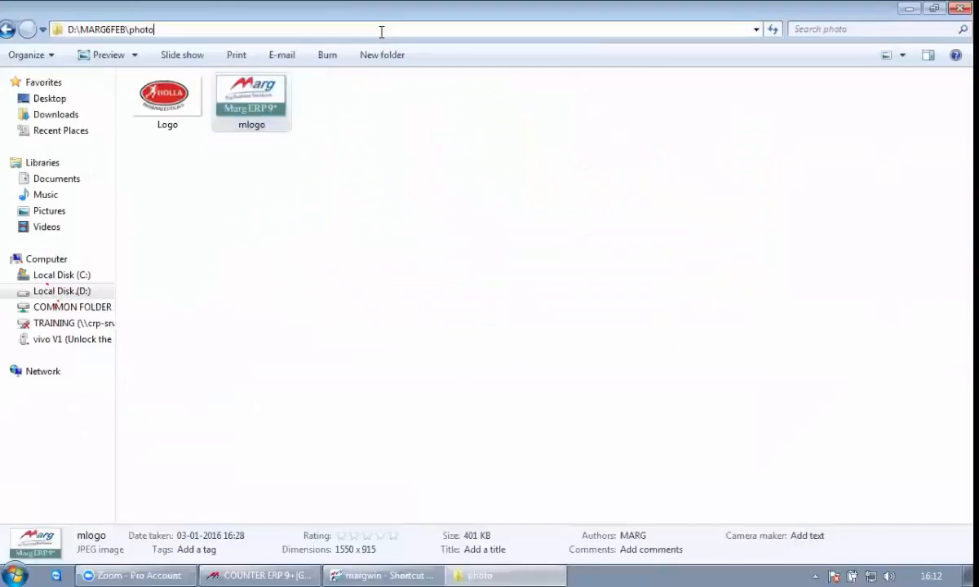
pyautogui.press('Left')
pyautogui.hotkey('shift', 'Right')
pyautogui.hotkey('shift', 'Right')
pyautogui.hotkey('shift', 'Right')
pyautogui.hotkey('shift', 'Right')
pyautogui.hotkey('shift', 'Right')
pyautogui.hotkey('shift', 'Right')
pyautogui.hotkey('shift', 'Right')
pyautogui.hotkey('shift', 'Right')
pyautogui.hotkey('shift', 'Right')
pyautogui.hotkey('shift', 'Right')
pyautogui.hotkey('shift', 'Right')
pyautogui.hotkey('shift', 'Right')
pyautogui.hotkey('shift', 'Right')
pyautogui.hotkey('shift', 'Right')
pyautogui.hotkey('shift', 'Right')
pyautogui.hotkey('ctrl', 'c')
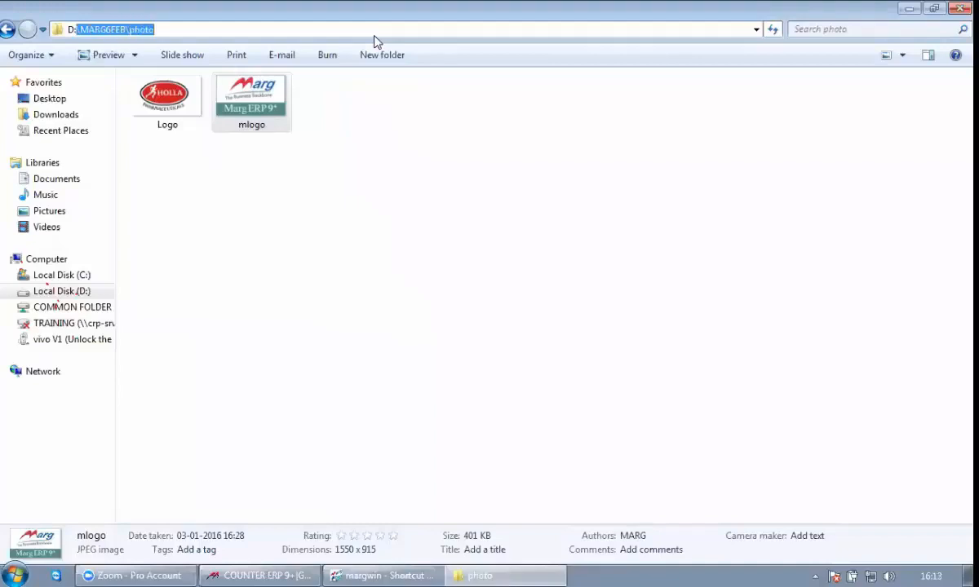
# Step: Switch to Counter ERP and replace the DrawPicture file path with '\MARG6FEB\photo\MLOGO.JPG'
pyautogui.hotkey('alt', 'Tab')
pyautogui.hotkey('alt', 'Tab')
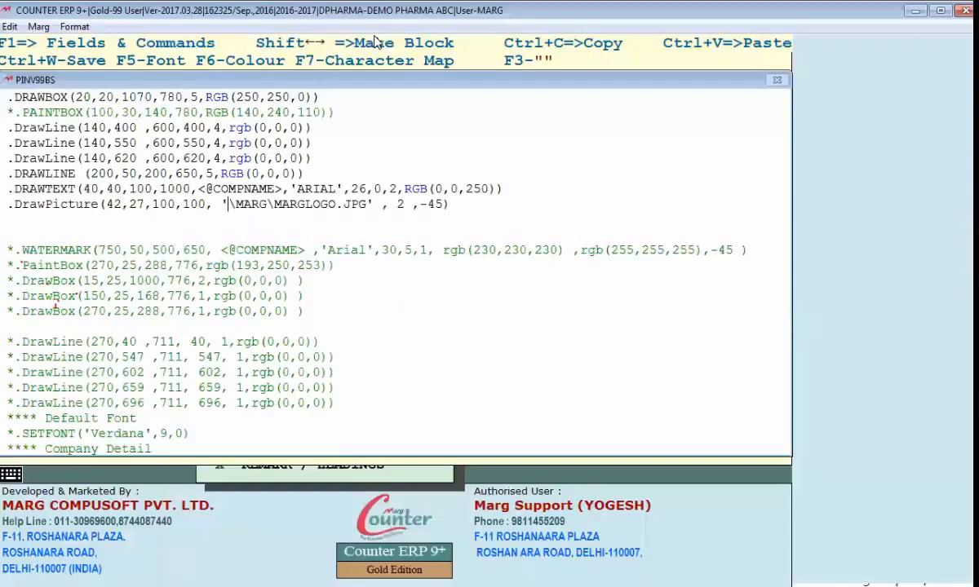
pyautogui.hotkey('shift', 'Right')
pyautogui.hotkey('shift', 'Right')
pyautogui.hotkey('shift', 'Right')
pyautogui.hotkey('shift', 'Right')
pyautogui.hotkey('shift', 'Right')
pyautogui.hotkey('shift', 'Right')
pyautogui.hotkey('shift', 'Right')
pyautogui.hotkey('shift', 'Right')
pyautogui.hotkey('shift', 'Right')
pyautogui.hotkey('shift', 'Right')
pyautogui.hotkey('shift', 'Right')
pyautogui.hotkey('shift', 'Right')
pyautogui.hotkey('shift', 'Right')
pyautogui.hotkey('shift', 'Right')
pyautogui.hotkey('shift', 'Right')
pyautogui.hotkey('shift', 'Right')
pyautogui.hotkey('shift', 'Right')
pyautogui.hotkey('shift', 'Right')
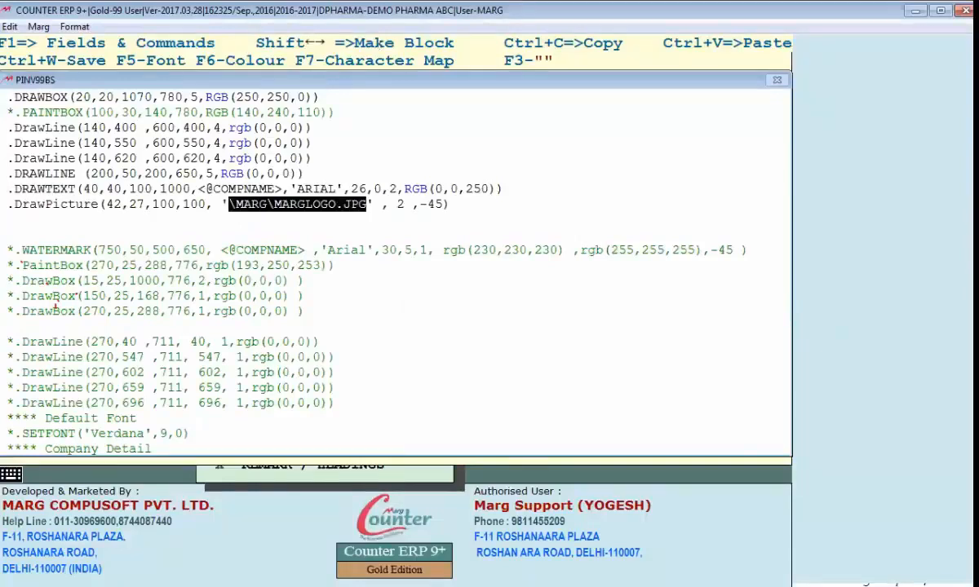
pyautogui.hotkey('ctrl', 'v')
pyautogui.write('\\MLOGO.JPG')
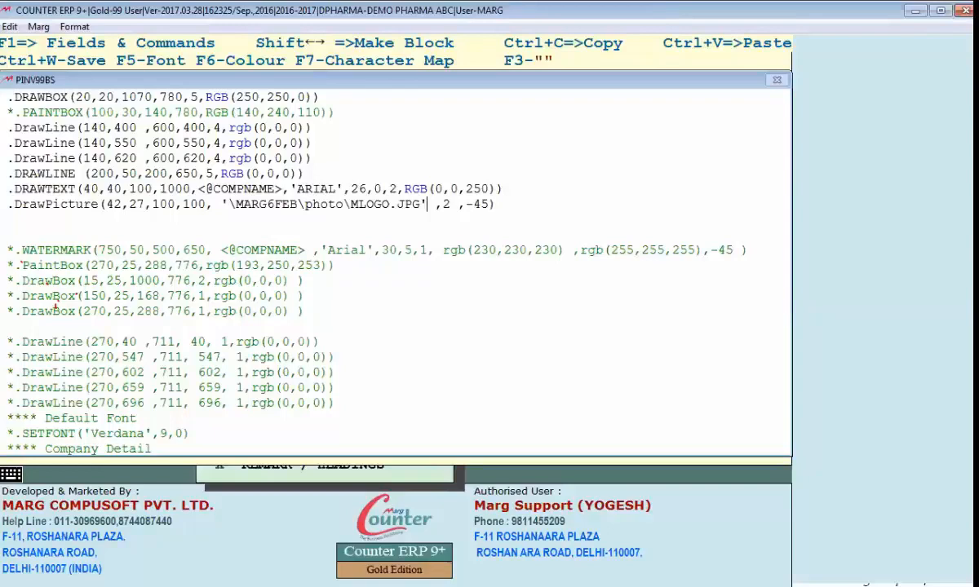
# Step: Save the header, preview the bill with the logo picture and close the preview
pyautogui.press('Escape')
pyautogui.press('Return')
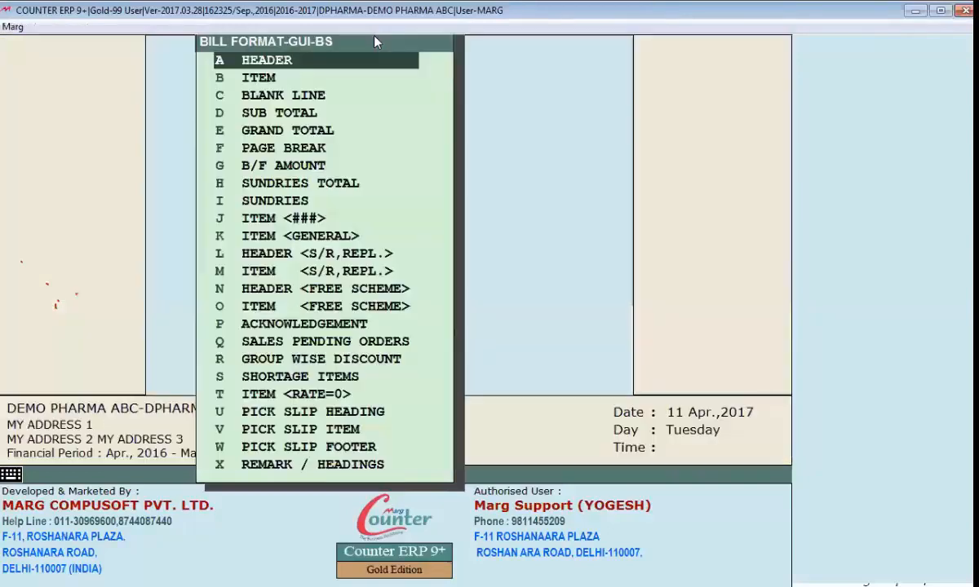
pyautogui.hotkey('ctrl', 'l')
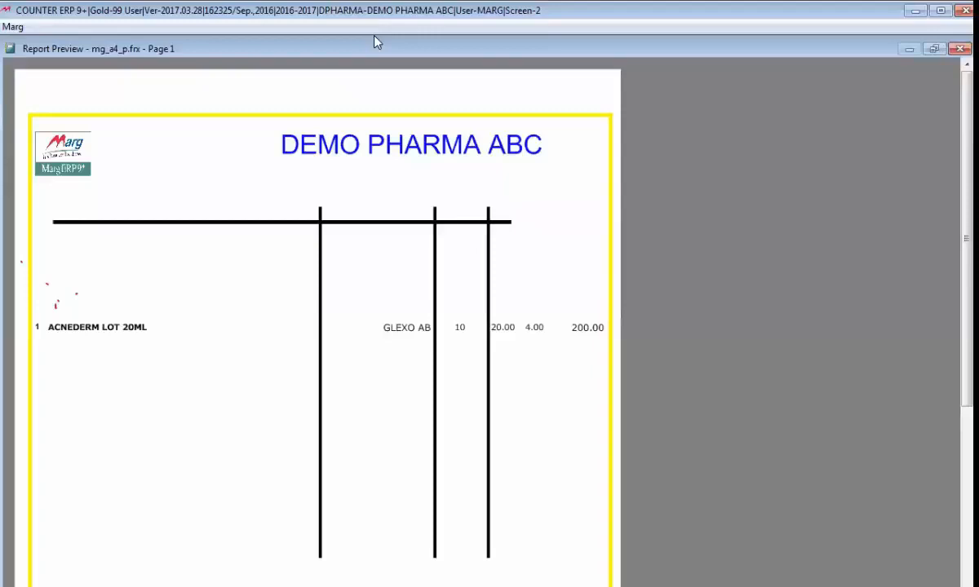
pyautogui.press('Escape')
# Step: Check the file names in the photo folder, try LOGO.JPG in the DrawPicture command, and change it back to MLOGO.JPG
pyautogui.hotkey('alt', 'Tab')
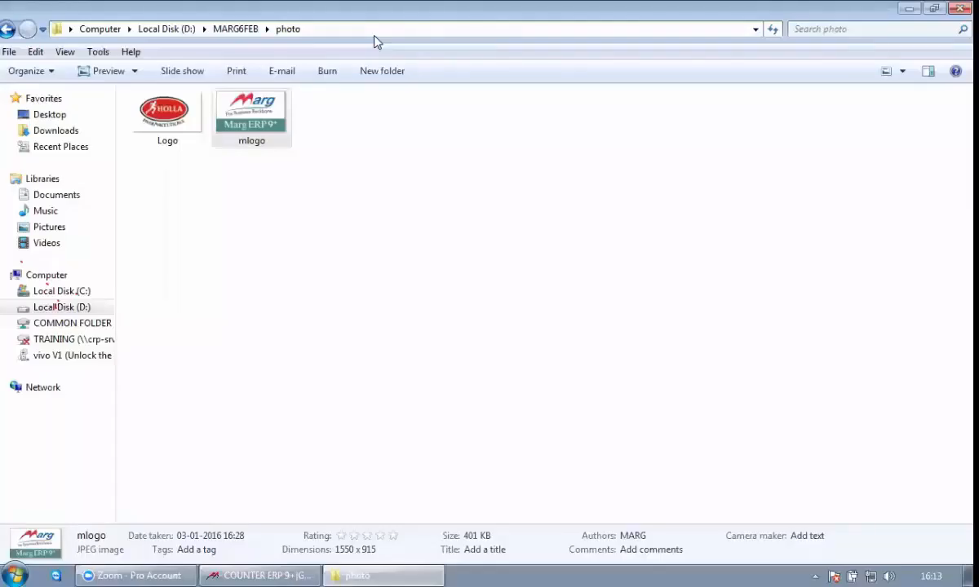
pyautogui.hotkey('alt', 'Tab')
pyautogui.hotkey('alt', 'Tab')
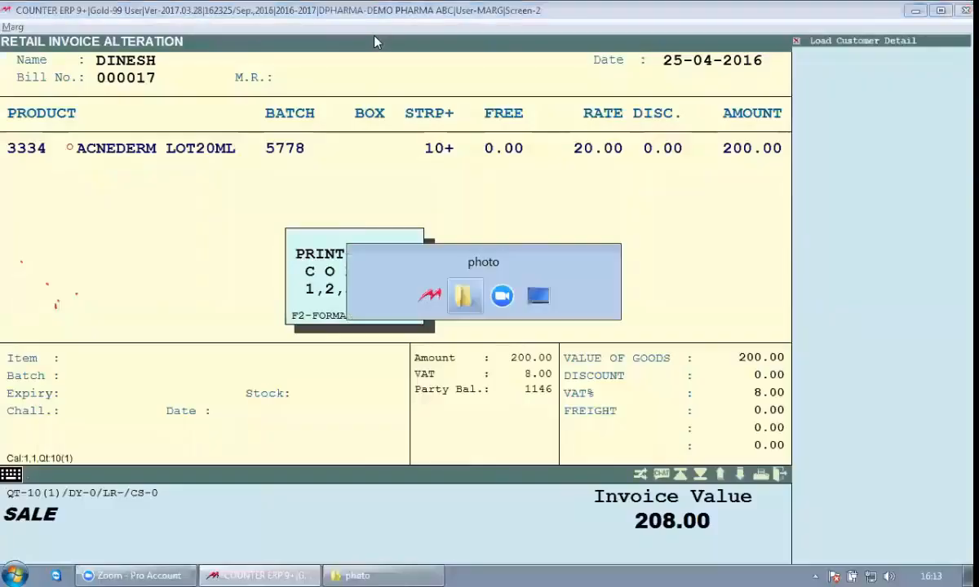
pyautogui.hotkey('alt', 'Tab')
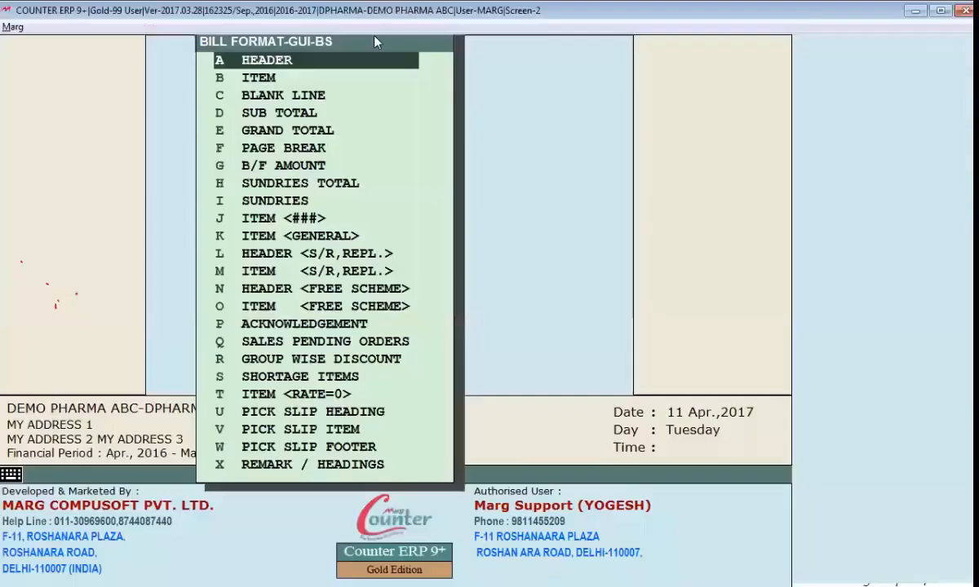
pyautogui.press('Return')
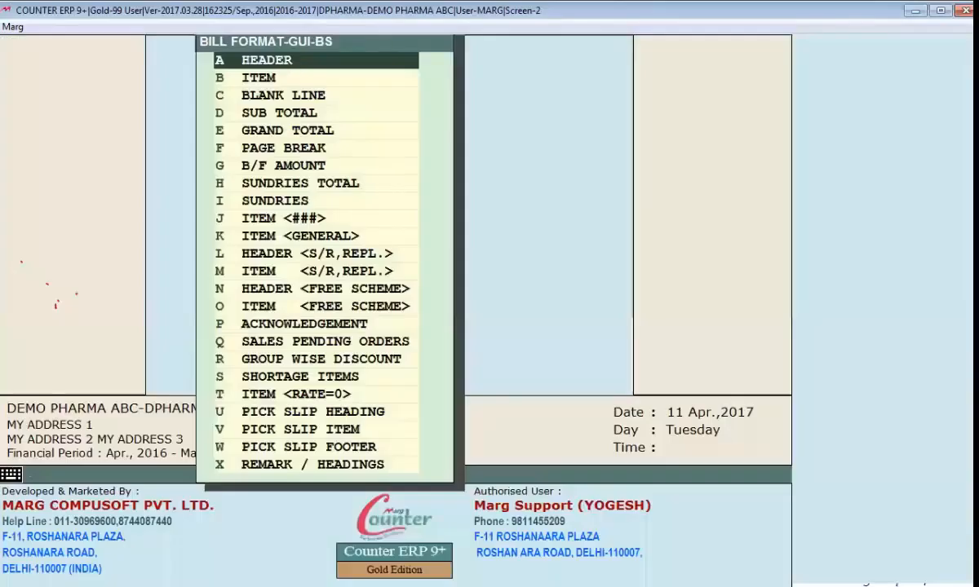
pyautogui.press('Return')
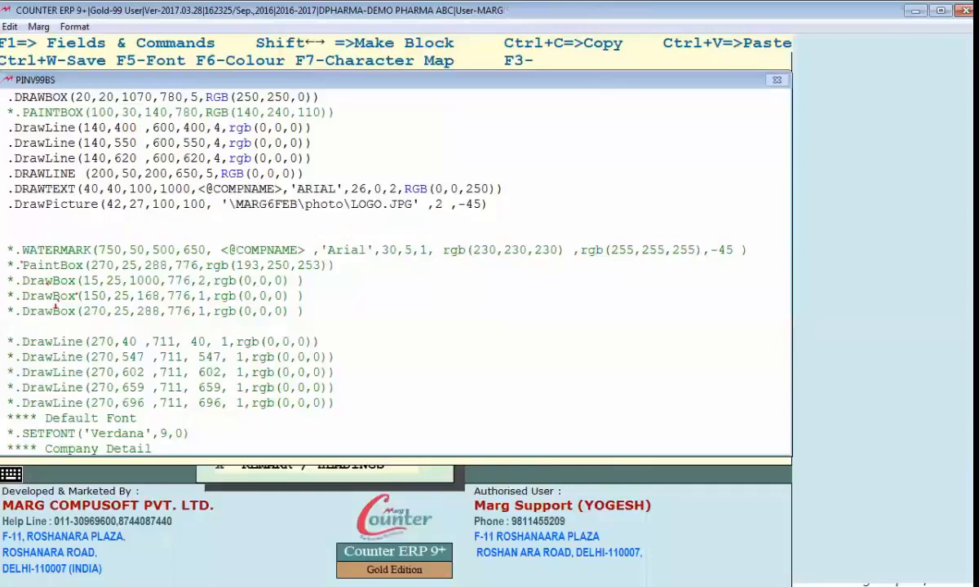
pyautogui.write('M')
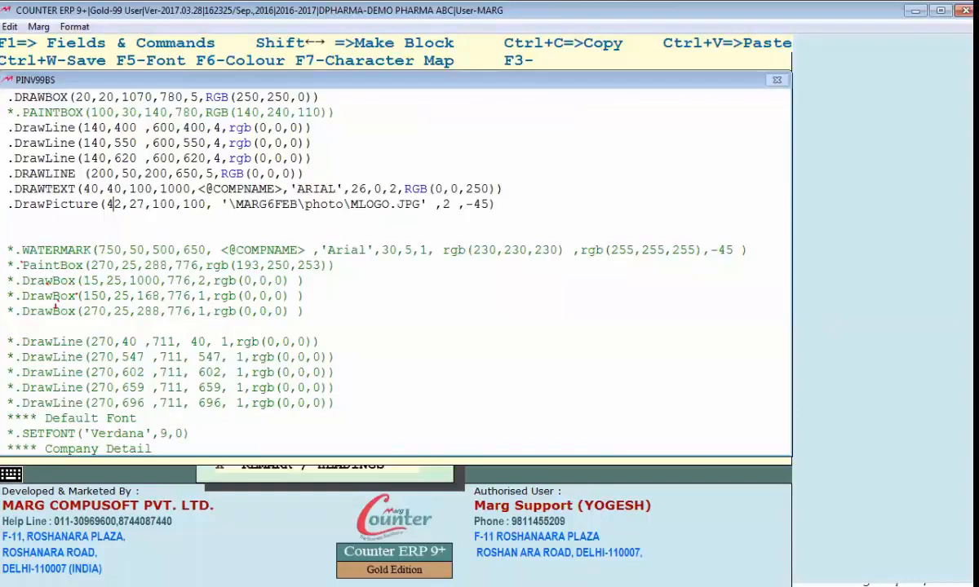
# Step: Set the third and fourth values of the DrawPicture command to 150 and 150, and preview the bill
pyautogui.press('Right')
pyautogui.press('Right')
pyautogui.press('Right')
pyautogui.press('Right')
pyautogui.press('Right')
pyautogui.press('Right')
pyautogui.press('Delete')
pyautogui.write('5')
pyautogui.press('Right')
pyautogui.press('Right')
pyautogui.press('Right')
pyautogui.press('Delete')
pyautogui.write('5')
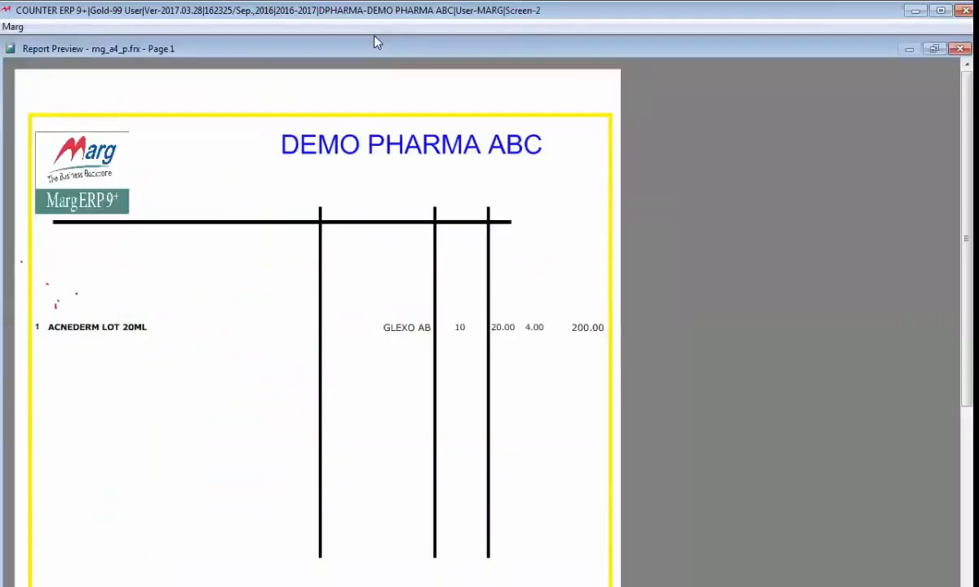
# Step: Set the fourth DrawPicture value to 250, save the header and preview the bill with the resized logo
pyautogui.press('Escape')
pyautogui.press('Escape')
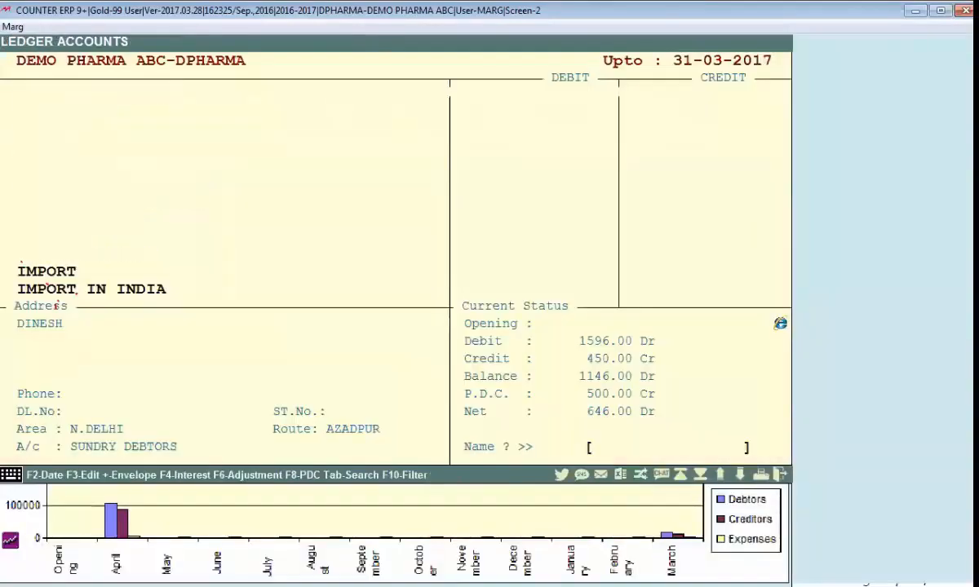
pyautogui.press('Escape')
pyautogui.press('Return')
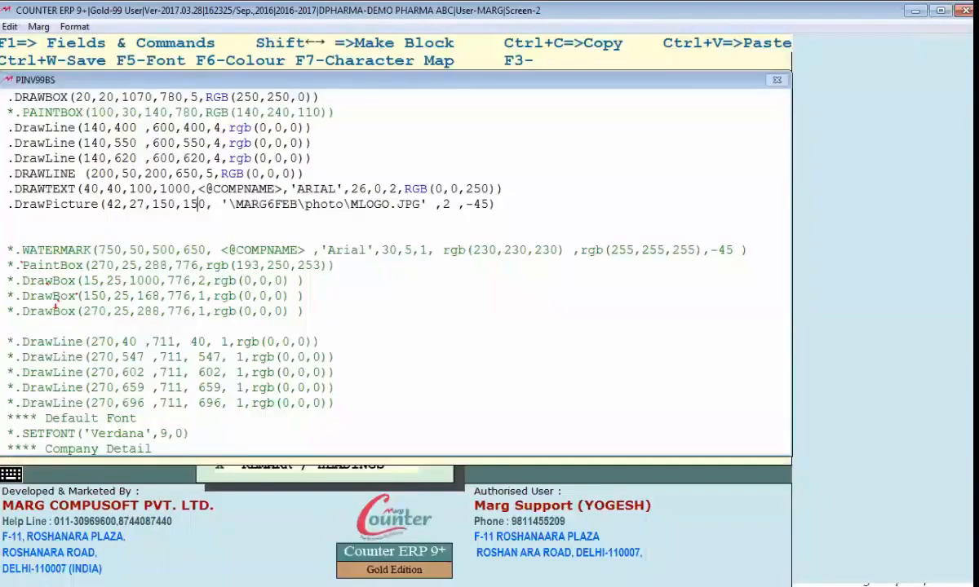
pyautogui.write('2')
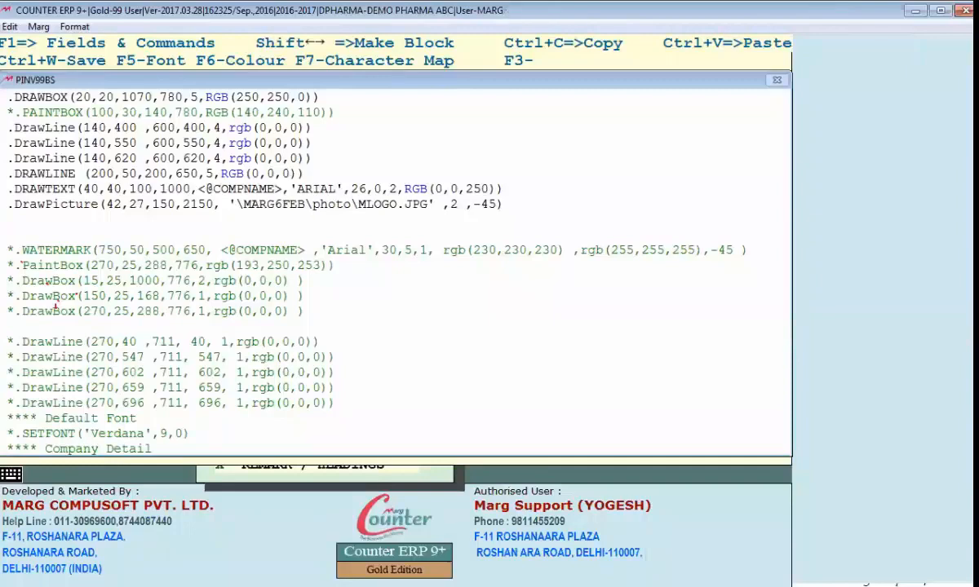
pyautogui.hotkey('ctrl', 'w')
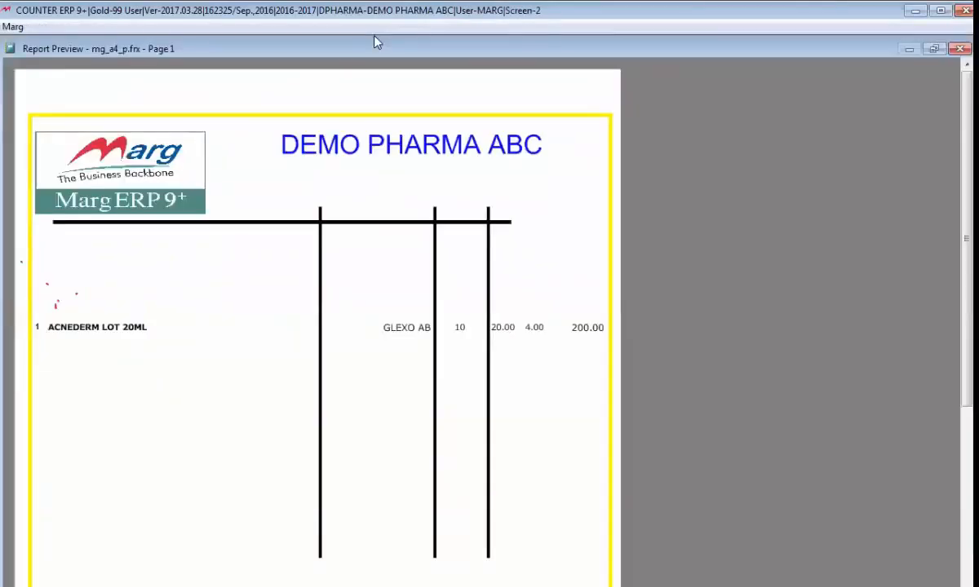
pyautogui.press('Escape')
# Step: Reopen the header format and review the file path and remaining arguments of the DrawPicture command
pyautogui.press('Escape')
pyautogui.press('Escape')
pyautogui.press('Escape')
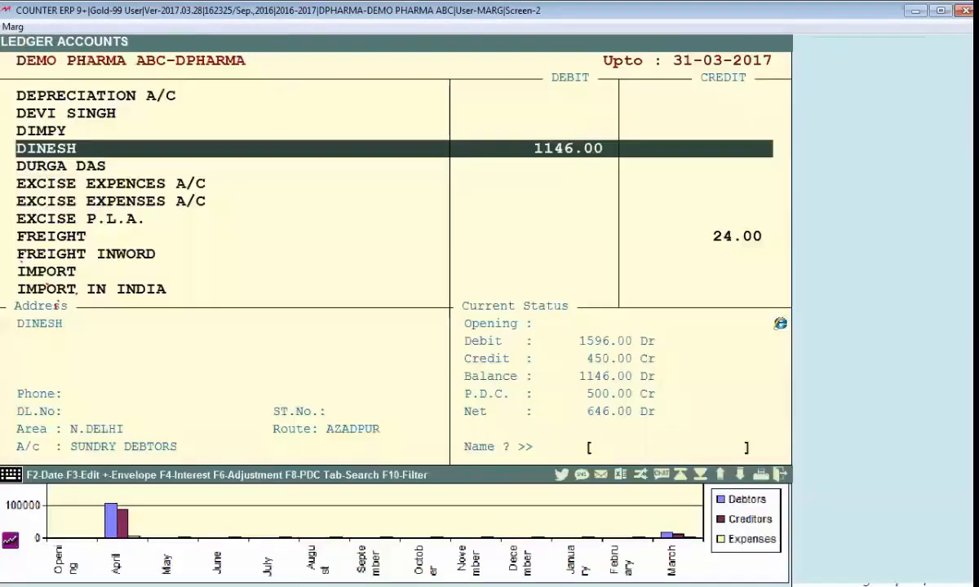
pyautogui.press('Escape')
pyautogui.press('Return')
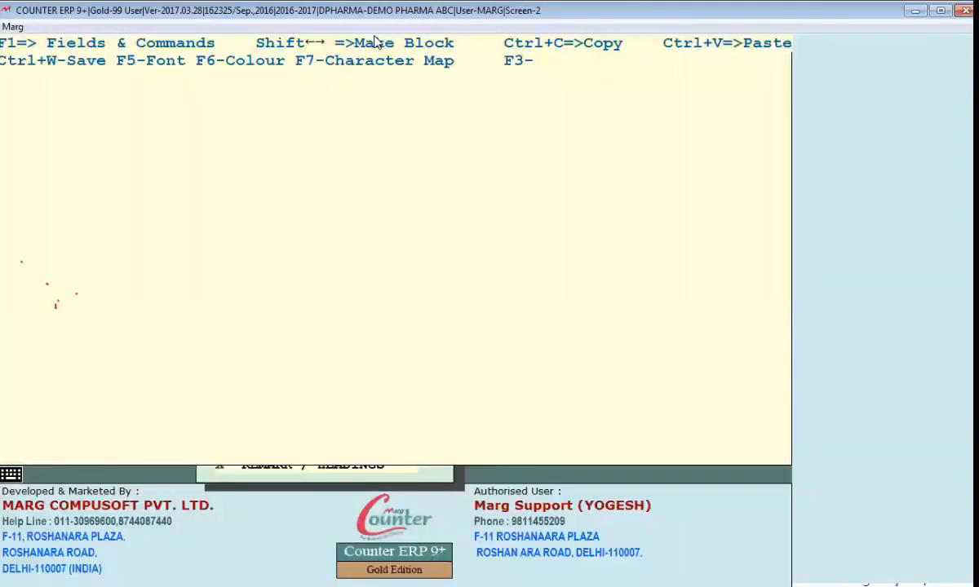
pyautogui.press('Right')
pyautogui.press('Right')
pyautogui.press('Right')
pyautogui.press('Right')
pyautogui.press('Right')
pyautogui.press('Right')
pyautogui.press('Right')
pyautogui.press('Right')
pyautogui.press('Right')
pyautogui.press('Right')
pyautogui.press('Right')
pyautogui.press('Right')
pyautogui.press('Right')
pyautogui.press('Right')
pyautogui.press('Right')
pyautogui.press('Right')
pyautogui.press('Right')
pyautogui.press('Right')
pyautogui.press('Right')
pyautogui.press('Right')
pyautogui.press('Right')
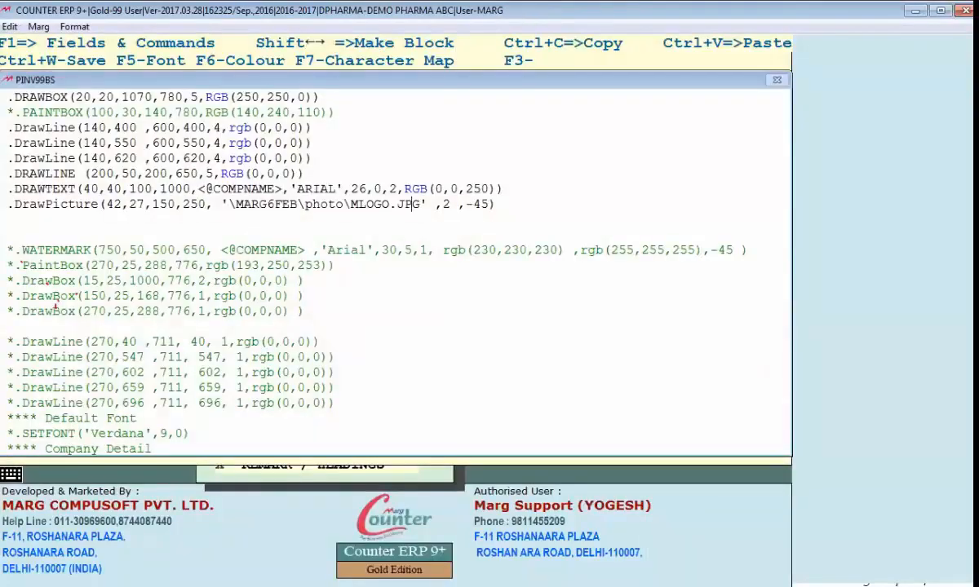
pyautogui.press('Right')
pyautogui.press('Right')
pyautogui.press('Right')
pyautogui.press('Right')
pyautogui.press('Right')
pyautogui.press('Left')
pyautogui.press('Left')
pyautogui.press('Left')
pyautogui.press('Left')
pyautogui.press('Left')
pyautogui.press('Left')
pyautogui.press('Left')
pyautogui.press('Left')
pyautogui.press('Left')
pyautogui.press('Left')
pyautogui.press('Left')
pyautogui.press('Left')
pyautogui.press('Left')
pyautogui.press('Left')
pyautogui.press('Left')
pyautogui.press('Left')
pyautogui.press('Left')
pyautogui.press('Left')
pyautogui.press('Left')
pyautogui.press('Left')
pyautogui.press('Left')
pyautogui.press('Left')
pyautogui.press('Left')
pyautogui.press('Left')
pyautogui.press('Left')
pyautogui.press('Left')
pyautogui.press('Left')
pyautogui.press('Left')
pyautogui.press('Left')
pyautogui.press('Left')
pyautogui.press('Left')
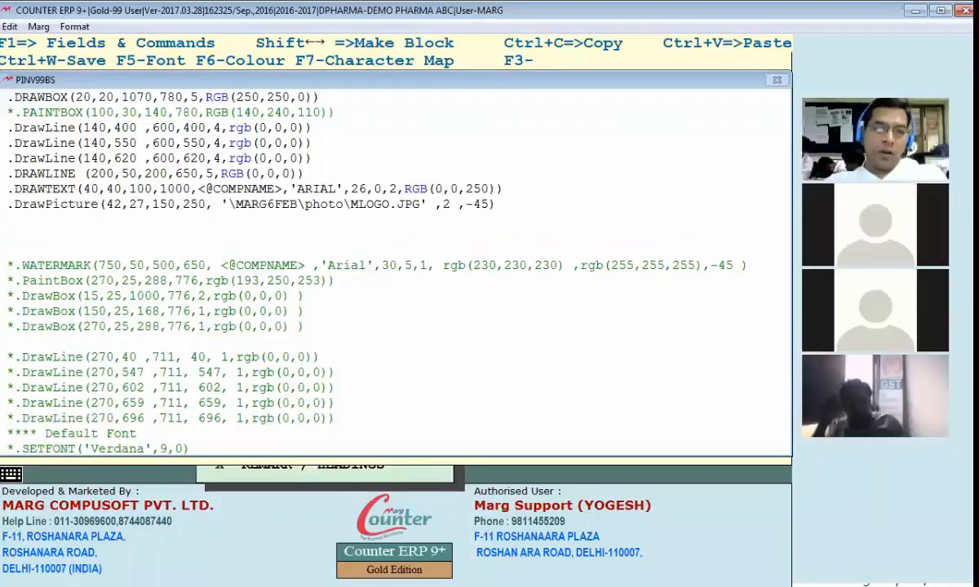
# Step: Remove the comment asterisk from the WATERMARK command
pyautogui.press('Down')
pyautogui.press('Up')
pyautogui.press('Down')
pyautogui.press('Down')
pyautogui.press('Down')
pyautogui.press('Delete')
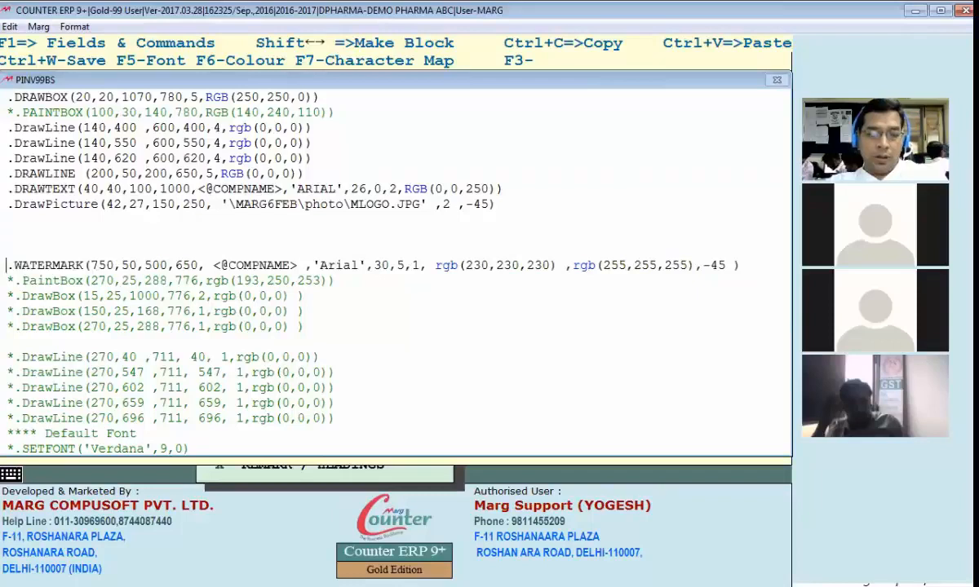
# Step: Save the header, preview the bill with the company name watermark and close the preview
pyautogui.hotkey('ctrl', 'w')
pyautogui.press('Return')
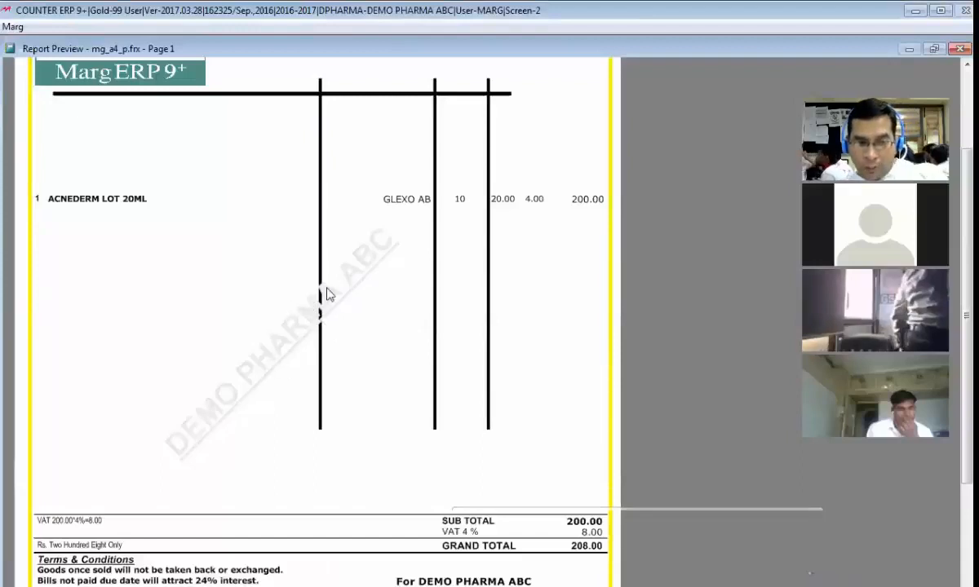
pyautogui.press('Escape')
pyautogui.press('Escape')
pyautogui.press('Escape')
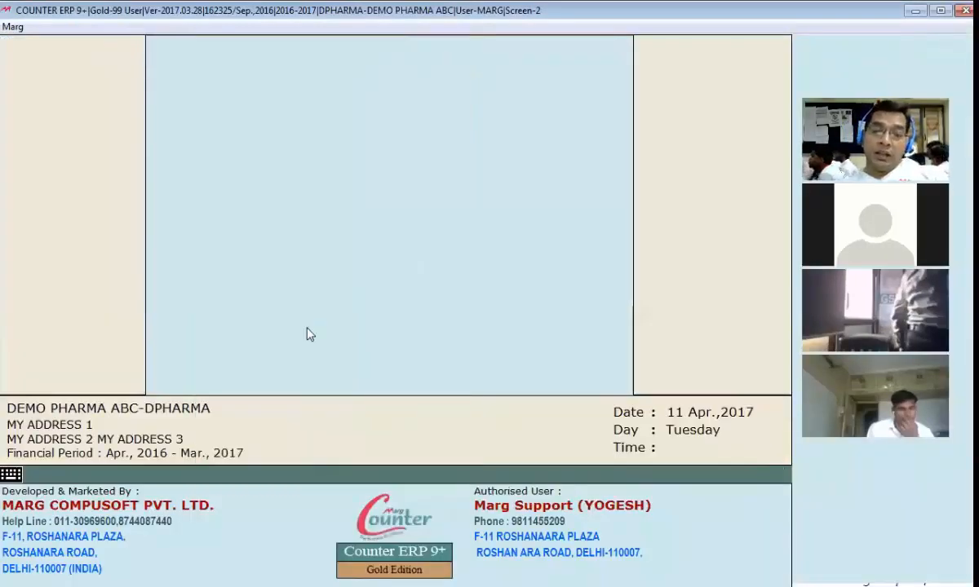
# Step: Reopen the BS header format and move the WATERMARK command to a new first line above the DRAWBOX command
pyautogui.press('Escape')
pyautogui.press('b')
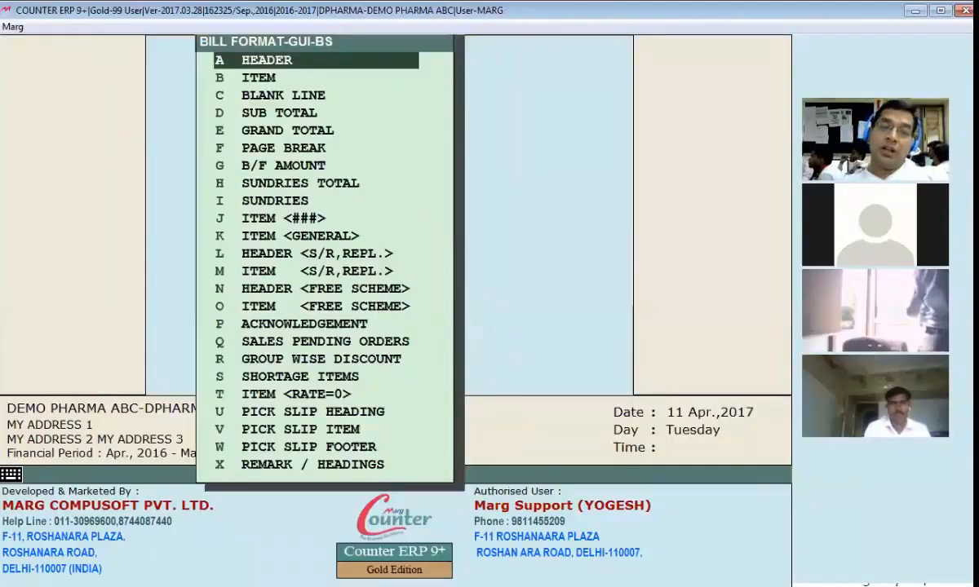
pyautogui.press('Return')
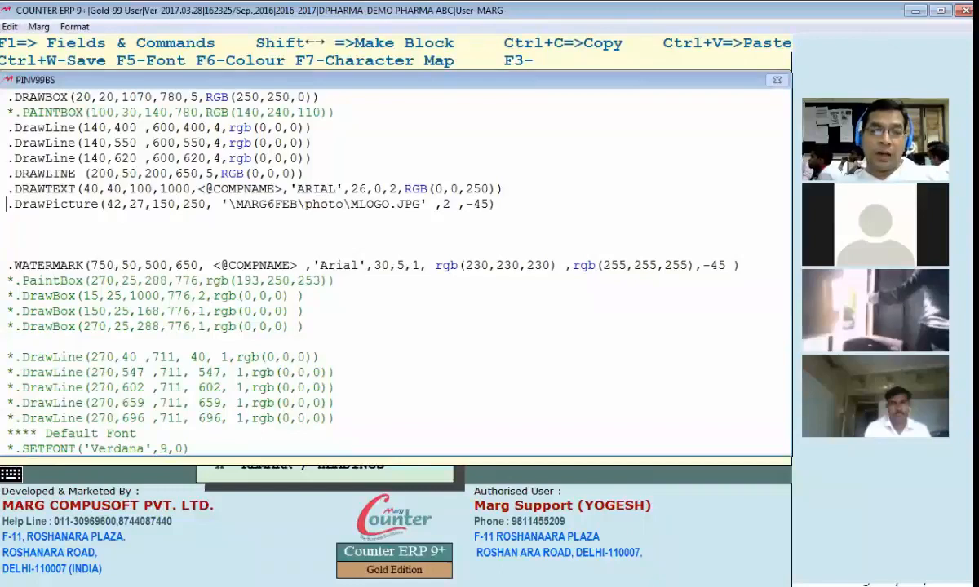
pyautogui.click(8, 265)
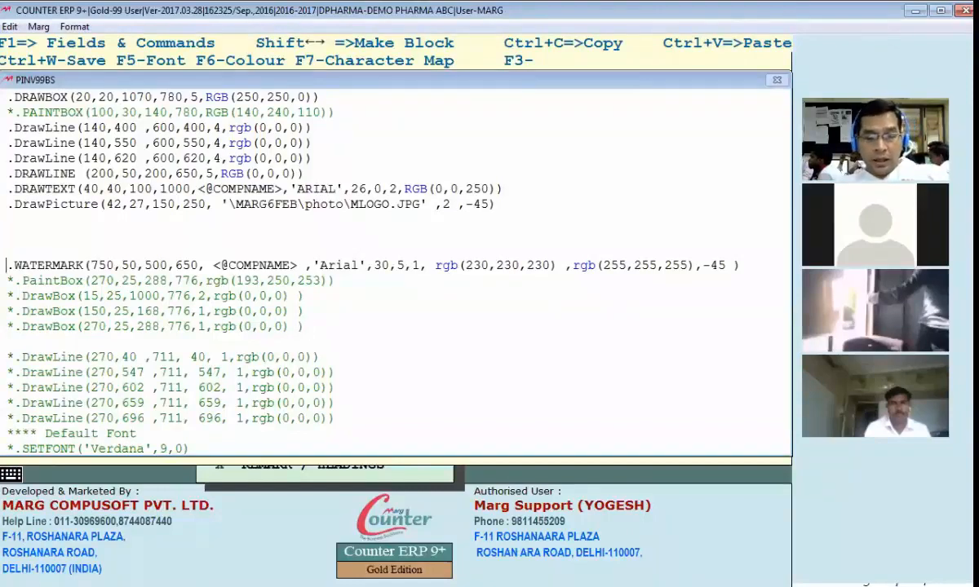
pyautogui.hotkey('shift', 'End')
pyautogui.hotkey('ctrl', 'x')
pyautogui.press('Up')
pyautogui.press('Up')
pyautogui.press('Up')
pyautogui.press('Up')
pyautogui.press('Up')
pyautogui.press('Up')
pyautogui.press('Up')
pyautogui.press('Up')
pyautogui.press('Up')
pyautogui.press('Up')
pyautogui.press('Up')
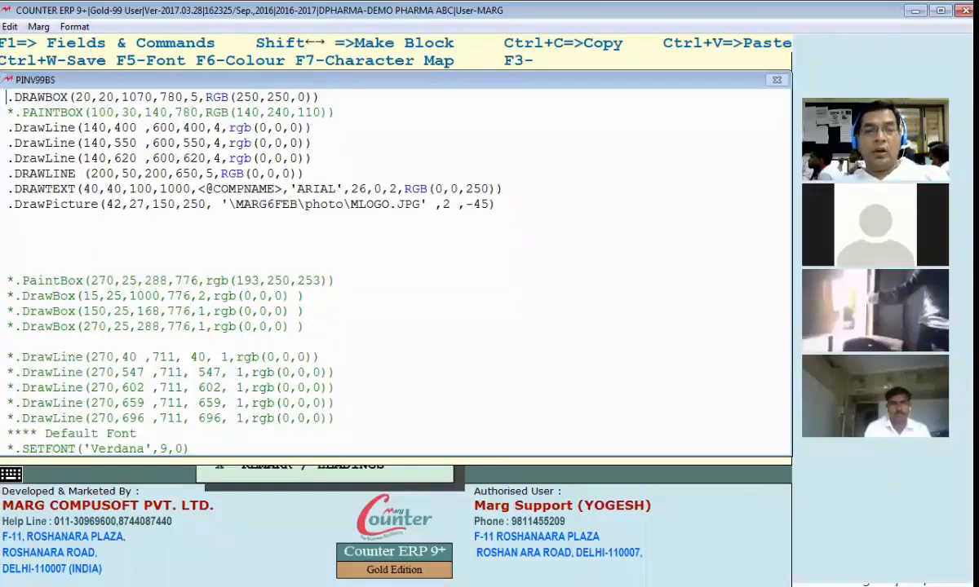
pyautogui.hotkey('ctrl', 'o')
pyautogui.press('Escape')
pyautogui.press('Return')
pyautogui.press('Up')
pyautogui.hotkey('ctrl', 'v')
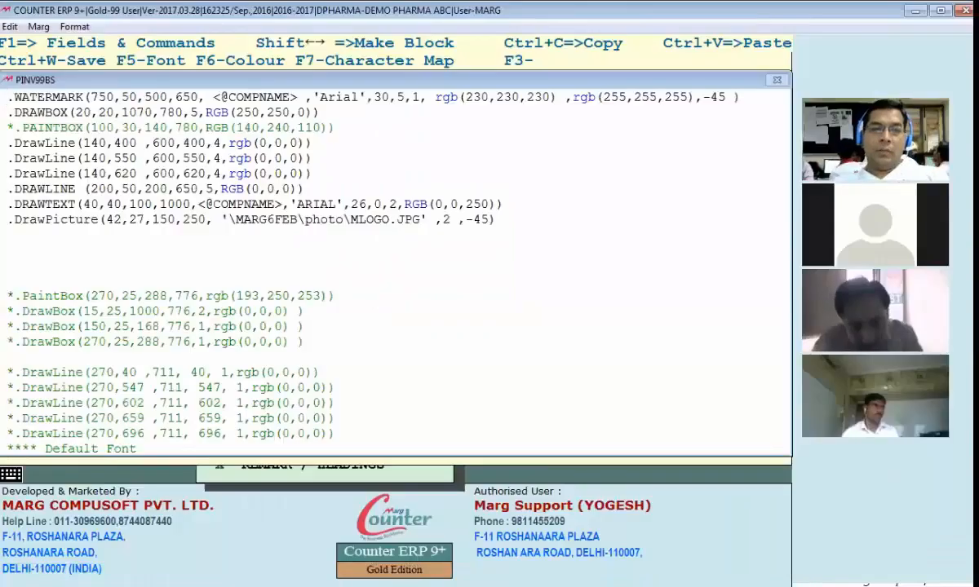
# Step: Save the header and preview the bill down to its subtotal, cancelling the PDF output on leaving
pyautogui.press('Escape')
pyautogui.press('Return')
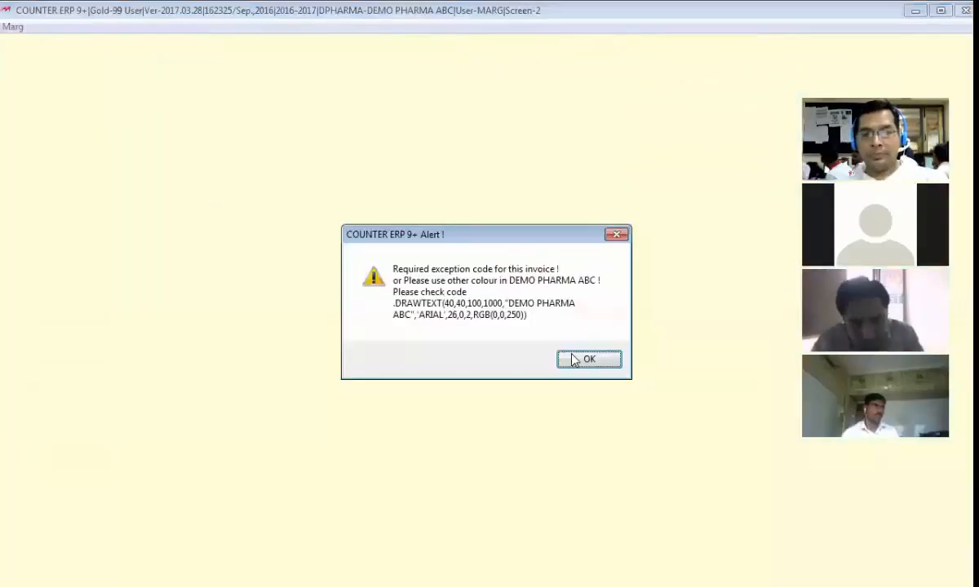
pyautogui.press('Return')
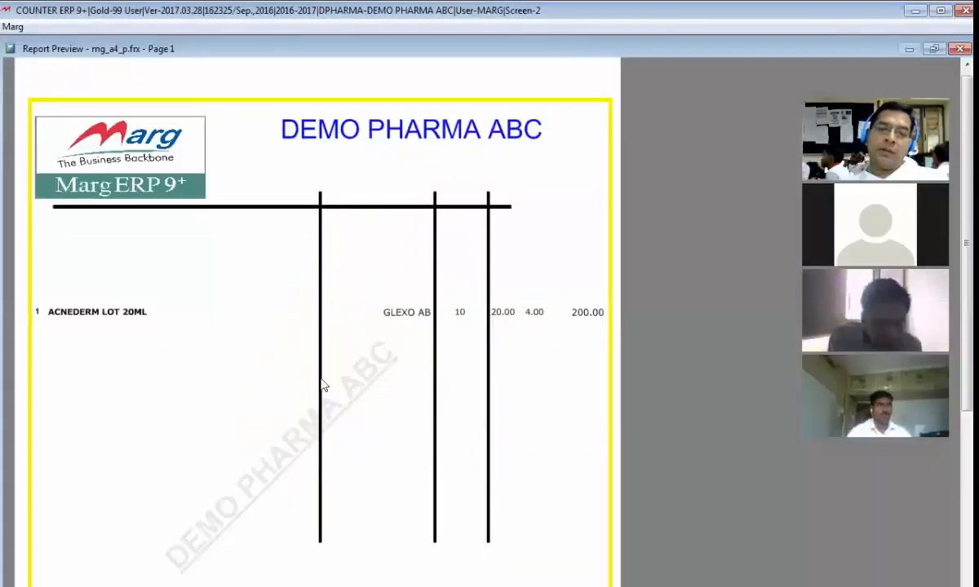
pyautogui.scroll(-1, 324, 431)
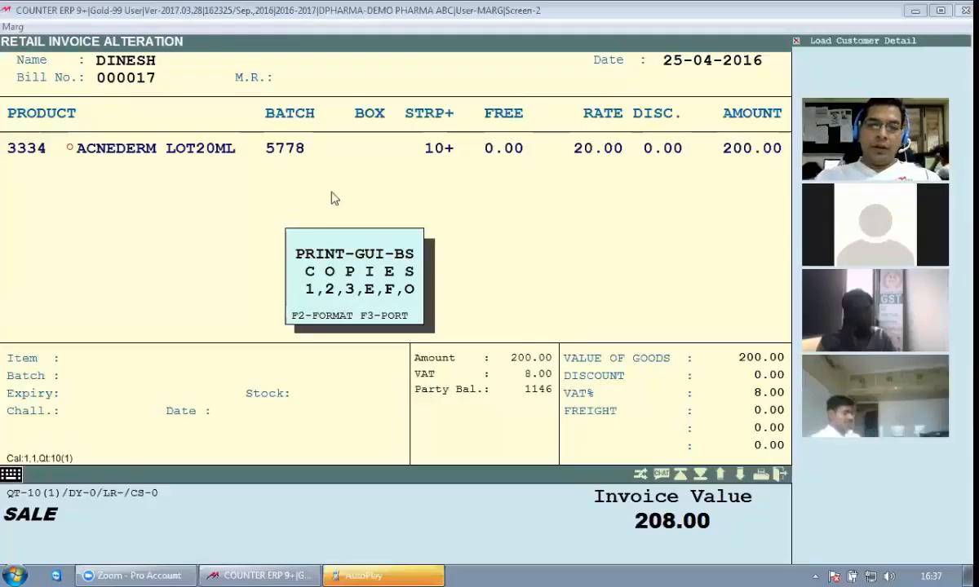
pyautogui.press('Return')
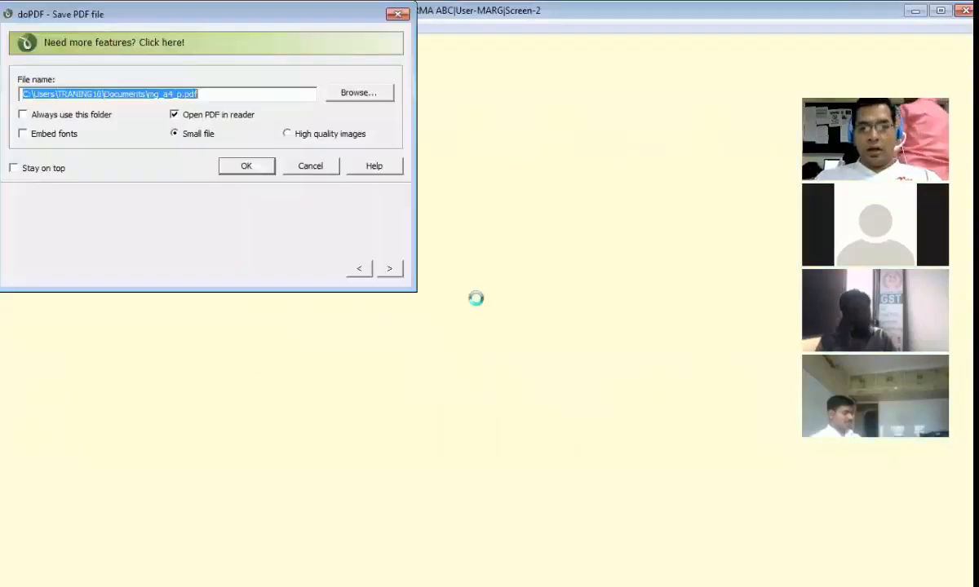
pyautogui.click(317, 166)
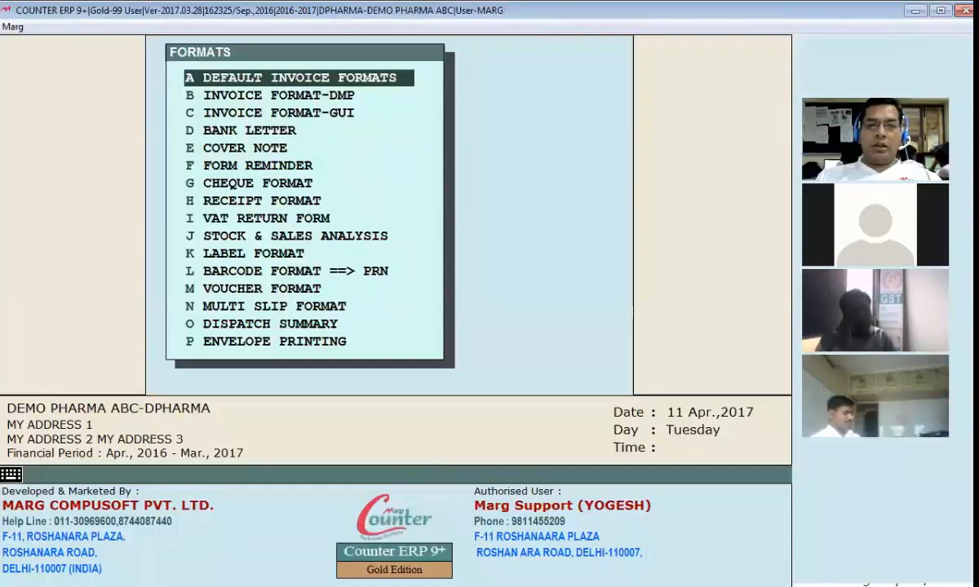
# Step: Create a new GUI invoice format named YG, loading a ready-made format from the Company, Distribution, Retail collection
pyautogui.press('Down')
pyautogui.press('Down')
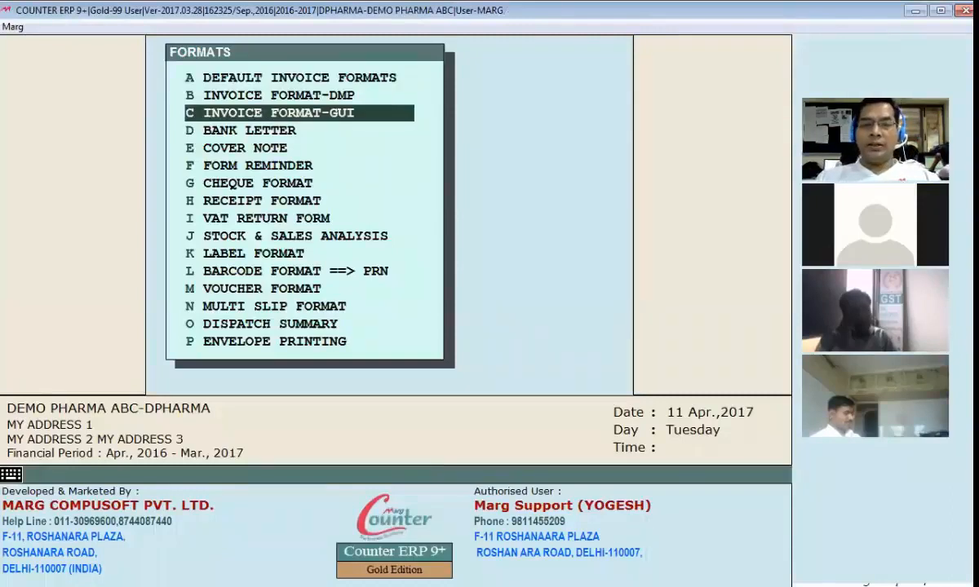
pyautogui.press('Return')
pyautogui.write('YG')
pyautogui.press('Return')
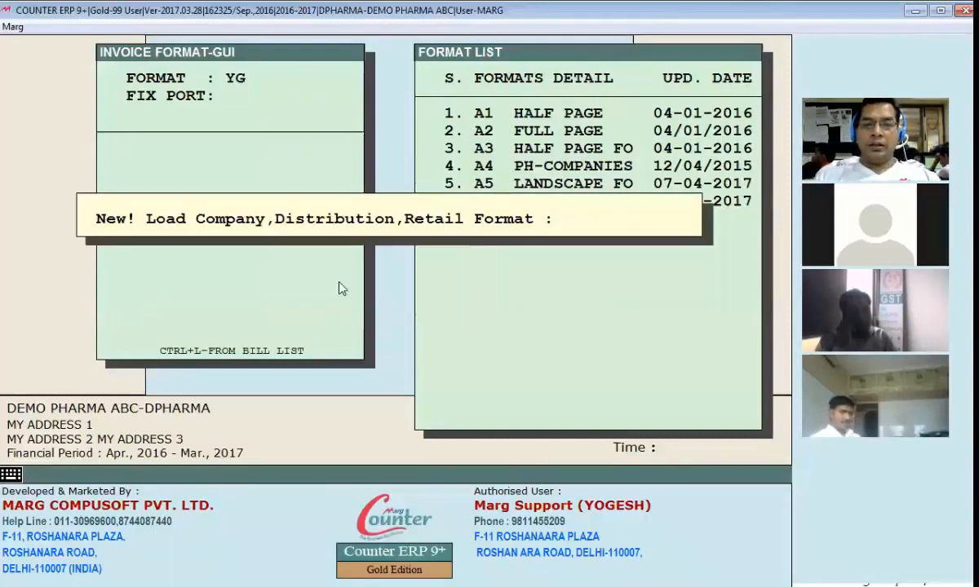
pyautogui.press('Return')
pyautogui.press('Return')
pyautogui.press('Down')
# Step: Bring up the print options for sale bill 000013 of 31-03-2017 and dismiss the AutoPlay window
pyautogui.press('Return')
pyautogui.press('Escape')
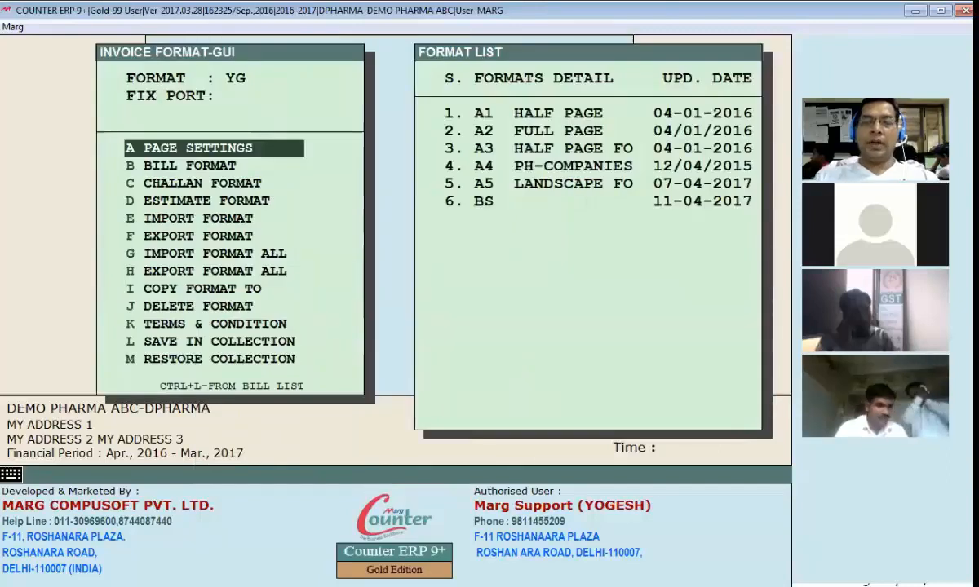
pyautogui.press('Escape')
pyautogui.hotkey('alt', 'm')
pyautogui.press('Return')
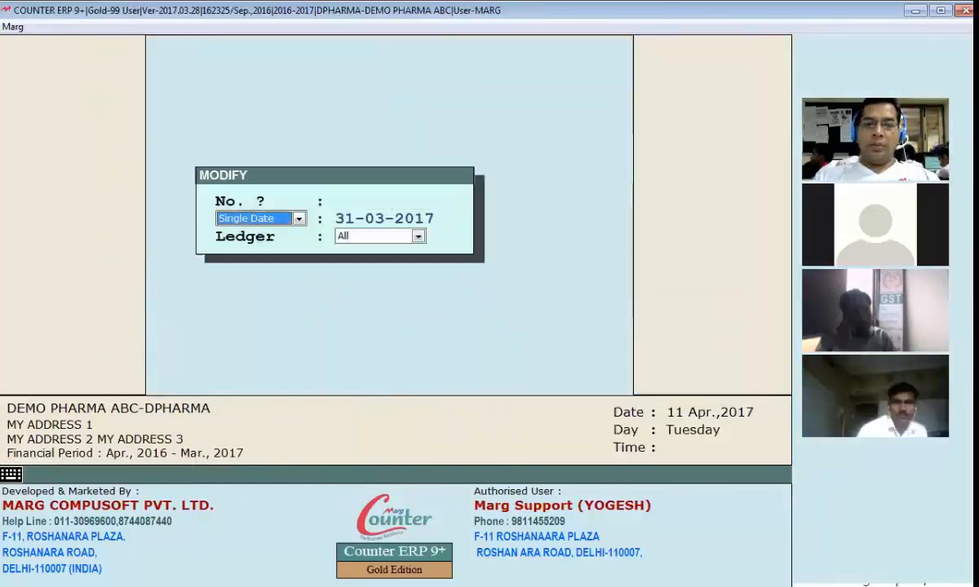
pyautogui.press('Return')
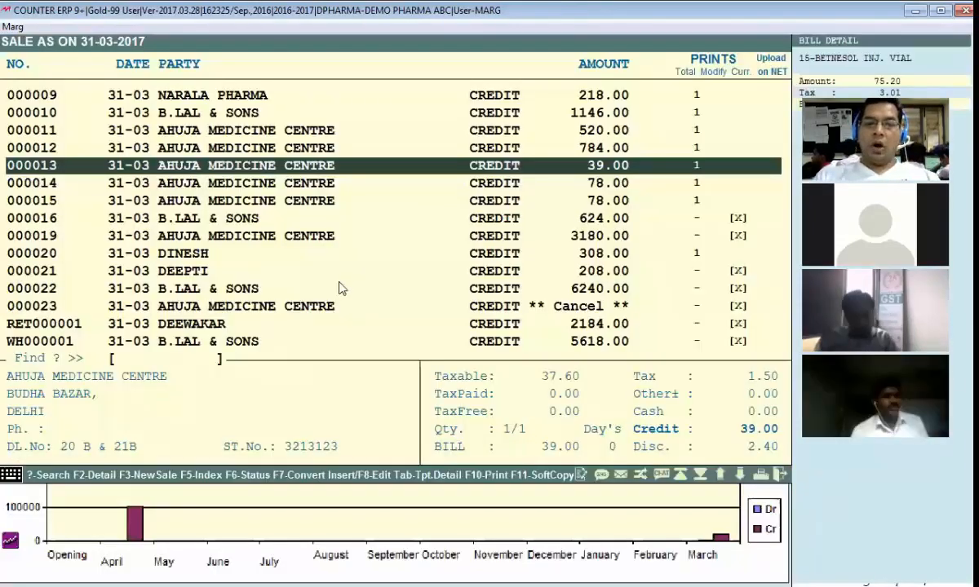
pyautogui.press('F10')
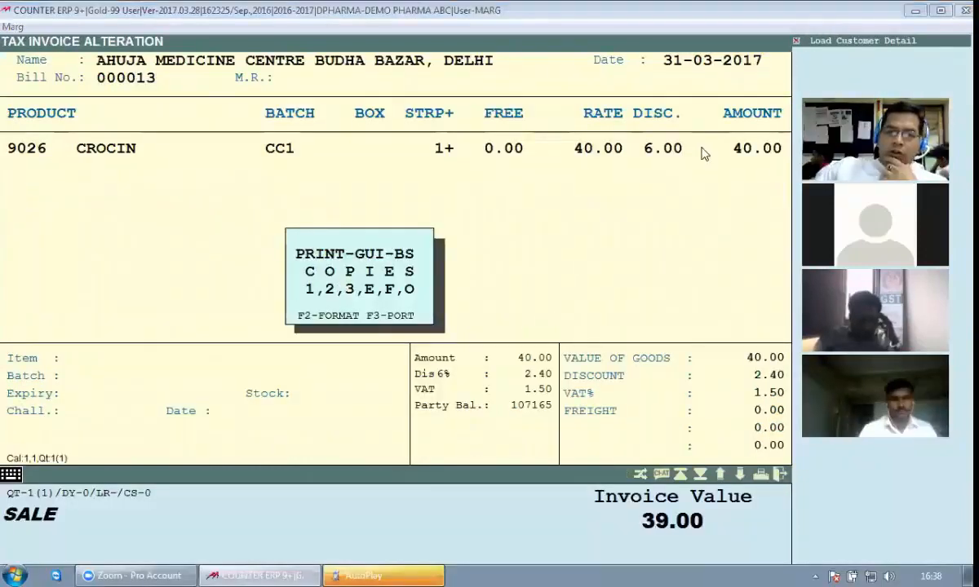
pyautogui.click(391, 573)
pyautogui.click(554, 93)
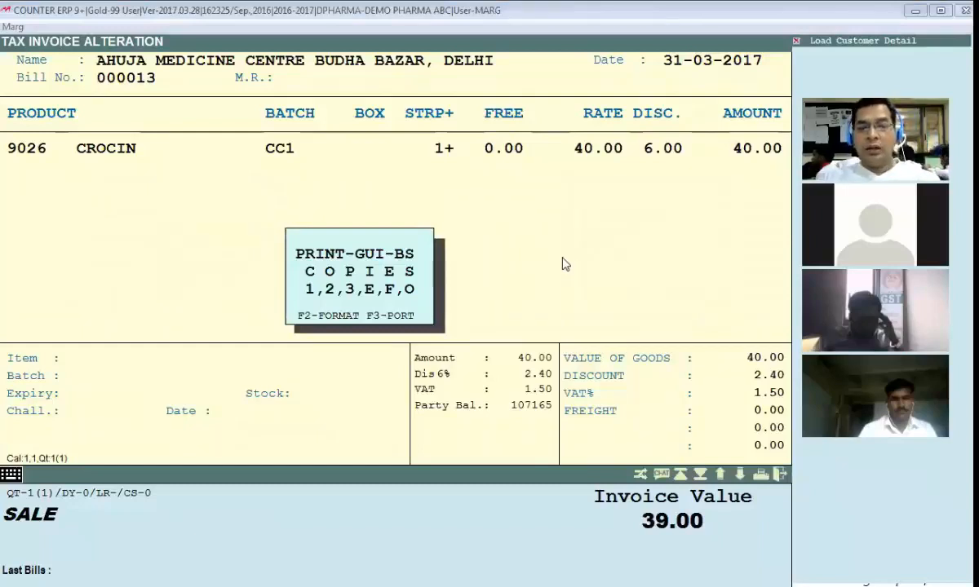
# Step: Set the printing format of bill 000013 to GUI with the sub name YG
pyautogui.press('F2')
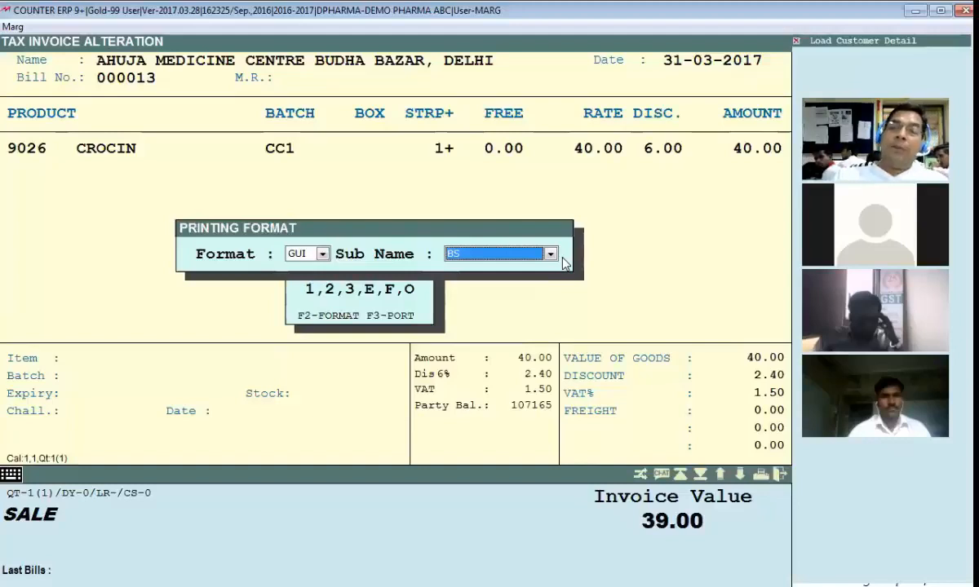
pyautogui.press('Escape')
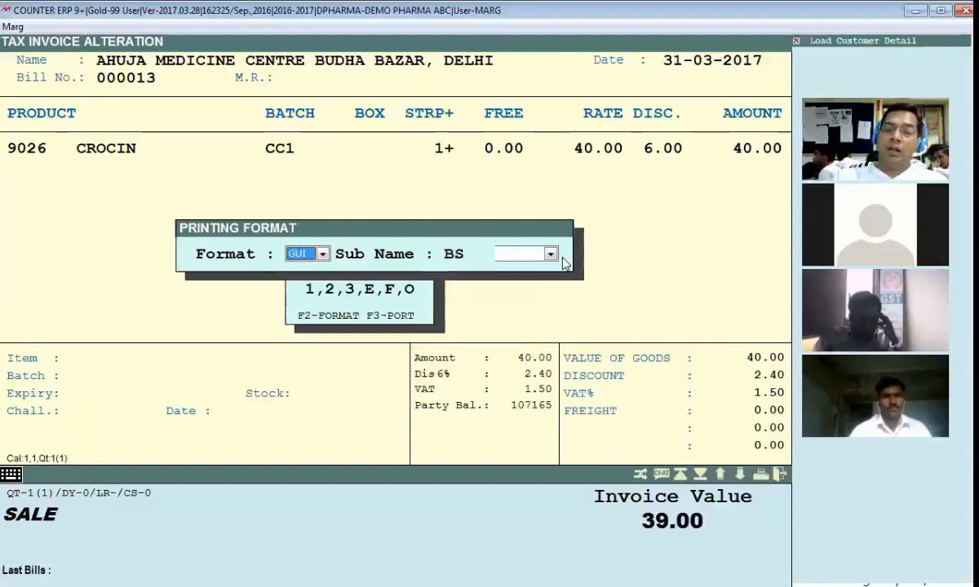
pyautogui.press('space')
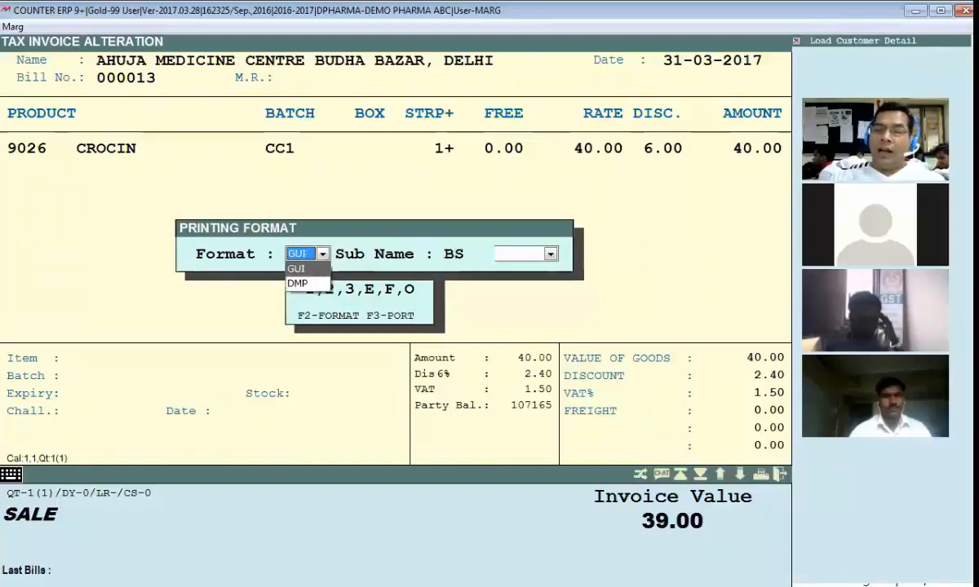
pyautogui.click(563, 258)
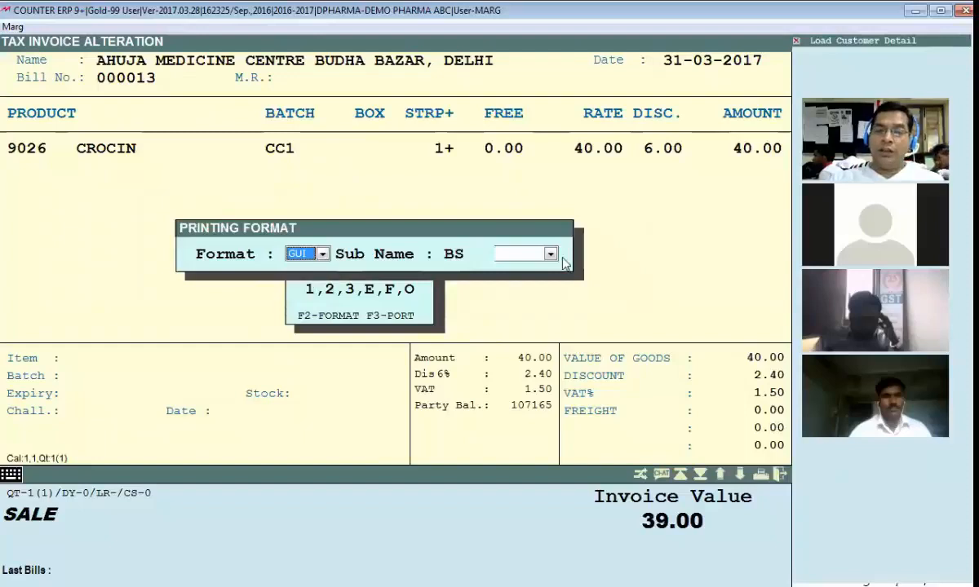
pyautogui.press('Return')
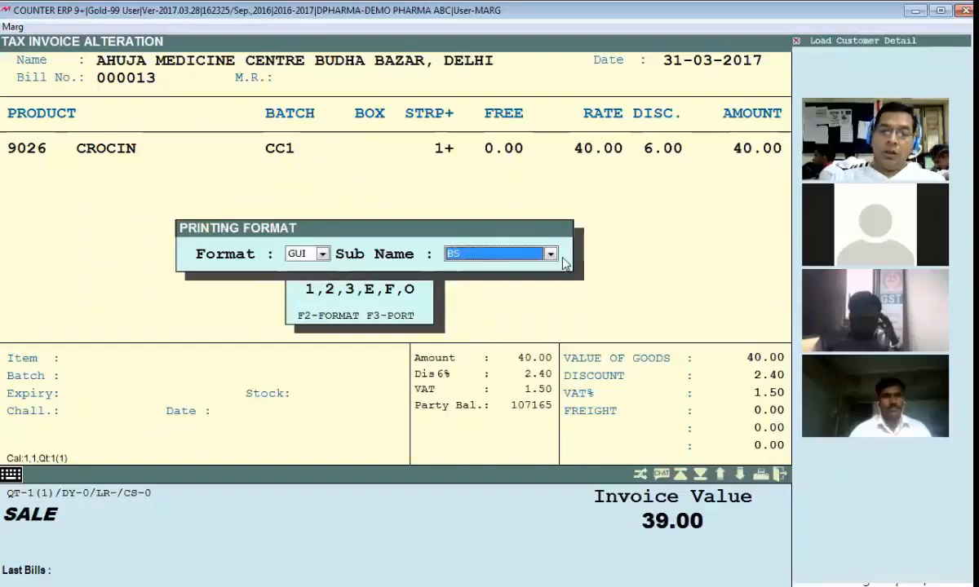
pyautogui.click(562, 259)
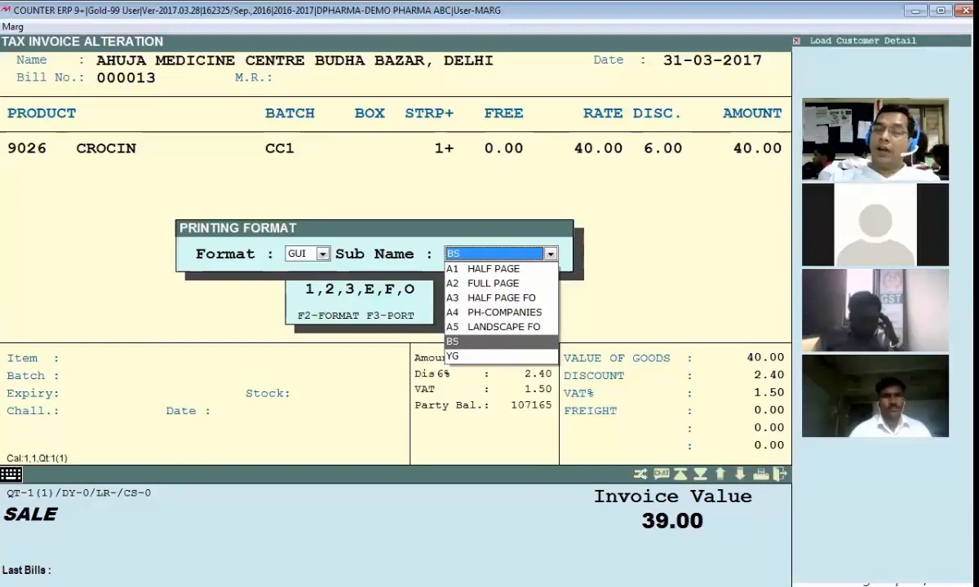
pyautogui.press('Down')
pyautogui.press('Return')
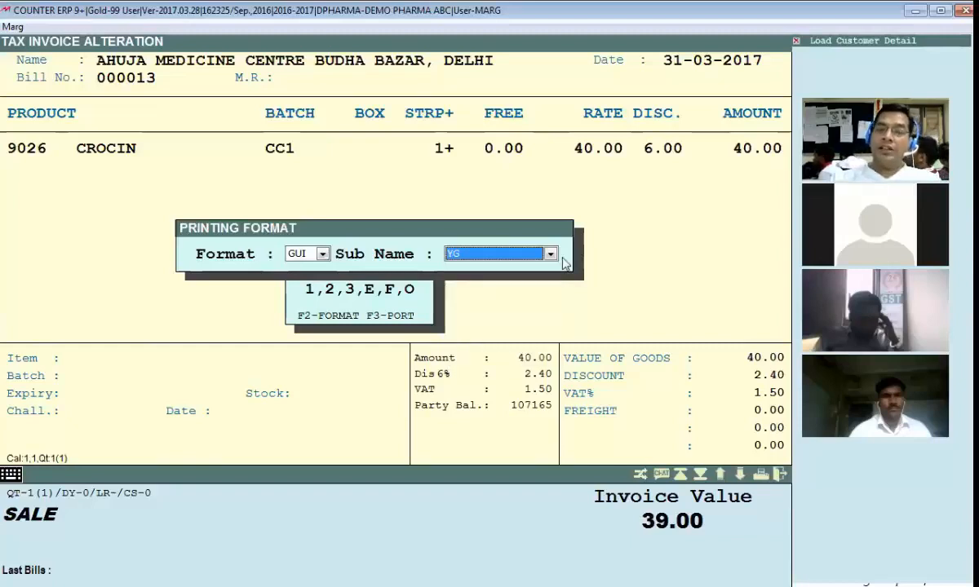
pyautogui.press('Return')
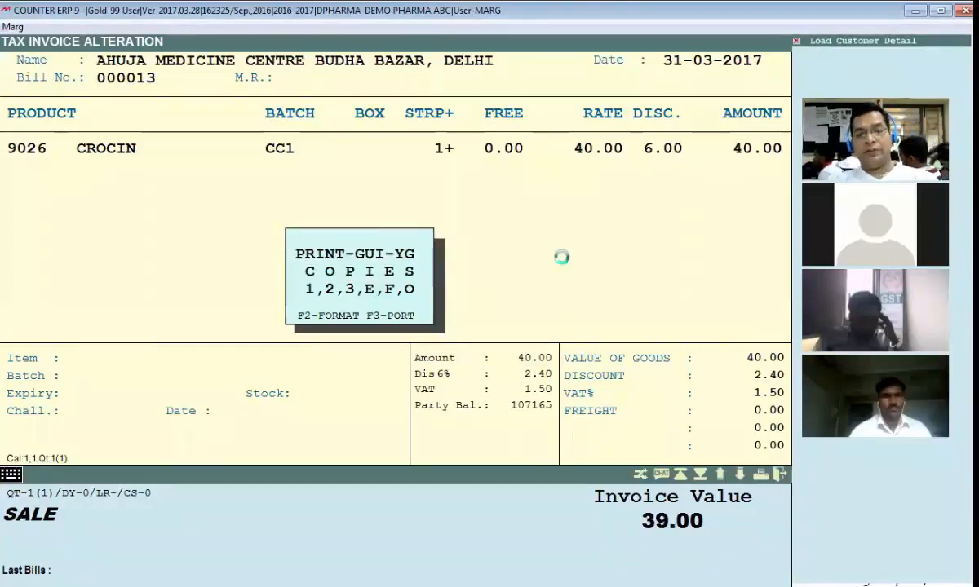
# Step: Preview bill 000013 in the YG format from its header to the totals and close the preview
pyautogui.scroll(5, 260, 204)
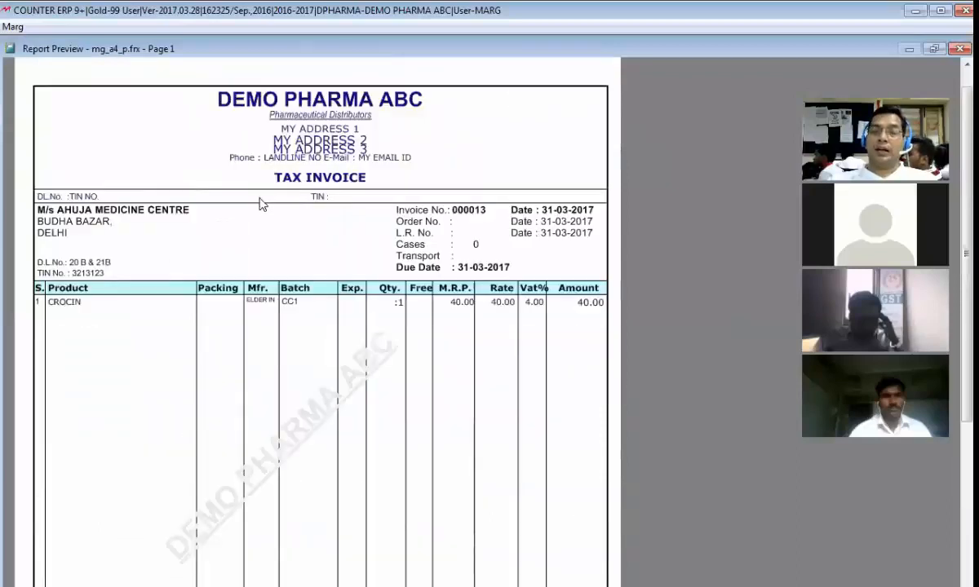
pyautogui.scroll(-3, 260, 204)
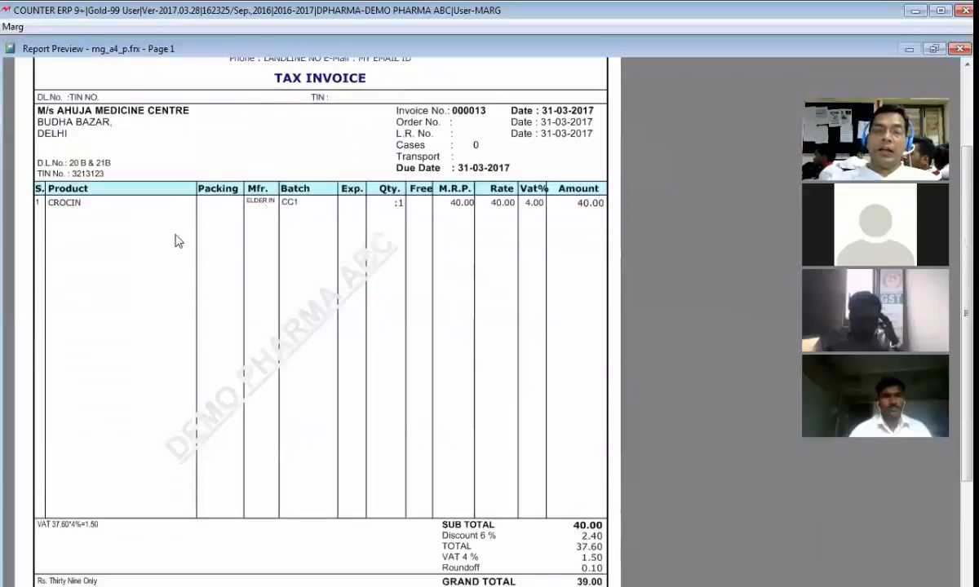
pyautogui.scroll(2, 126, 208)
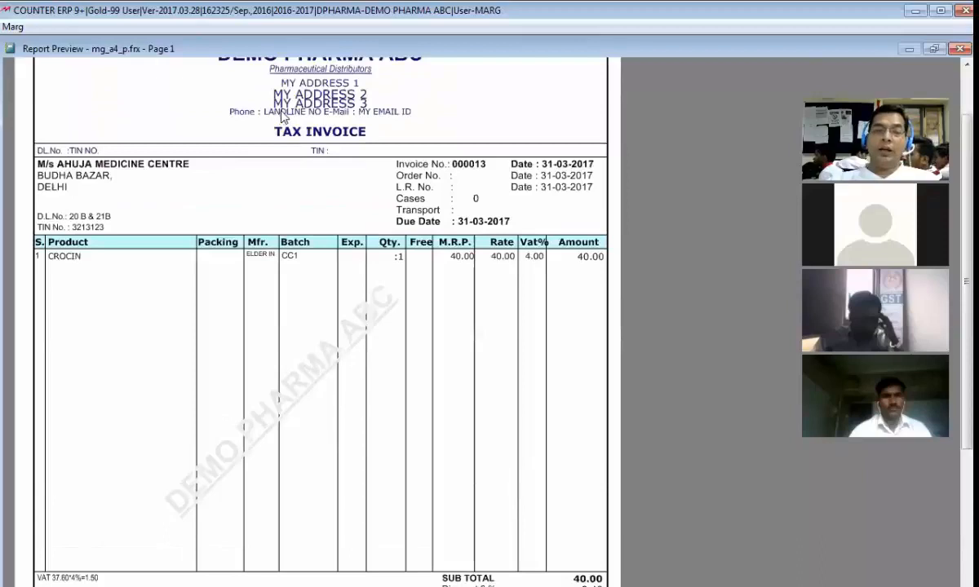
pyautogui.scroll(-1, 45, 285)
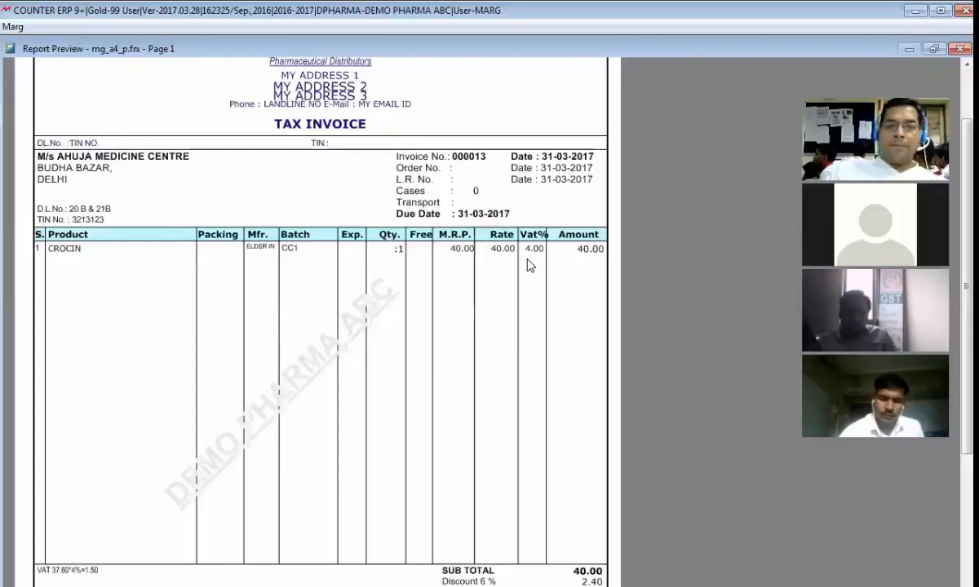
pyautogui.press('Escape')
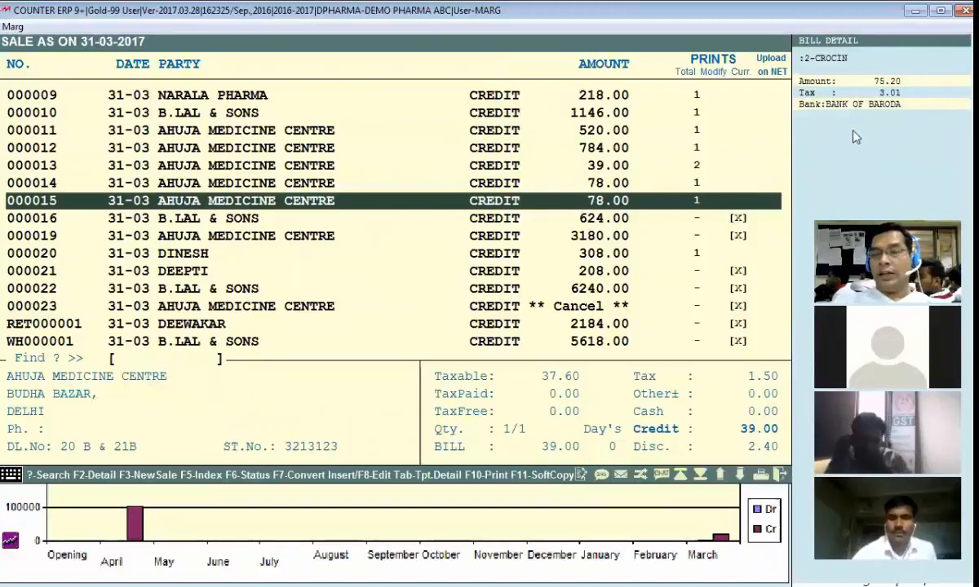
# Step: Open sale bill 000010 from the list and preview it in both the BS and YG formats
pyautogui.press('Up')
pyautogui.press('Up')
pyautogui.press('Up')
pyautogui.press('Up')
pyautogui.press('Up')
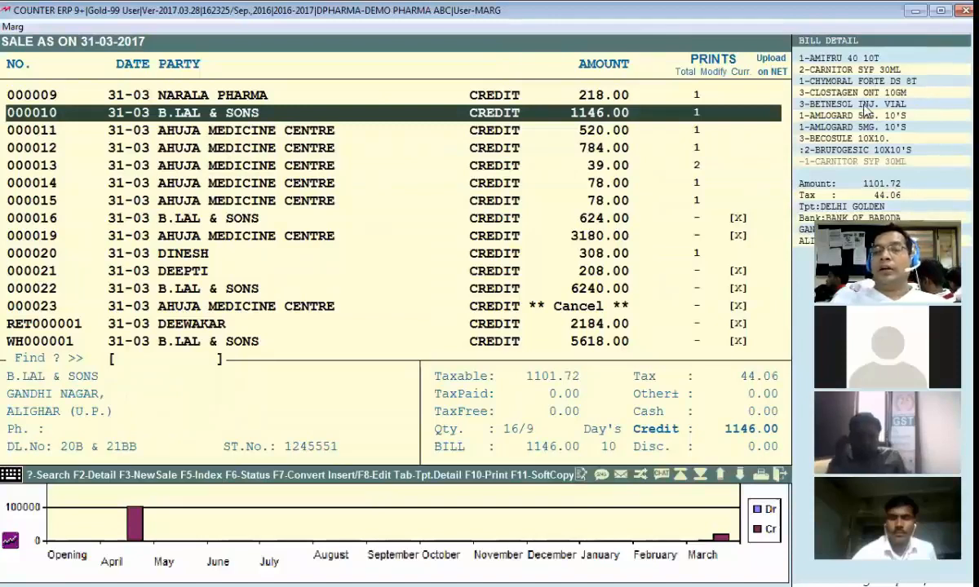
pyautogui.press('Return')
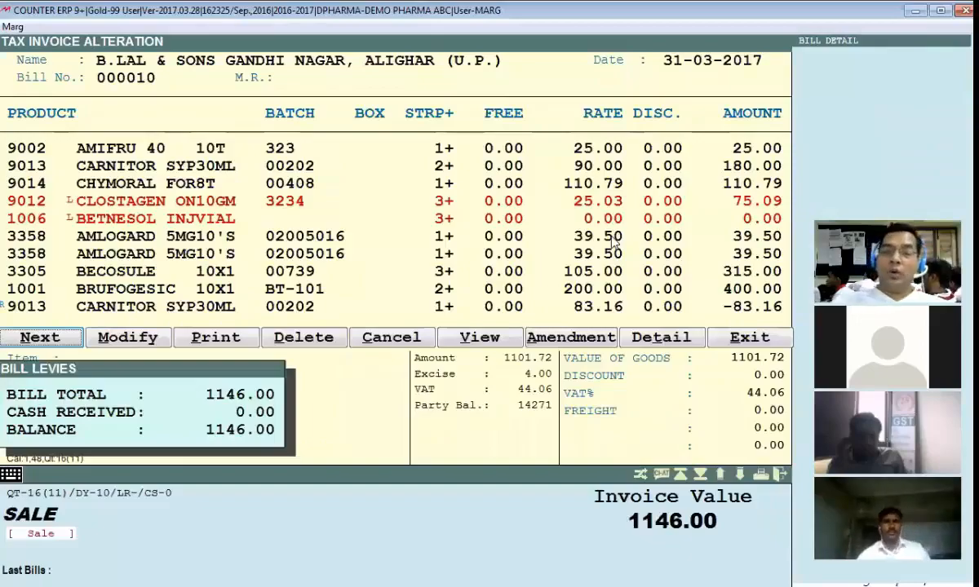
pyautogui.press('p')
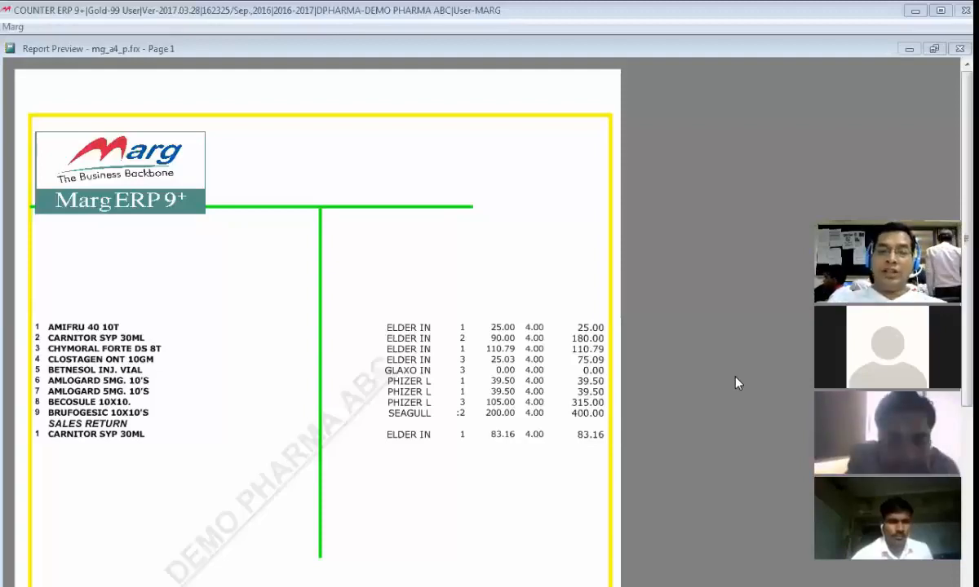
pyautogui.press('Escape')
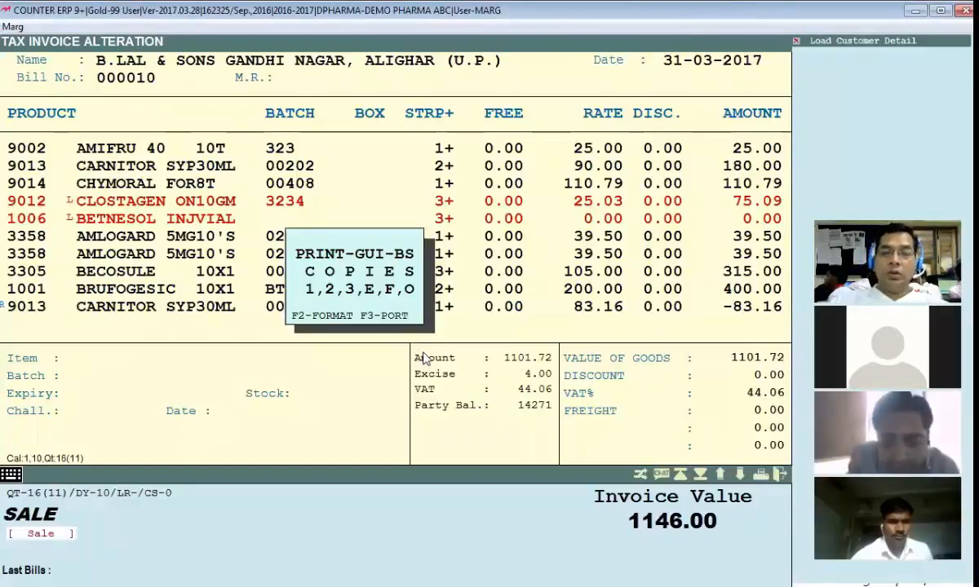
pyautogui.press('F2')
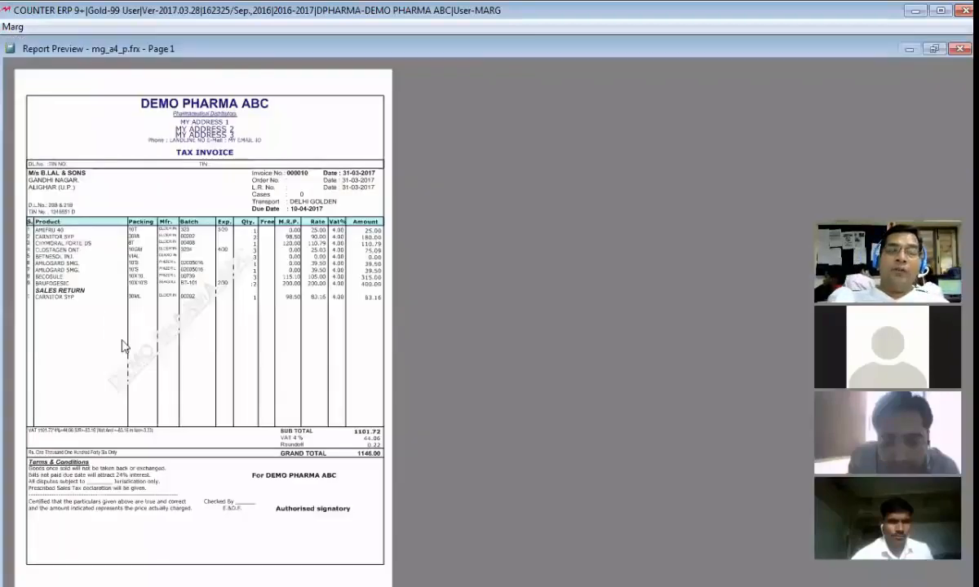
# Step: Examine the item rows and totals of bill 000010 up close in the preview and close the bill list
pyautogui.click(126, 348)
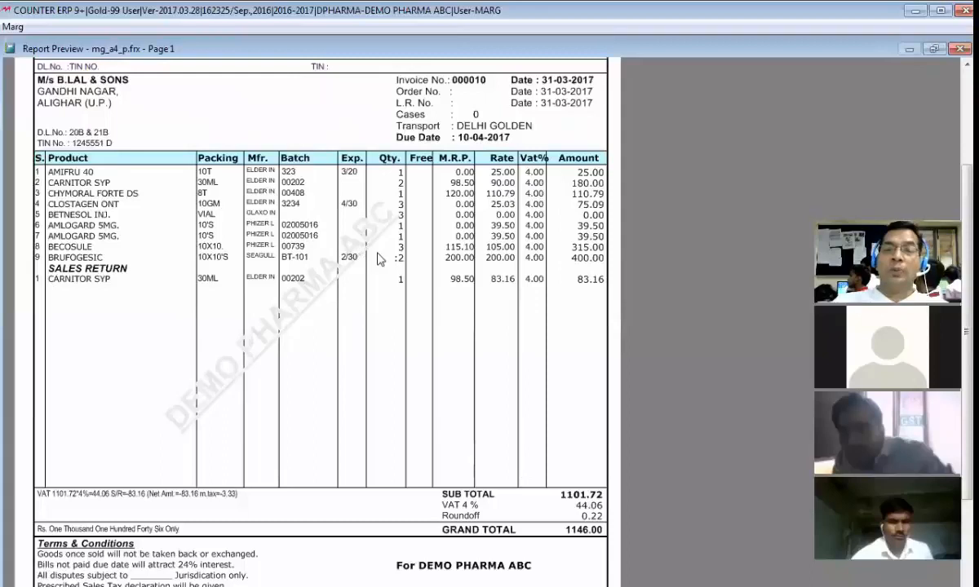
pyautogui.press('Escape')
pyautogui.press('Escape')
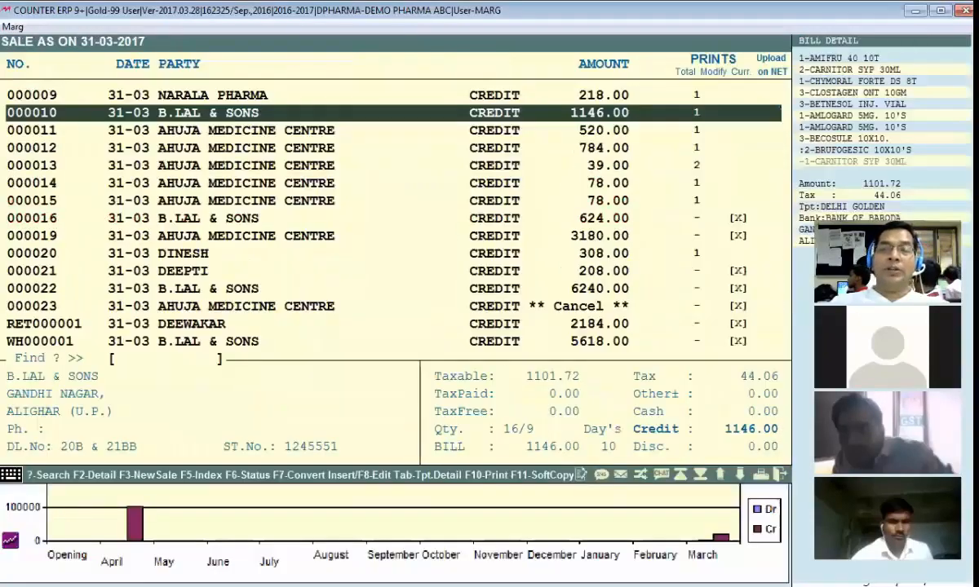
pyautogui.press('Escape')
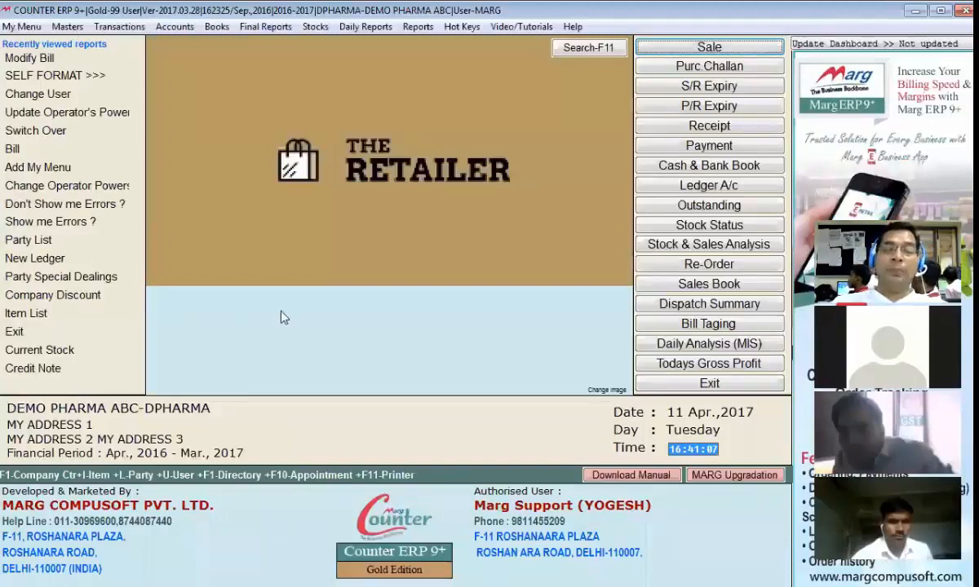
# Step: Set the default invoice format to GUI with the name YG and bring up the GUI invoice format screen
pyautogui.hotkey('ctrl', 'f')
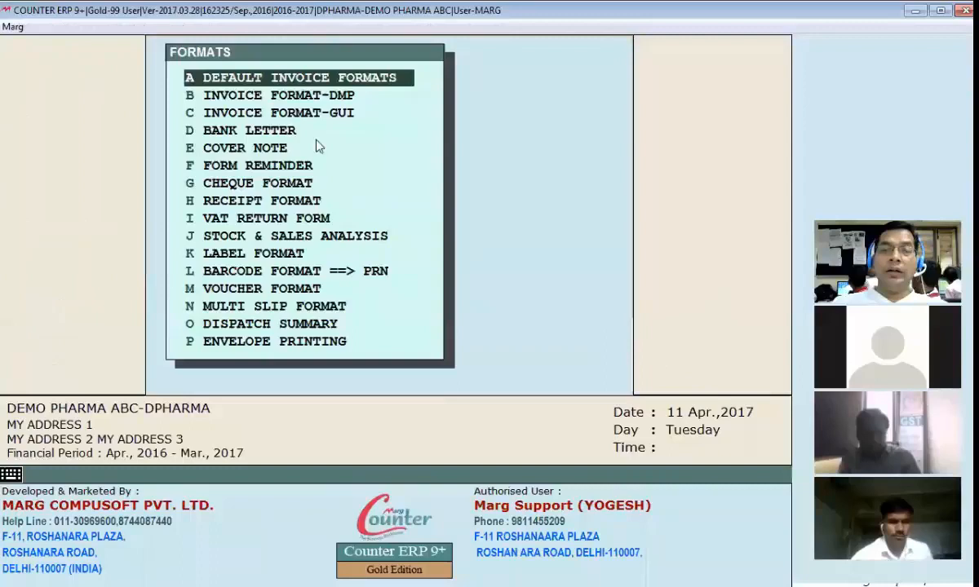
pyautogui.click(321, 81)
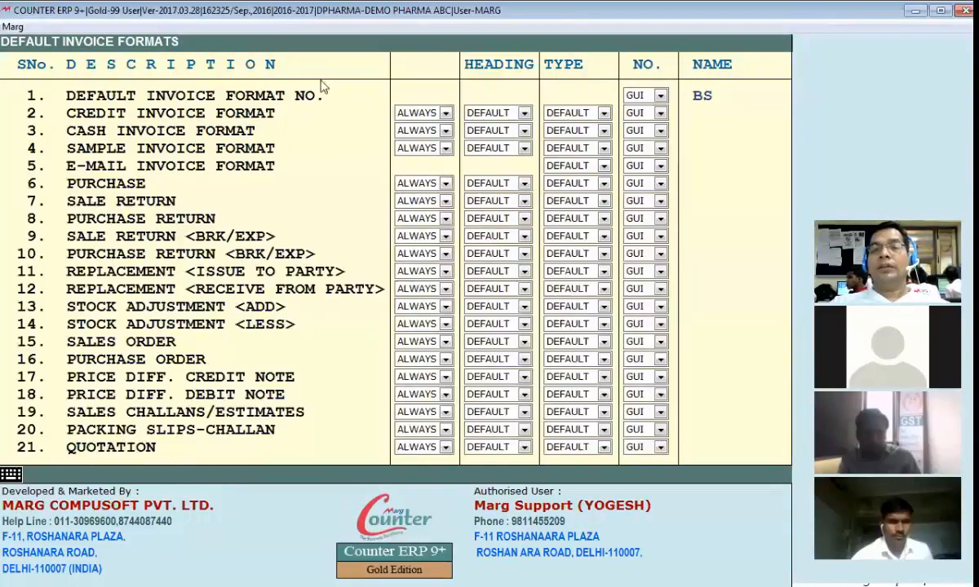
pyautogui.press('Return')
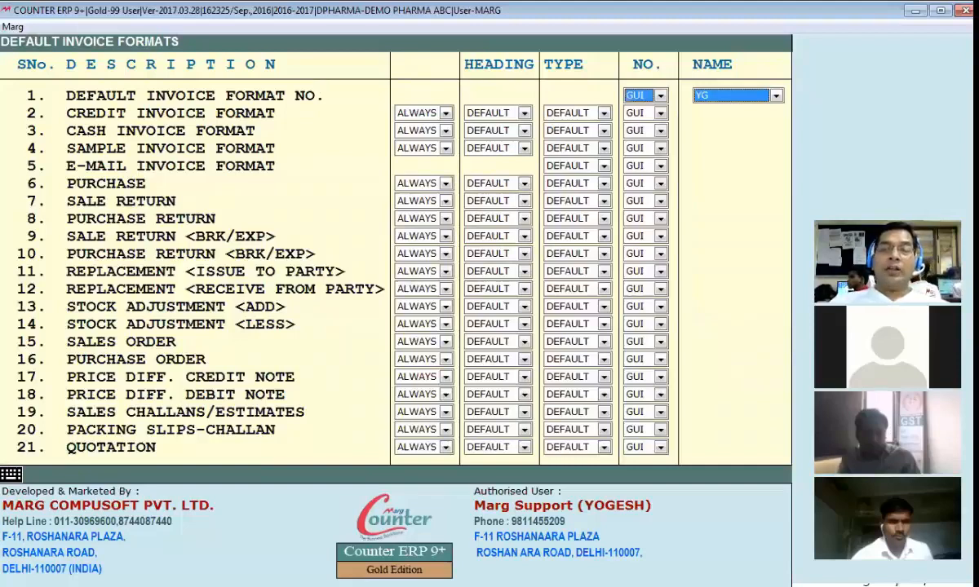
pyautogui.press('Return')
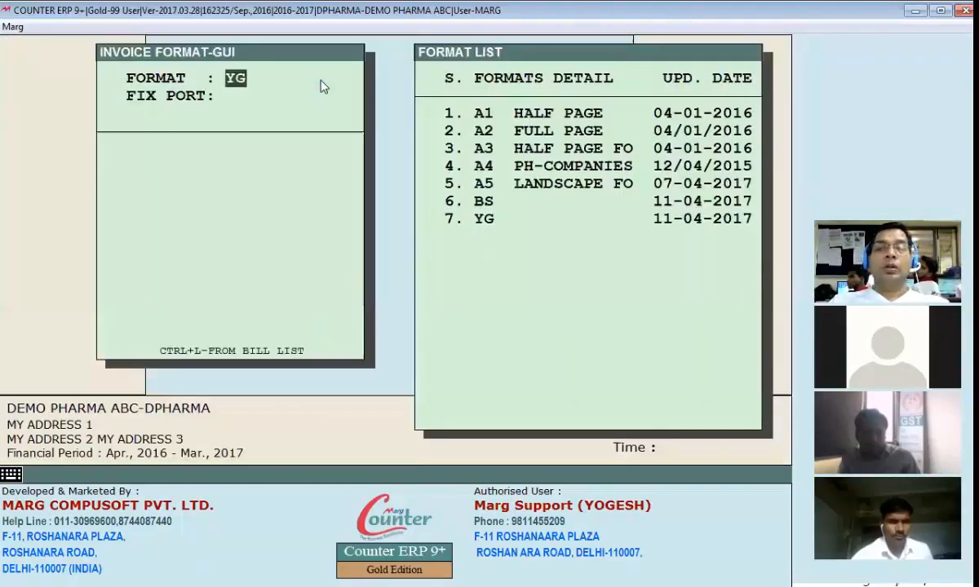
pyautogui.press('Return')
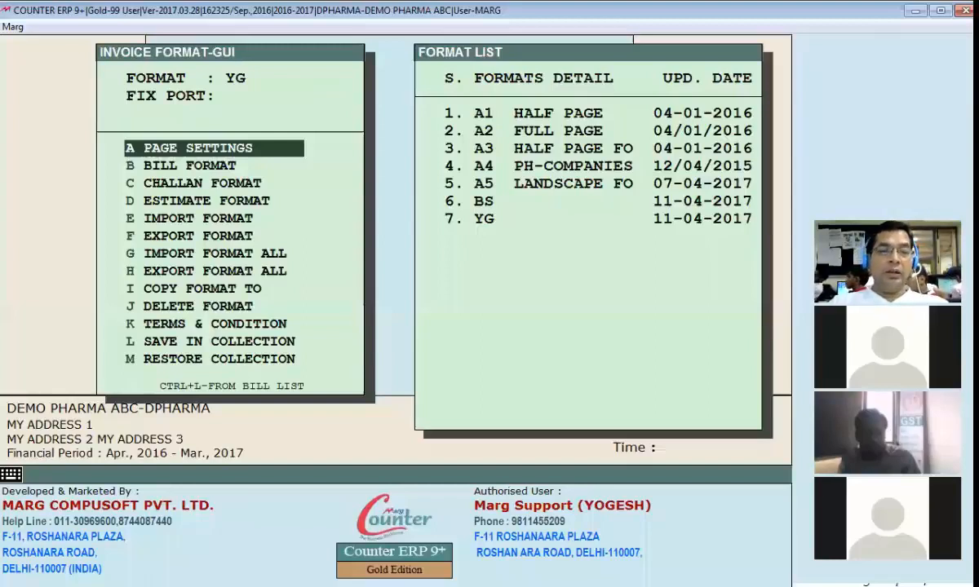
pyautogui.press('Return')
pyautogui.press('Up')
pyautogui.press('Up')
pyautogui.press('Up')
pyautogui.press('Up')
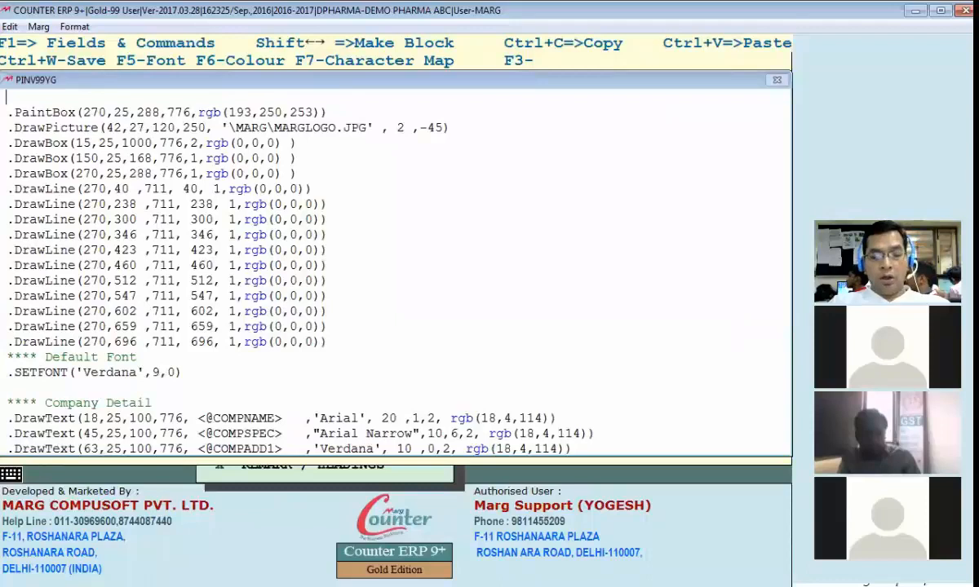
pyautogui.write(".WATERMARK(750,50,500,650, <@COMPNAME> ,'Arial',30,5,1, rgb(230,230,230) ,rgb(255,255,255),-45 )")
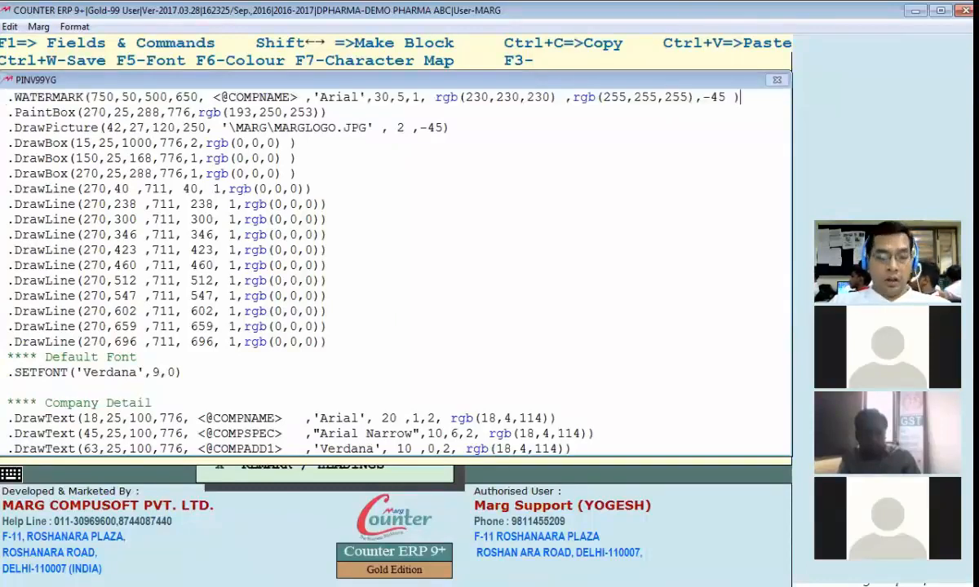
pyautogui.press('Escape')
pyautogui.press('Return')
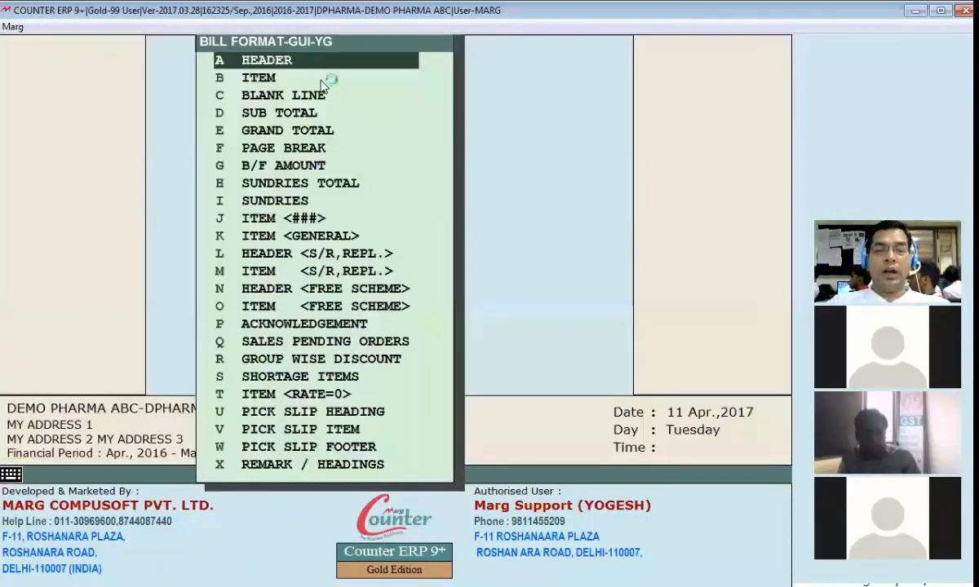
# Step: Check the company-name watermark in the preview of bill 000017 on the second screen and close the preview
pyautogui.hotkey('alt', 'Tab')
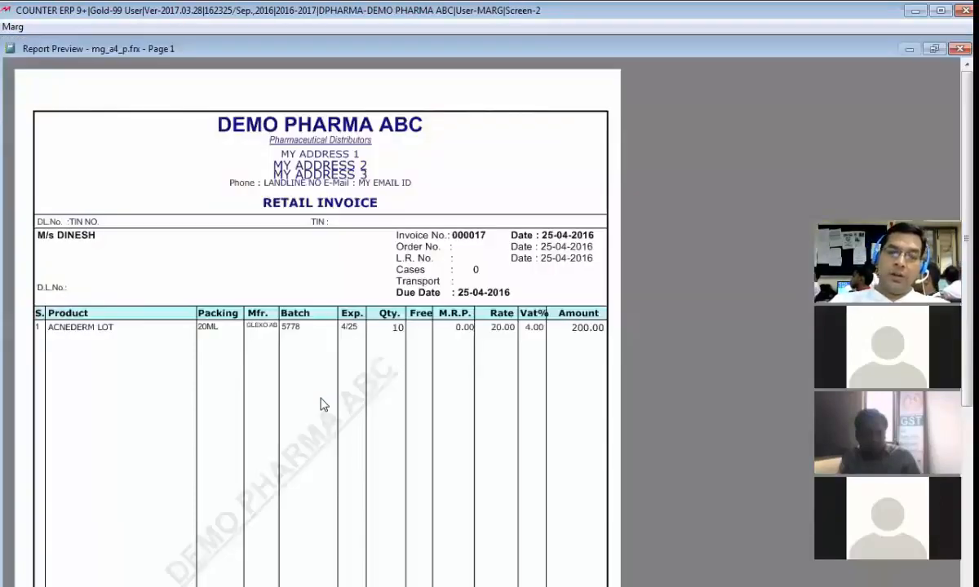
pyautogui.press('Escape')
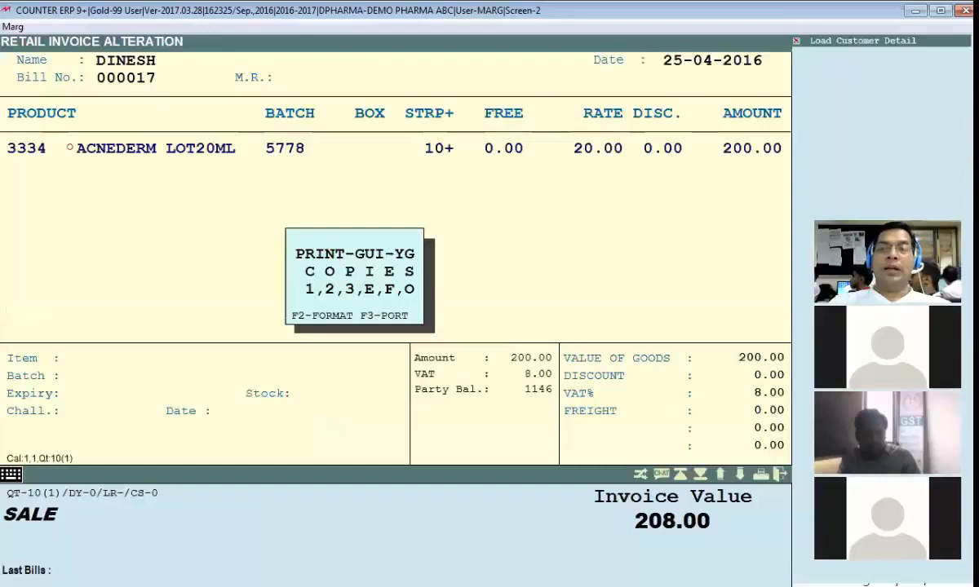
pyautogui.press('Escape')
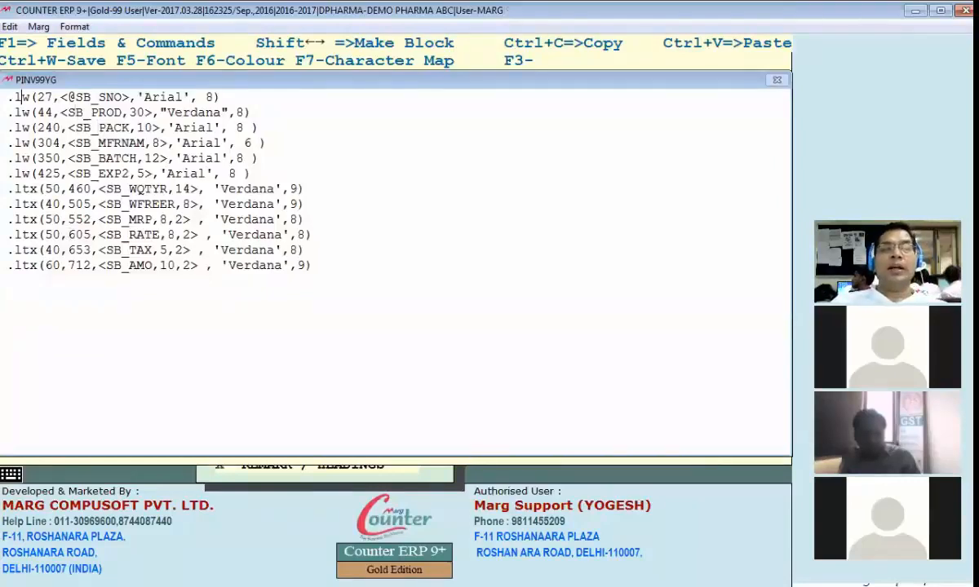
pyautogui.click(7, 97)
pyautogui.write('*')
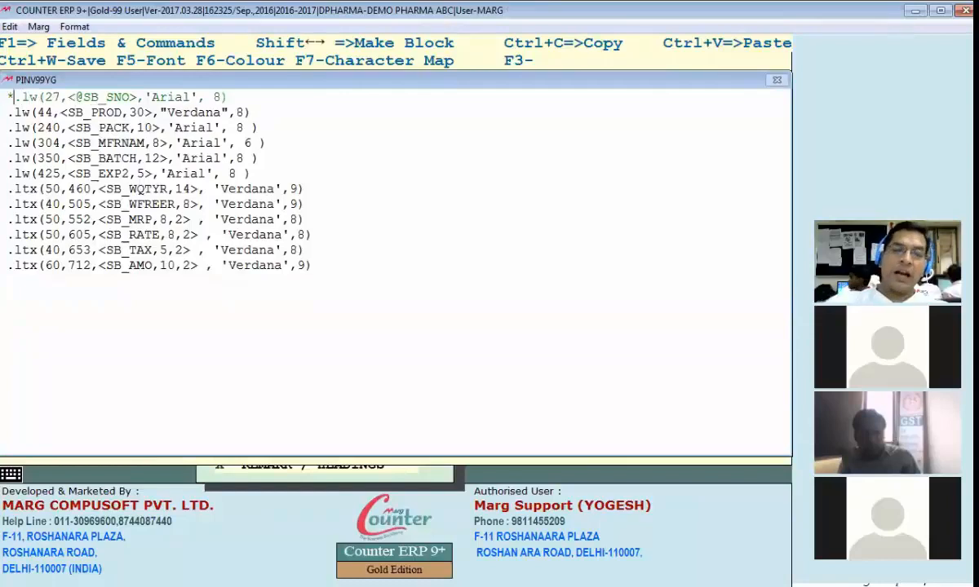
pyautogui.press('Escape')
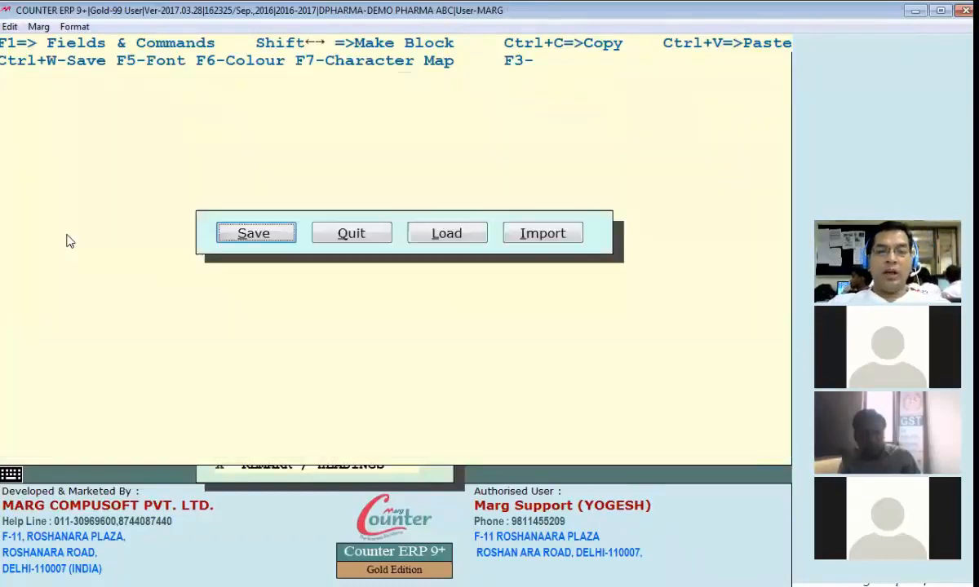
pyautogui.press('Return')
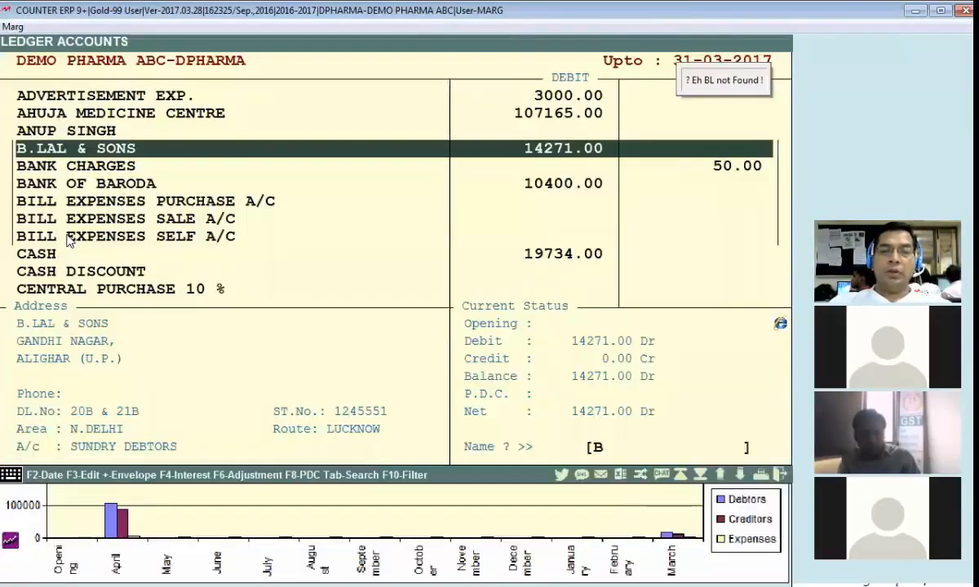
# Step: Open bill 000010 from the B.LAL & SONS ledger, preview its serial number column and close the preview
pyautogui.press('Return')
pyautogui.press('Return')
pyautogui.press('Return')
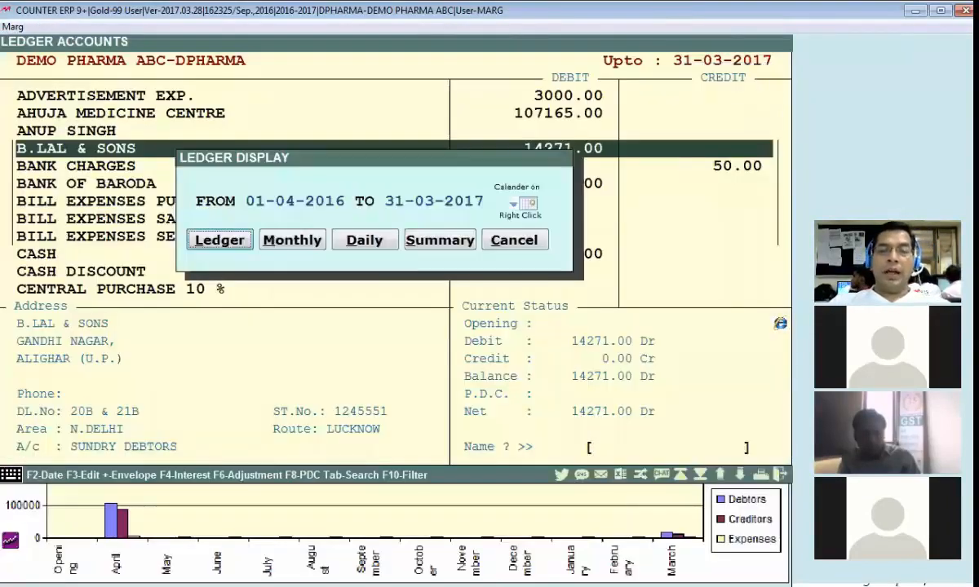
pyautogui.press('Return')
pyautogui.press('Return')
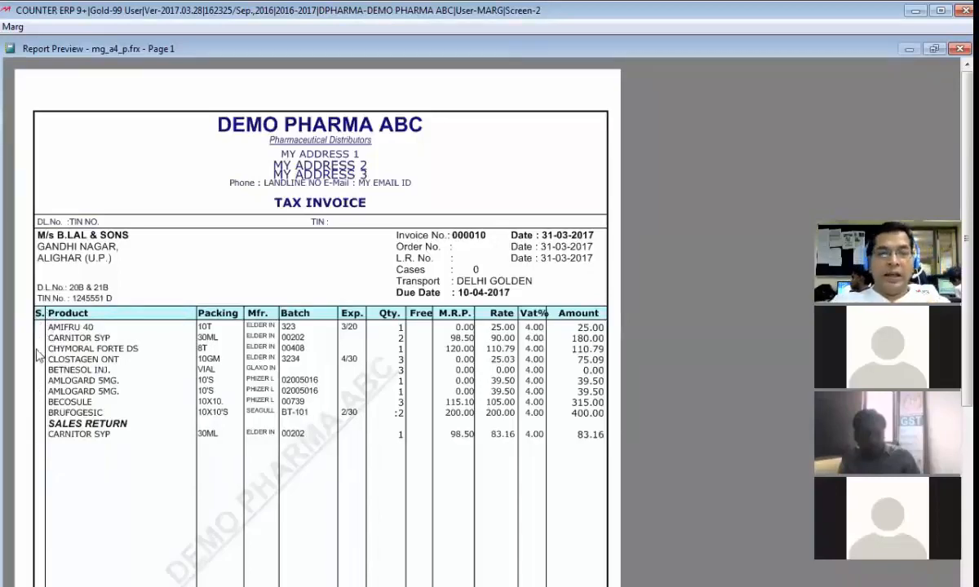
pyautogui.press('Escape')
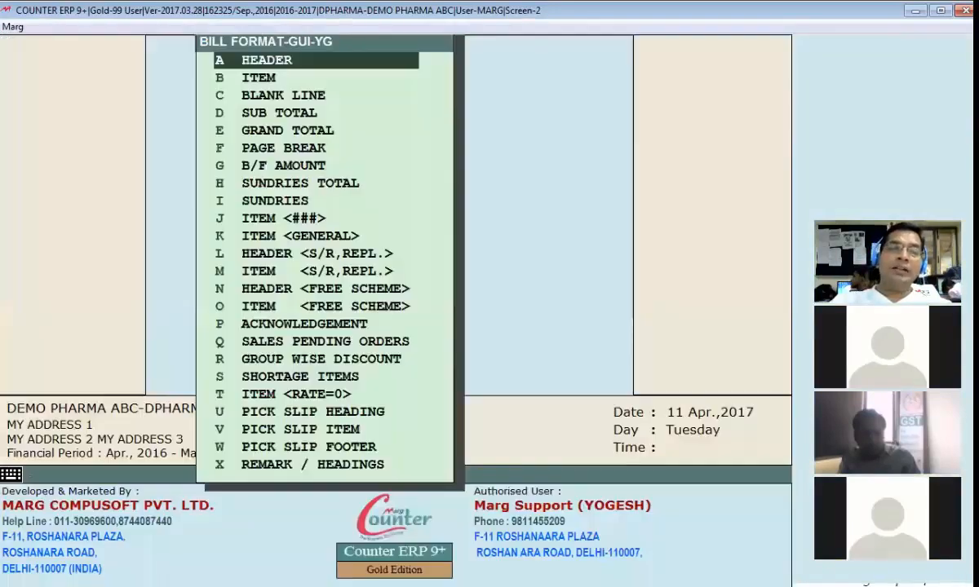
pyautogui.press('b')
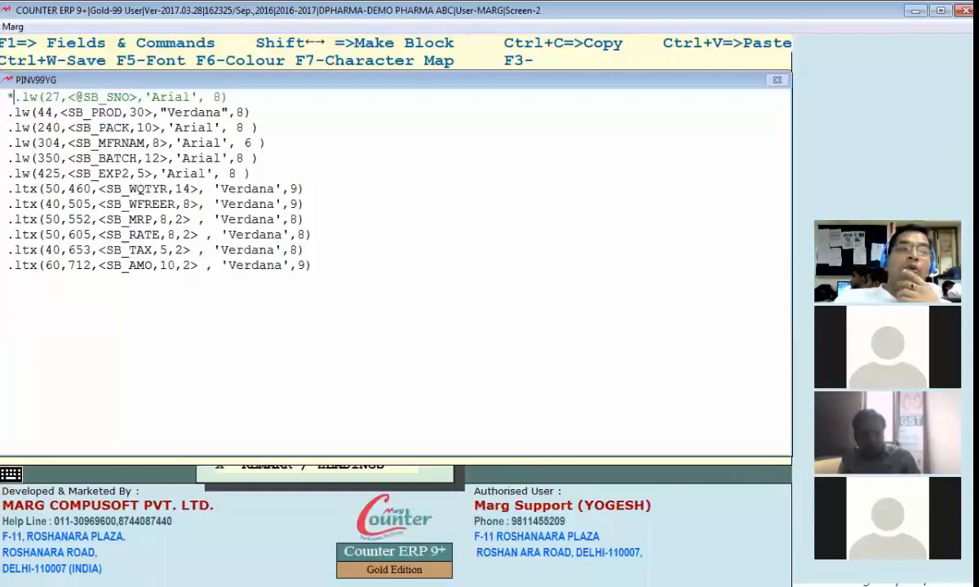
pyautogui.press('BackSpace')
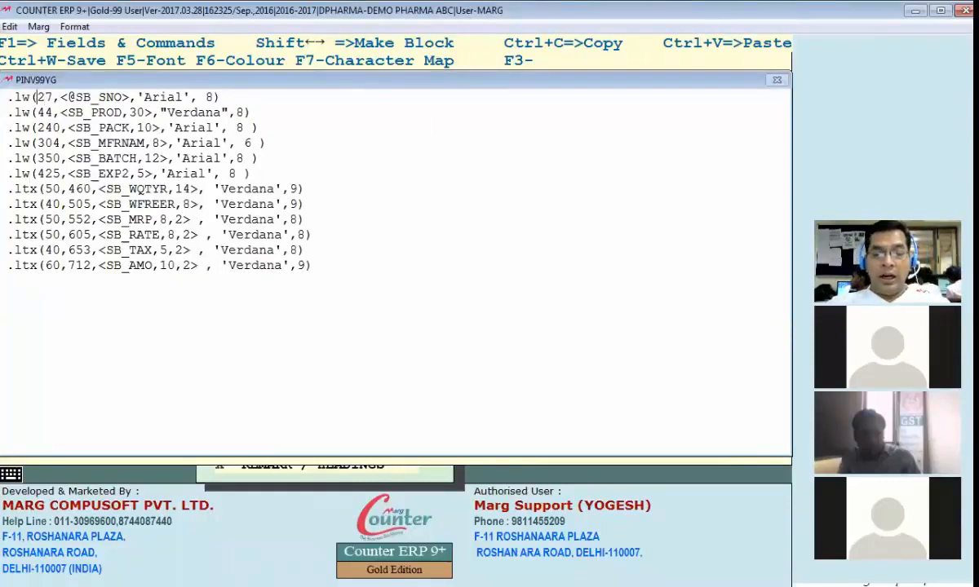
pyautogui.press('Delete')
pyautogui.press('Delete')
pyautogui.write('100')
pyautogui.hotkey('ctrl', 'w')
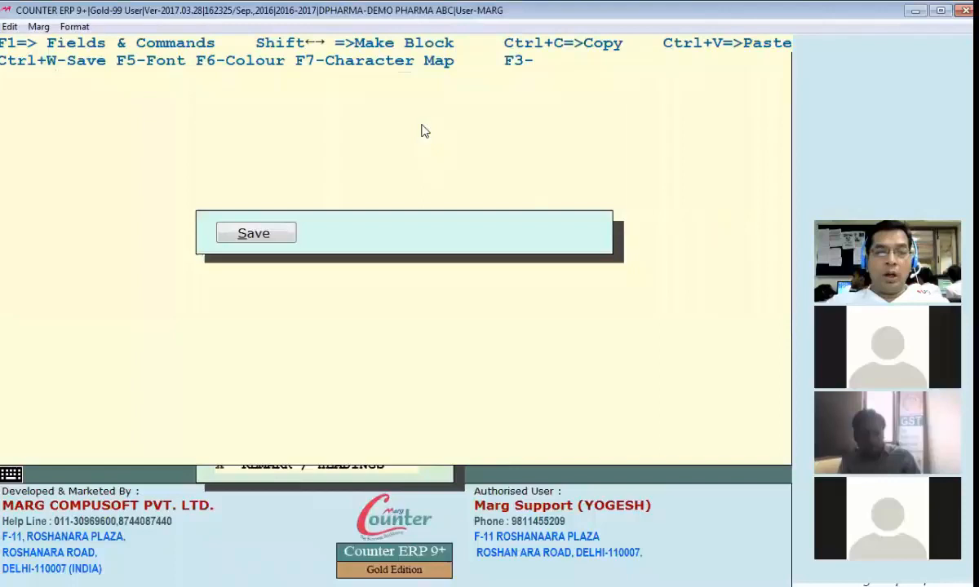
# Step: Preview bill 000010 again from the ledger, examine the serial number placement in the enlarged product rows and close the preview
pyautogui.hotkey('ctrl', 'l')
pyautogui.hotkey('alt', 'Tab')
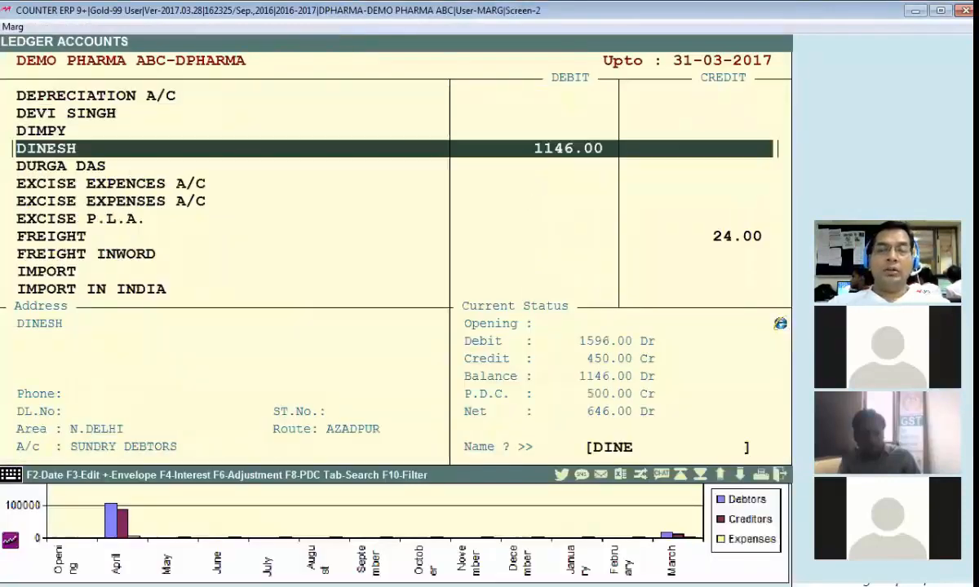
pyautogui.hotkey('alt', 'Tab')
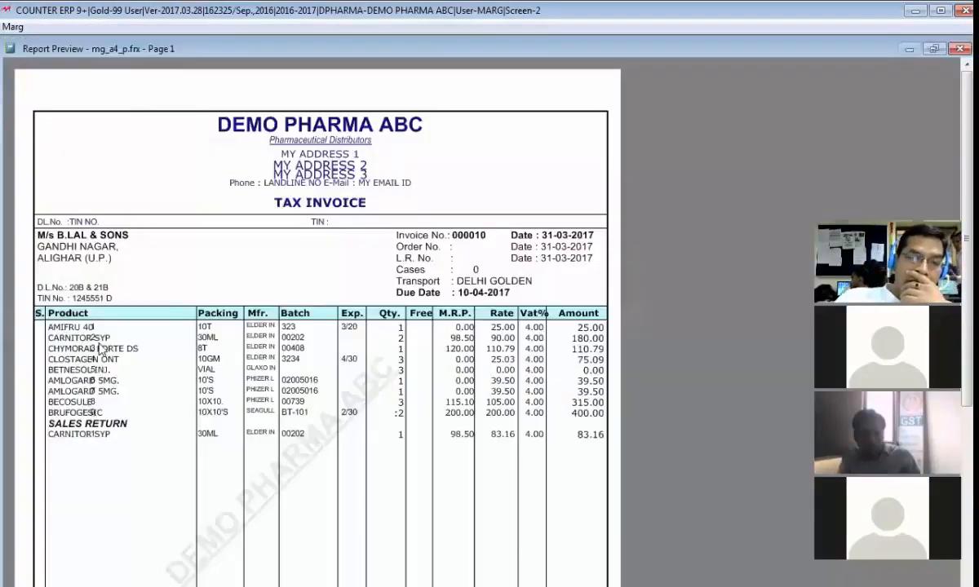
pyautogui.click(85, 269)
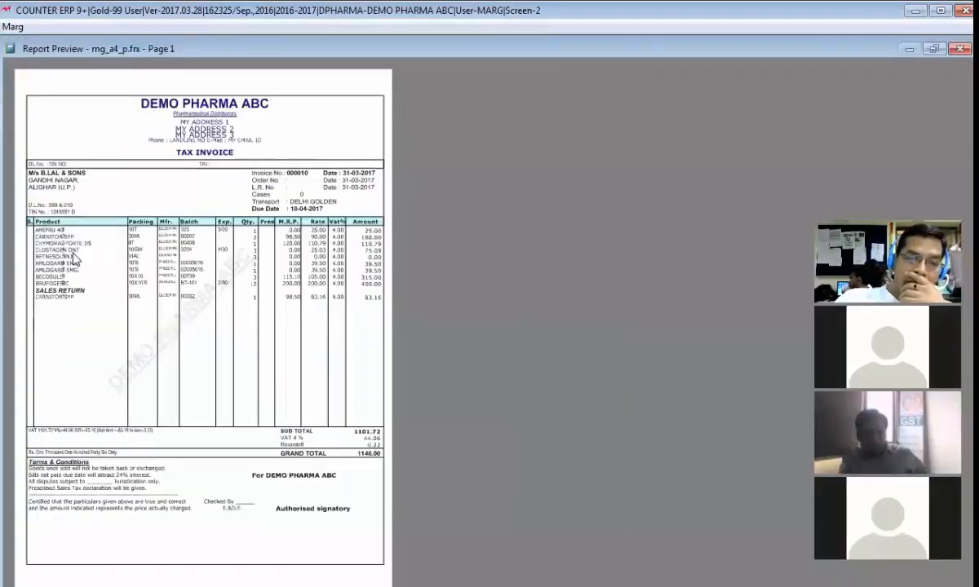
pyautogui.click(76, 258)
pyautogui.scroll(-3, 245, 338)
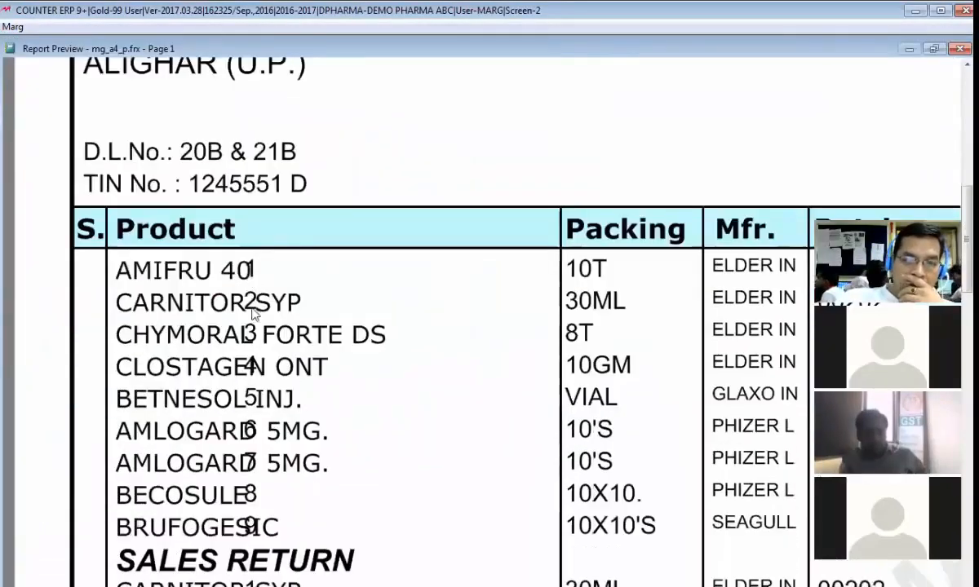
pyautogui.scroll(-1, 248, 339)
pyautogui.scroll(-3, 245, 318)
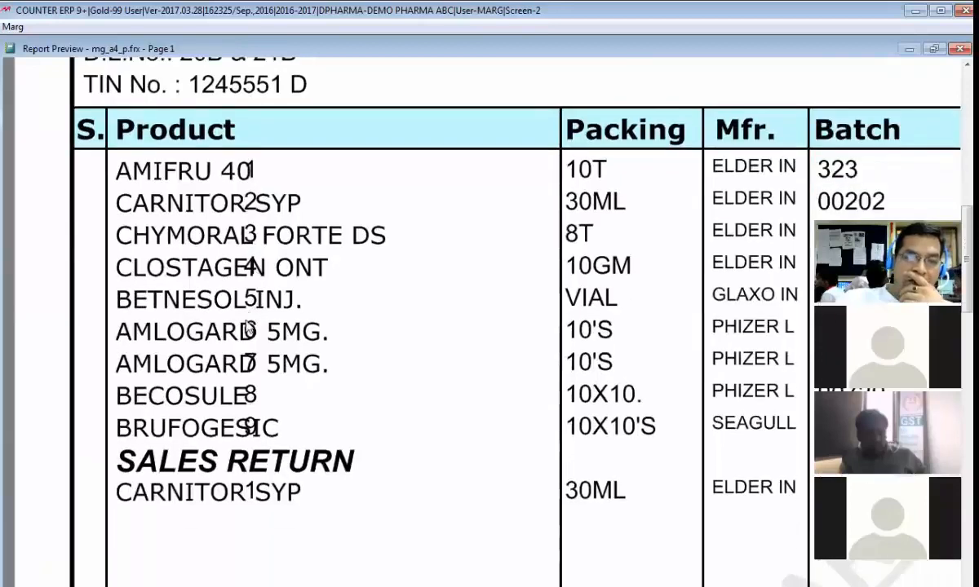
pyautogui.scroll(-1, 248, 340)
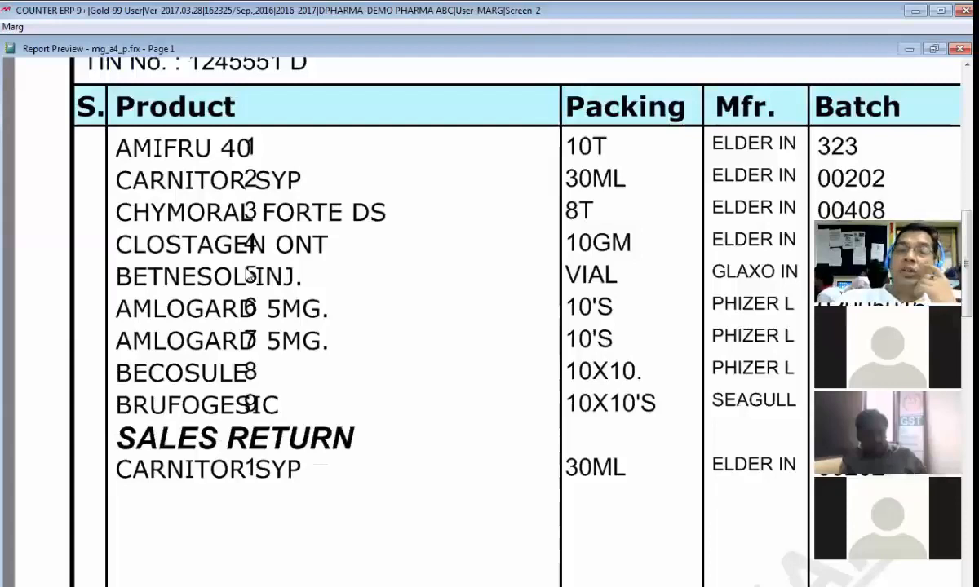
pyautogui.scroll(7, 249, 275)
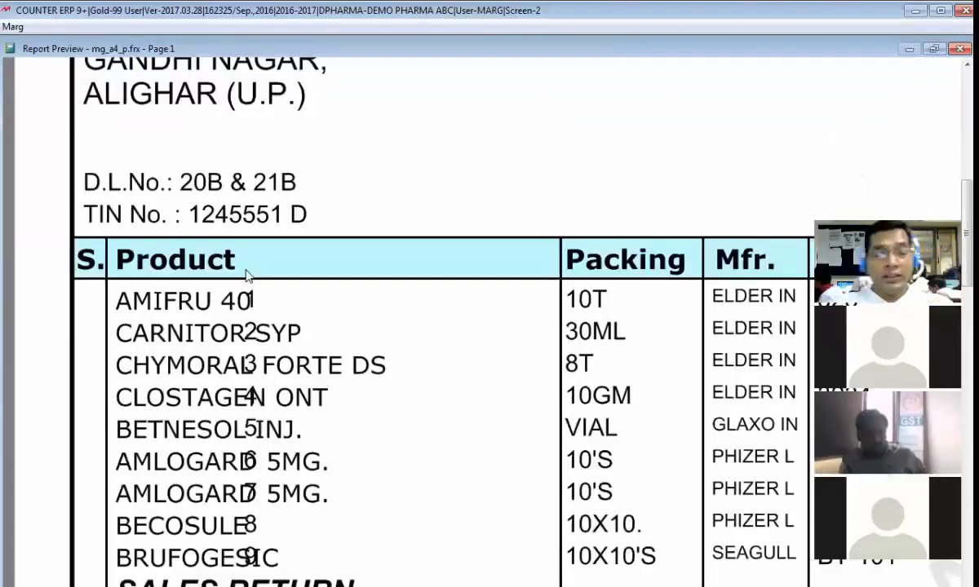
pyautogui.press('Escape')
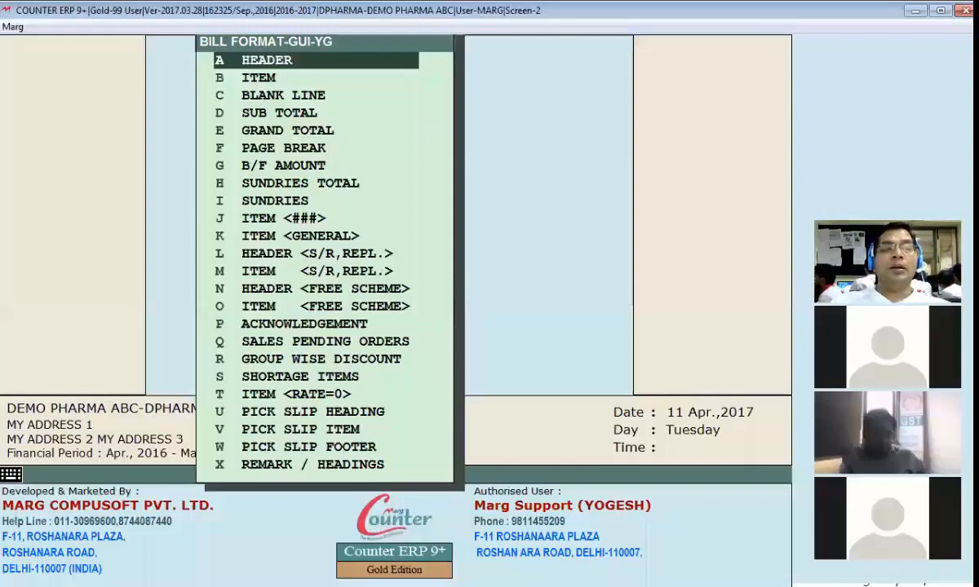
# Step: Reopen format YG's item section and delete the SB_SNO field text from its first line
pyautogui.press('b')
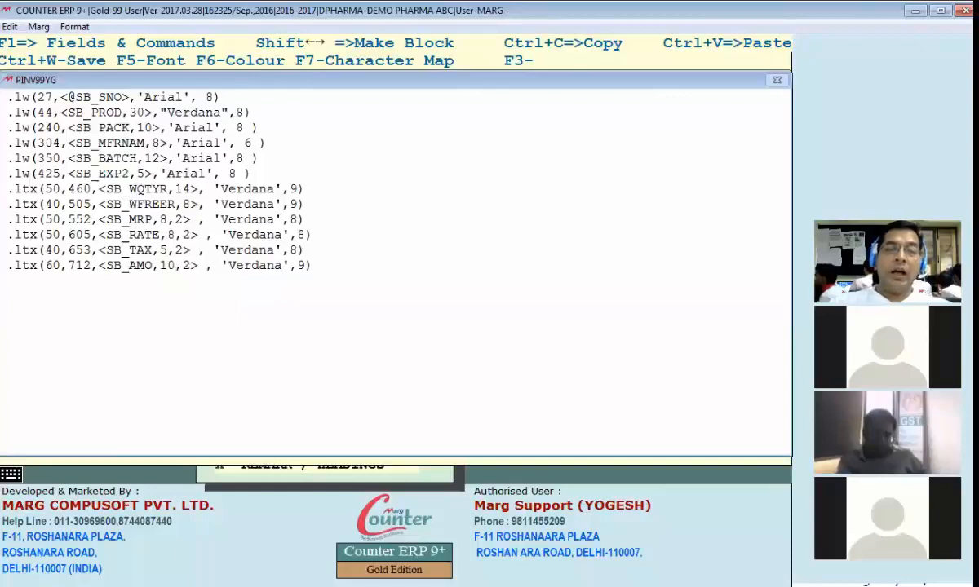
pyautogui.press('Delete')
pyautogui.press('Delete')
pyautogui.press('Delete')
pyautogui.press('Delete')
pyautogui.press('Delete')
pyautogui.press('Delete')
pyautogui.press('Delete')
pyautogui.press('Delete')
pyautogui.press('Delete')
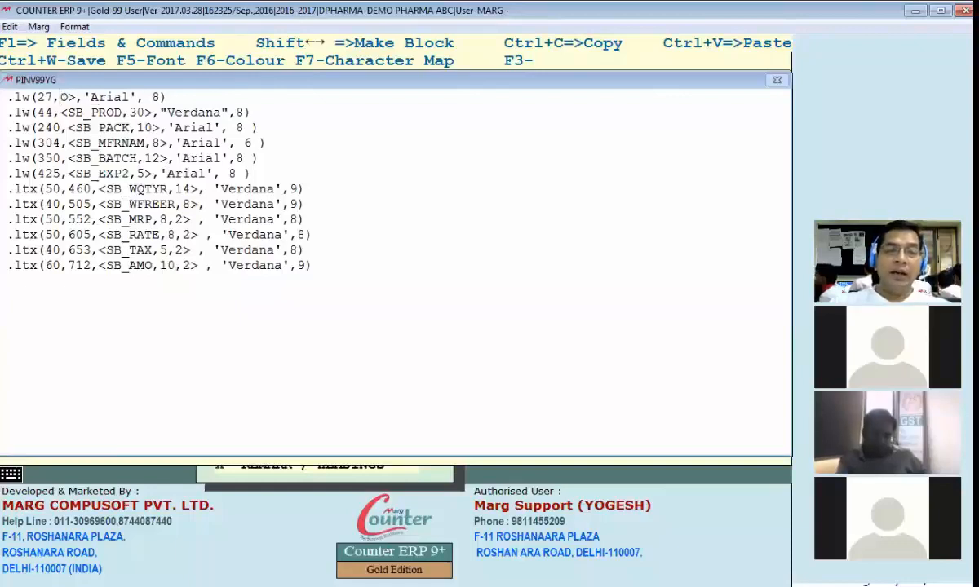
# Step: Look up the SERIAL NO. field in the format variables and insert <SB_SNO,4> into the first item line
pyautogui.press('F1')
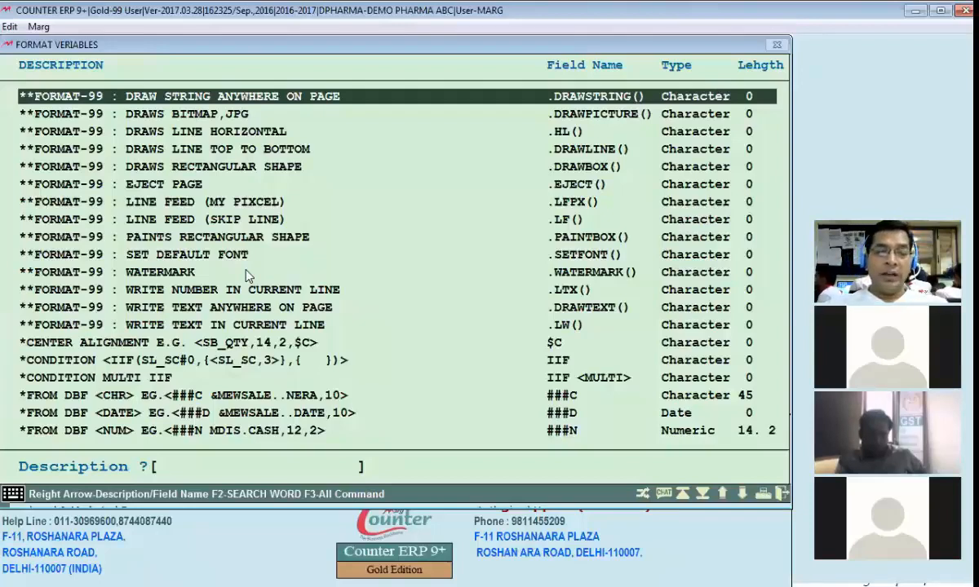
pyautogui.write('s')
pyautogui.write('SERIAL')
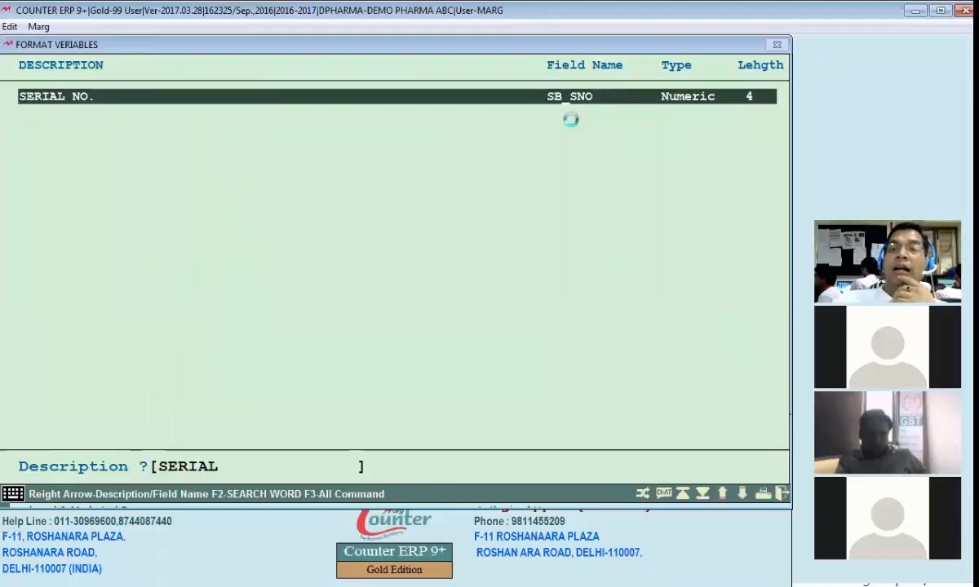
pyautogui.write(' NO')
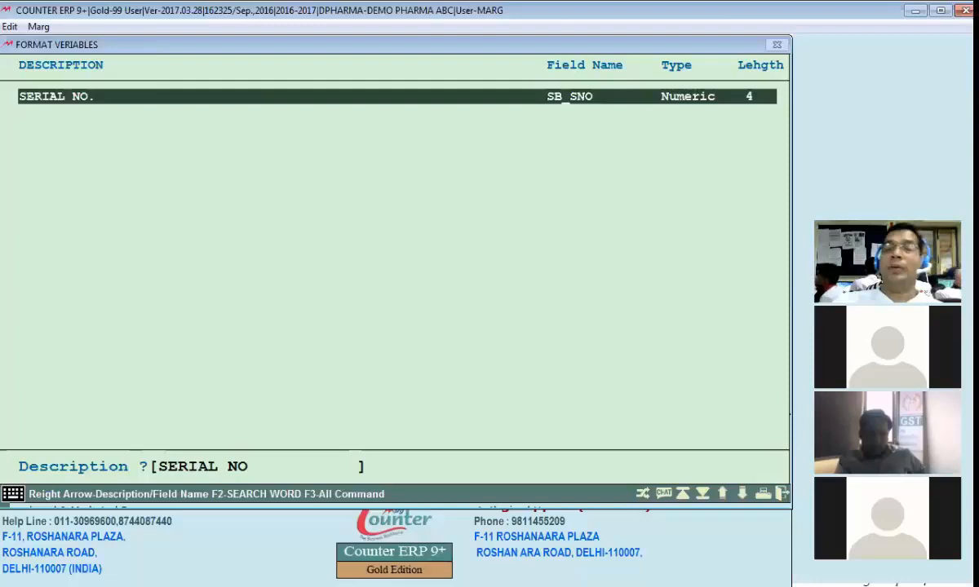
pyautogui.press('Return')
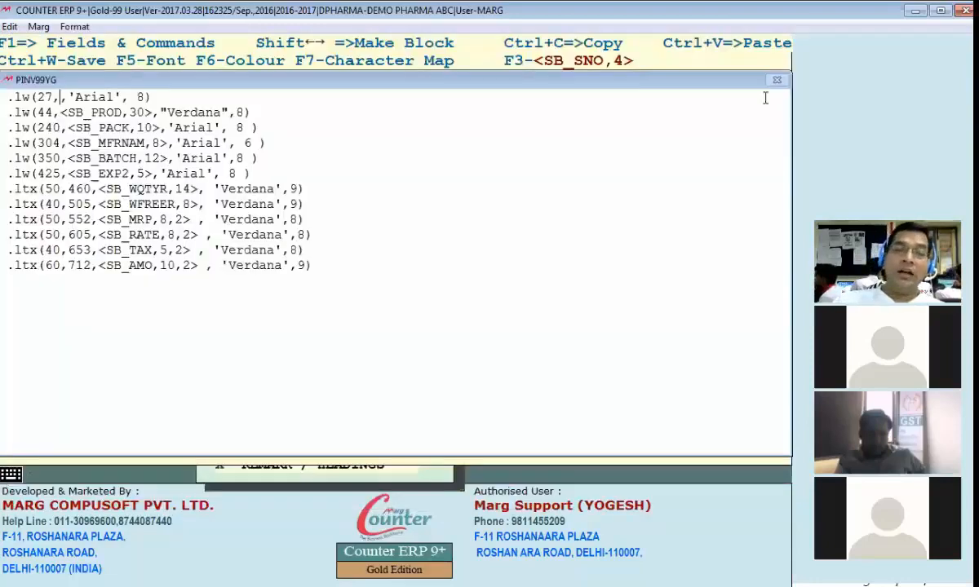
pyautogui.press('F3')
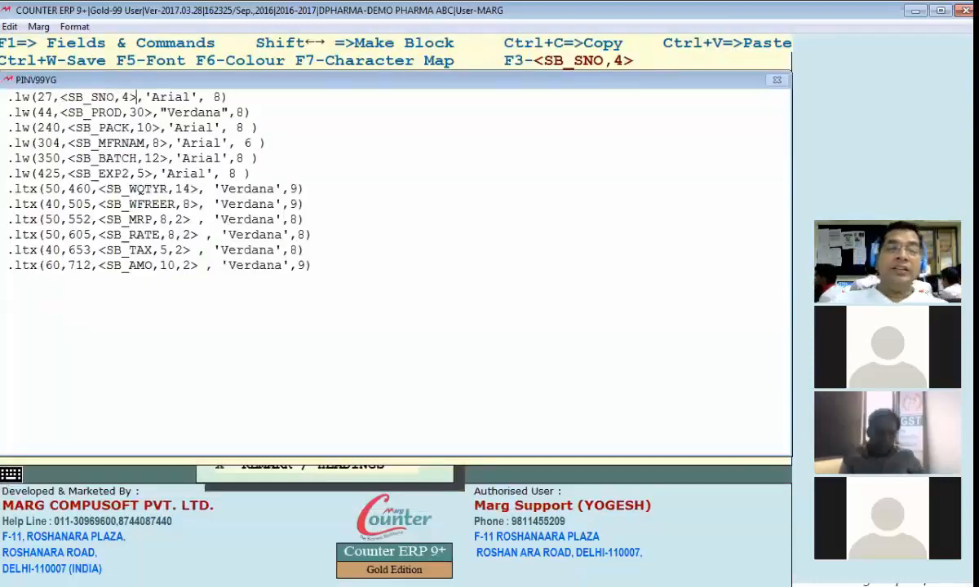
pyautogui.press('Left')
pyautogui.press('Left')
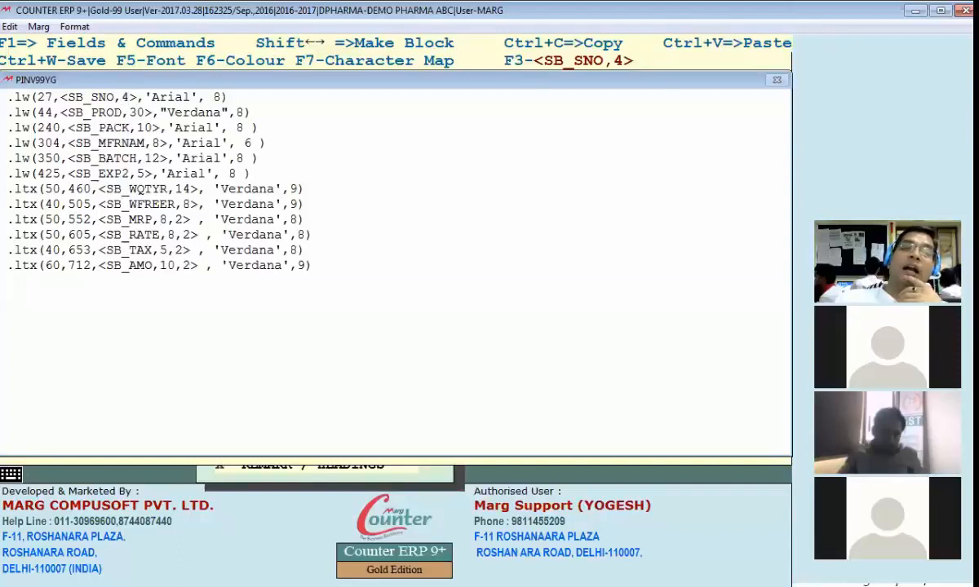
pyautogui.press('Left')
pyautogui.press('Left')
pyautogui.press('Left')
pyautogui.press('Left')
pyautogui.press('Left')
pyautogui.press('Left')
pyautogui.press('Left')
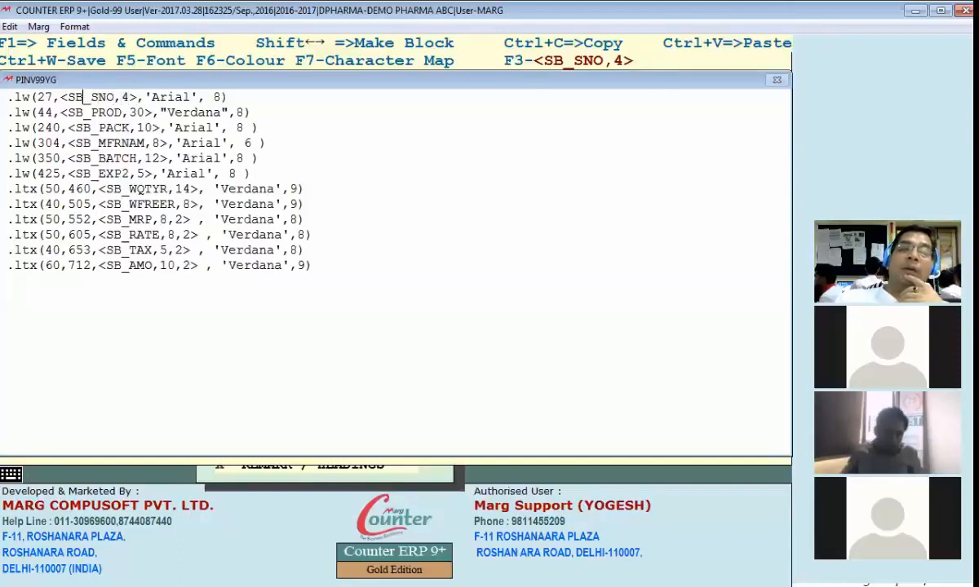
pyautogui.write('@')
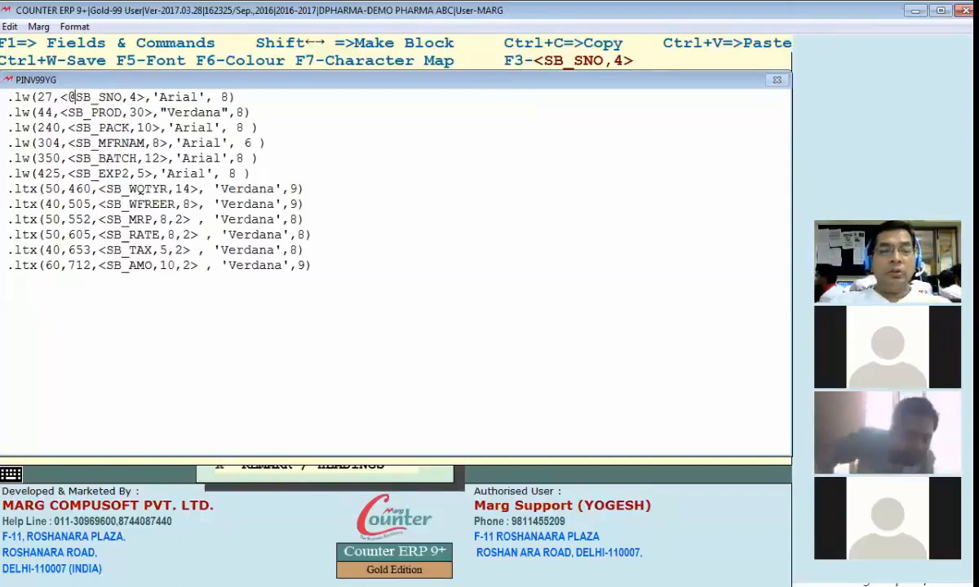
pyautogui.press('Right')
pyautogui.press('Right')
pyautogui.press('Right')
pyautogui.press('Right')
pyautogui.press('Right')
pyautogui.press('Right')
pyautogui.press('Delete')
pyautogui.press('Delete')
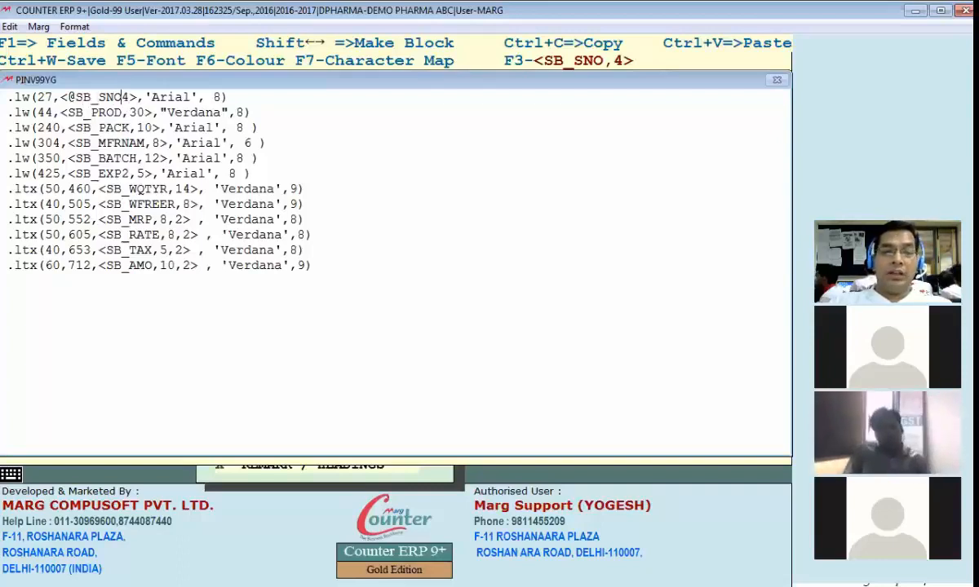
# Step: Set the serial number line's Arial font size to 14 and save format YG's item section
pyautogui.press('Down')
pyautogui.press('Up')
pyautogui.press('Right')
pyautogui.press('Right')
pyautogui.press('Right')
pyautogui.press('Right')
pyautogui.press('Right')
pyautogui.press('Right')
pyautogui.press('Right')
pyautogui.press('Right')
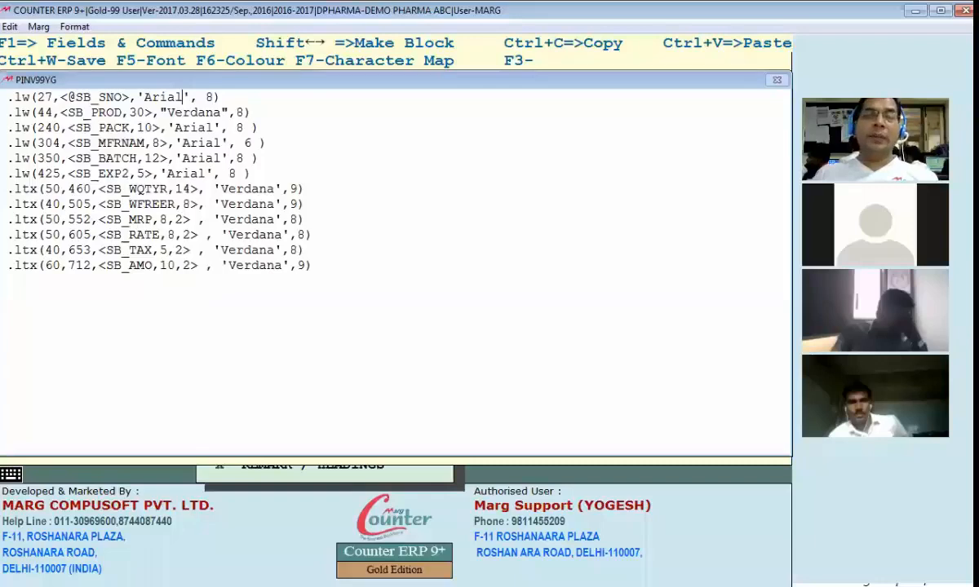
pyautogui.hotkey('shift', 'Left')
pyautogui.hotkey('shift', 'Left')
pyautogui.hotkey('shift', 'Left')
pyautogui.hotkey('shift', 'Left')
pyautogui.hotkey('shift', 'Left')
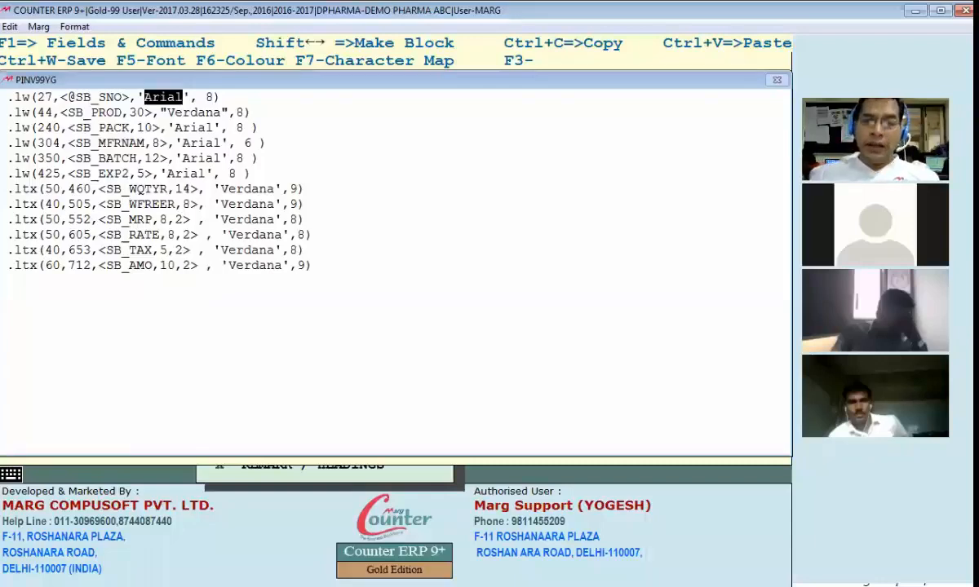
pyautogui.press('Right')
pyautogui.press('Right')
pyautogui.press('Right')
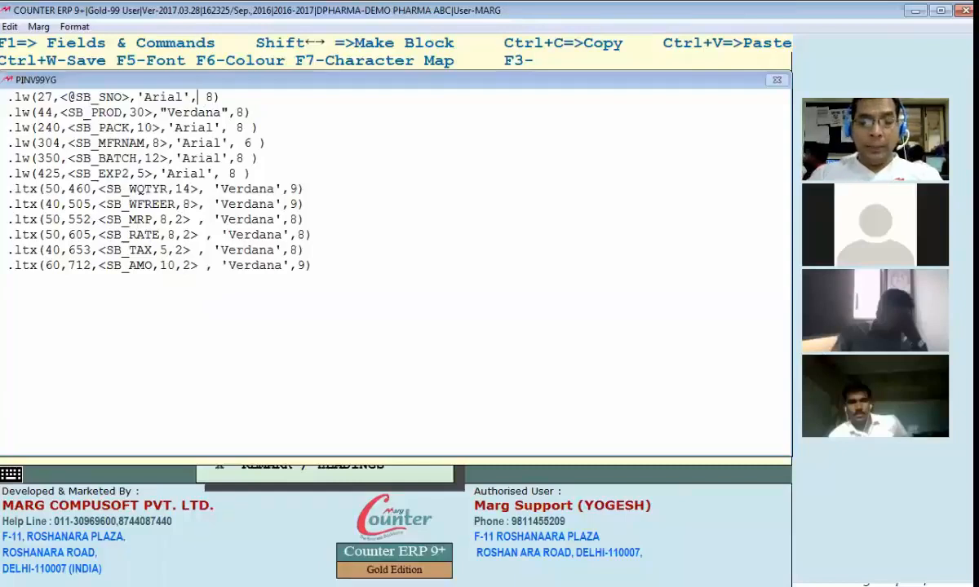
pyautogui.write('14')
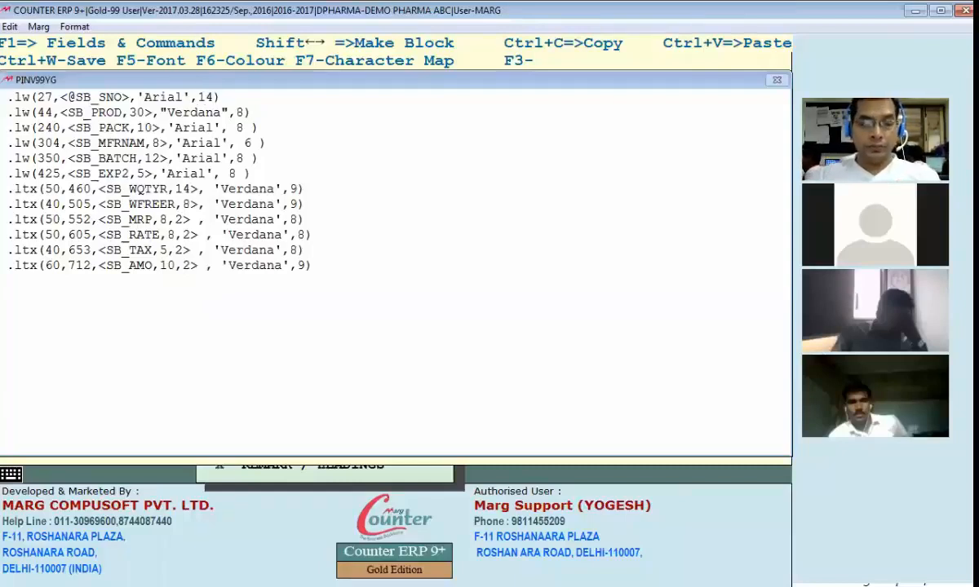
pyautogui.hotkey('ctrl', 'w')
pyautogui.press('Return')
# Step: Preview bill 000010 from the B.LAL & SONS ledger and examine the serial number size in the product rows
pyautogui.hotkey('ctrl', 'l')
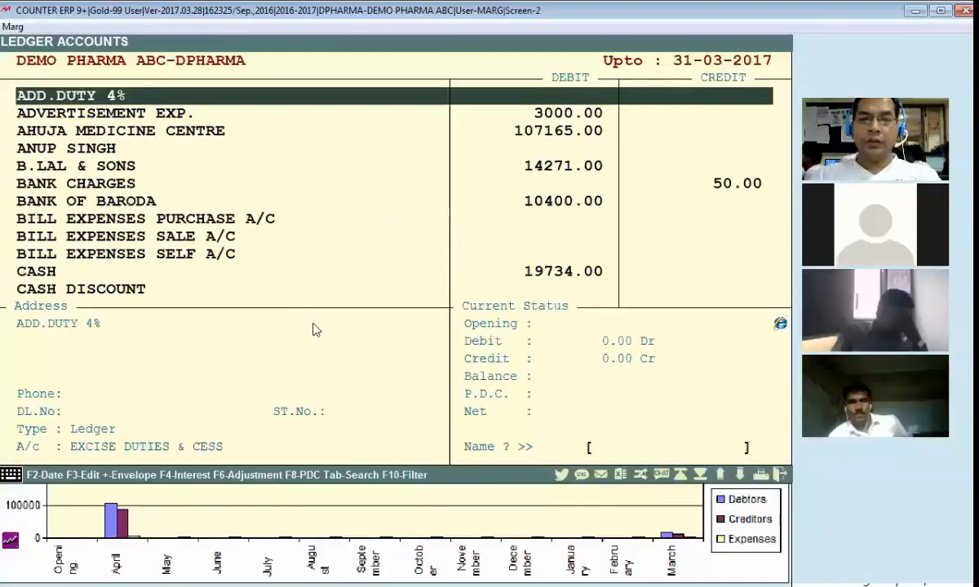
pyautogui.write('b')
pyautogui.press('Return')
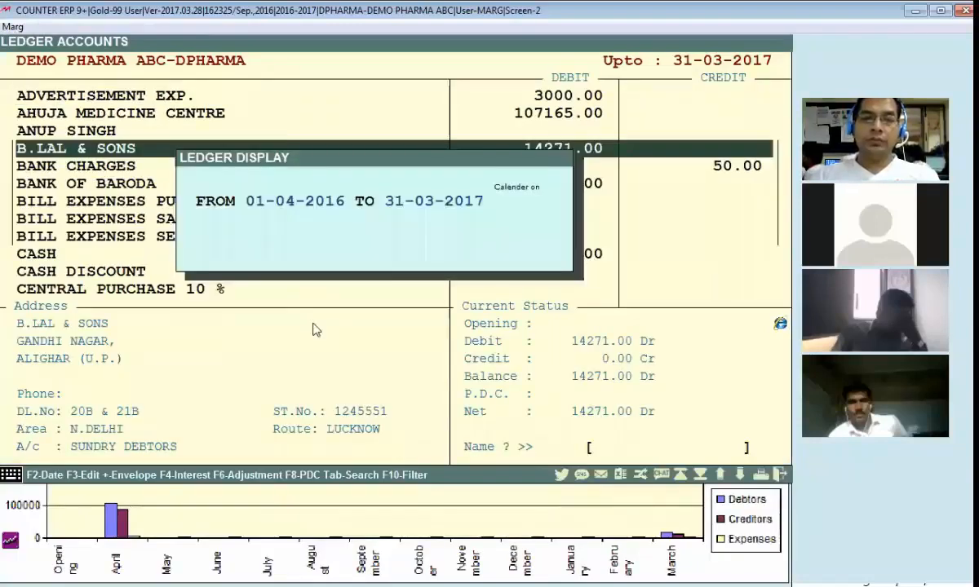
pyautogui.press('Return')
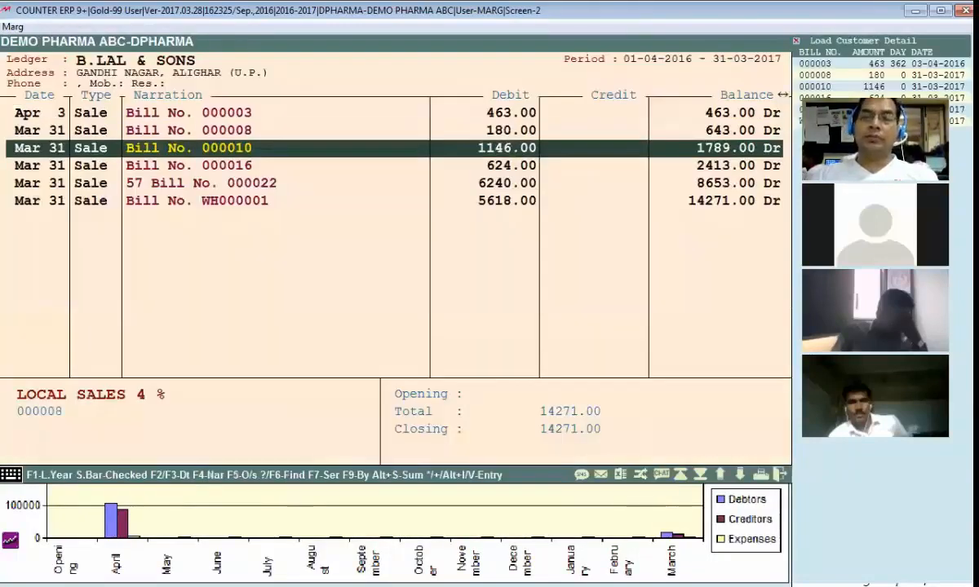
pyautogui.press('Return')
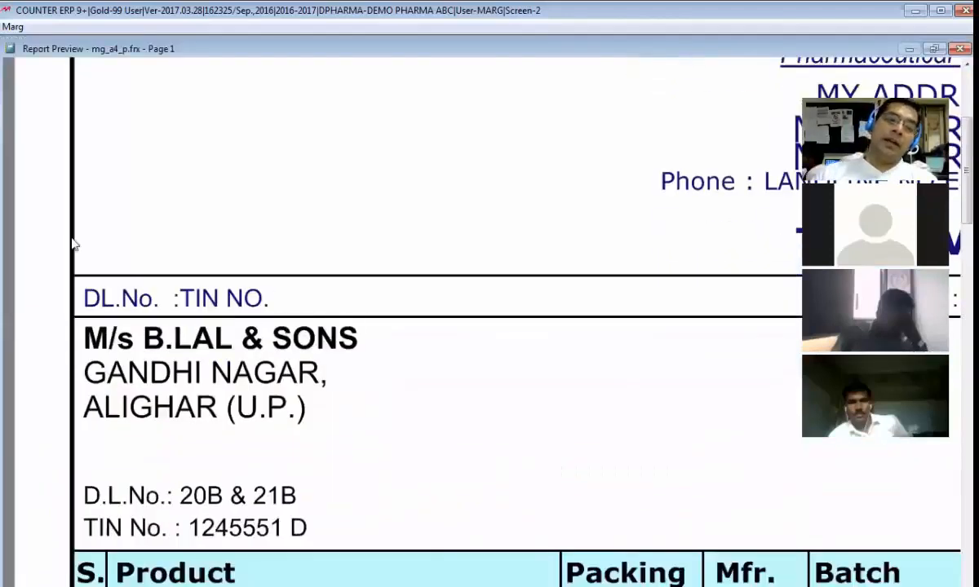
pyautogui.scroll(-5, 72, 229)
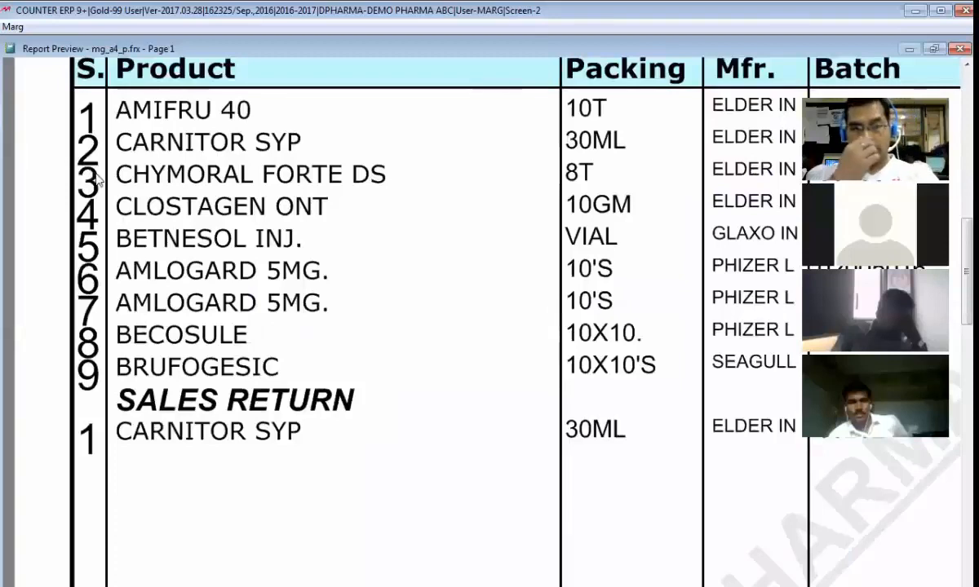
pyautogui.hotkey('alt', 'Tab')
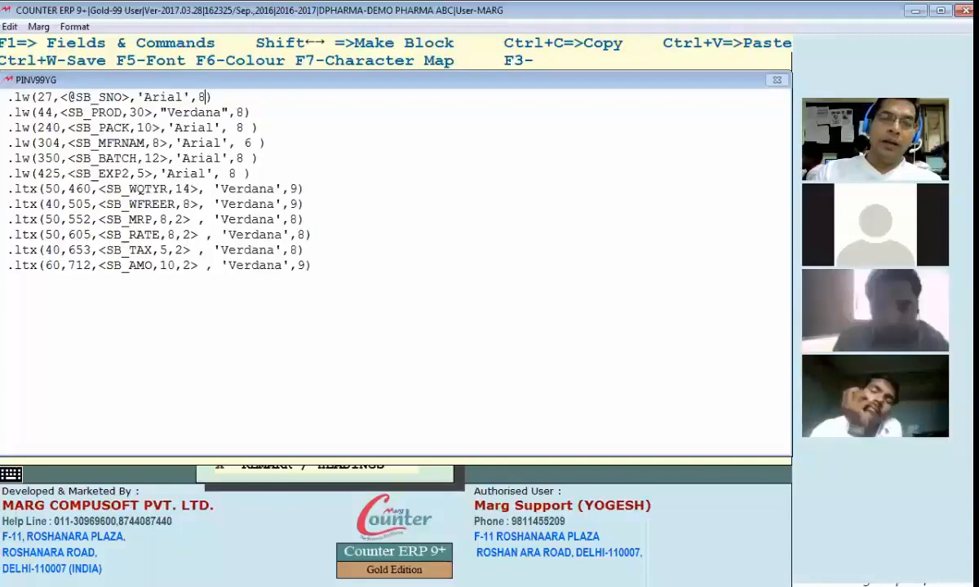
pyautogui.click(37, 98)
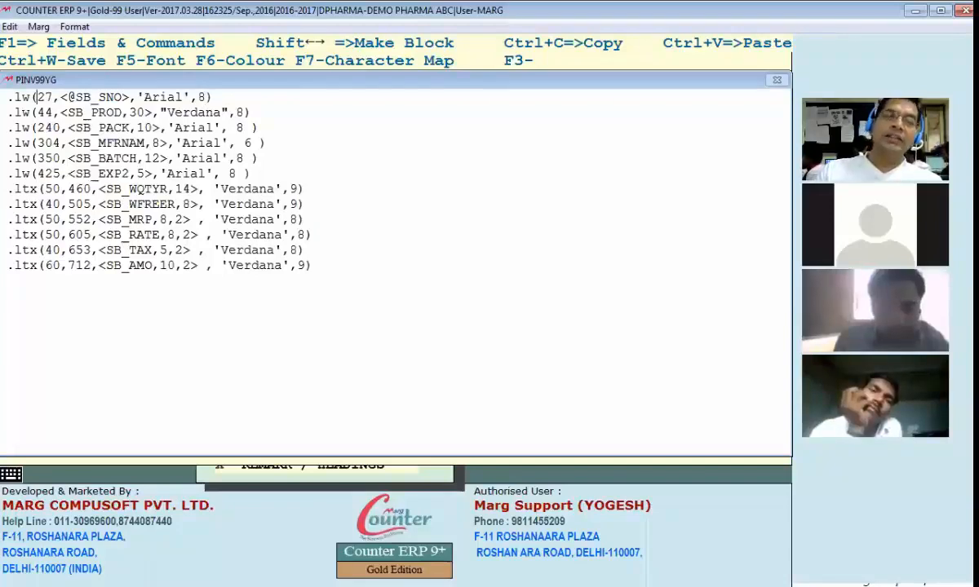
pyautogui.press('Right')
pyautogui.press('Right')
pyautogui.press('Right')
pyautogui.press('Right')
pyautogui.press('Right')
pyautogui.press('Right')
pyautogui.press('Right')
pyautogui.press('Right')
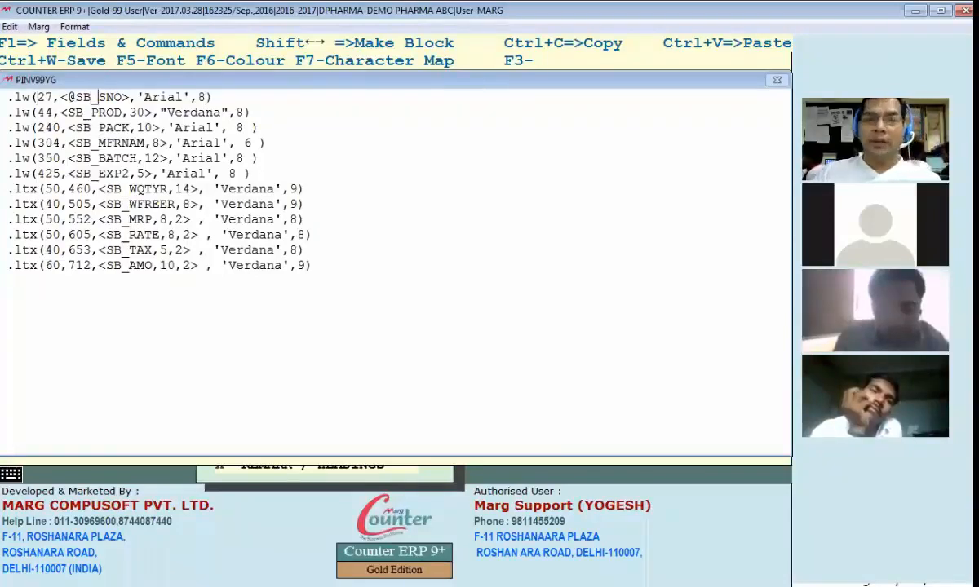
pyautogui.press('Right')
pyautogui.press('Right')
pyautogui.press('Right')
pyautogui.press('Right')
pyautogui.press('Right')
pyautogui.press('Right')
pyautogui.press('Right')
pyautogui.press('Right')
pyautogui.press('Right')
pyautogui.press('Right')
pyautogui.press('Right')
pyautogui.press('Right')
pyautogui.press('Right')
pyautogui.press('Right')
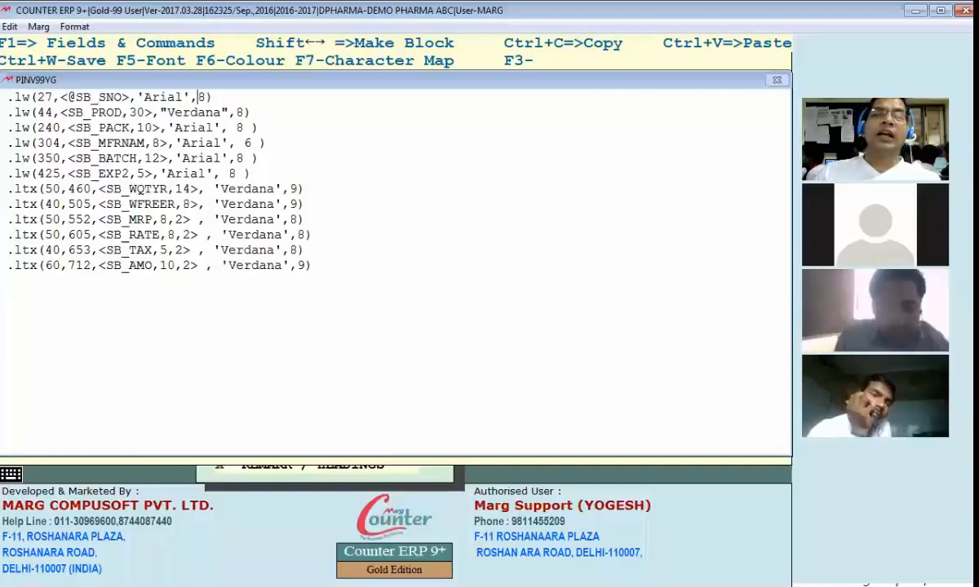
# Step: Examine the position, field and font parameters of the item section's .lw lines, from serial number to batch
pyautogui.press('Down')
pyautogui.press('Left')
pyautogui.press('Left')
pyautogui.press('Left')
pyautogui.press('Left')
pyautogui.press('Left')
pyautogui.press('Left')
pyautogui.press('Left')
pyautogui.press('Left')
pyautogui.press('Left')
pyautogui.press('Left')
pyautogui.press('Left')
pyautogui.press('Left')
pyautogui.press('Left')
pyautogui.press('Left')
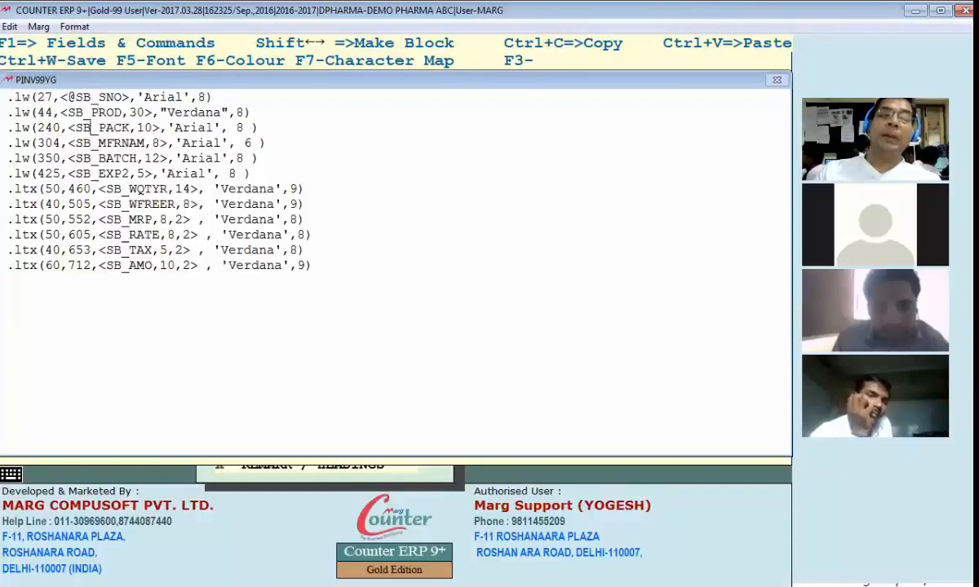
pyautogui.press('Down')
pyautogui.press('Down')
pyautogui.press('Down')
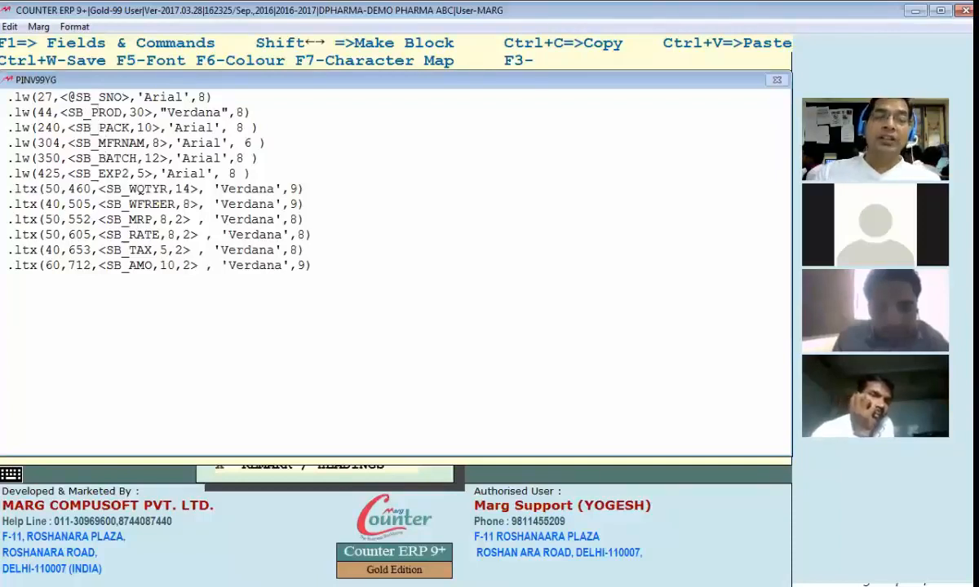
pyautogui.press('Up')
pyautogui.press('Up')
pyautogui.press('Up')
pyautogui.press('Up')
pyautogui.press('Up')
pyautogui.press('Right')
pyautogui.press('Right')
pyautogui.press('Right')
pyautogui.press('Right')
pyautogui.press('Right')
pyautogui.press('Right')
pyautogui.press('Right')
pyautogui.press('Right')
pyautogui.press('Right')
pyautogui.press('Right')
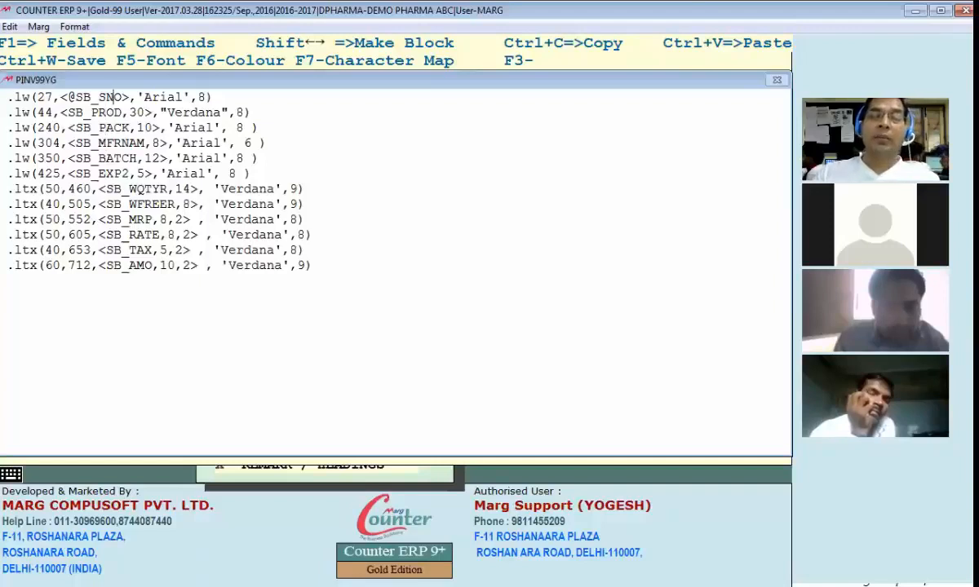
pyautogui.press('Down')
pyautogui.press('Down')
pyautogui.press('Down')
# Step: Set the horizontal position of the SB_WQTYR quantity line to 440
pyautogui.press('Down')
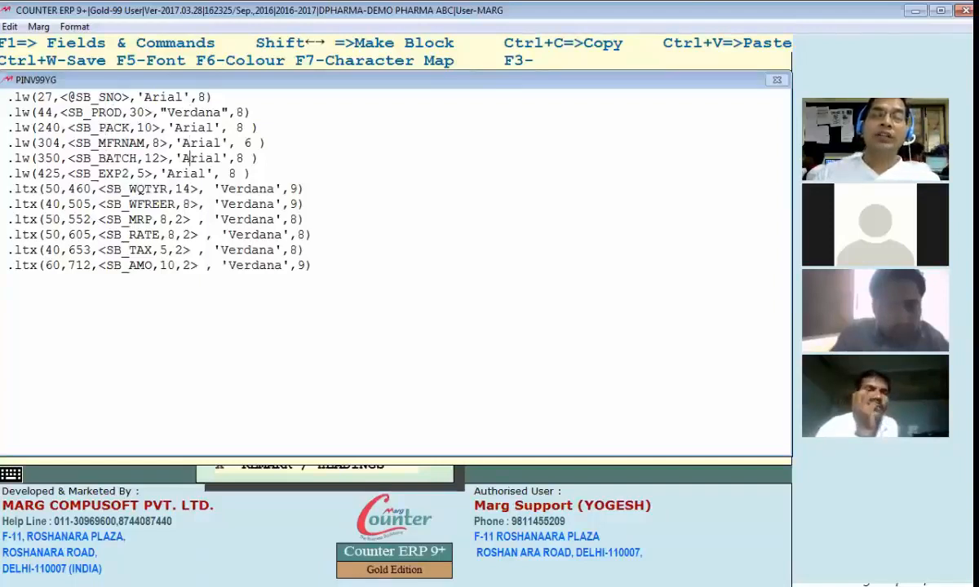
pyautogui.press('Left')
pyautogui.press('Left')
pyautogui.press('Down')
pyautogui.press('Up')
pyautogui.press('Up')
pyautogui.press('Left')
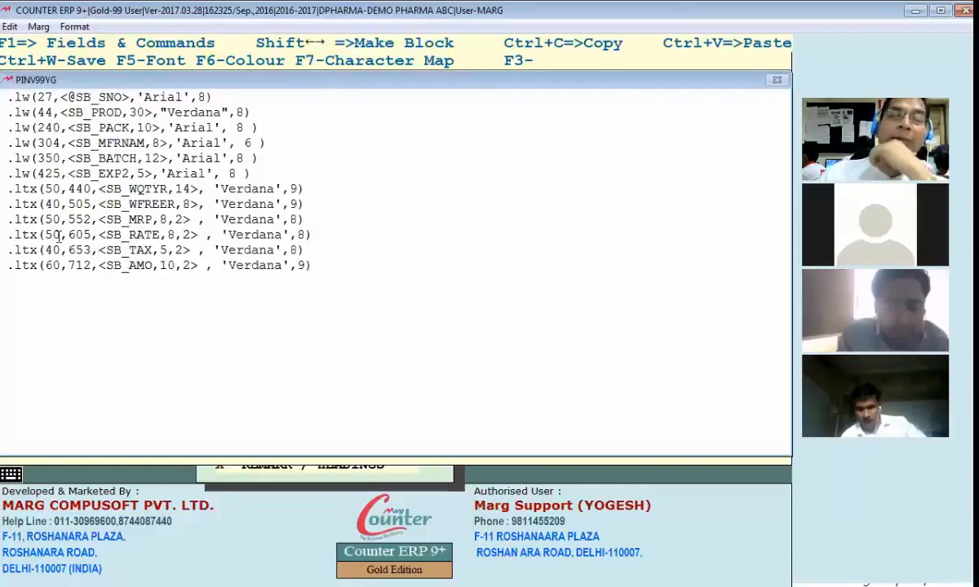
# Step: Check the SB_MRP field's length and decimal parameters, and examine the numeric columns in bill 000010's preview
pyautogui.click(163, 219)
pyautogui.moveTo(162, 219); pyautogui.dragTo(179, 220)
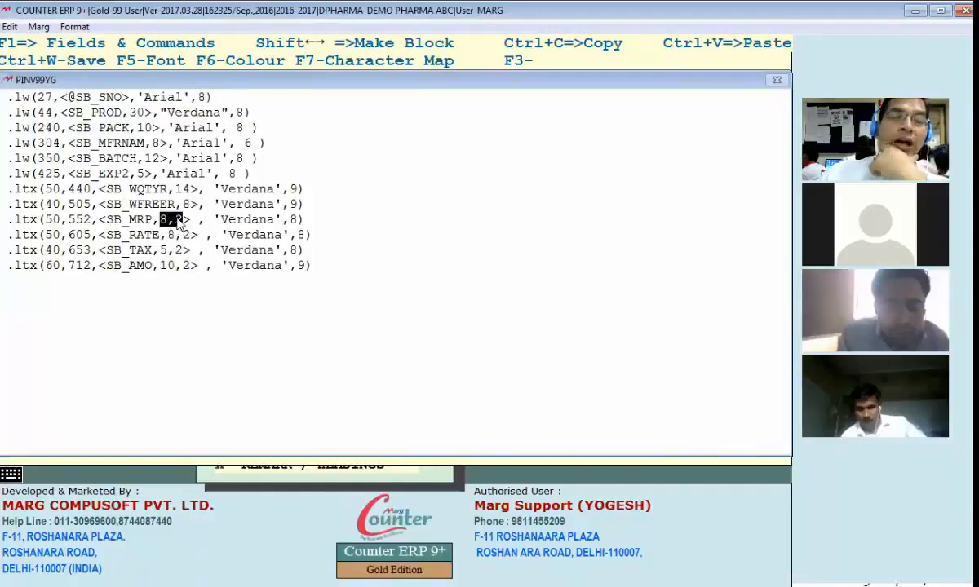
pyautogui.click(162, 220)
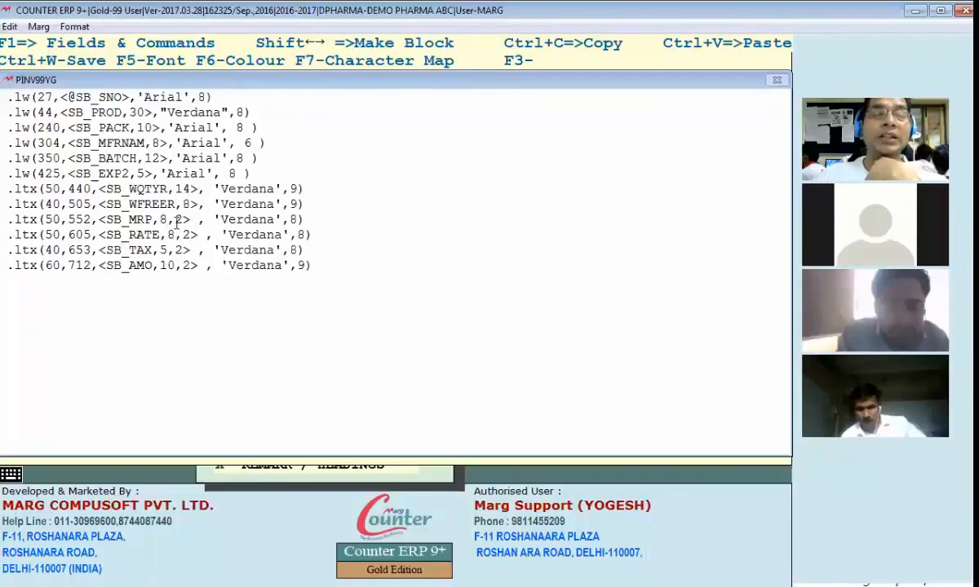
pyautogui.press('Escape')
pyautogui.click(353, 236)
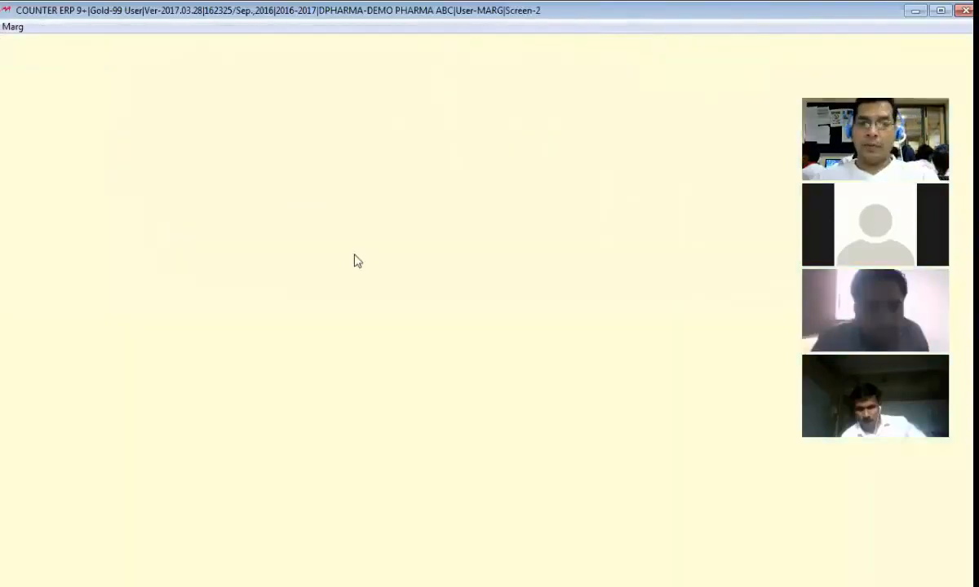
pyautogui.scroll(-2, 481, 278)
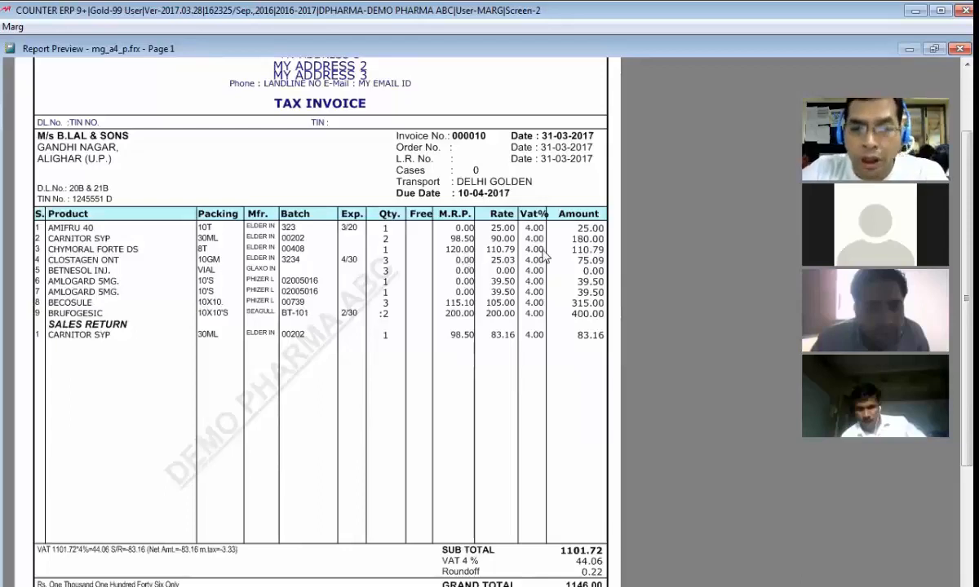
pyautogui.press('Escape')
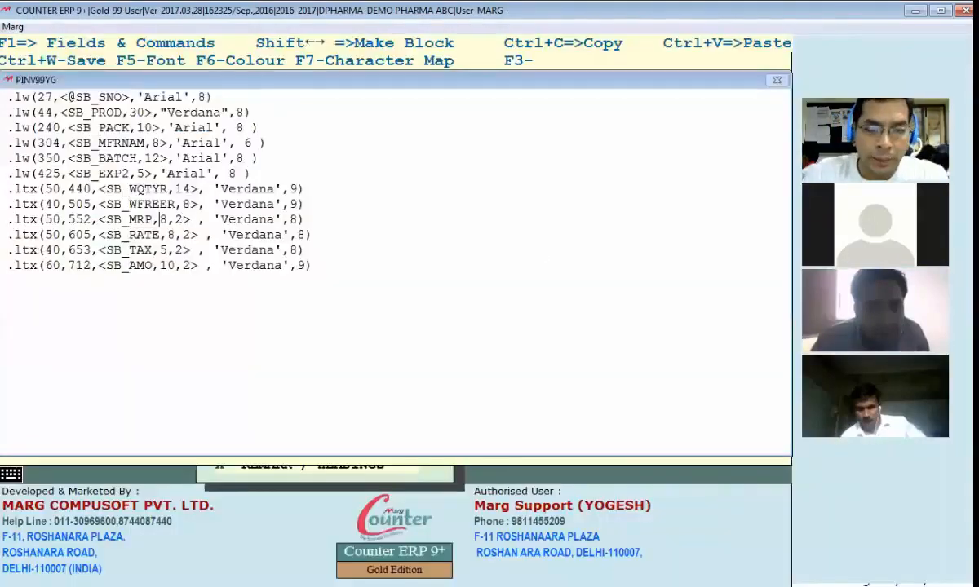
# Step: Set the SB_MRP field's length to 5 and save format YG's item section
pyautogui.write('5')
pyautogui.hotkey('ctrl', 'w')
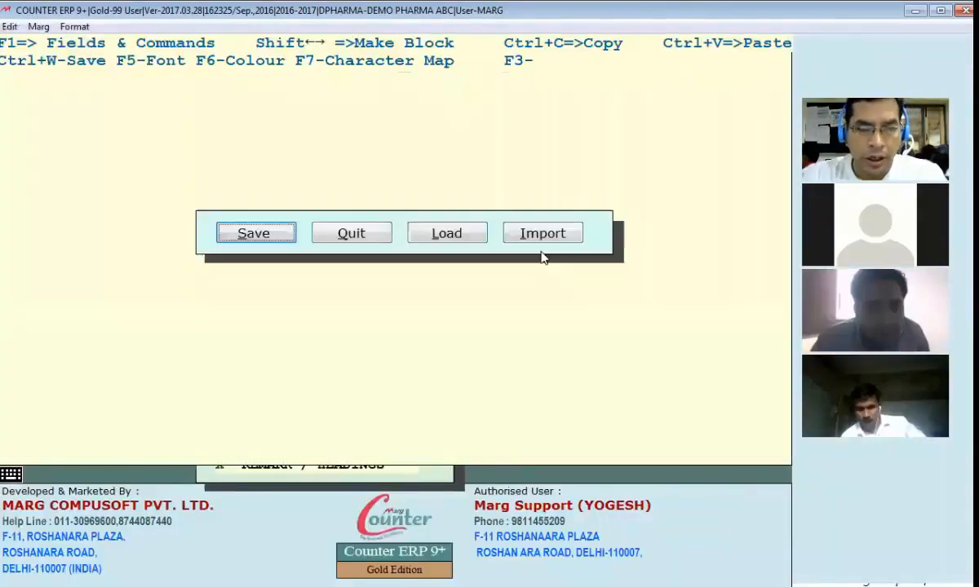
pyautogui.press('Return')
# Step: Preview bill 000010 again, examine the M.R.P. column's digits and close the preview
pyautogui.hotkey('alt', 'Tab')
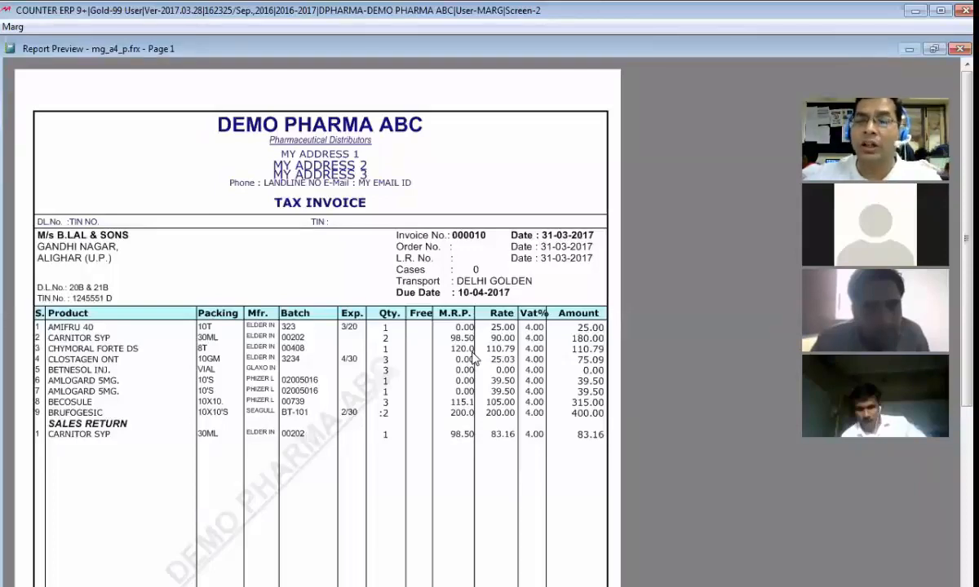
pyautogui.press('Escape')
pyautogui.press('Escape')
pyautogui.press('Escape')
pyautogui.press('Escape')
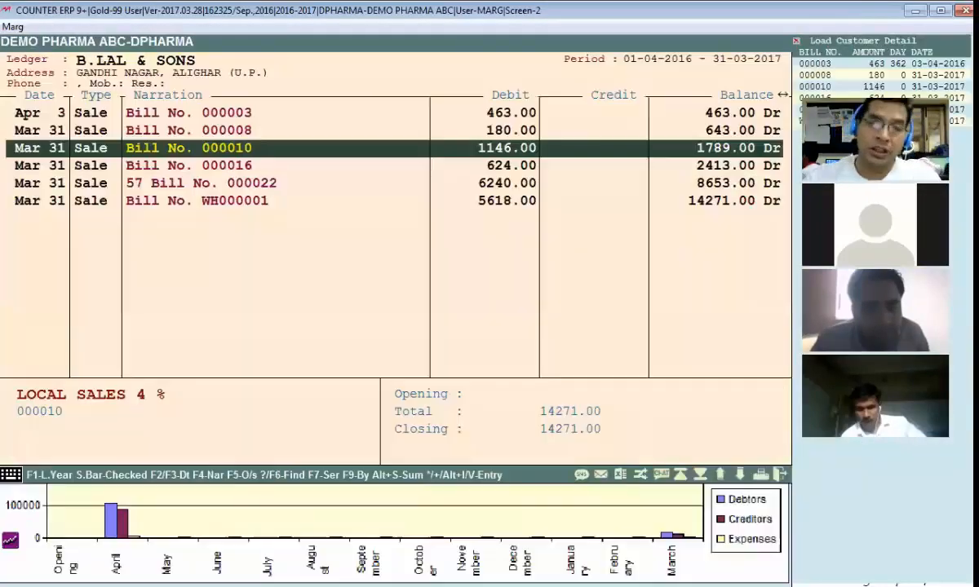
# Step: Set the SB_MRP field's length to 6, save format YG's item section and check bill 000010's preview
pyautogui.hotkey('alt', 'Tab')
pyautogui.write('8')
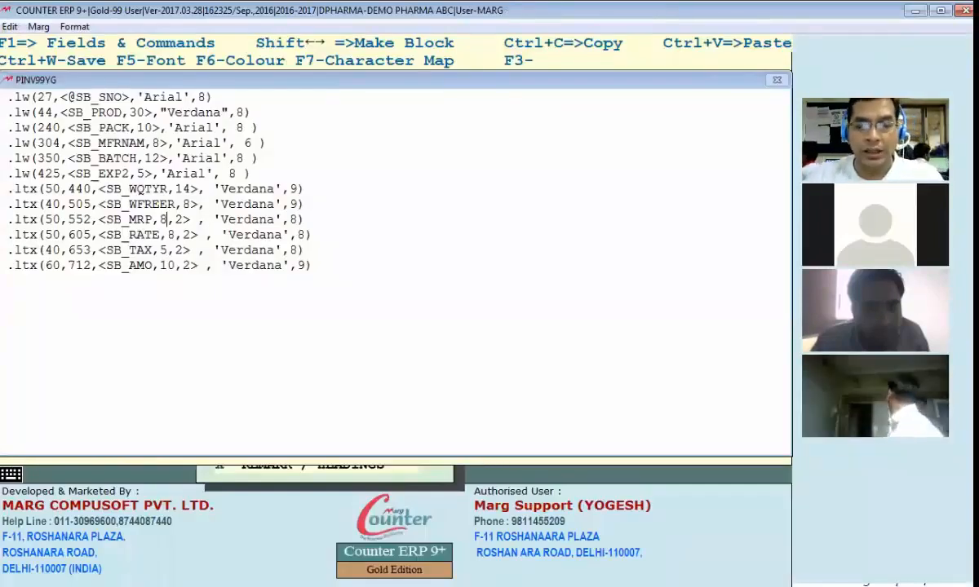
pyautogui.press('BackSpace')
pyautogui.write('6')
pyautogui.hotkey('ctrl', 'w')
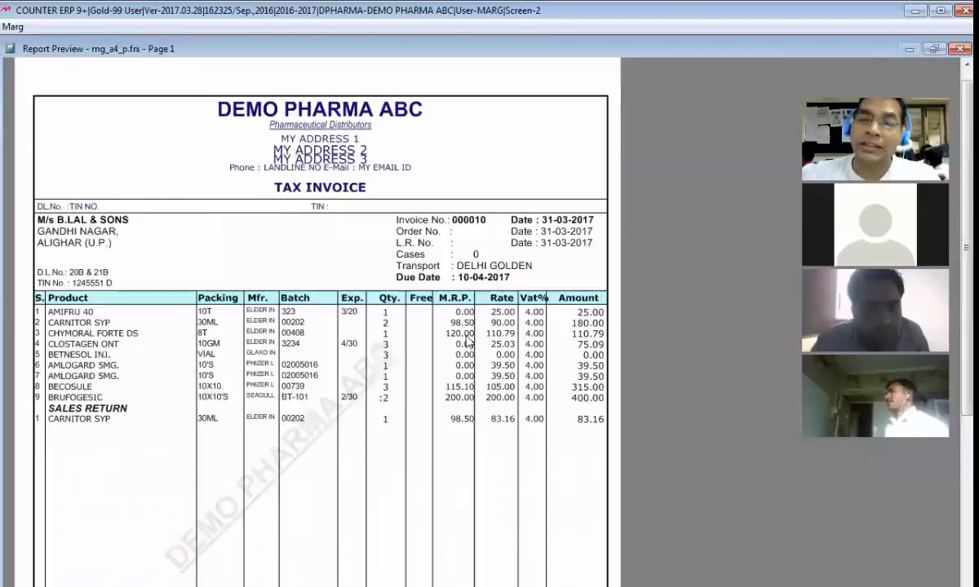
pyautogui.press('Escape')
pyautogui.press('Escape')
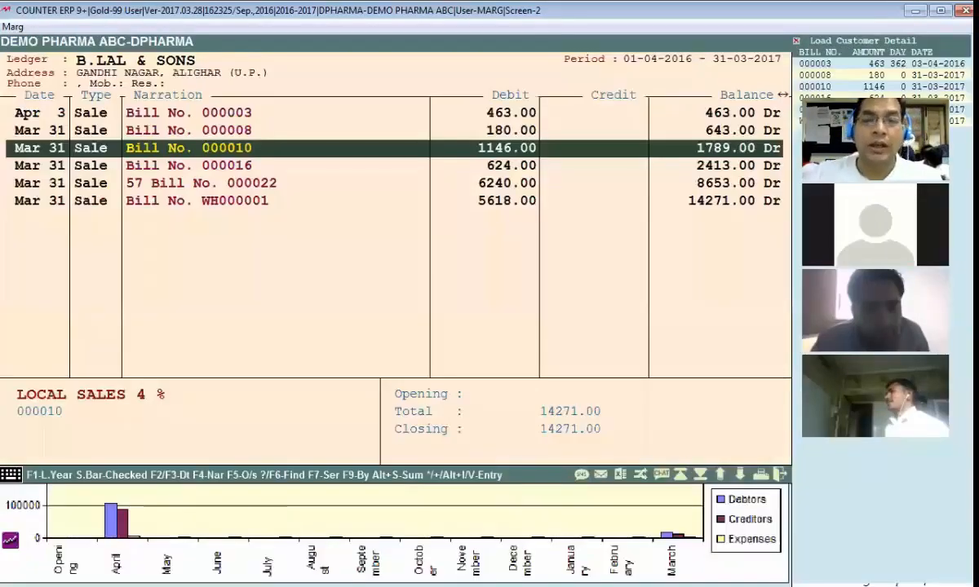
# Step: Set the SB_MRP field's decimal places to 1, save the item section and check the M.R.P. column in bill 000010's preview
pyautogui.hotkey('ctrl', 'w')
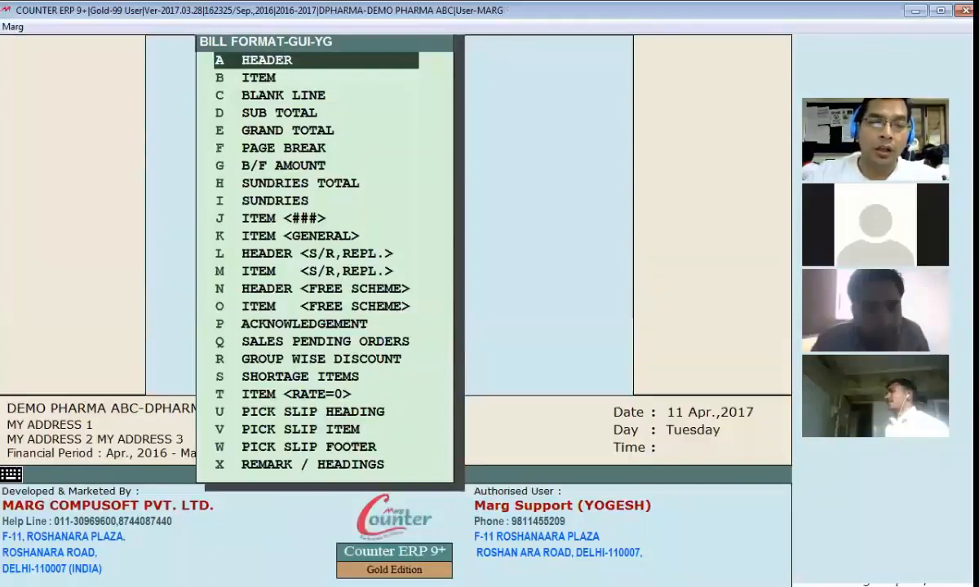
pyautogui.press('Return')
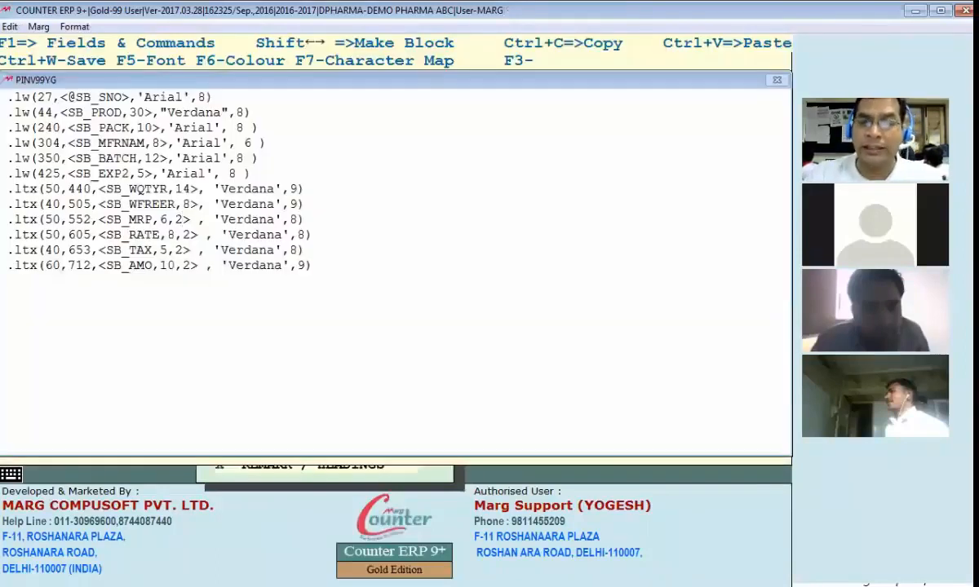
pyautogui.press('BackSpace')
pyautogui.write('1')
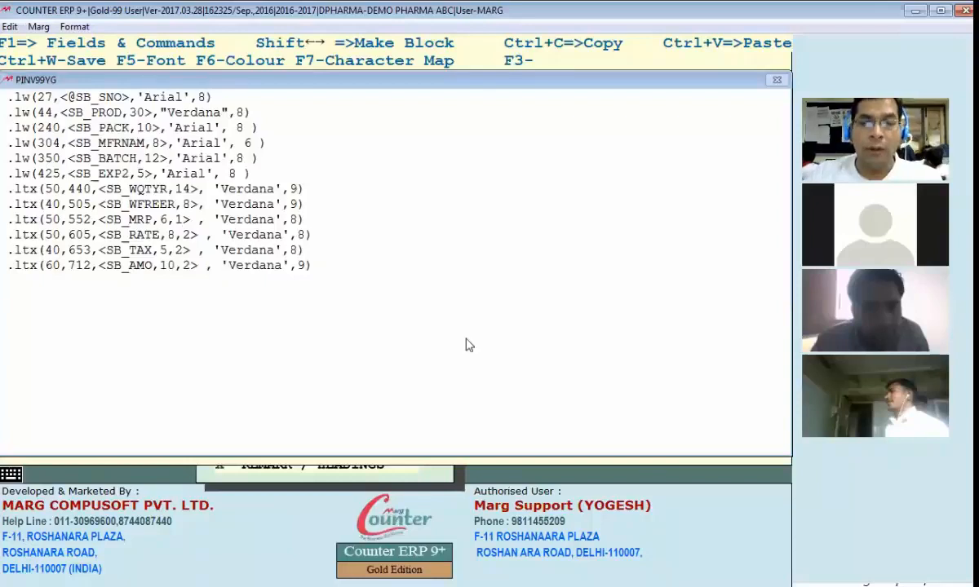
pyautogui.hotkey('ctrl', 'w')
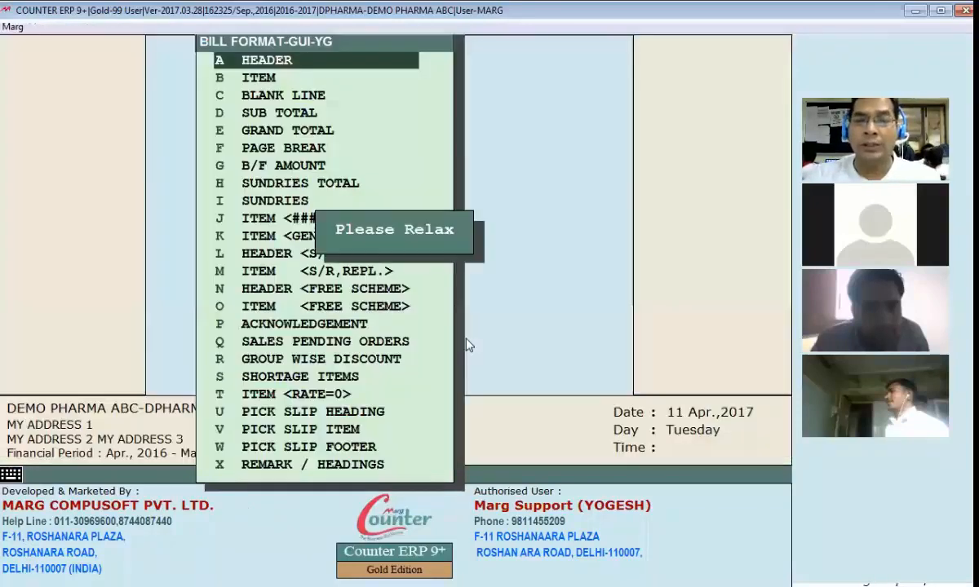
pyautogui.press('Escape')
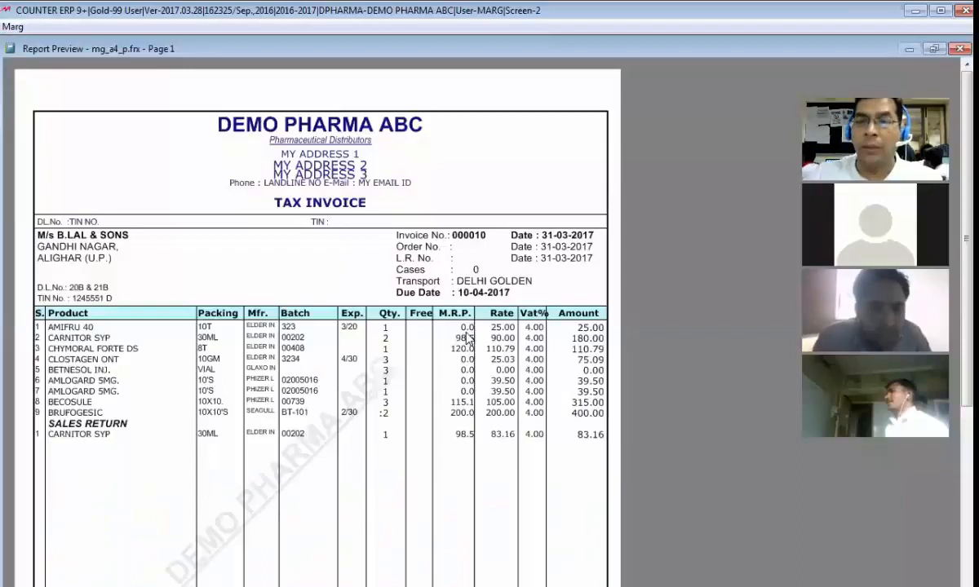
pyautogui.press('Escape')
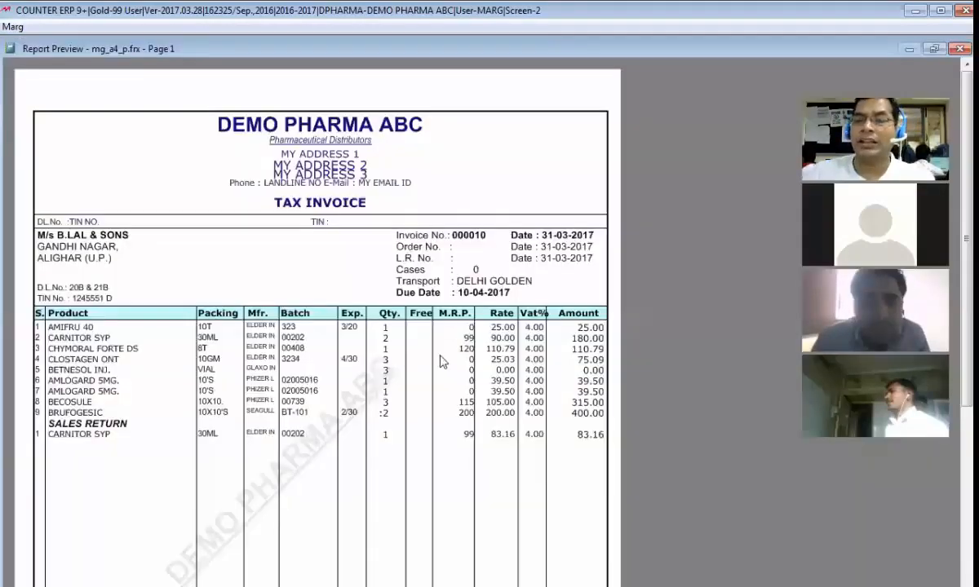
pyautogui.scroll(-1, 439, 360)
pyautogui.hotkey('alt', 'Tab')
pyautogui.press('Escape')
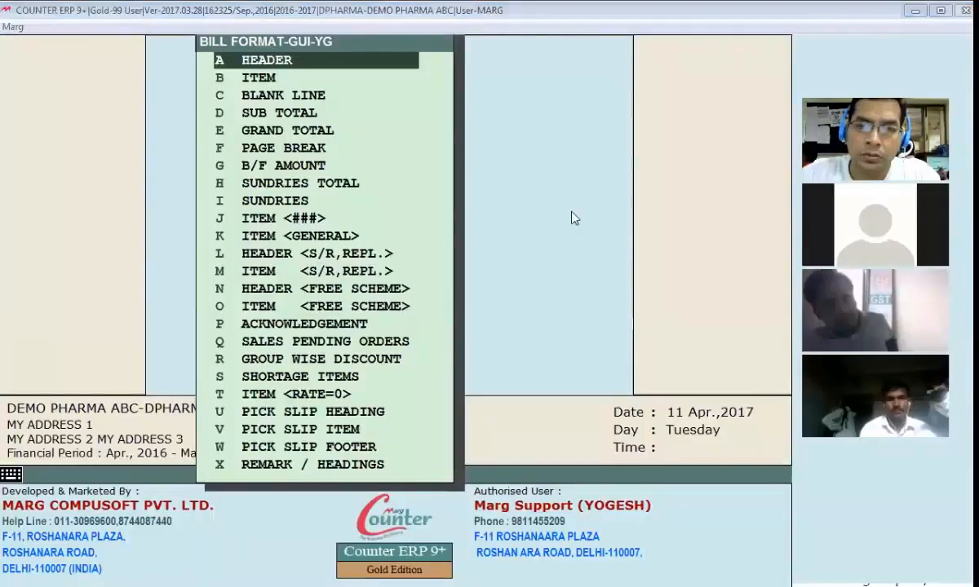
# Step: Open format YG's grand total section and examine the parameters of the GRAND TOTAL label line
pyautogui.click(329, 163)
pyautogui.doubleClick(261, 133)
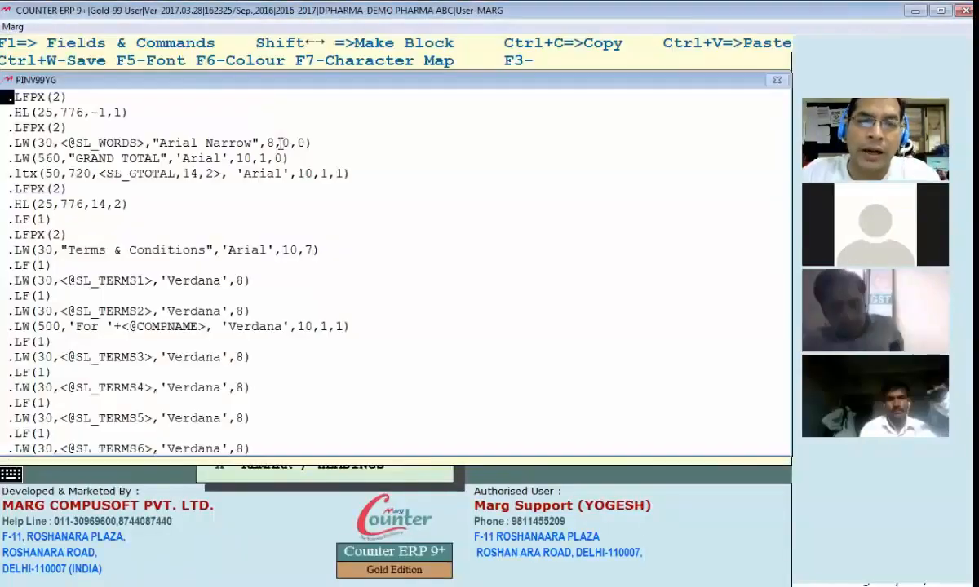
pyautogui.press('Down')
pyautogui.press('Down')
pyautogui.press('Down')
pyautogui.press('Down')
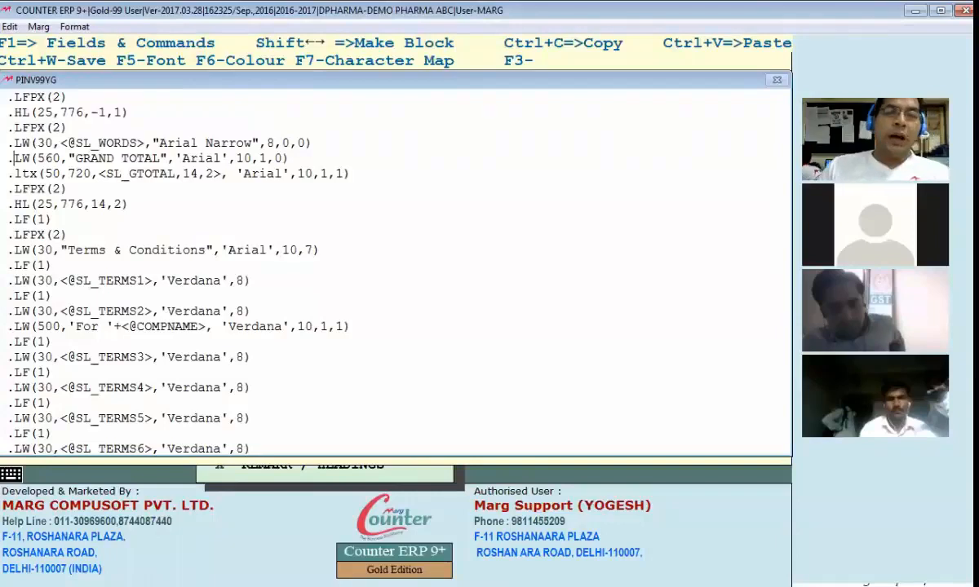
pyautogui.press('Right')
pyautogui.press('Right')
pyautogui.press('Right')
pyautogui.press('Right')
pyautogui.press('Right')
pyautogui.press('Right')
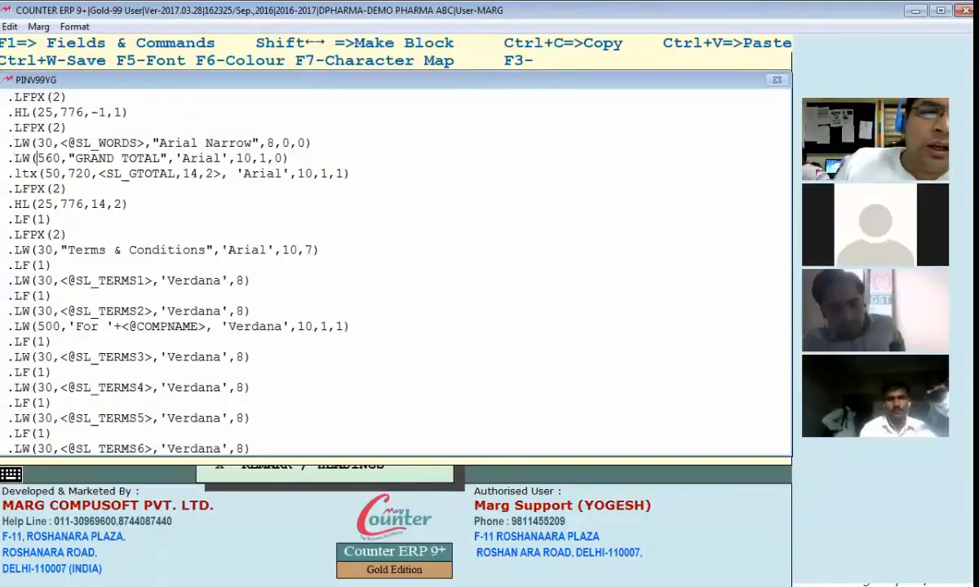
pyautogui.press('Down')
pyautogui.press('Right')
pyautogui.press('Right')
pyautogui.press('Up')
pyautogui.press('Right')
pyautogui.press('Right')
pyautogui.press('Right')
pyautogui.press('Right')
pyautogui.press('Right')
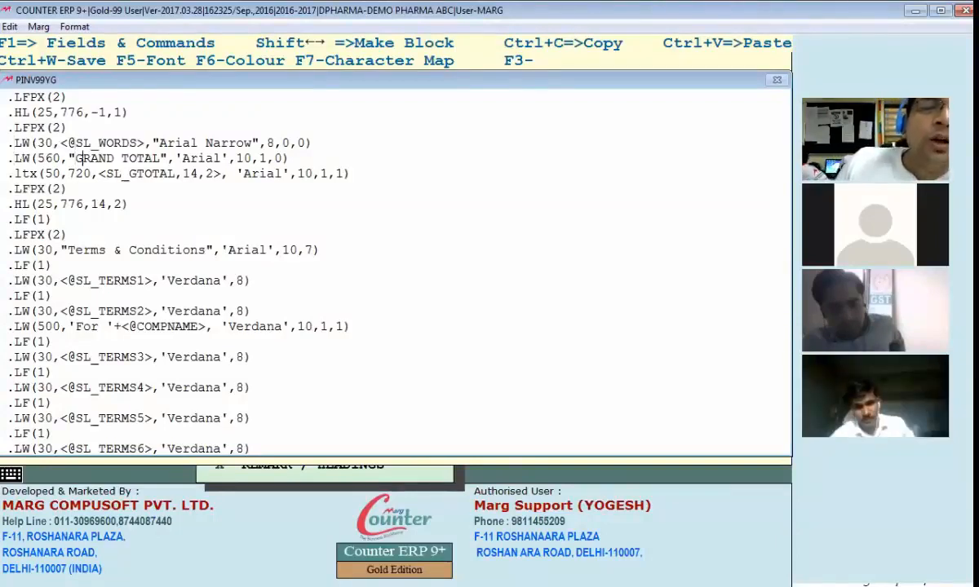
pyautogui.press('Right')
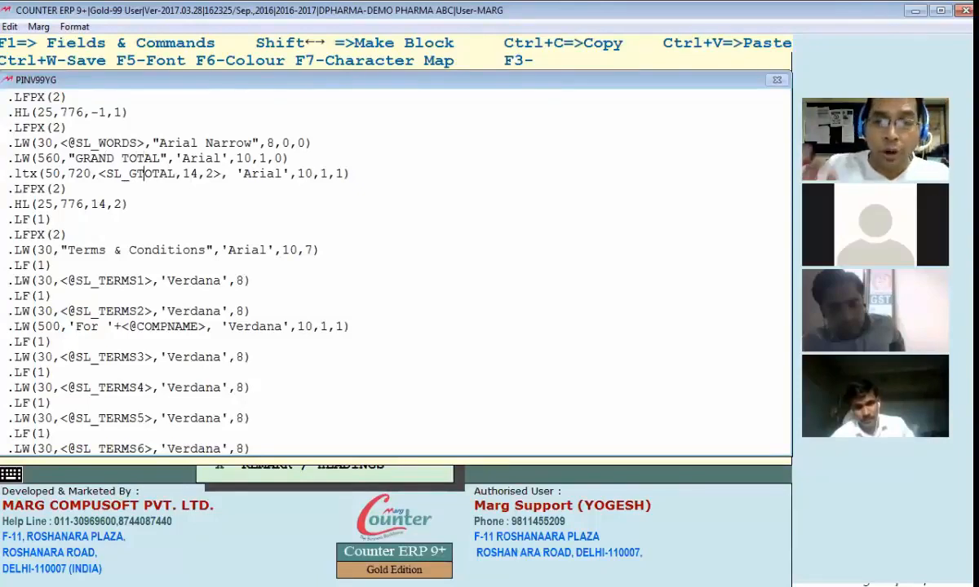
# Step: Compare the GRAND TOTAL label line with the SL_GTOTAL amount line and the horizontal line command below them
pyautogui.press('Left')
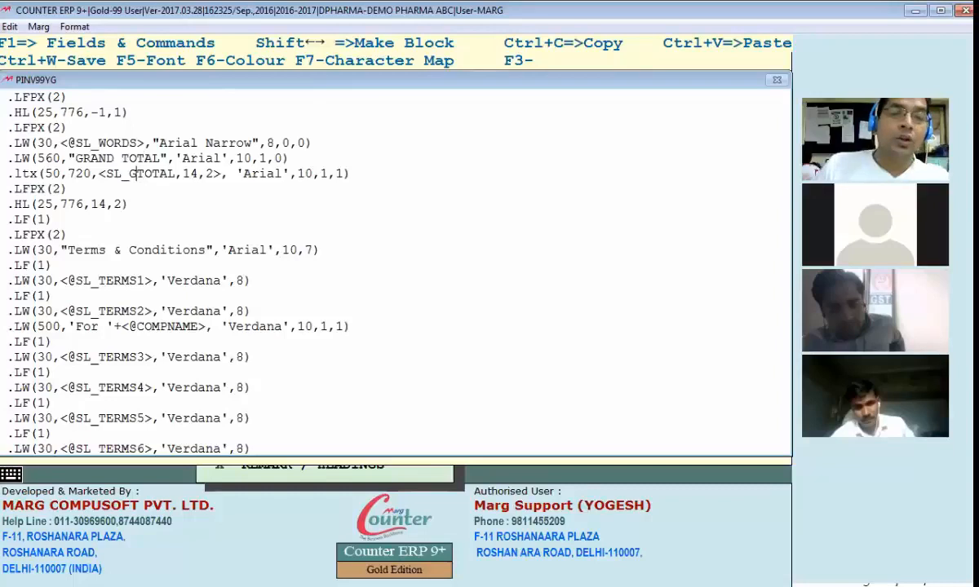
pyautogui.press('Left')
pyautogui.press('Left')
pyautogui.press('Left')
pyautogui.press('Left')
pyautogui.press('Left')
pyautogui.press('Left')
pyautogui.press('Left')
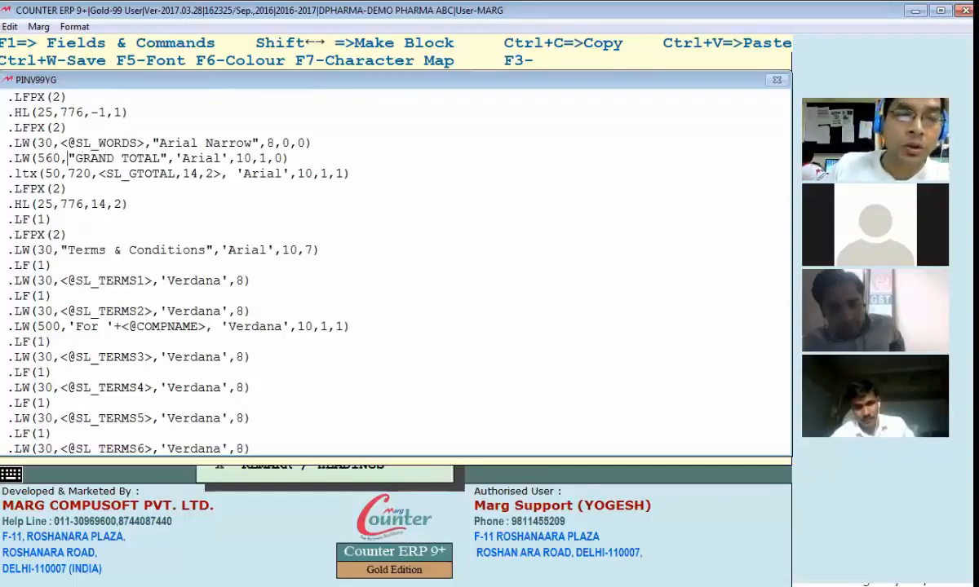
pyautogui.press('Right')
pyautogui.press('Right')
pyautogui.press('Right')
pyautogui.press('Right')
pyautogui.press('Right')
pyautogui.press('Right')
pyautogui.press('Right')
pyautogui.press('Right')
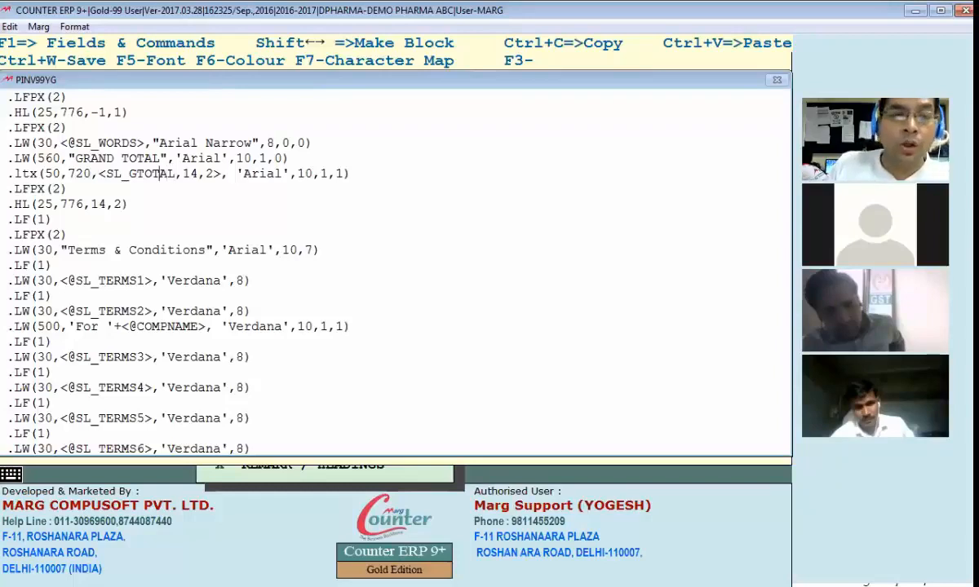
pyautogui.press('Left')
pyautogui.press('Left')
pyautogui.press('Down')
pyautogui.press('Left')
pyautogui.press('Left')
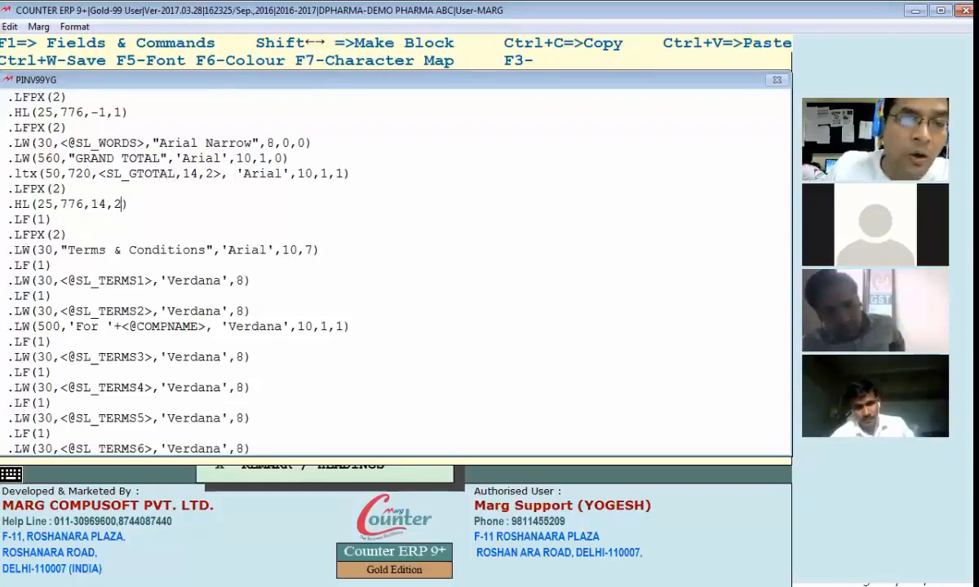
pyautogui.press('Up')
pyautogui.press('Up')
pyautogui.press('Left')
pyautogui.press('Up')
pyautogui.press('Down')
pyautogui.press('Left')
pyautogui.press('Left')
pyautogui.press('Right')
pyautogui.press('Right')
pyautogui.press('Right')
pyautogui.press('Right')
pyautogui.press('Right')
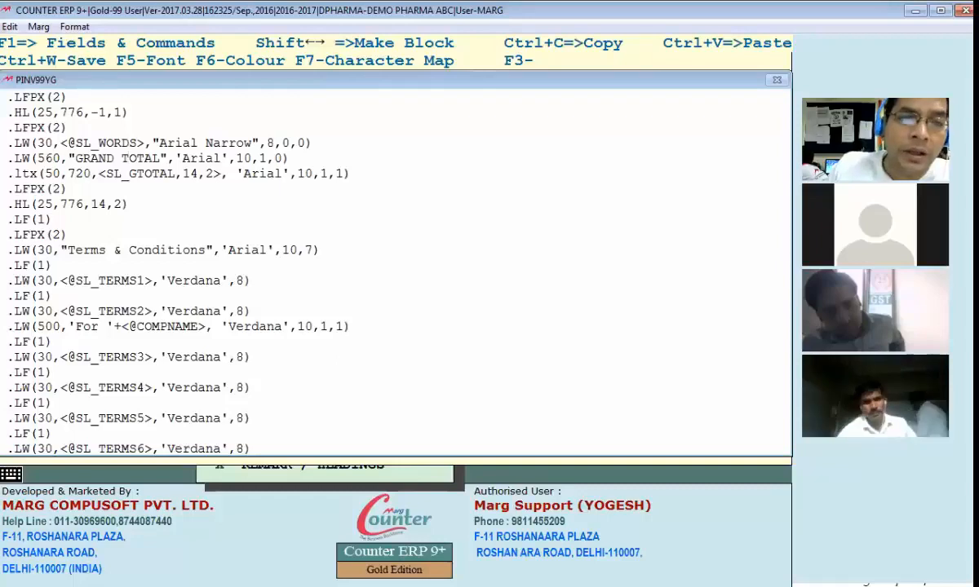
pyautogui.press('Down')
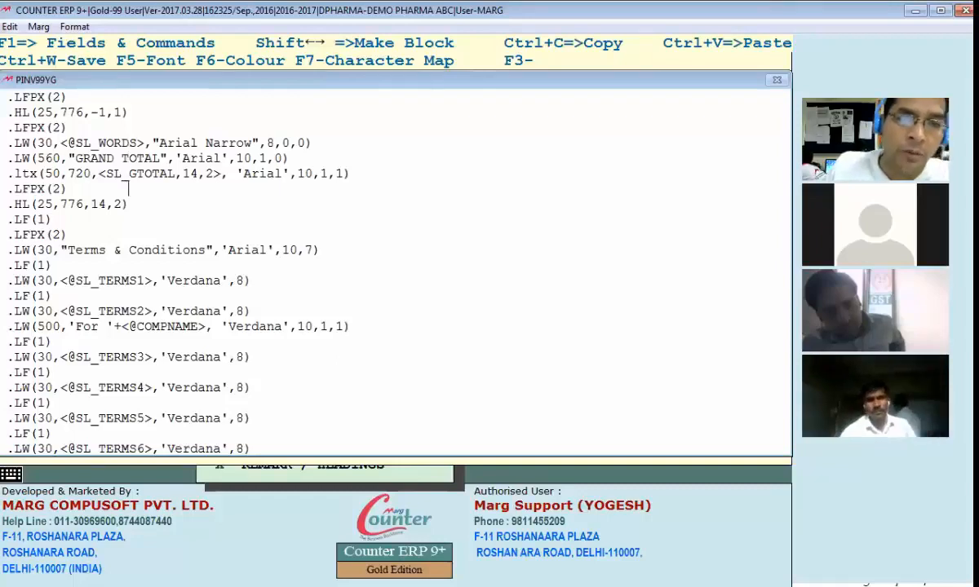
# Step: Close the grand total section and examine the grand total row in bill 000010's preview
pyautogui.hotkey('ctrl', 'w')
pyautogui.press('Return')
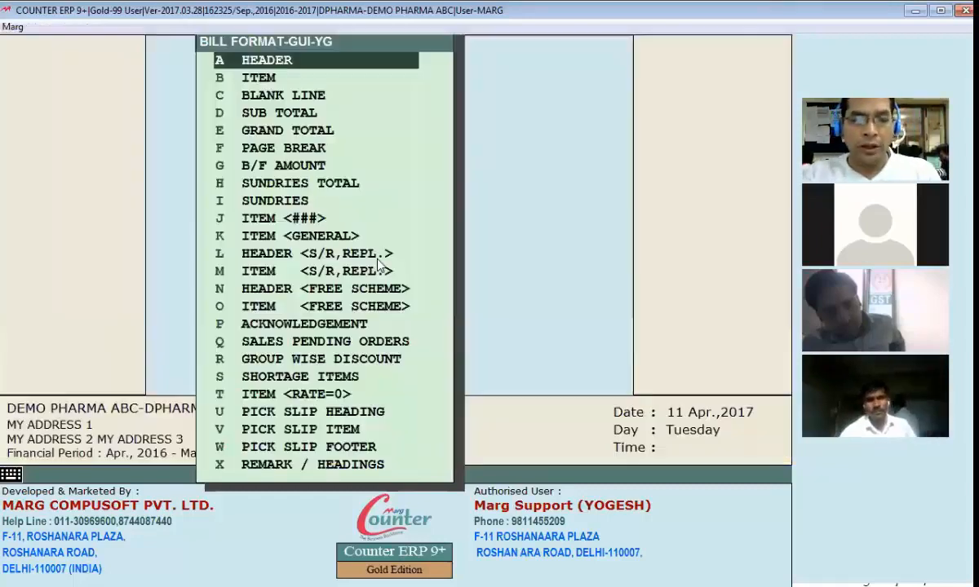
pyautogui.press('Escape')
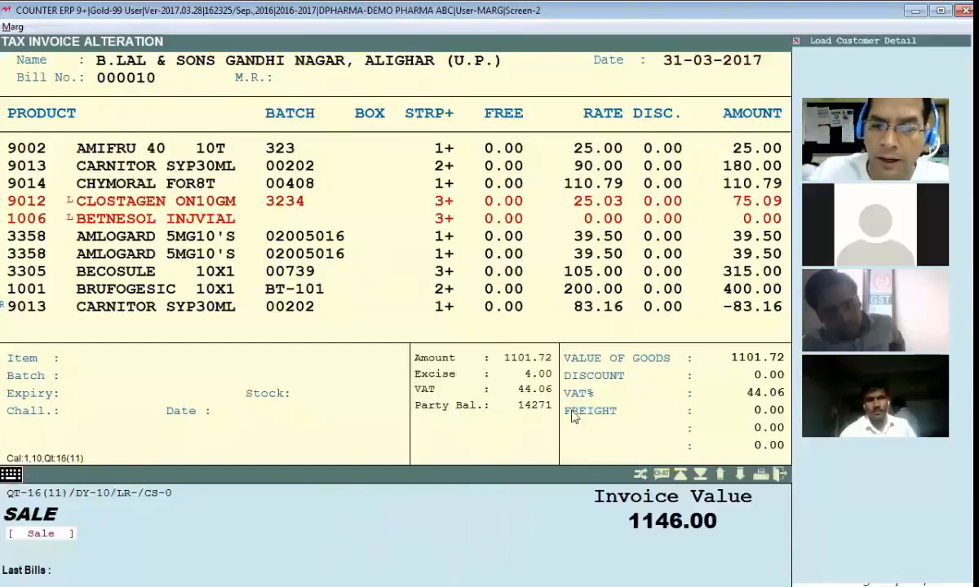
pyautogui.hotkey('alt', 'v')
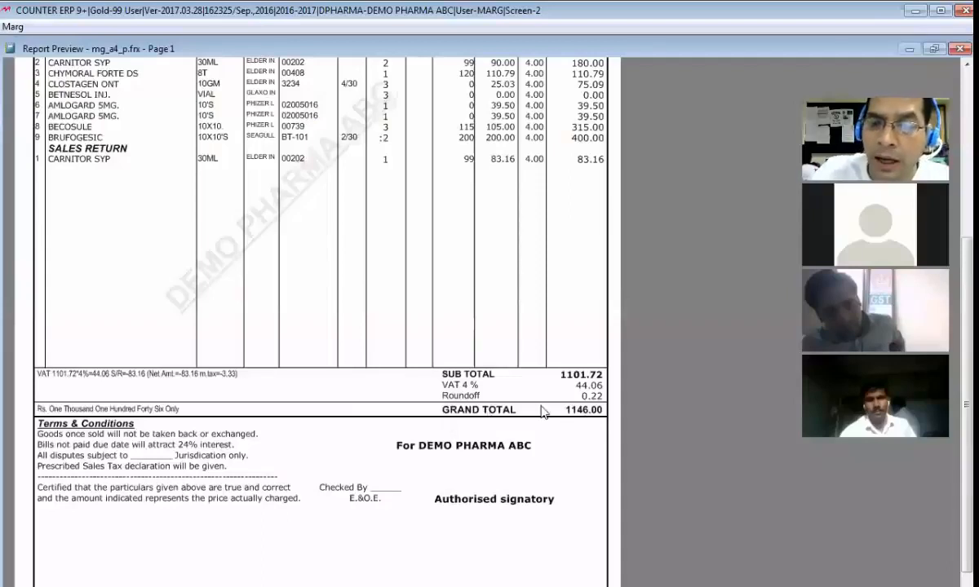
pyautogui.press('Escape')
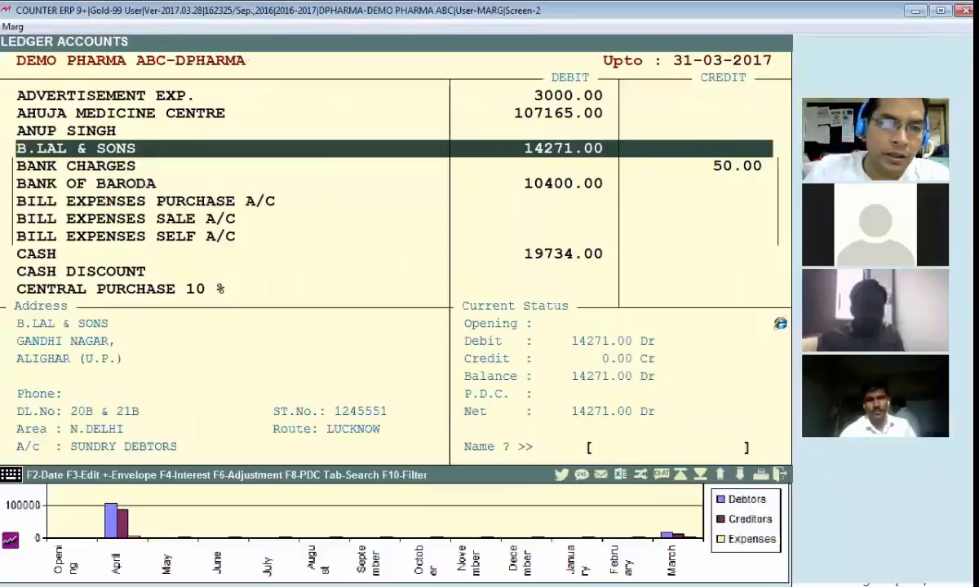
pyautogui.press('Escape')
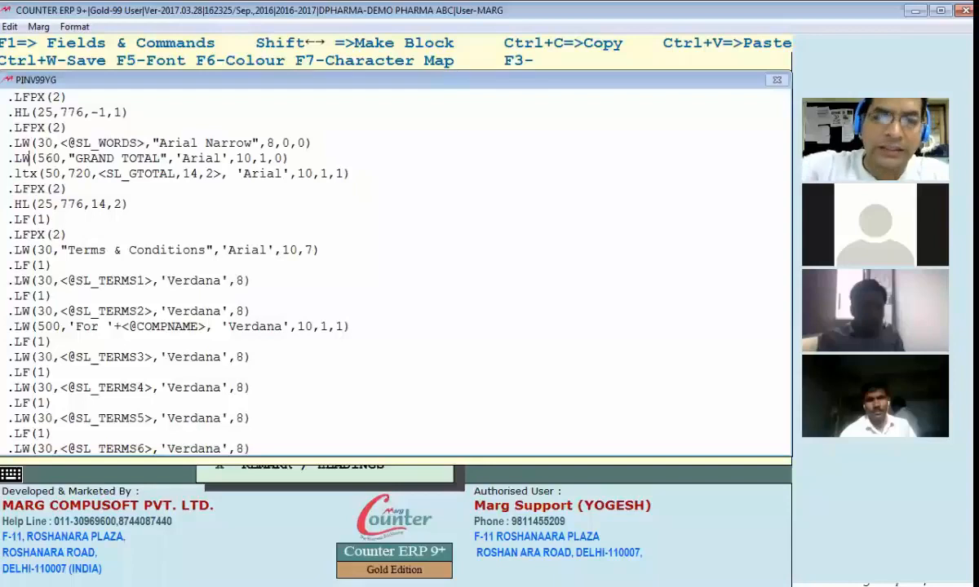
# Step: Comment out the GRAND TOTAL label line with an asterisk and check the grand total row in bill 000010's preview
pyautogui.press('Home')
pyautogui.write('*')
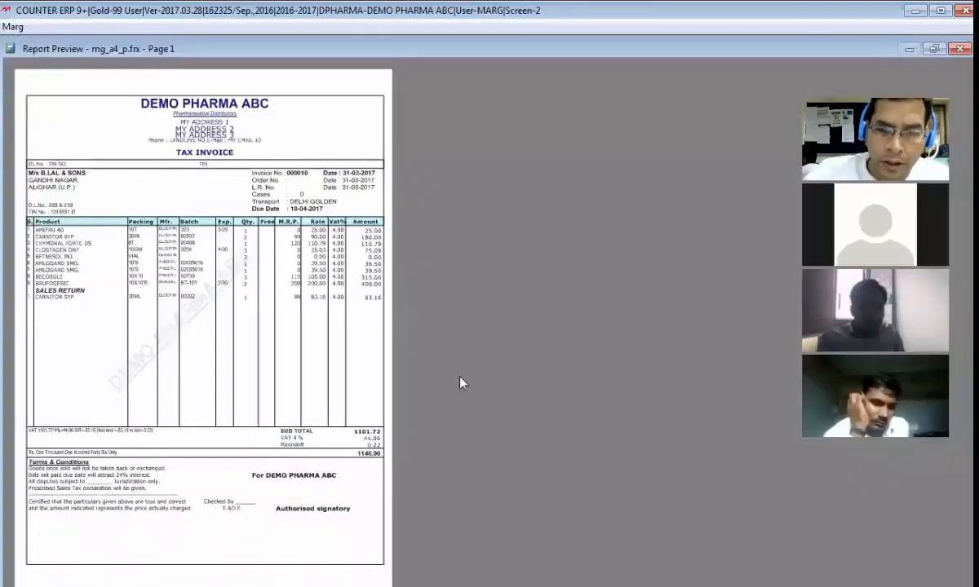
pyautogui.click(457, 368)
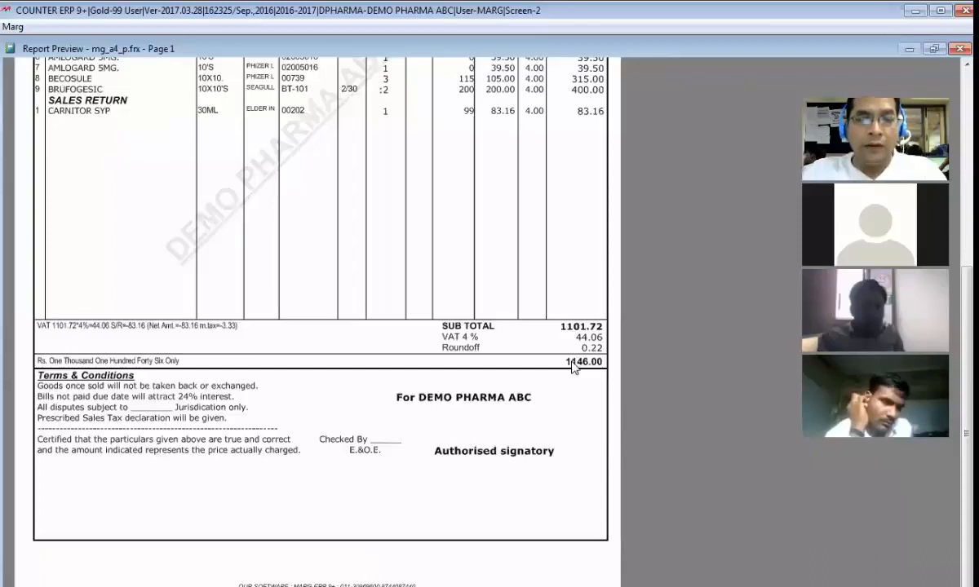
pyautogui.press('Escape')
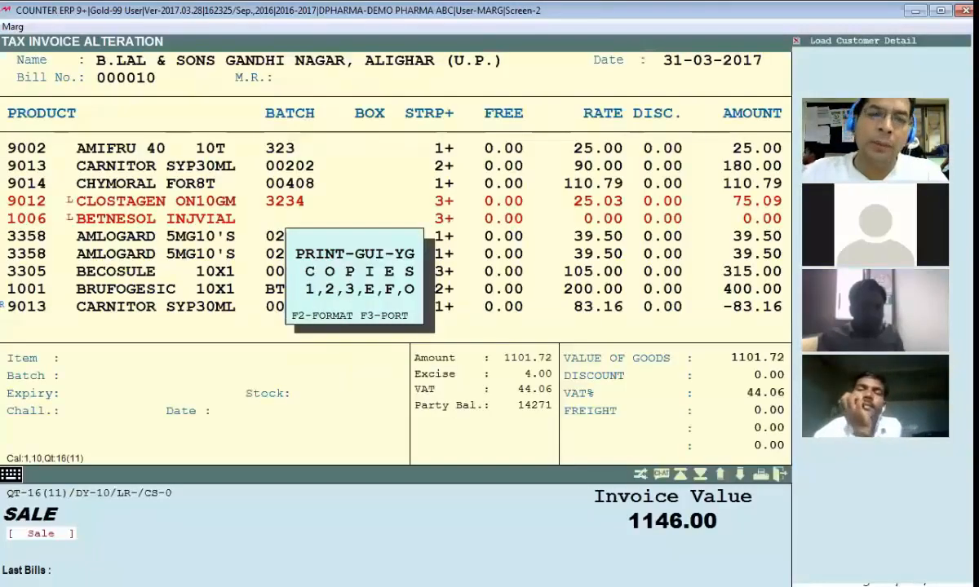
# Step: Comment out the SL_GTOTAL amount line with an asterisk, reactivate the GRAND TOTAL label line and save the section
pyautogui.press('F2')
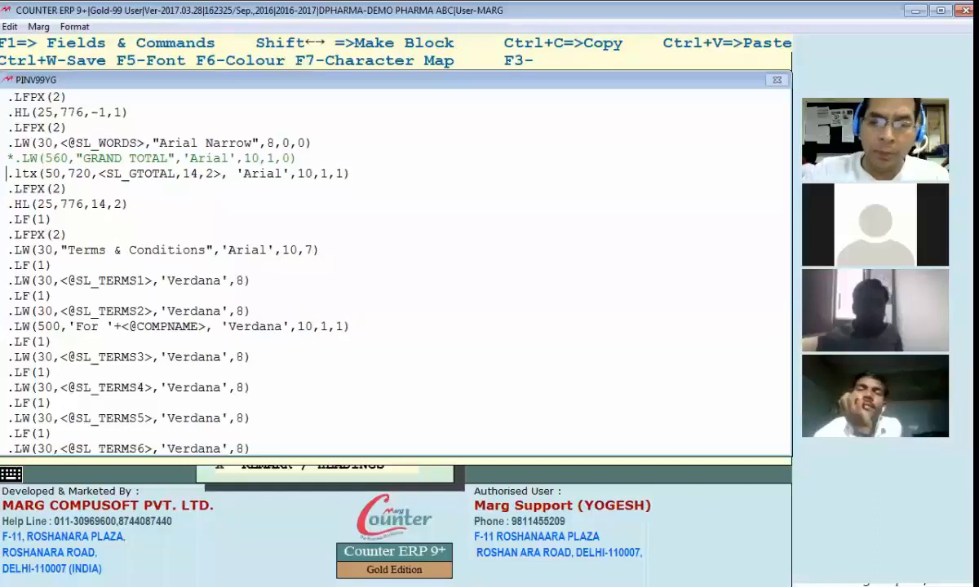
pyautogui.write('*')
pyautogui.press('Up')
pyautogui.press('BackSpace')
pyautogui.hotkey('ctrl', 'w')
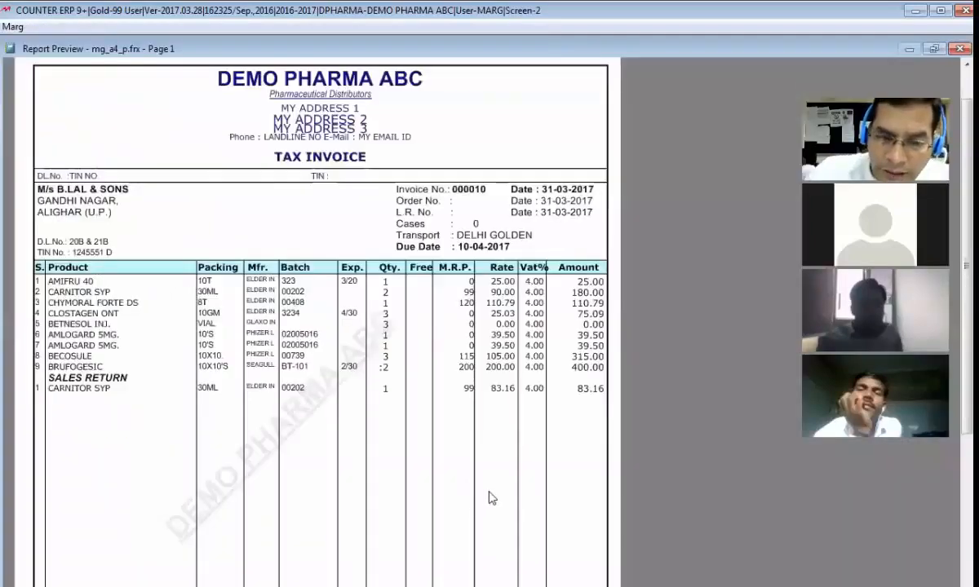
# Step: Compare the grand total row in bill 000010's preview with the grand total section's commands
pyautogui.scroll(-3, 576, 496)
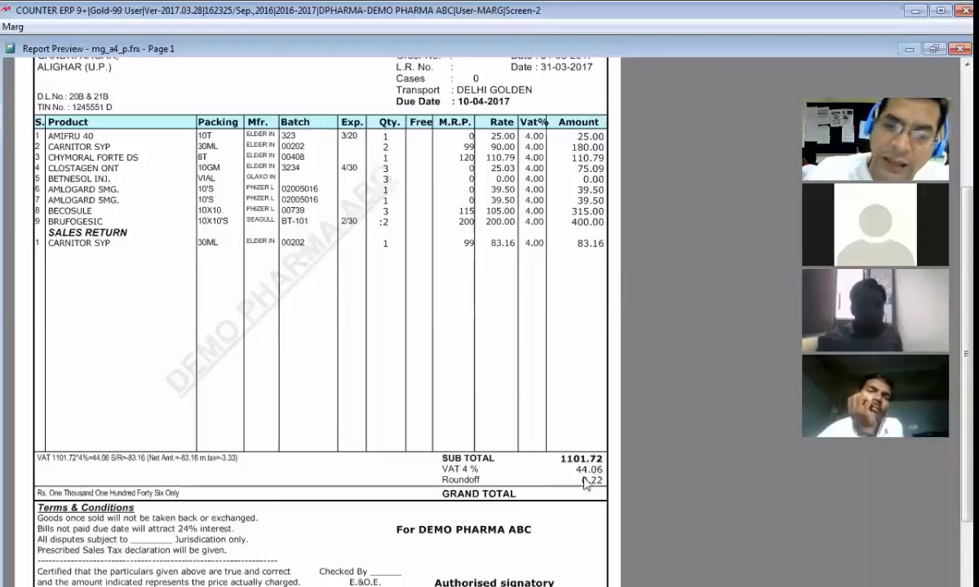
pyautogui.scroll(-1, 575, 468)
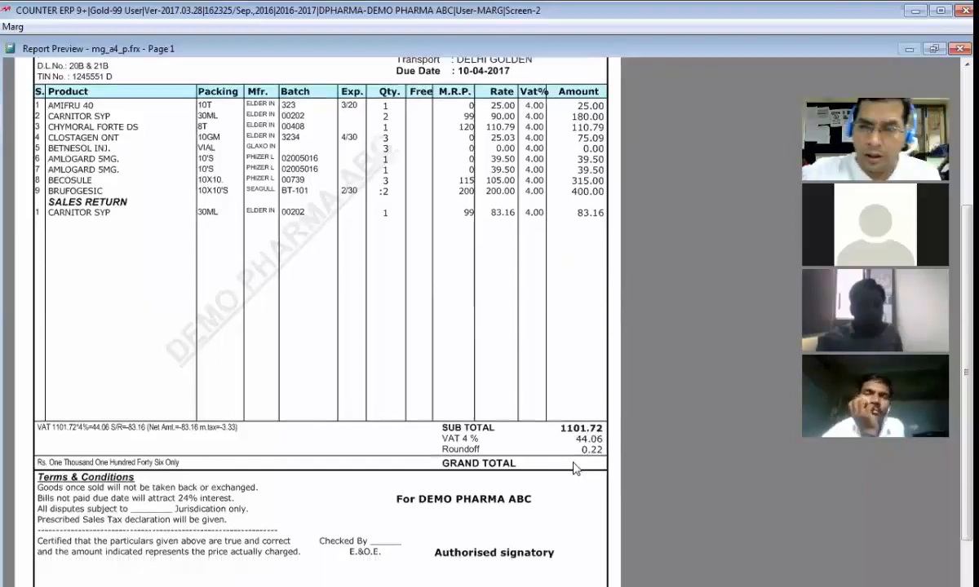
pyautogui.press('Escape')
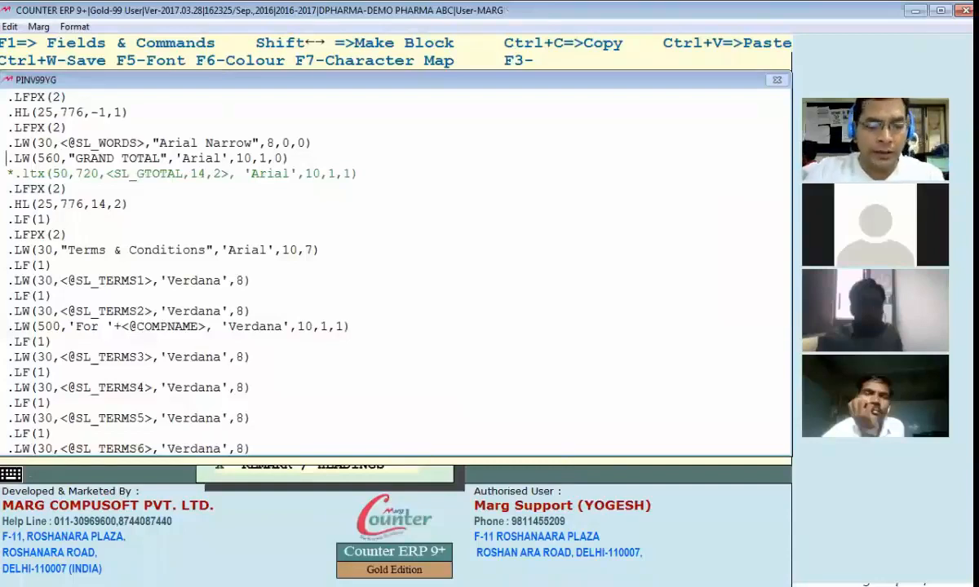
pyautogui.press('Escape')
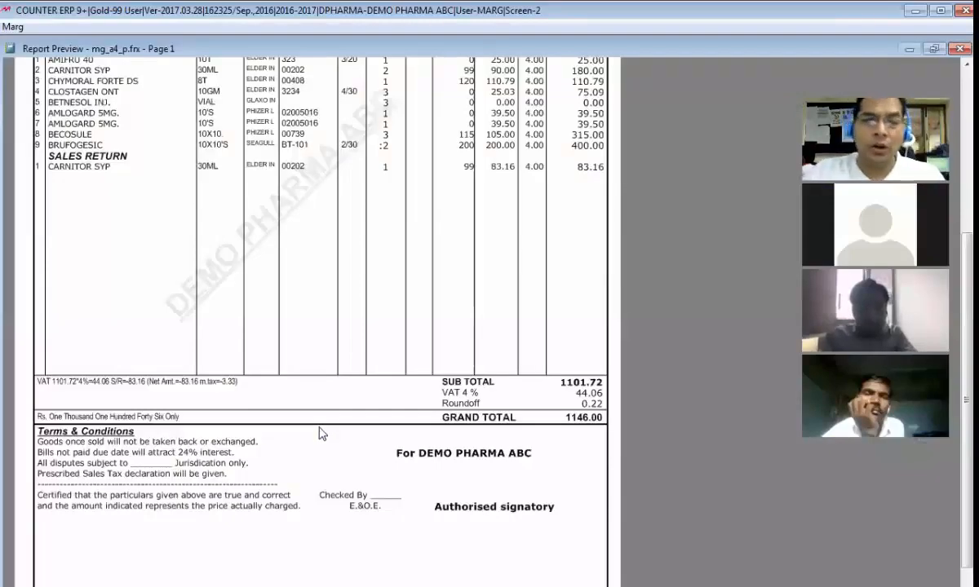
# Step: Open the grand total section and examine the first three parameters of the HL line command below the SL_GTOTAL line
pyautogui.press('Escape')
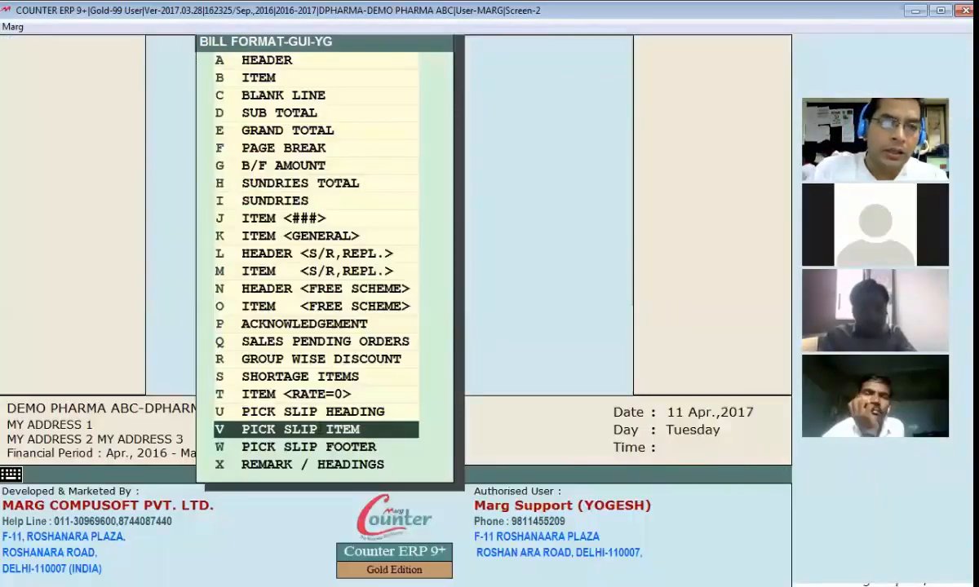
pyautogui.press('Return')
pyautogui.press('Left')
pyautogui.press('Left')
pyautogui.press('Left')
pyautogui.press('Left')
pyautogui.press('Left')
pyautogui.press('Left')
pyautogui.press('Left')
pyautogui.press('Left')
pyautogui.press('Left')
pyautogui.press('Up')
pyautogui.press('Down')
pyautogui.press('Left')
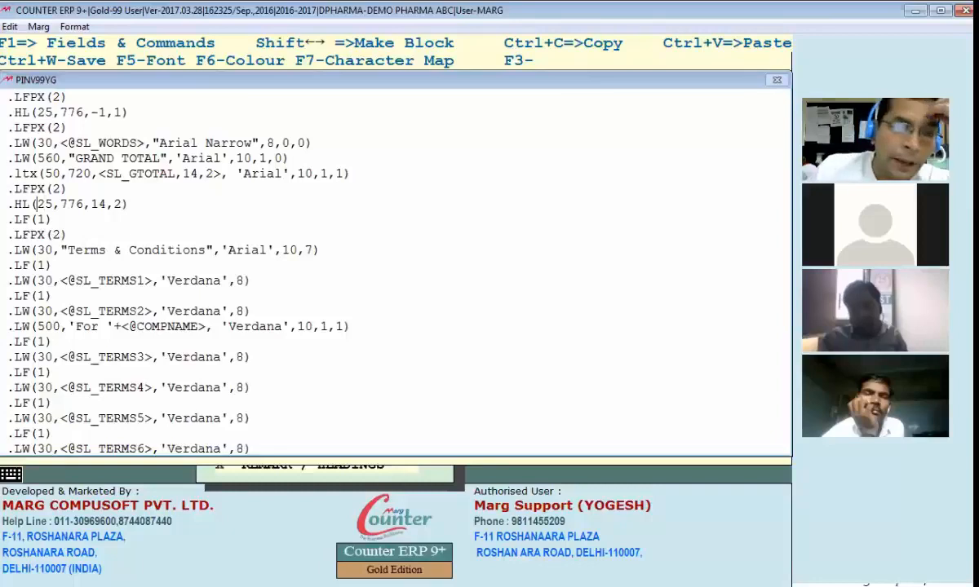
pyautogui.press('Right')
pyautogui.press('Right')
pyautogui.press('Right')
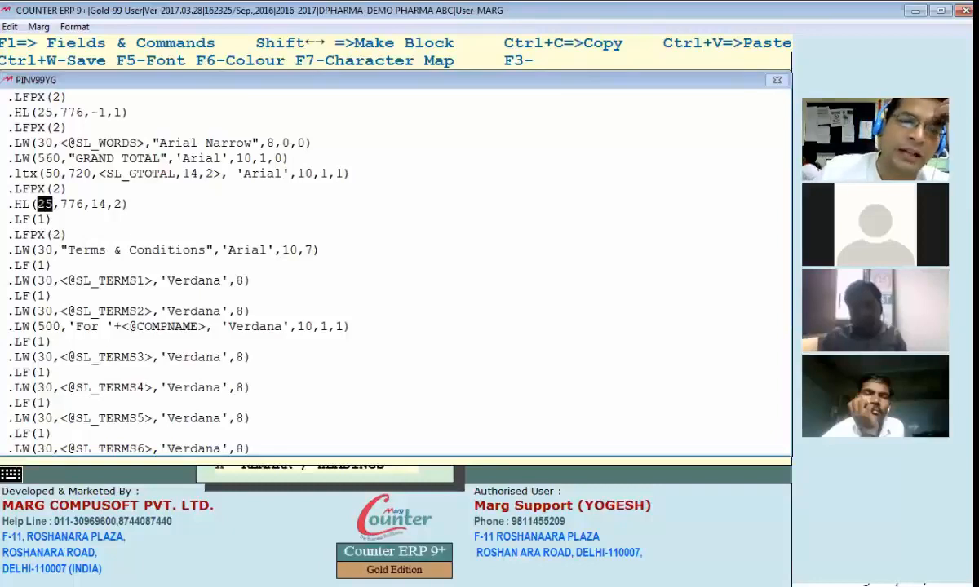
pyautogui.hotkey('shift', 'Right')
pyautogui.hotkey('shift', 'Right')
pyautogui.hotkey('shift', 'Right')
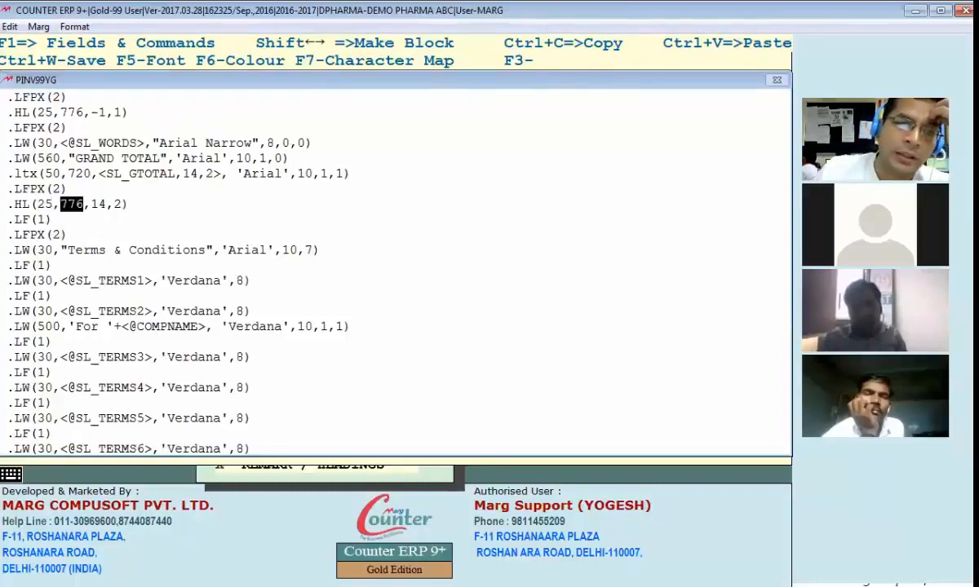
pyautogui.press('Right')
pyautogui.hotkey('shift', 'Right')
pyautogui.hotkey('shift', 'Right')
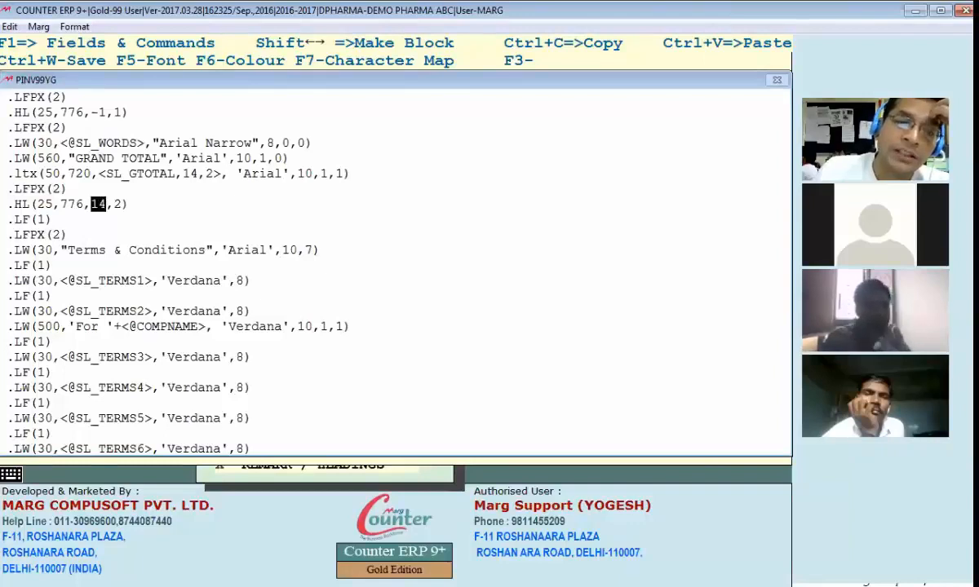
pyautogui.press('Right')
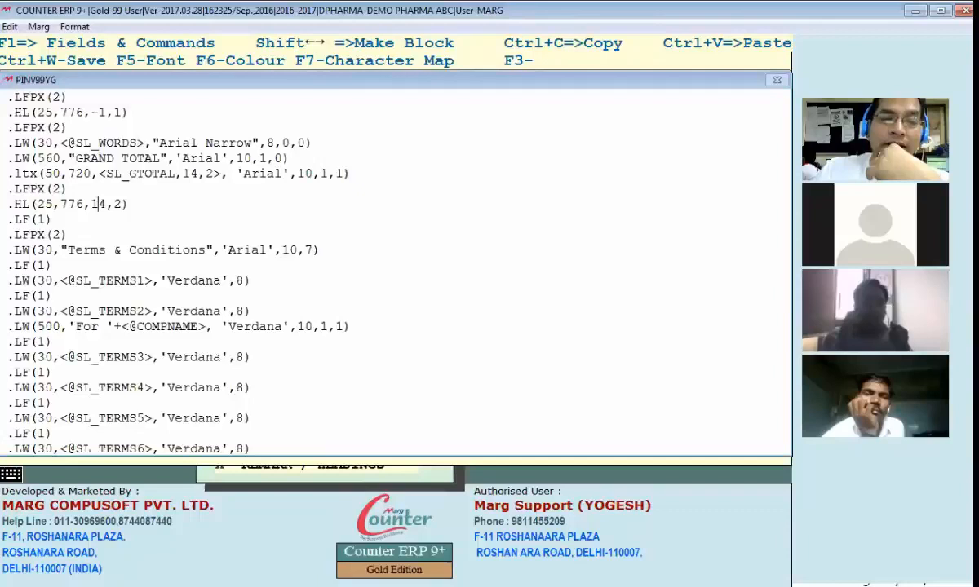
# Step: Set the first parameter of the HL command below SL_GTOTAL to 80, save and check the line in bill 000010's preview
pyautogui.press('Left')
pyautogui.press('Left')
pyautogui.press('Left')
pyautogui.press('Left')
pyautogui.press('Left')
pyautogui.press('Left')
pyautogui.press('Left')
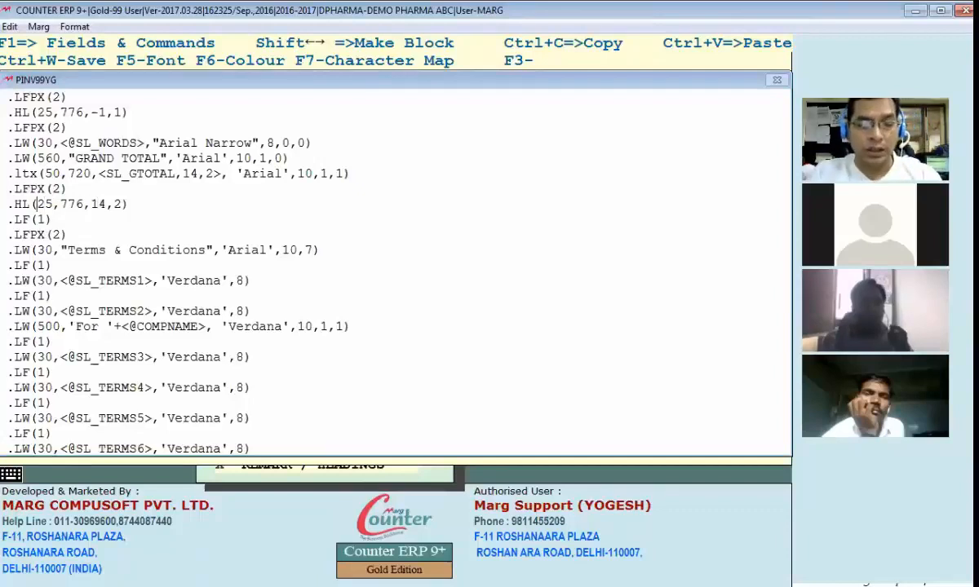
pyautogui.write('8')
pyautogui.press('Delete')
pyautogui.press('Delete')
pyautogui.write('0')
pyautogui.press('Escape')
pyautogui.press('Return')
pyautogui.press('Escape')
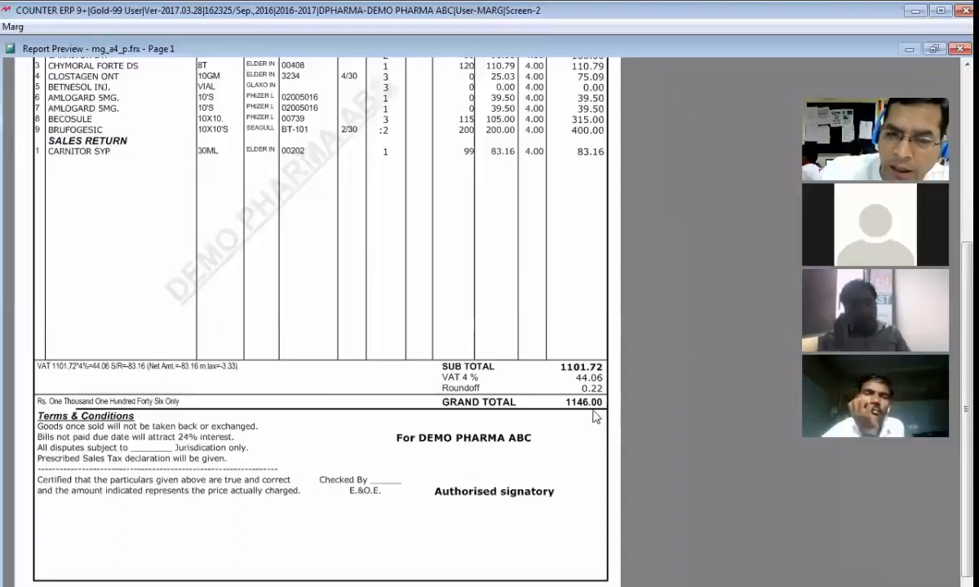
pyautogui.press('Escape')
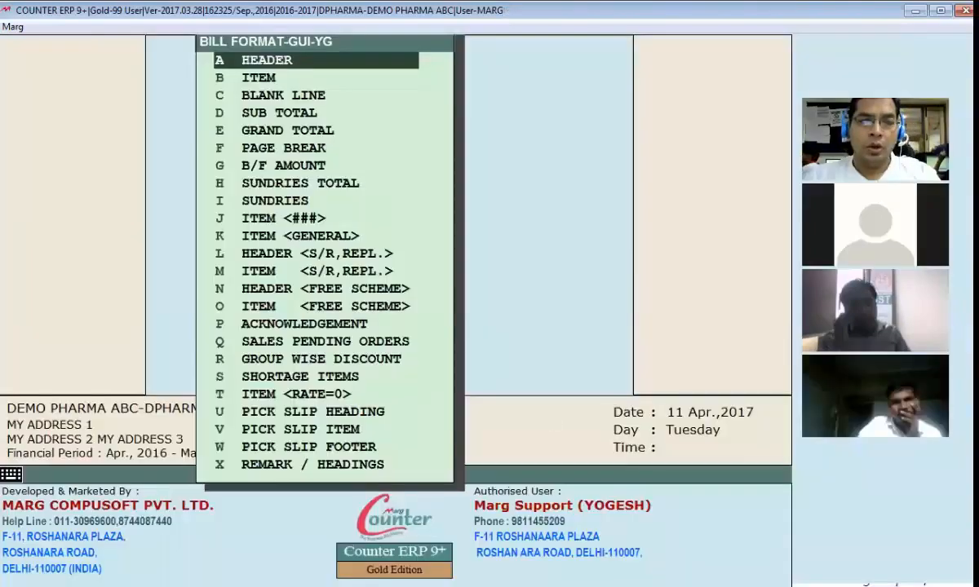
# Step: Set that HL command's first parameter to 25 and its third to 30, save and check the line in the bill preview
pyautogui.write('e25')
pyautogui.press('Delete')
pyautogui.press('Delete')
pyautogui.press('Right')
pyautogui.press('Right')
pyautogui.press('Right')
pyautogui.press('Right')
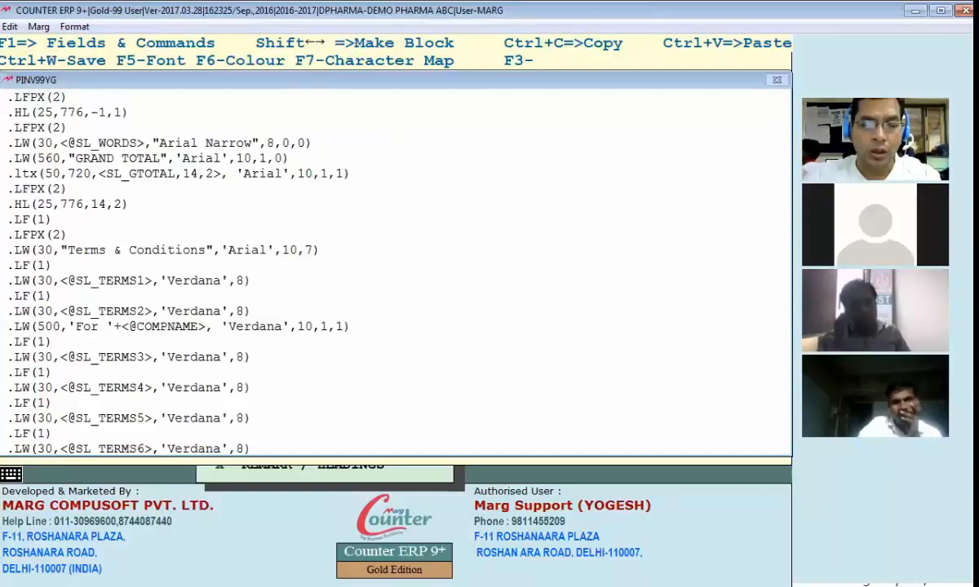
pyautogui.write('30')
pyautogui.press('Delete')
pyautogui.press('Delete')
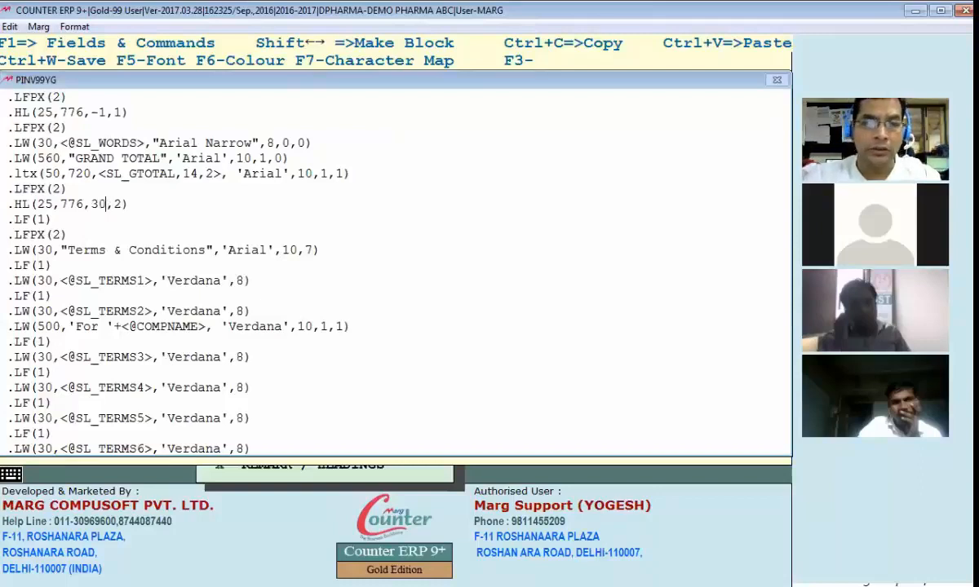
pyautogui.hotkey('ctrl', 'w')
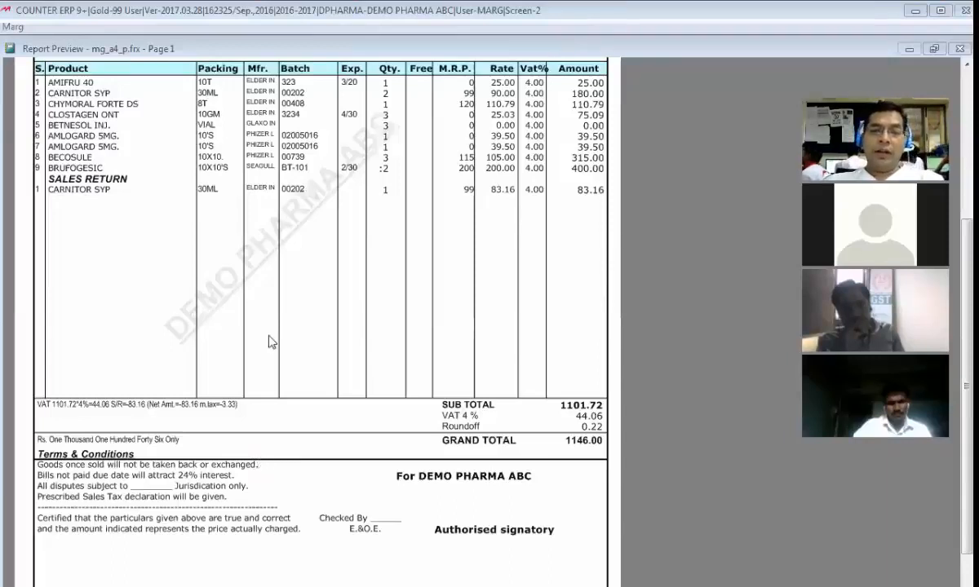
pyautogui.press('Escape')
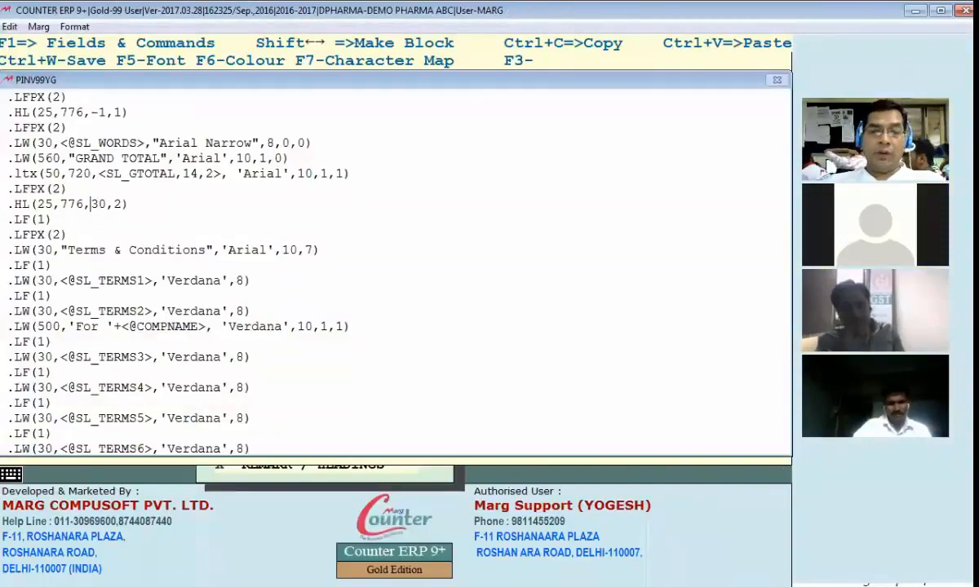
# Step: Set the third parameter of the HL command below SL_GTOTAL to 14 and check the line in the bill preview
pyautogui.press('Delete')
pyautogui.press('Delete')
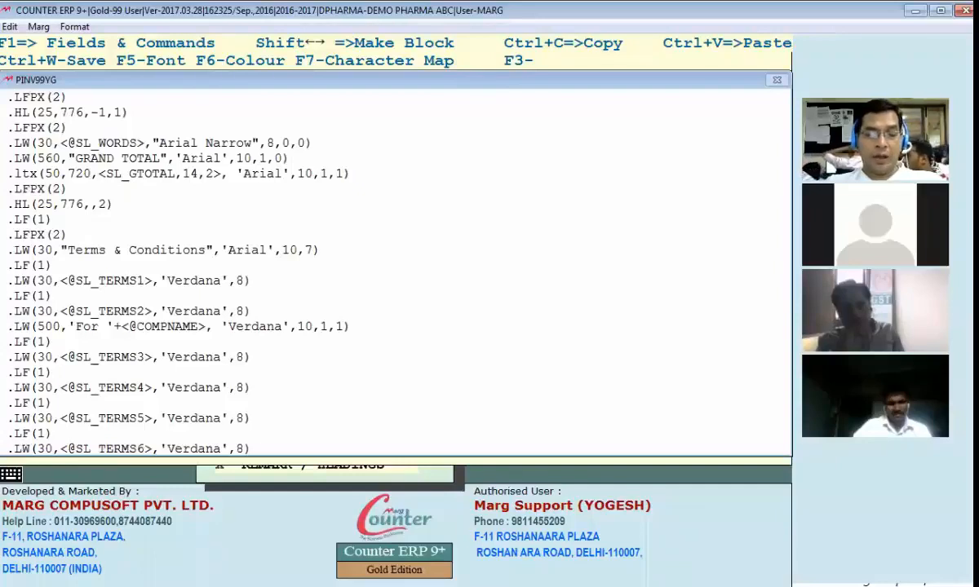
pyautogui.hotkey('alt', 'Tab')
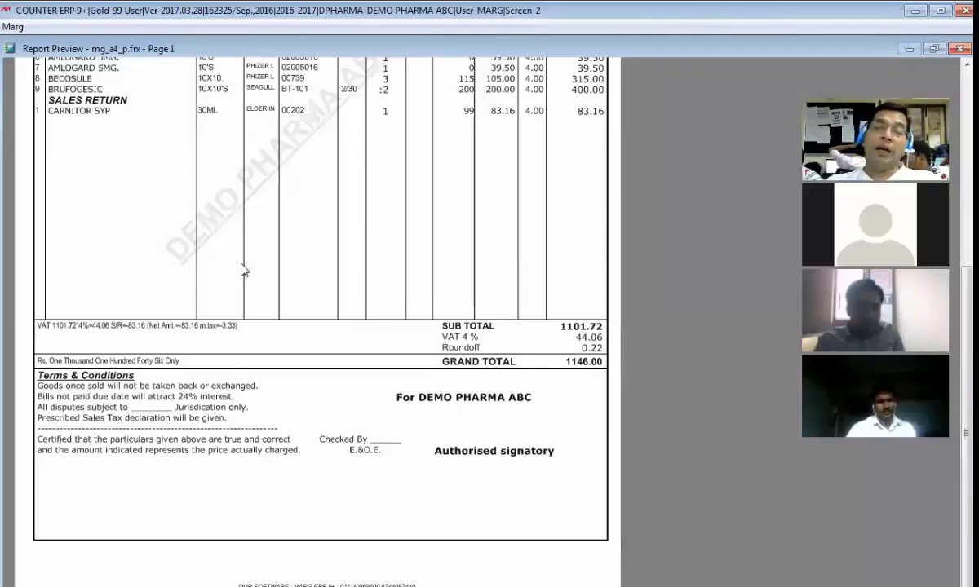
pyautogui.press('Escape')
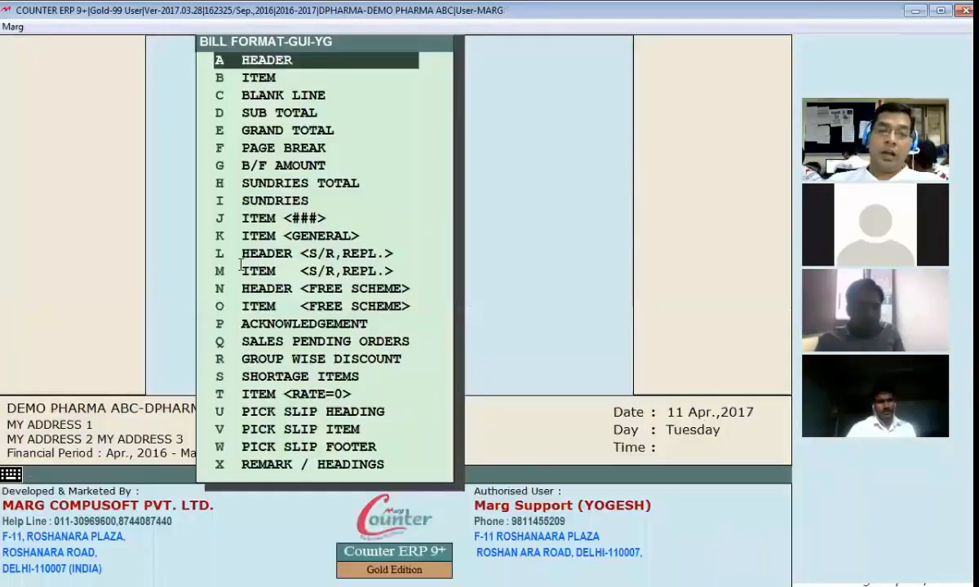
# Step: Set the third parameter of the HL command below SL_GTOTAL to -25 and check the line's position in the preview
pyautogui.press('Return')
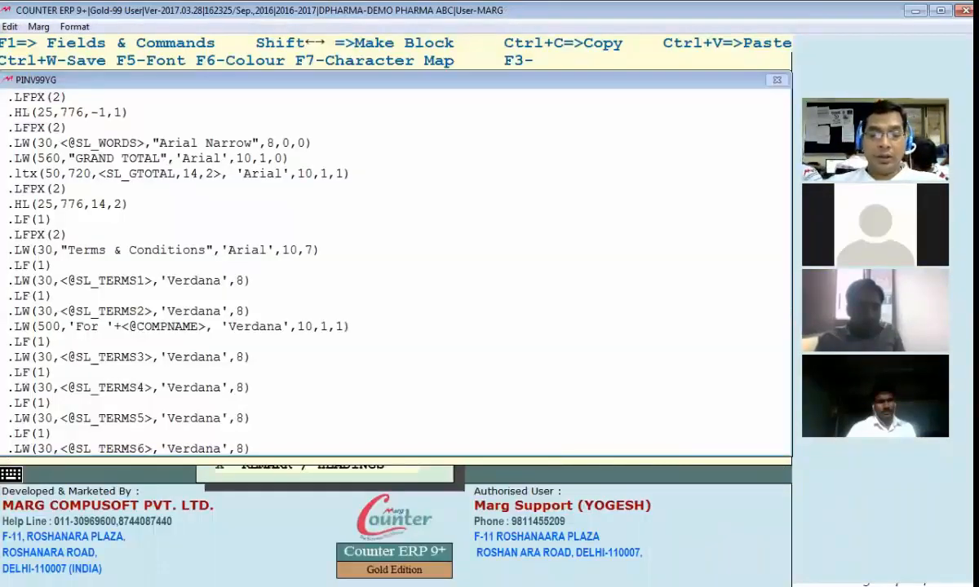
pyautogui.press('BackSpace')
pyautogui.press('BackSpace')
pyautogui.write('-25')
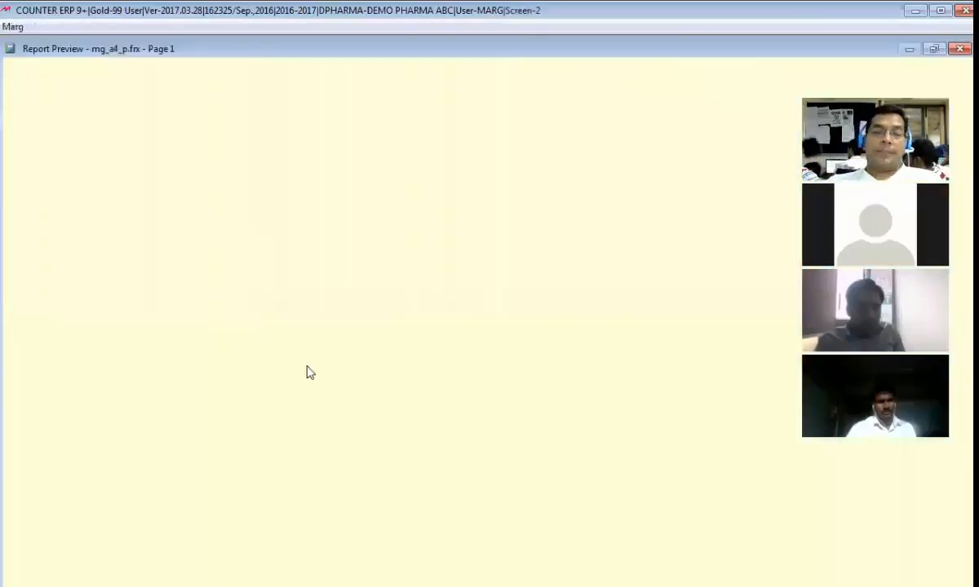
pyautogui.scroll(-3, 280, 430)
pyautogui.scroll(-1, 280, 434)
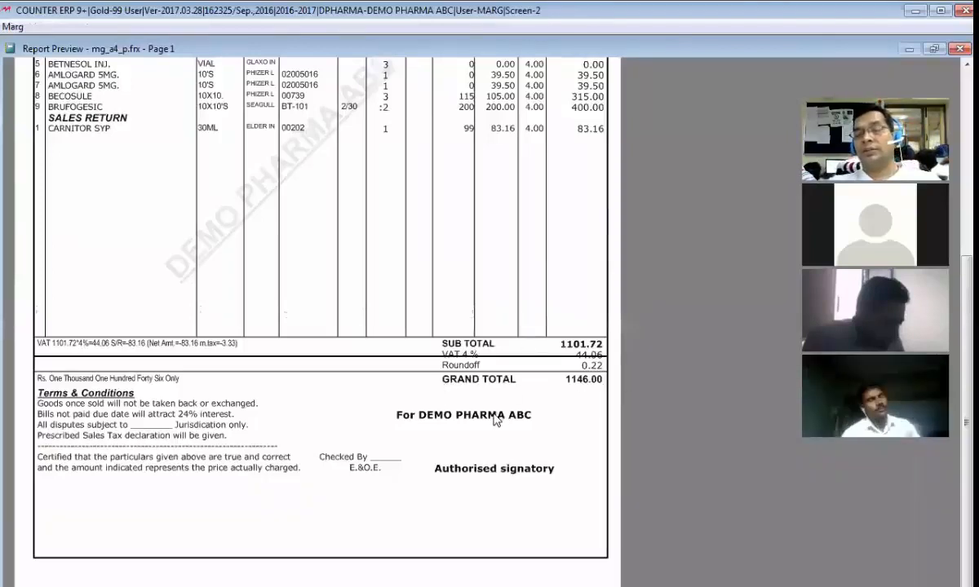
pyautogui.press('Escape')
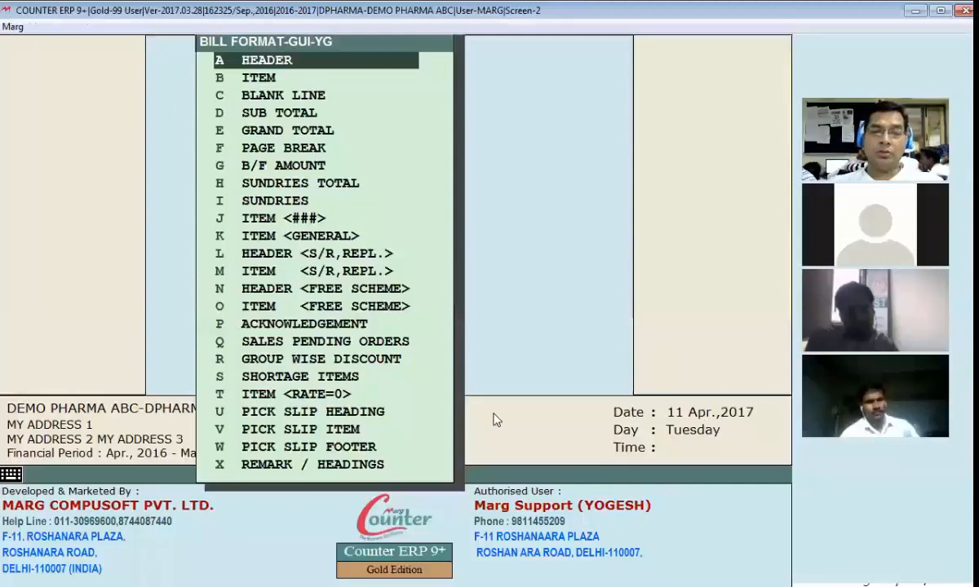
# Step: Set that HL command's third parameter to 15 and its thickness to 5, save and check the line in the preview
pyautogui.press('e')
pyautogui.press('Up')
pyautogui.press('Left')
pyautogui.press('Left')
pyautogui.press('Left')
pyautogui.write('15')
pyautogui.press('Delete')
pyautogui.press('Delete')
pyautogui.press('Delete')
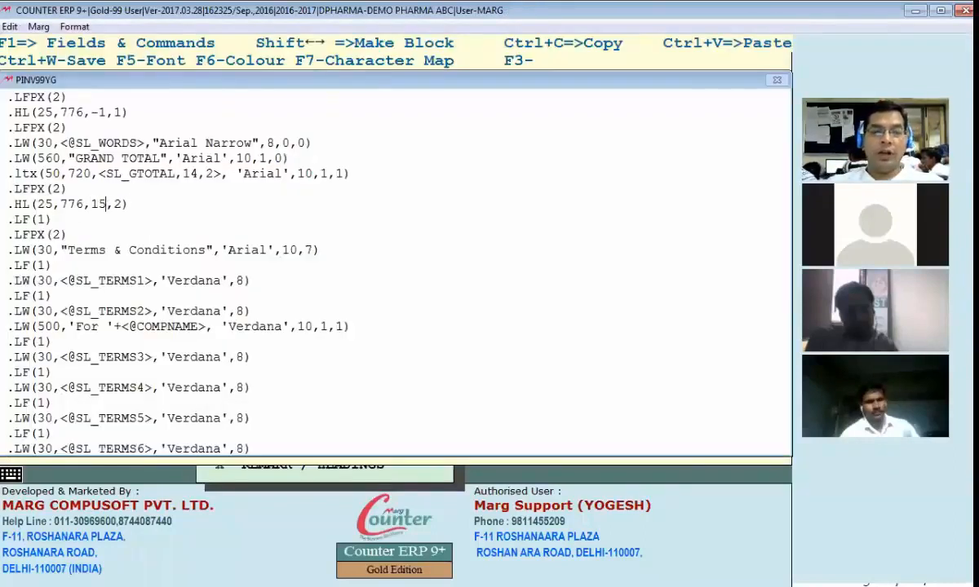
pyautogui.hotkey('ctrl', 'w')
pyautogui.scroll(-1, 355, 481)
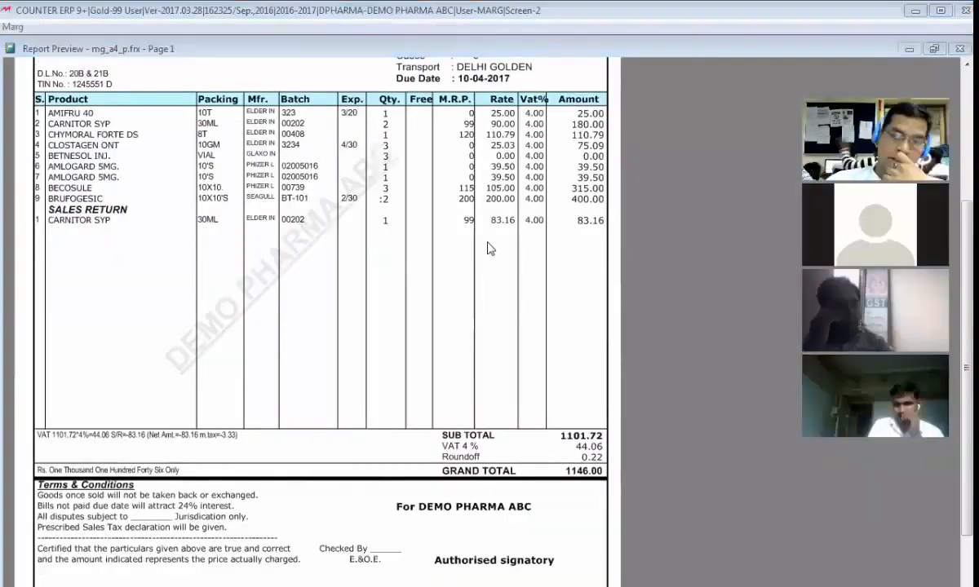
pyautogui.press('Escape')
# Step: Set the LFPX command between SL_GTOTAL and the HL line to 25, save and check the spacing below the grand total
pyautogui.click(45, 189)
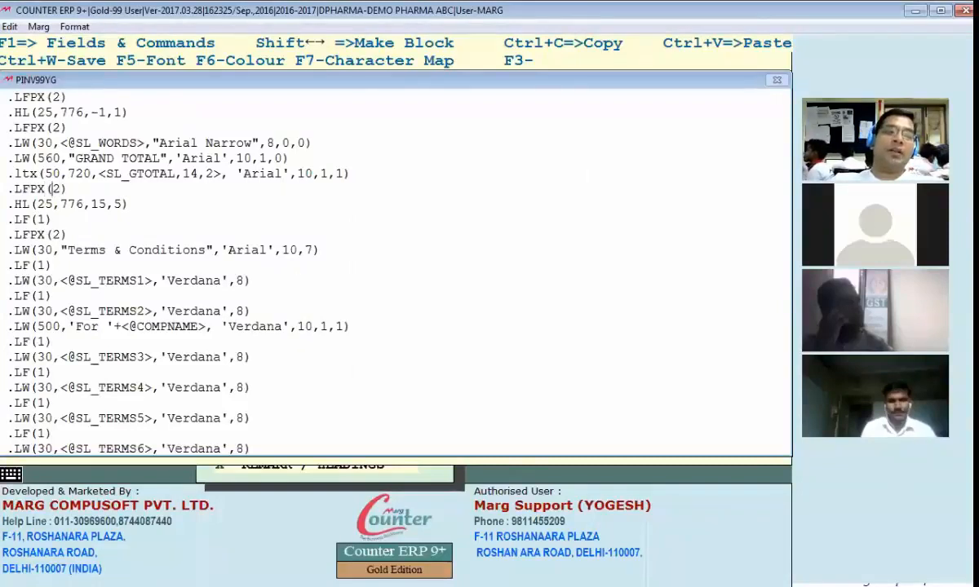
pyautogui.press('Left')
pyautogui.press('Left')
pyautogui.press('Left')
pyautogui.press('Left')
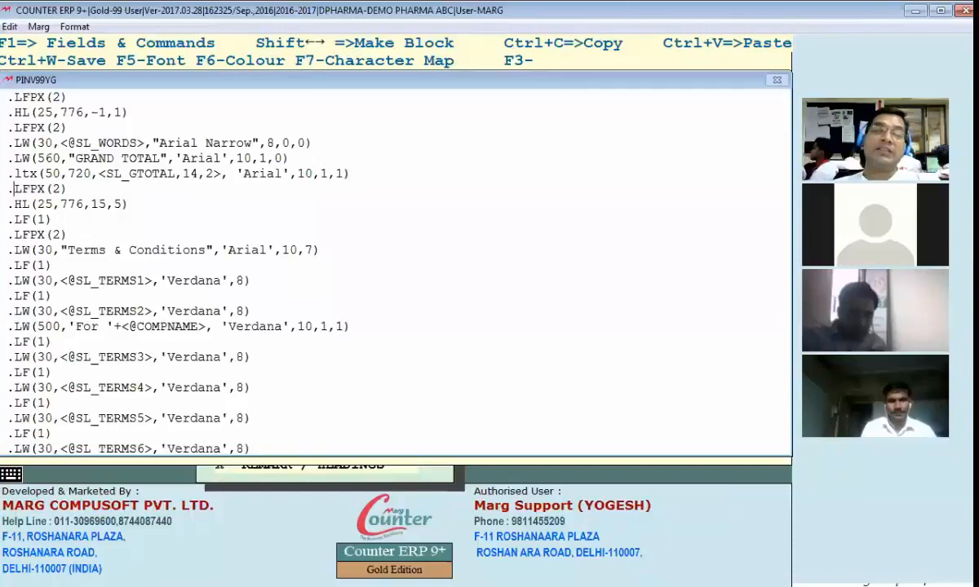
pyautogui.press('Right')
pyautogui.press('Right')
pyautogui.press('Right')
pyautogui.press('Right')
pyautogui.press('Right')
pyautogui.press('Right')
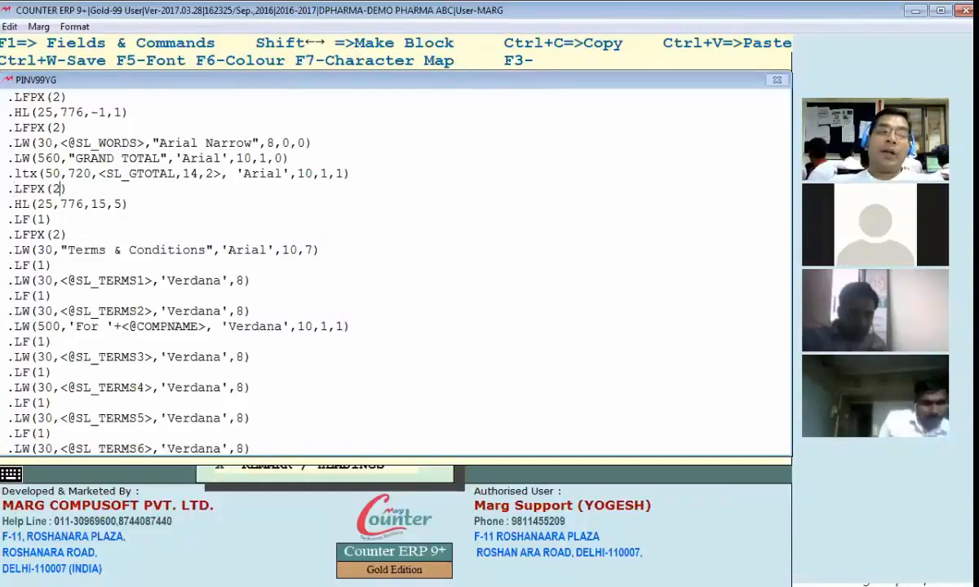
pyautogui.write('5')
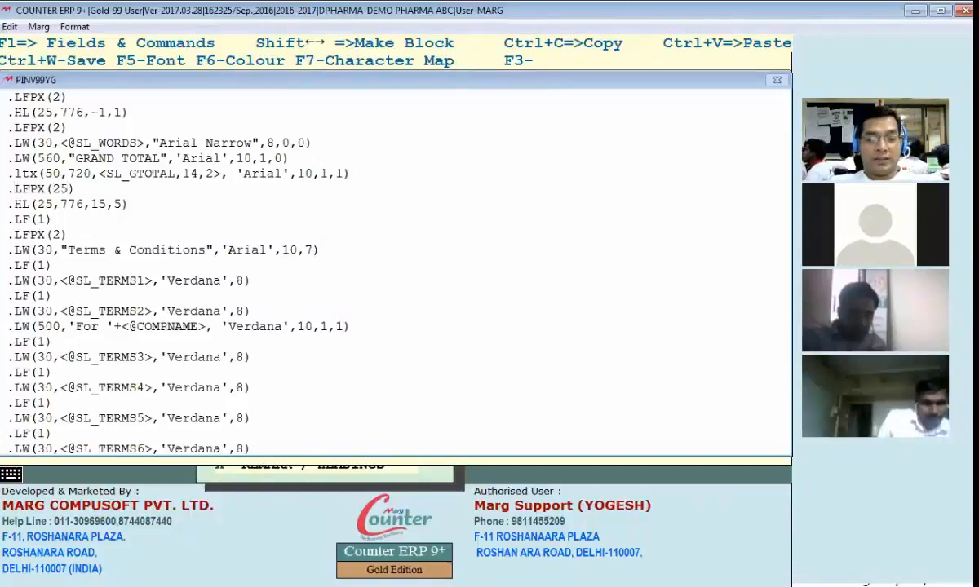
pyautogui.hotkey('ctrl', 'w')
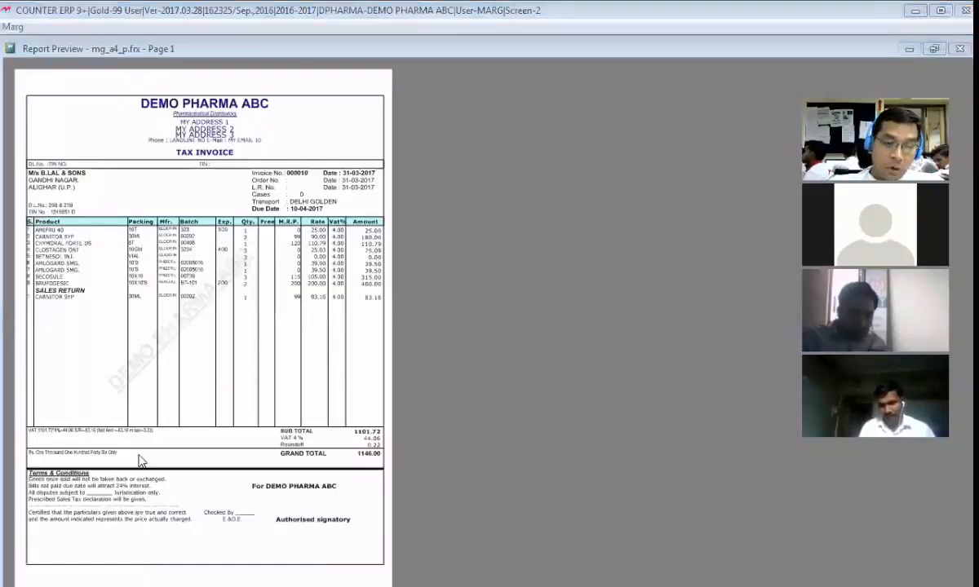
pyautogui.click(133, 467)
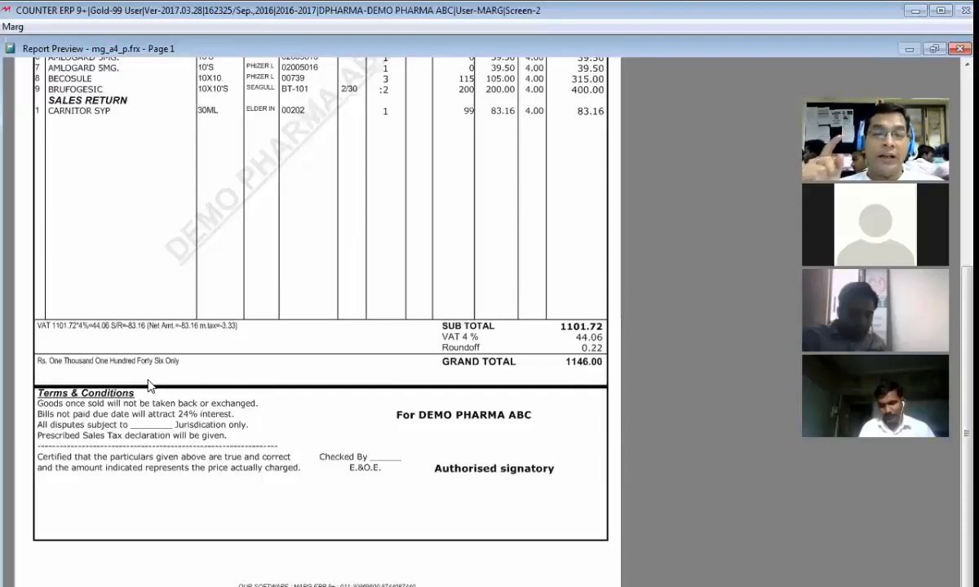
pyautogui.press('Escape')
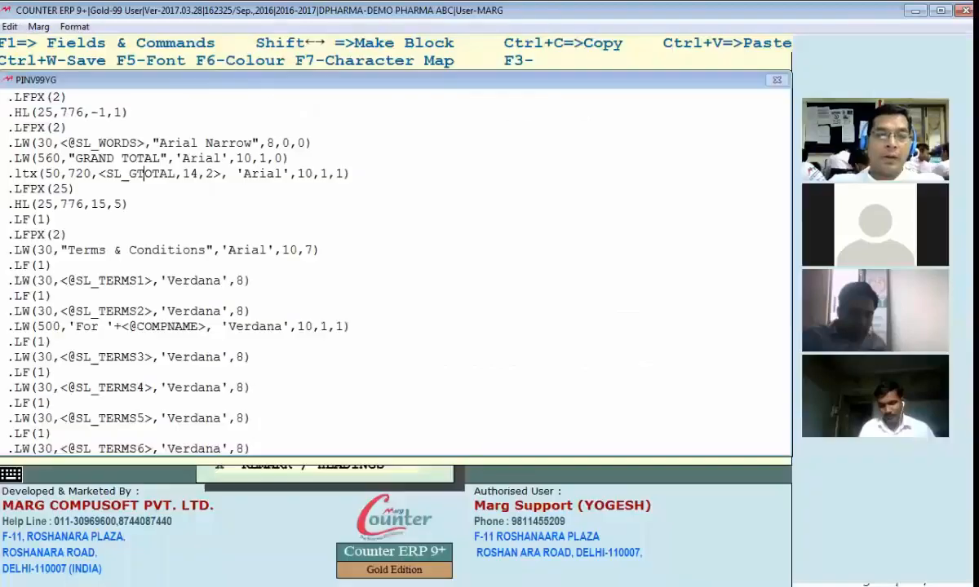
# Step: Set the HL line's thickness to 2 and the LFPX value above it to 5, save and check the bill preview
pyautogui.press('Down')
pyautogui.press('Down')
pyautogui.press('Left')
pyautogui.press('BackSpace')
pyautogui.write('2')
pyautogui.press('Up')
pyautogui.press('Left')
pyautogui.press('Left')
pyautogui.press('Left')
pyautogui.press('Delete')
pyautogui.press('Right')
pyautogui.hotkey('ctrl', 'w')
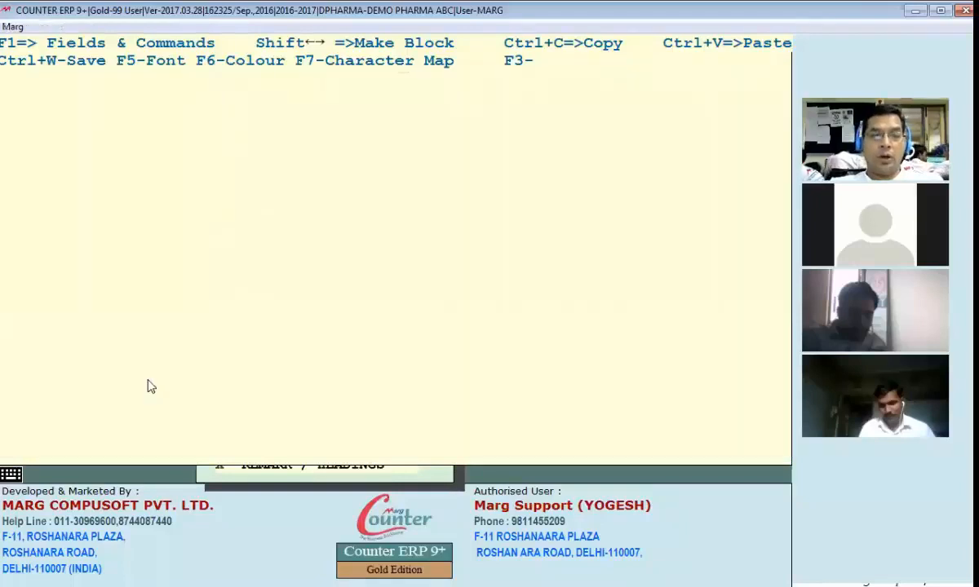
pyautogui.hotkey('alt', 'Tab')
pyautogui.scroll(-3, 186, 439)
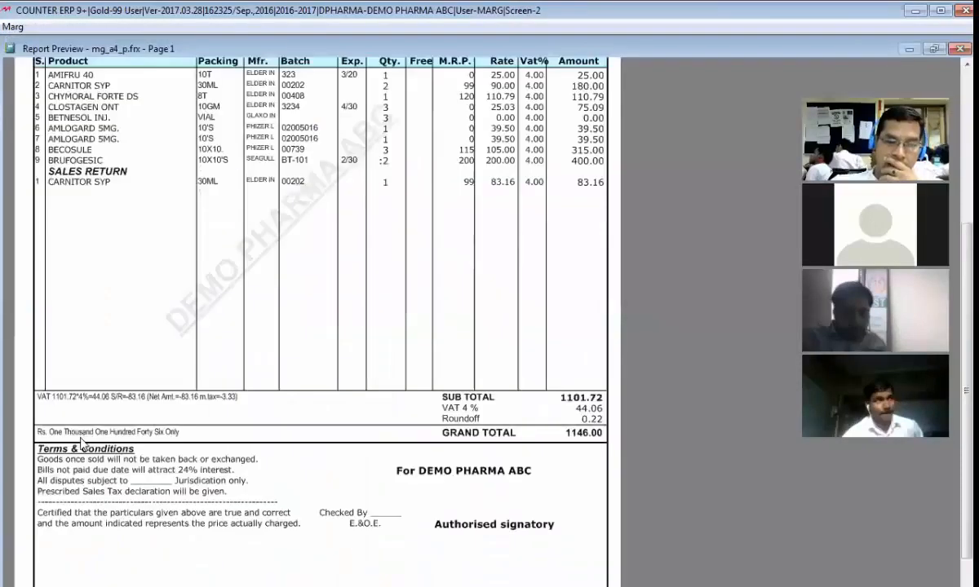
pyautogui.press('Escape')
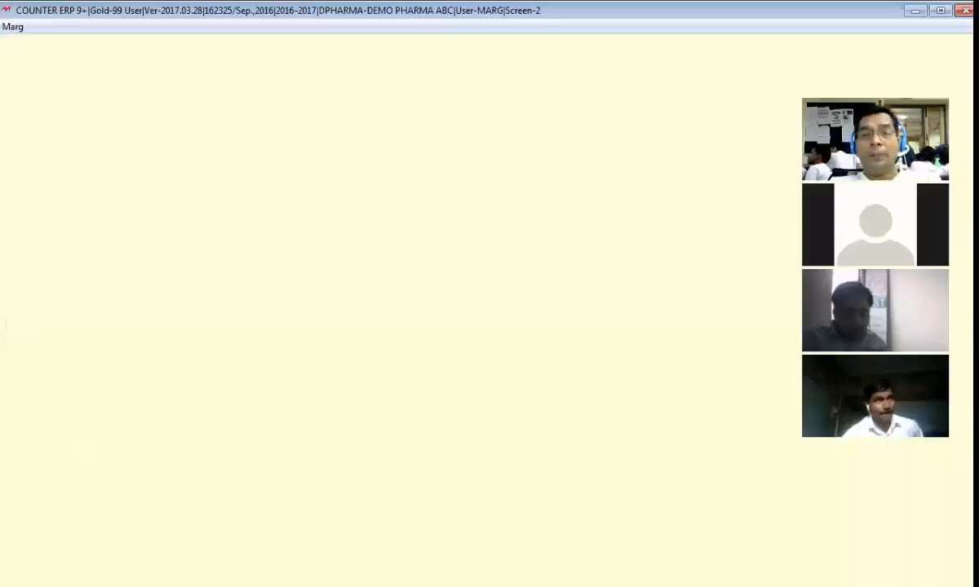
# Step: Change the LFPX command above the HL line to LF(5) and check the spacing below the grand total in the preview
pyautogui.press('Escape')
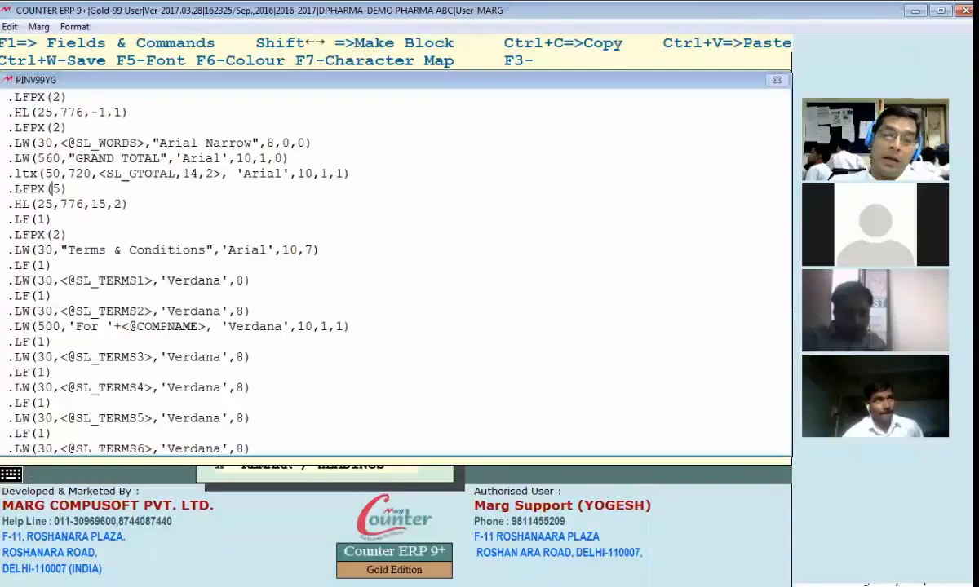
pyautogui.press('Left')
pyautogui.press('BackSpace')
pyautogui.press('BackSpace')
pyautogui.press('Right')
pyautogui.press('Right')
pyautogui.press('Left')
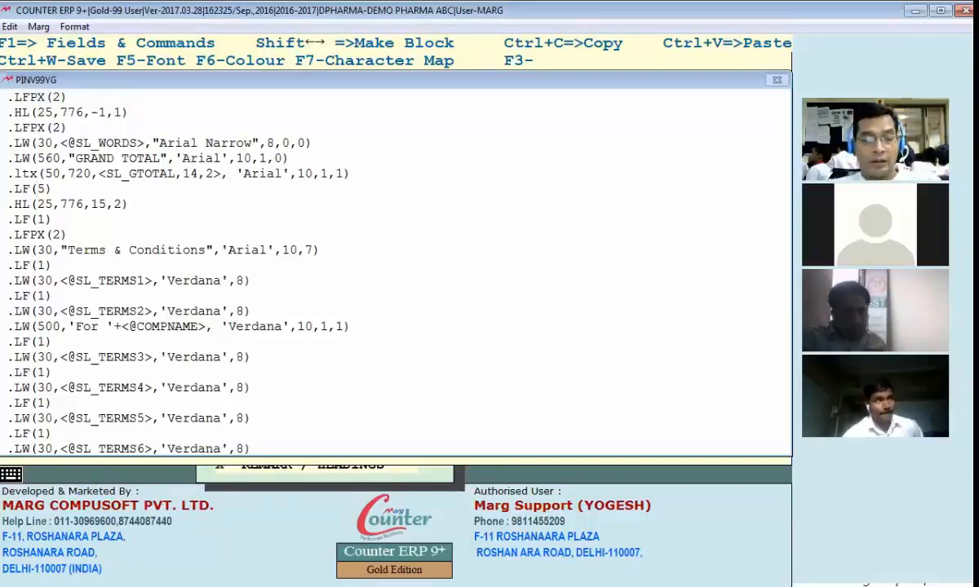
pyautogui.hotkey('alt', 'Tab')
pyautogui.scroll(-1, 487, 386)
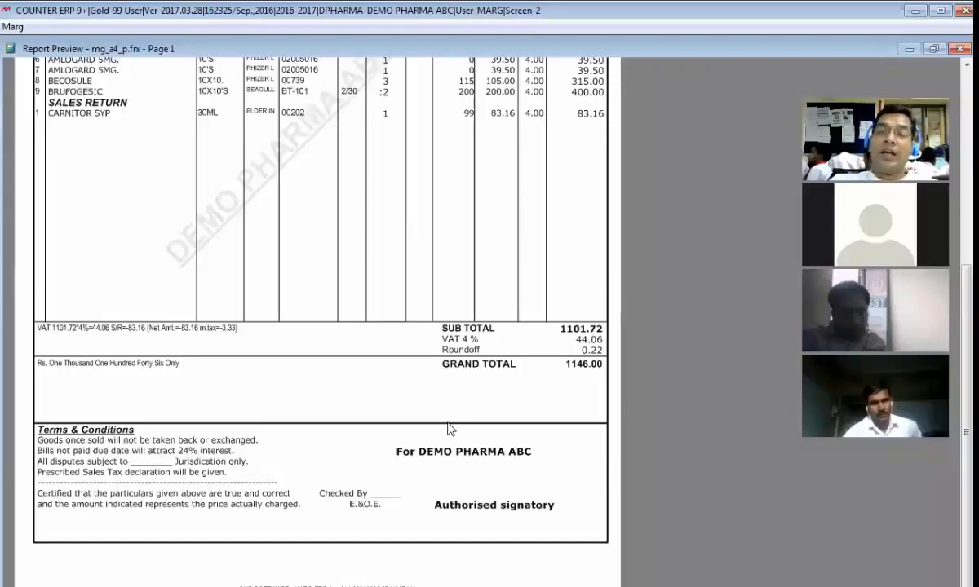
# Step: Review the YG grand total commands for the Terms & Conditions heading, the SL_TERMS1 to SL_TERMS7 lines and the Authorised signatory text
pyautogui.hotkey('alt', 'Tab')
pyautogui.press('Return')
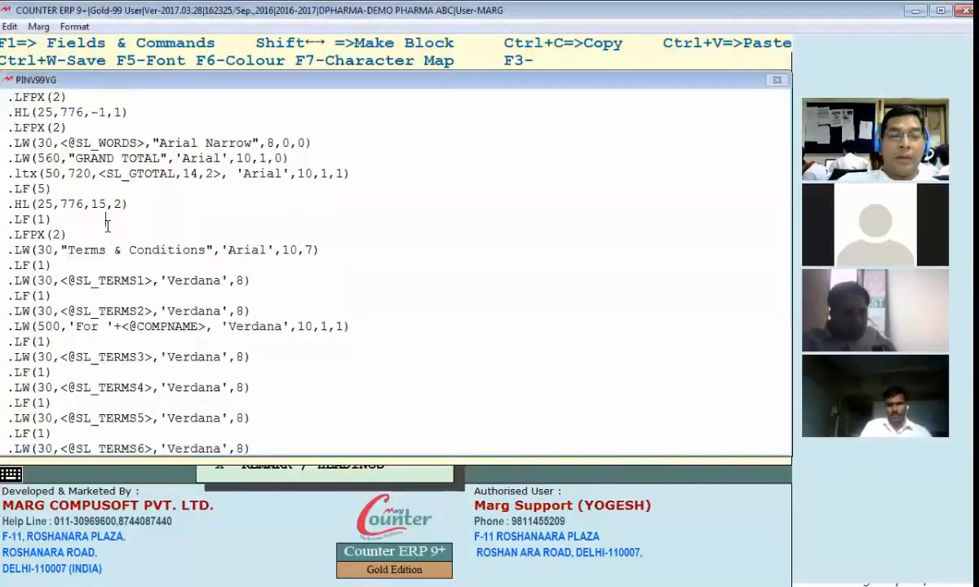
pyautogui.press('Down')
pyautogui.press('Down')
pyautogui.press('Down')
pyautogui.press('Down')
pyautogui.press('Down')
pyautogui.press('Down')
pyautogui.press('Down')
pyautogui.press('Down')
pyautogui.press('Down')
pyautogui.press('Down')
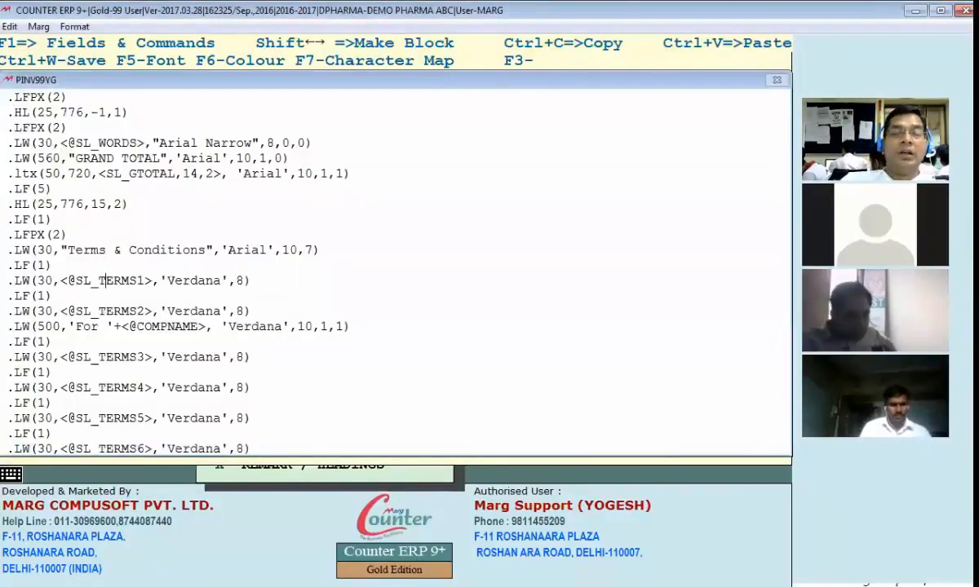
pyautogui.press('Down')
pyautogui.press('Down')
pyautogui.press('Down')
pyautogui.press('Down')
pyautogui.press('Down')
pyautogui.press('Down')
pyautogui.press('Down')
pyautogui.press('Down')
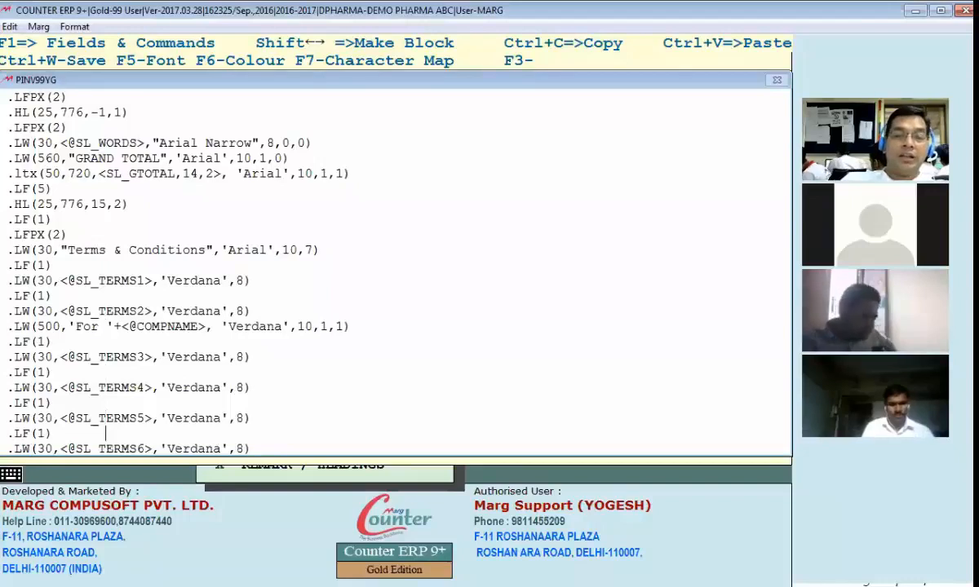
pyautogui.press('Up')
pyautogui.press('Up')
pyautogui.press('Up')
pyautogui.press('Up')
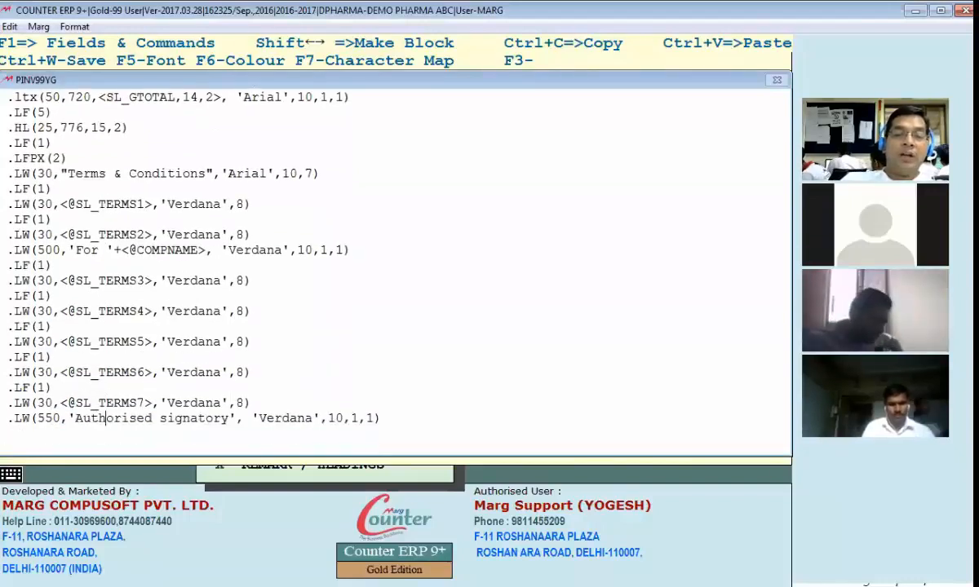
pyautogui.press('Up')
pyautogui.press('Up')
pyautogui.press('Up')
pyautogui.press('Up')
pyautogui.press('Up')
pyautogui.press('Up')
pyautogui.press('Up')
pyautogui.press('Up')
pyautogui.press('Up')
pyautogui.press('Up')
pyautogui.press('Up')
pyautogui.press('Up')
pyautogui.press('Up')
pyautogui.press('Up')
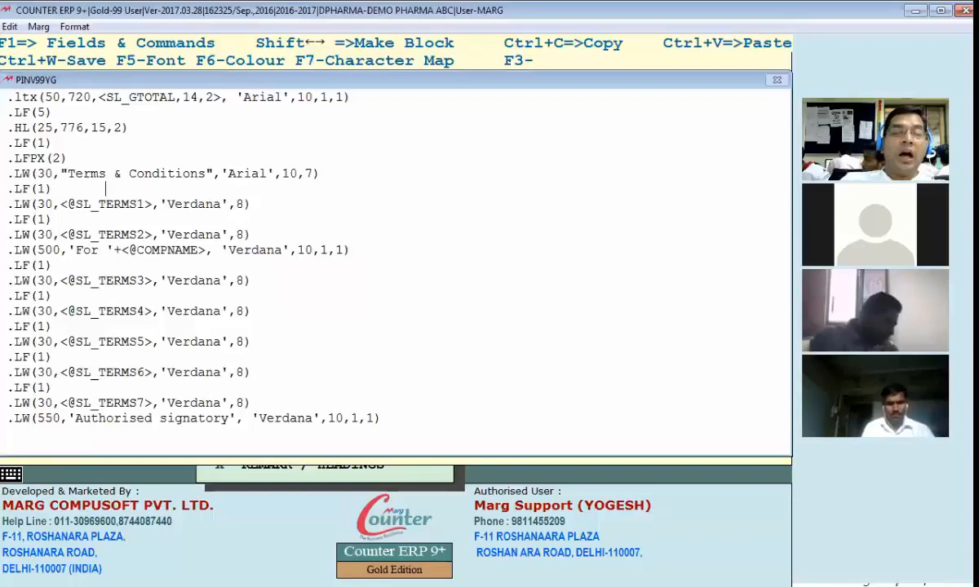
pyautogui.press('Up')
pyautogui.press('Down')
pyautogui.press('Down')
pyautogui.press('Down')
pyautogui.press('Down')
pyautogui.press('Down')
pyautogui.press('Down')
pyautogui.press('Down')
pyautogui.press('Down')
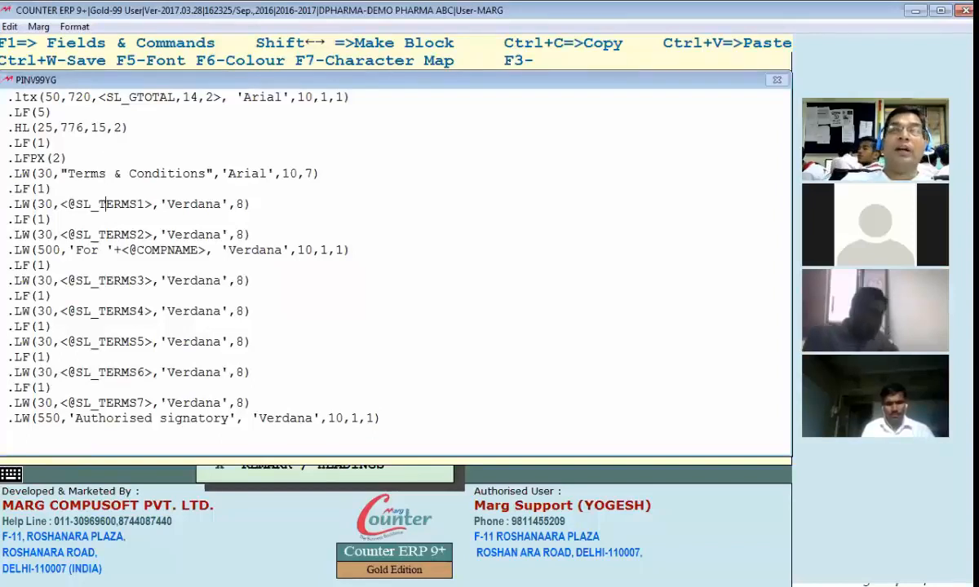
pyautogui.press('Down')
pyautogui.press('Down')
pyautogui.press('Down')
pyautogui.press('Down')
pyautogui.press('Down')
pyautogui.press('Down')
pyautogui.press('Down')
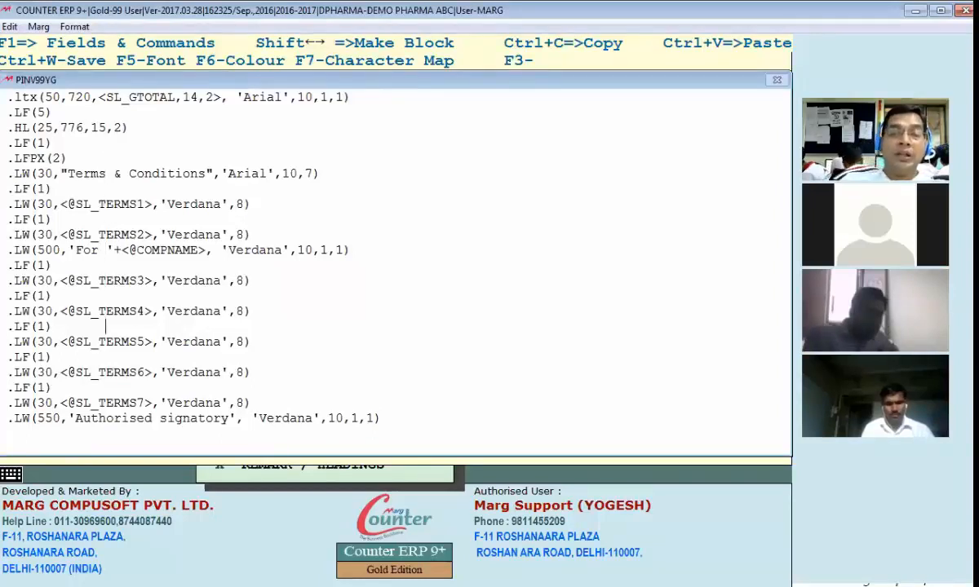
# Step: Save the grand total section and check the terms and conditions block in the bill preview
pyautogui.press('Escape')
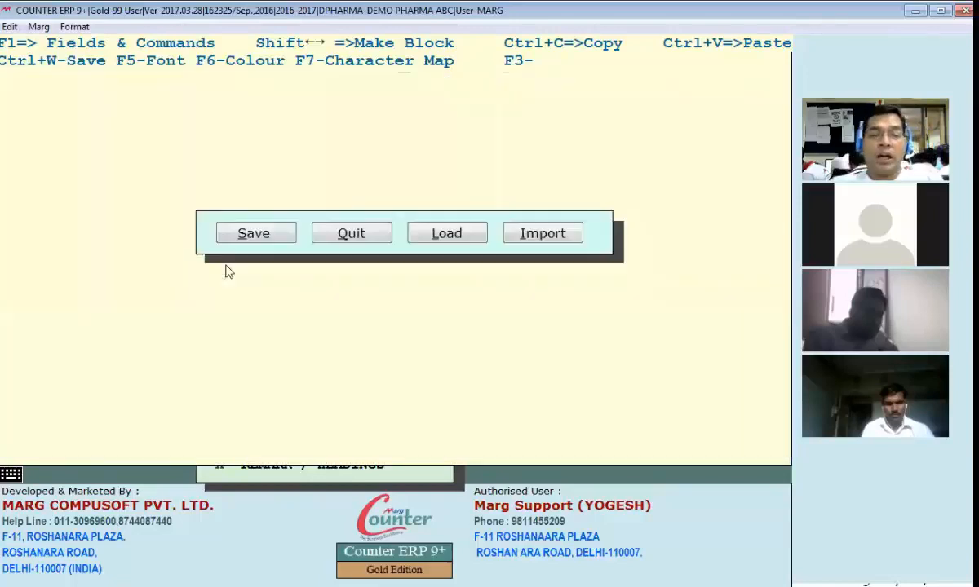
pyautogui.press('Return')
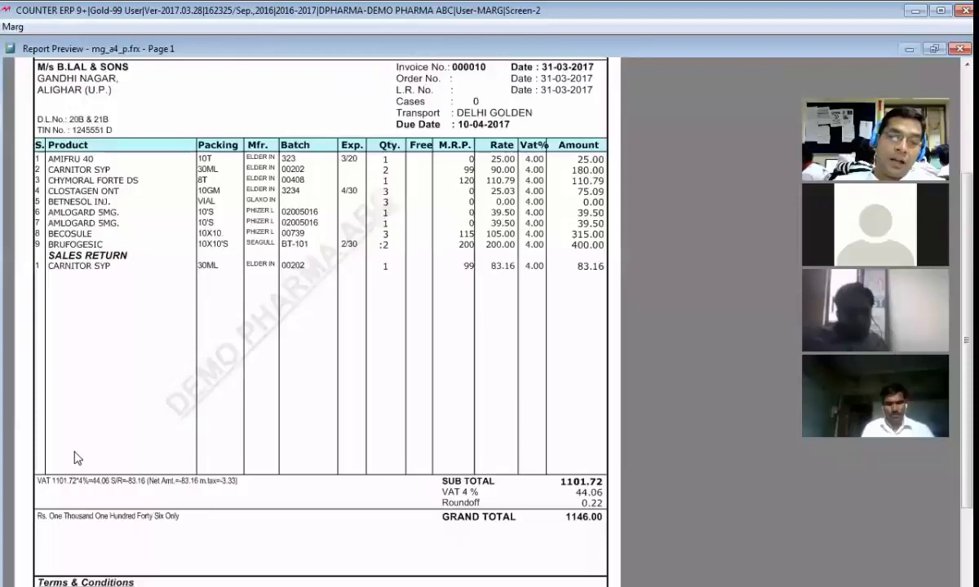
pyautogui.scroll(-3, 117, 479)
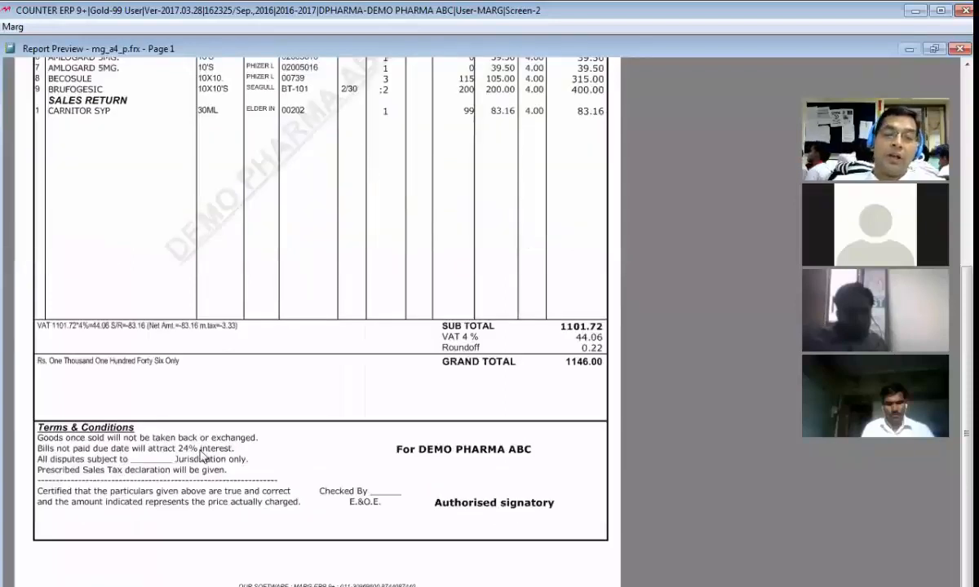
# Step: Close the bill preview and the customer ledger, and return to the GUI invoice format options for YG
pyautogui.press('Escape')
pyautogui.press('Escape')
pyautogui.press('Escape')
pyautogui.press('Escape')
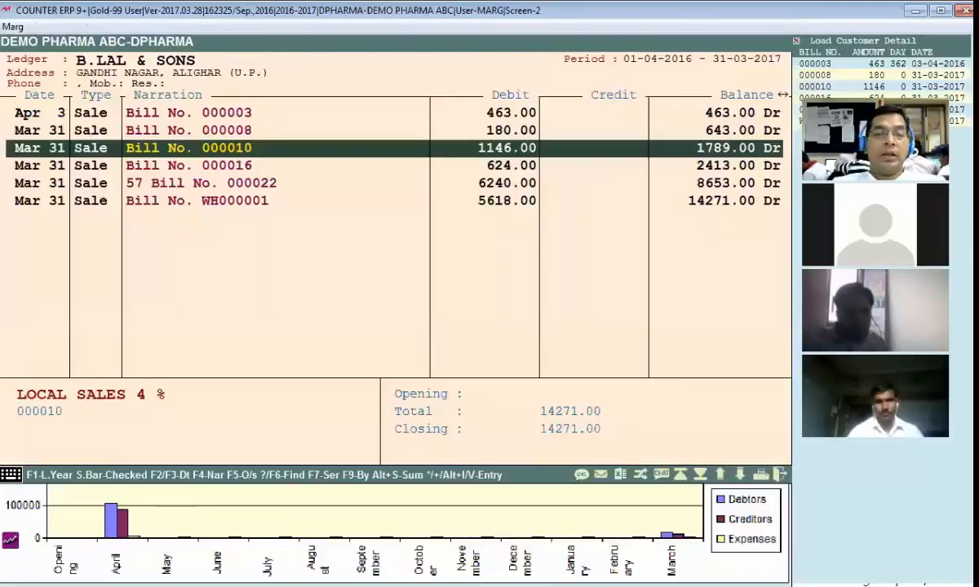
pyautogui.press('Escape')
pyautogui.press('b')
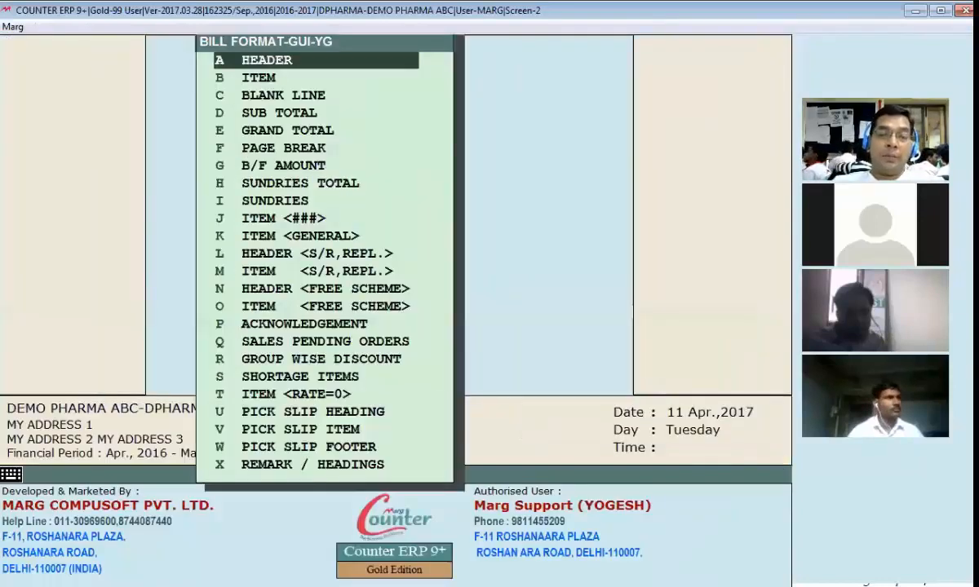
pyautogui.press('Escape')
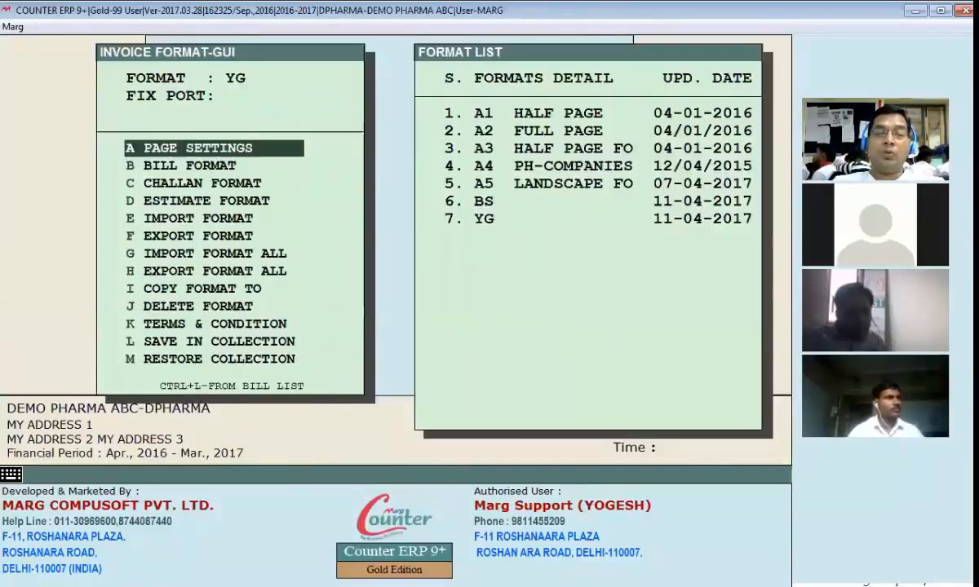
# Step: Open the Terms & Condition settings of the invoice format and go through the sales terms lines
pyautogui.press('Down')
pyautogui.press('Down')
pyautogui.press('Down')
pyautogui.press('Down')
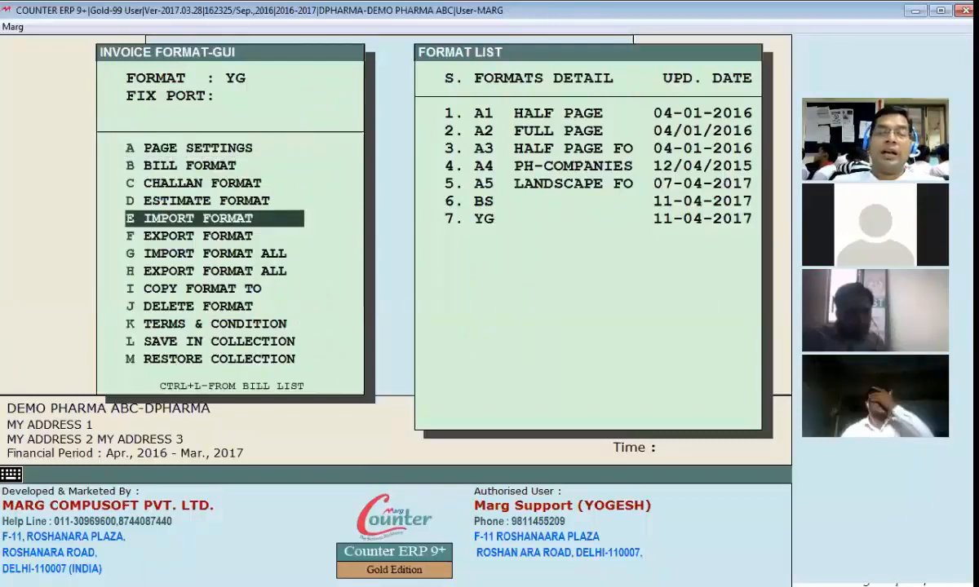
pyautogui.press('k')
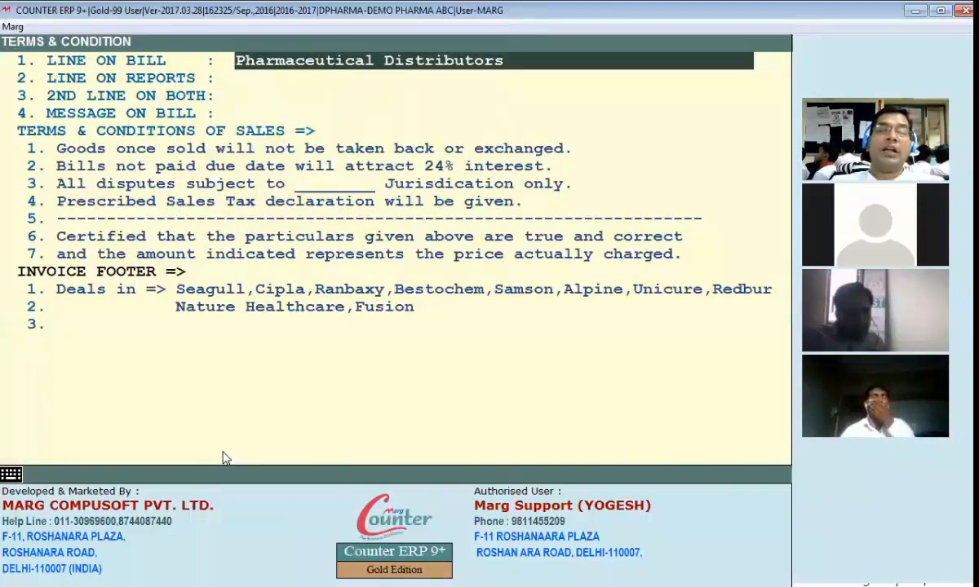
pyautogui.press('Return')
pyautogui.press('Return')
pyautogui.press('Return')
pyautogui.press('Return')
pyautogui.press('Return')
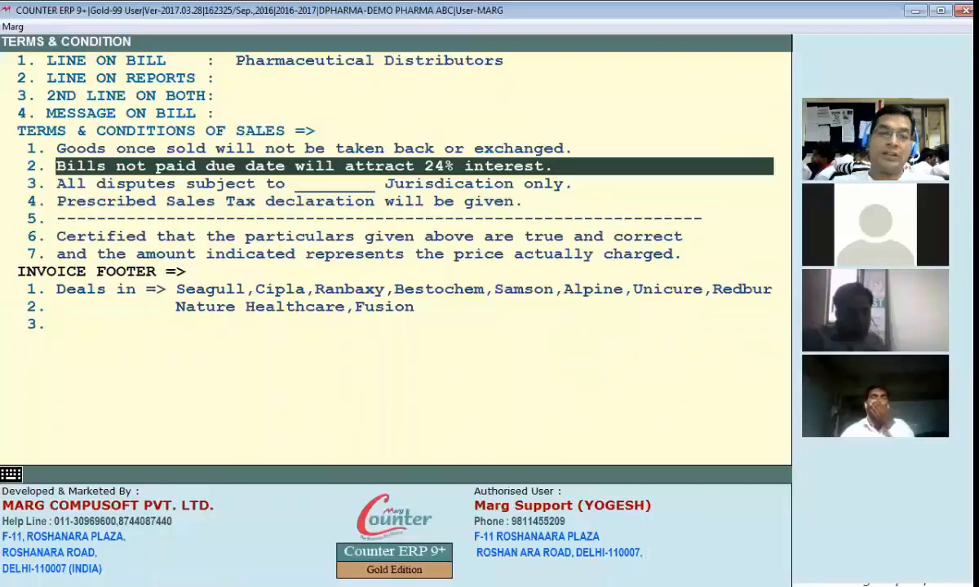
# Step: Leave the invoice formats and locate the Invoice Terms & Conditions option among the COUNTER Setups masters
pyautogui.press('Escape')
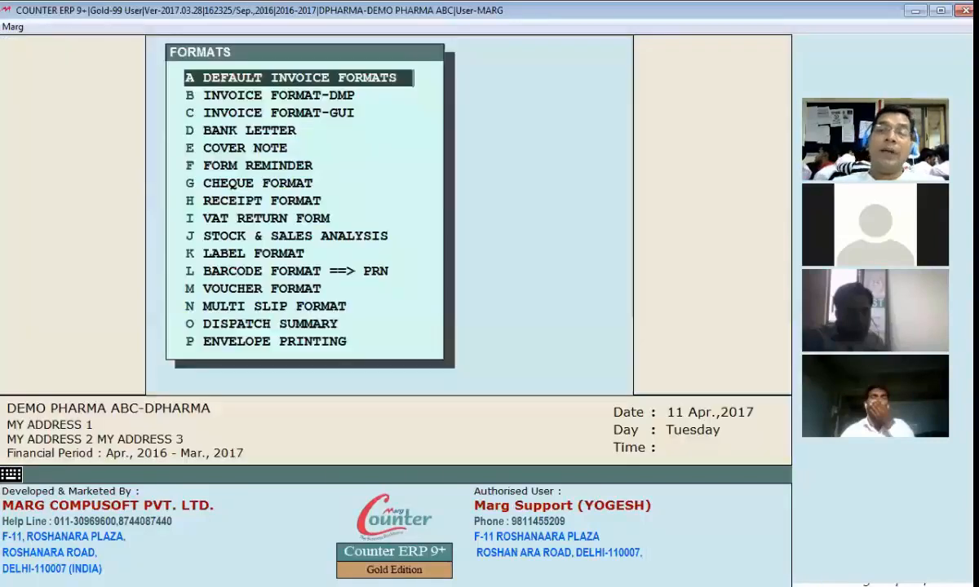
pyautogui.press('Escape')
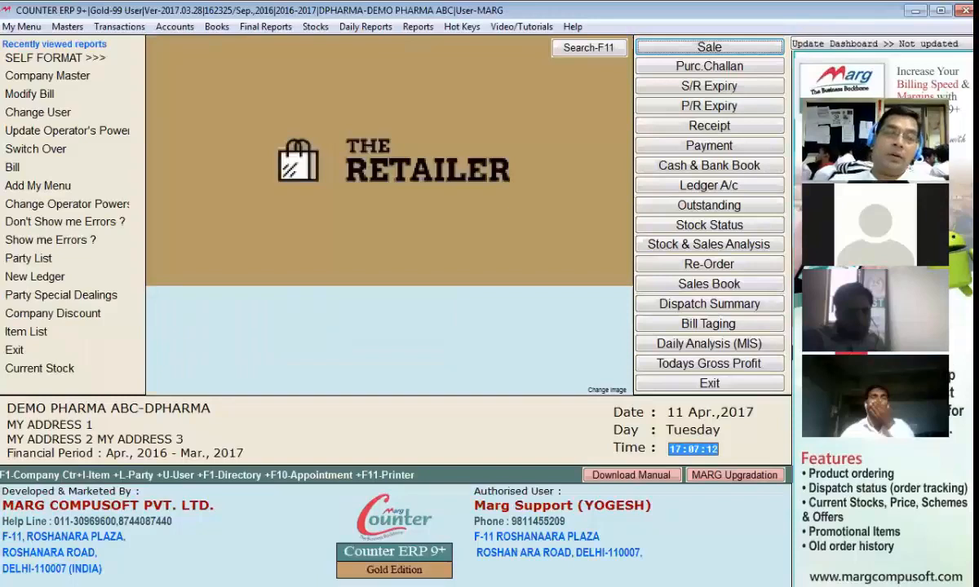
pyautogui.click(67, 28)
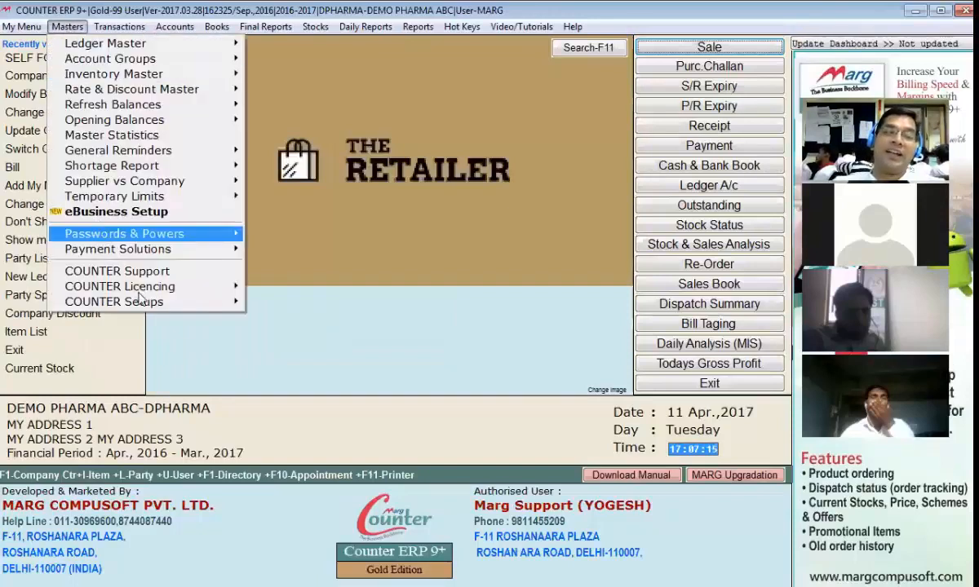
pyautogui.moveTo(173, 301)
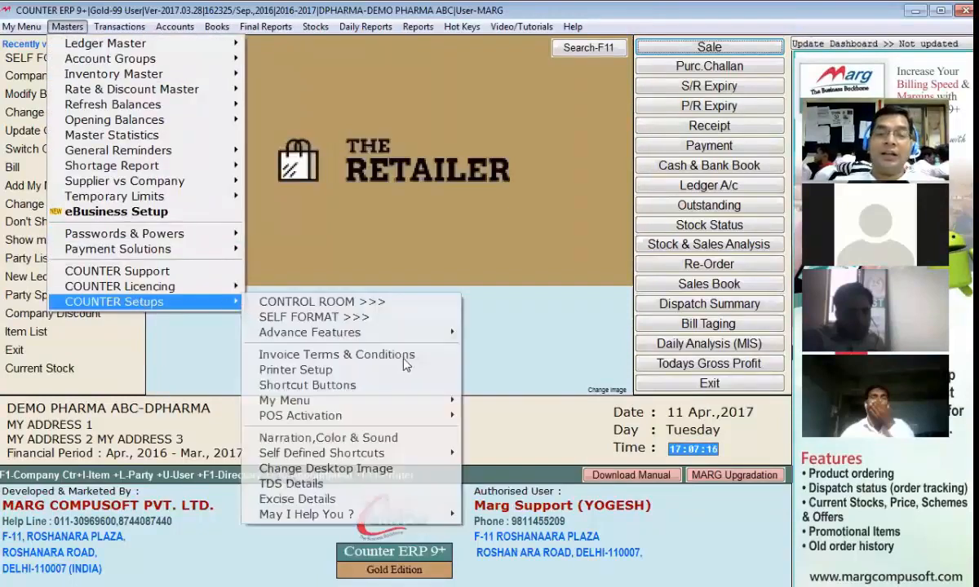
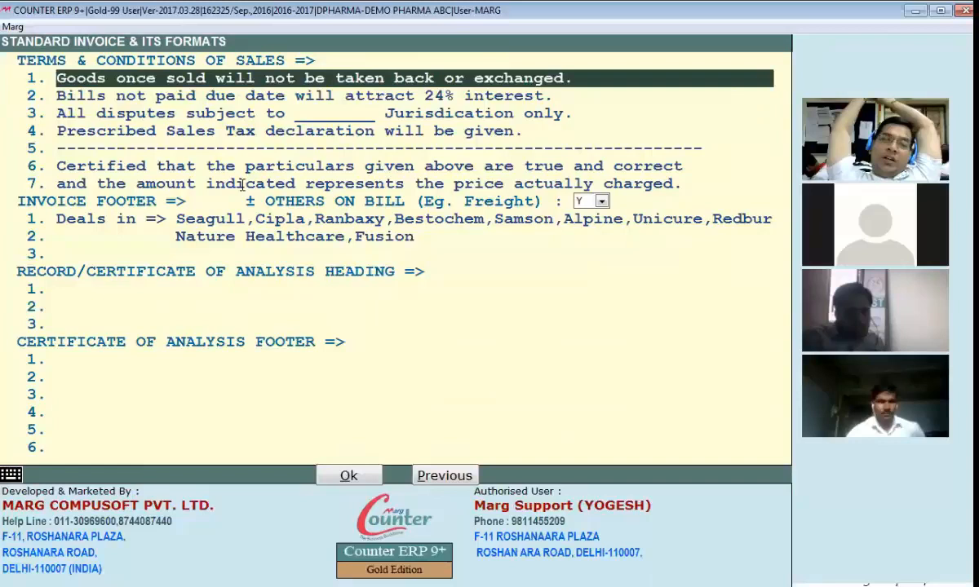
# Step: Leave the standard invoice terms and open the header section of GUI bill format YG for editing
pyautogui.press('Escape')
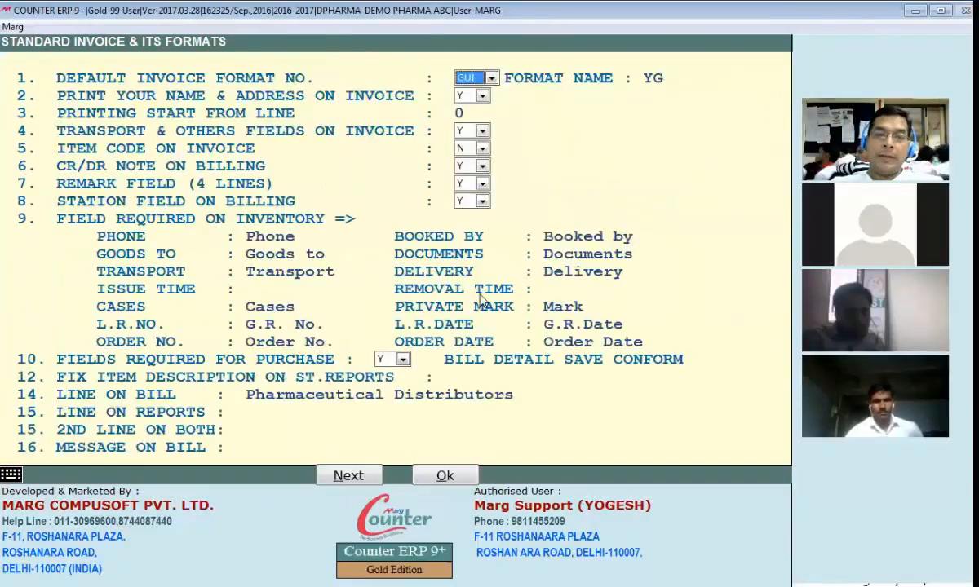
pyautogui.press('Escape')
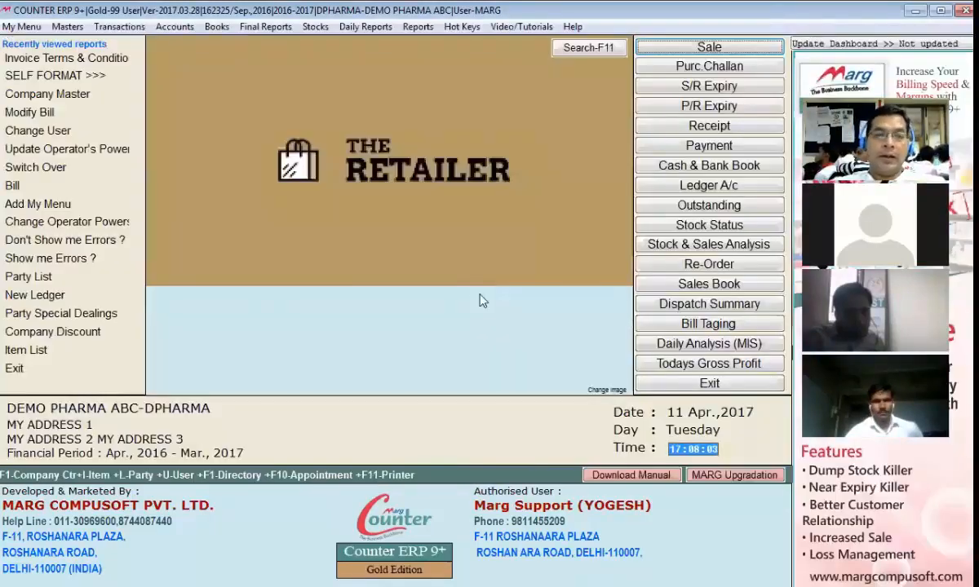
pyautogui.hotkey('alt', 'm')
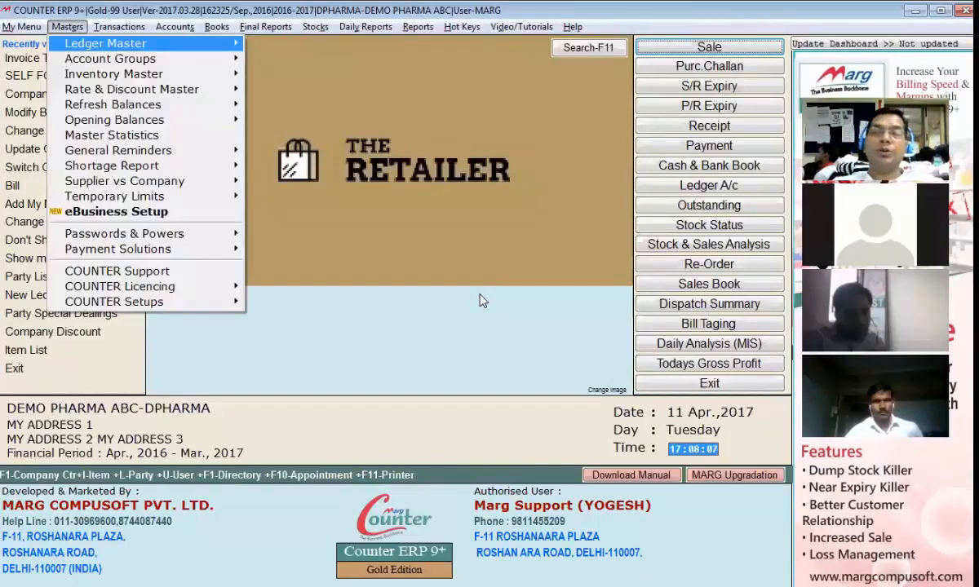
pyautogui.press('s')
pyautogui.press('i')
pyautogui.press('Return')
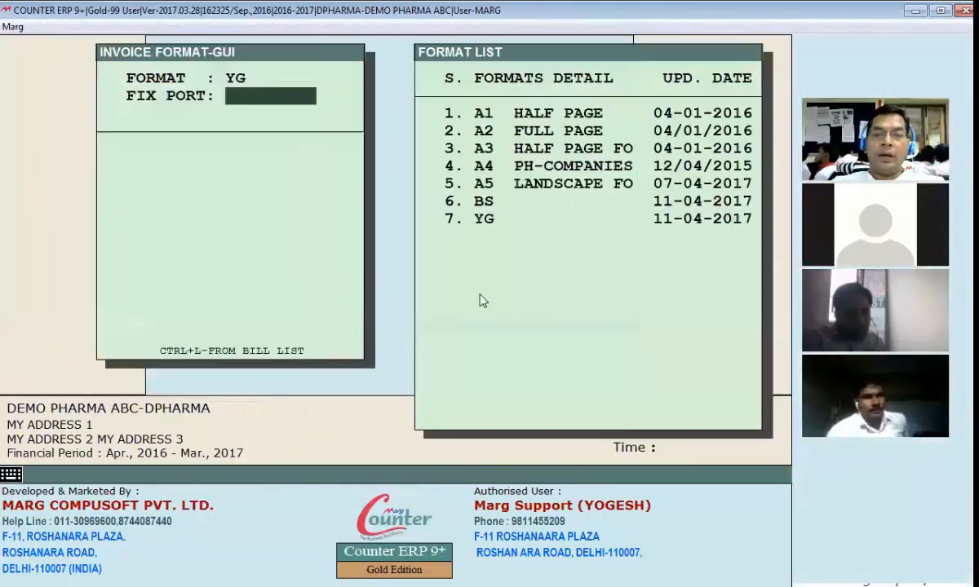
pyautogui.press('Return')
pyautogui.press('Return')
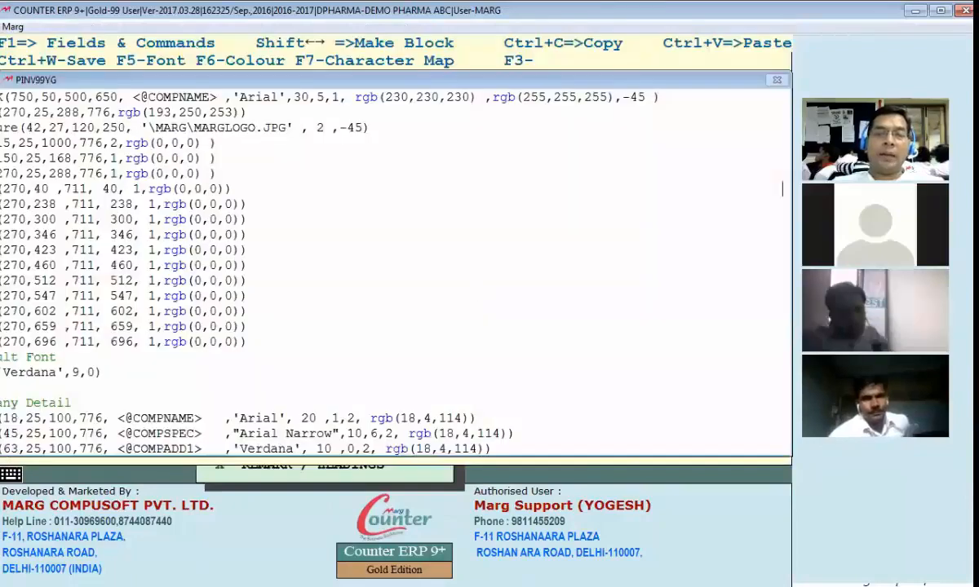
# Step: Preview the 1146.00 bill of B.LAL & SONS and check the company name in its heading
pyautogui.hotkey('alt', 'Tab')
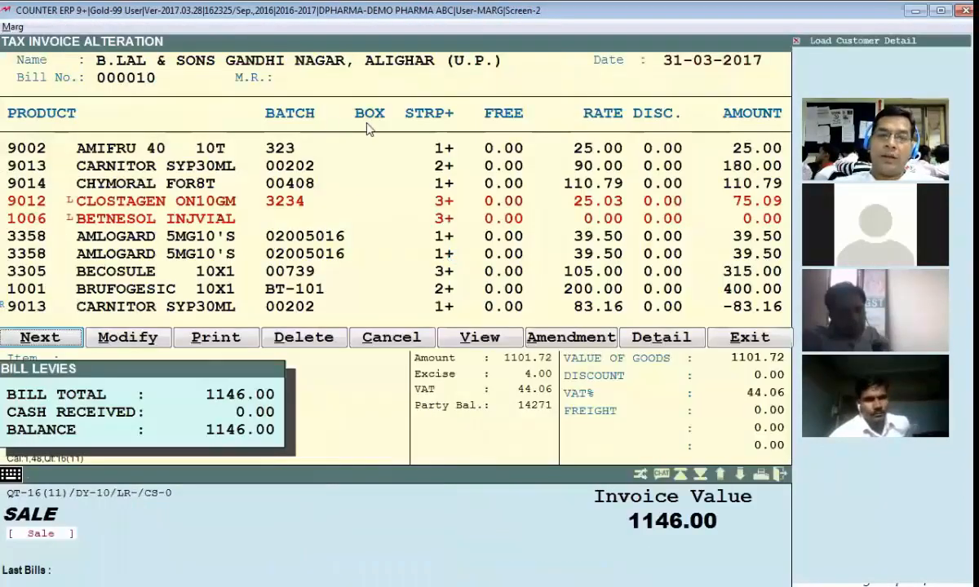
pyautogui.press('v')
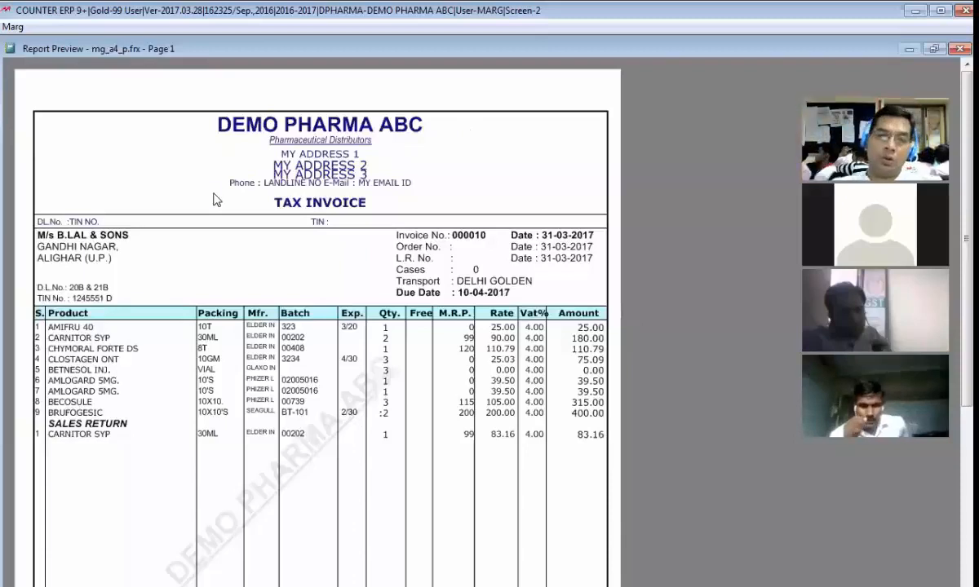
pyautogui.press('Escape')
pyautogui.press('Escape')
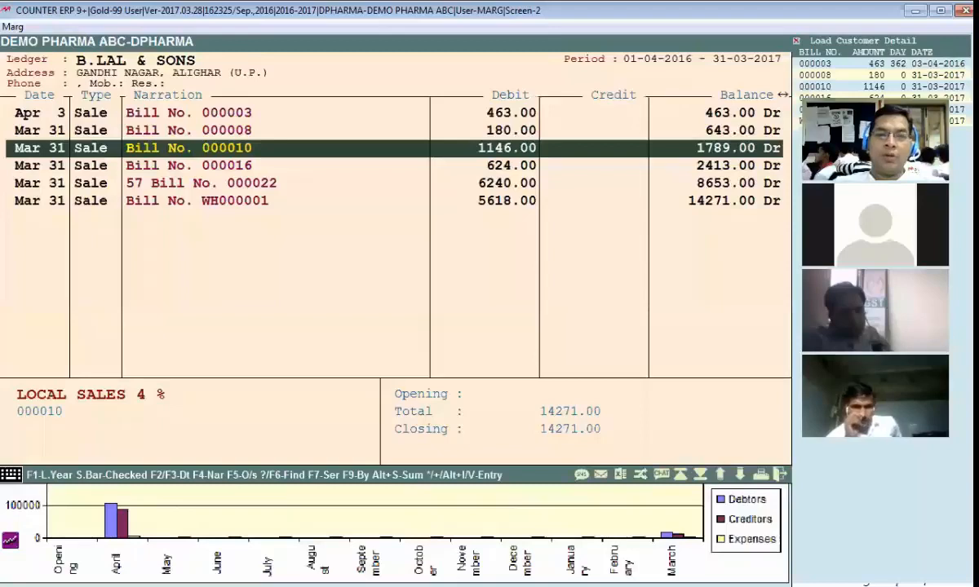
# Step: Append "PVT LTD" to the company name in the YG header code, save it and check the heading in the bill preview
pyautogui.click(217, 96)
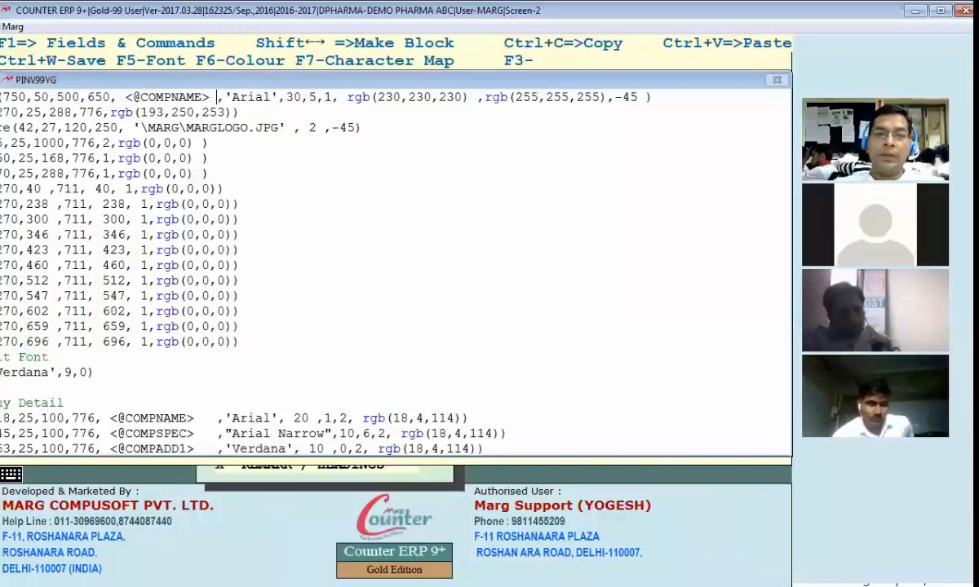
pyautogui.write('+ "PVT.')
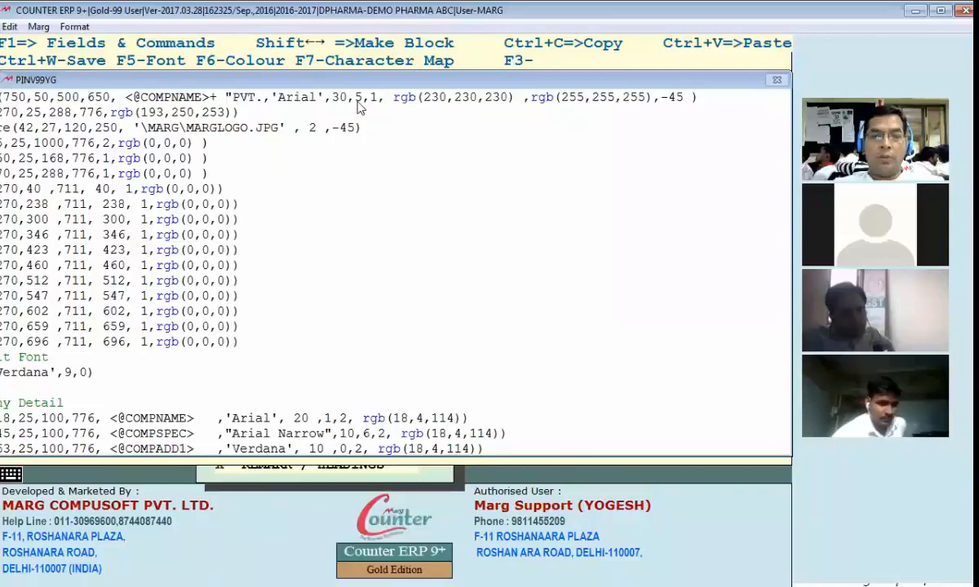
pyautogui.hotkey('ctrl', 'w')
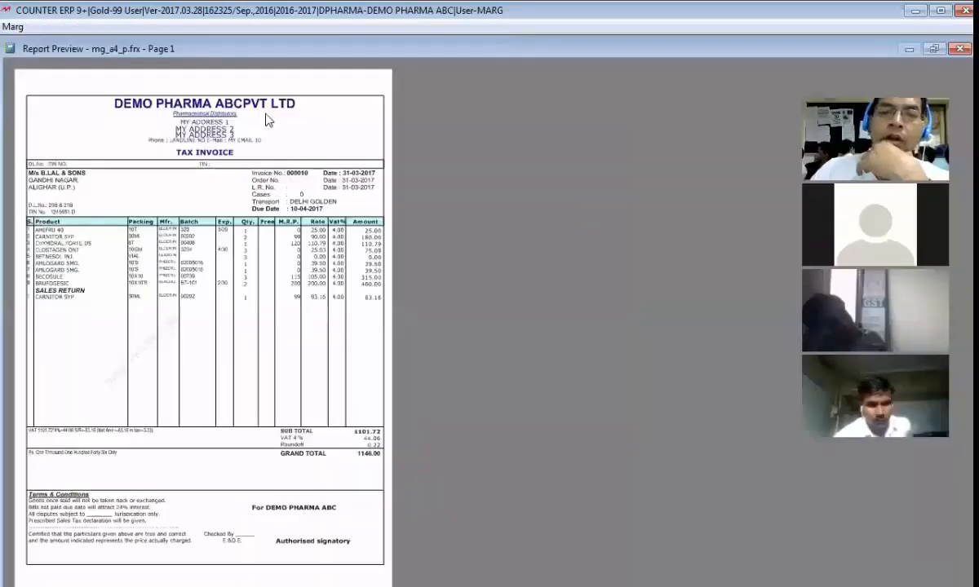
pyautogui.click(264, 114)
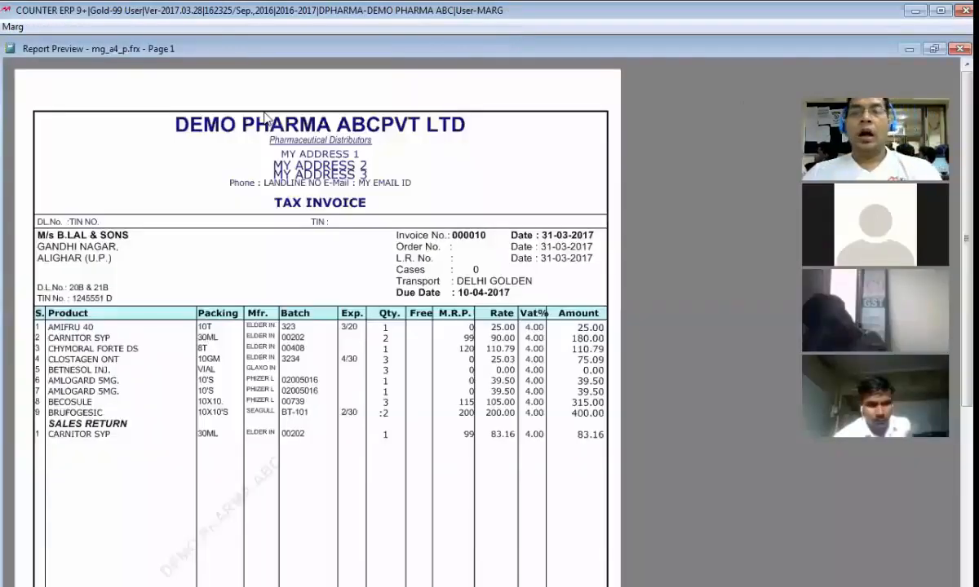
pyautogui.press('Escape')
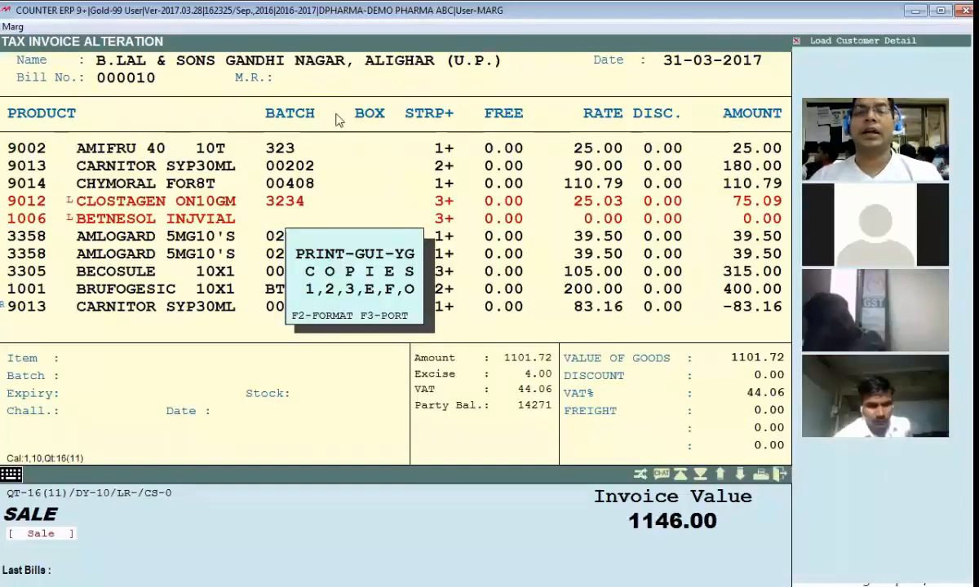
pyautogui.press('Return')
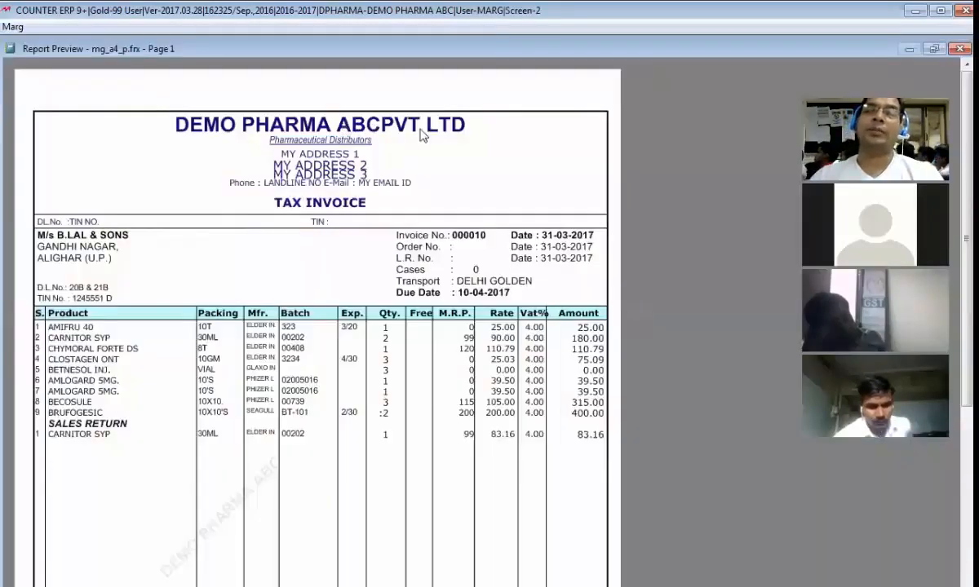
pyautogui.press('Escape')
pyautogui.press('Escape')
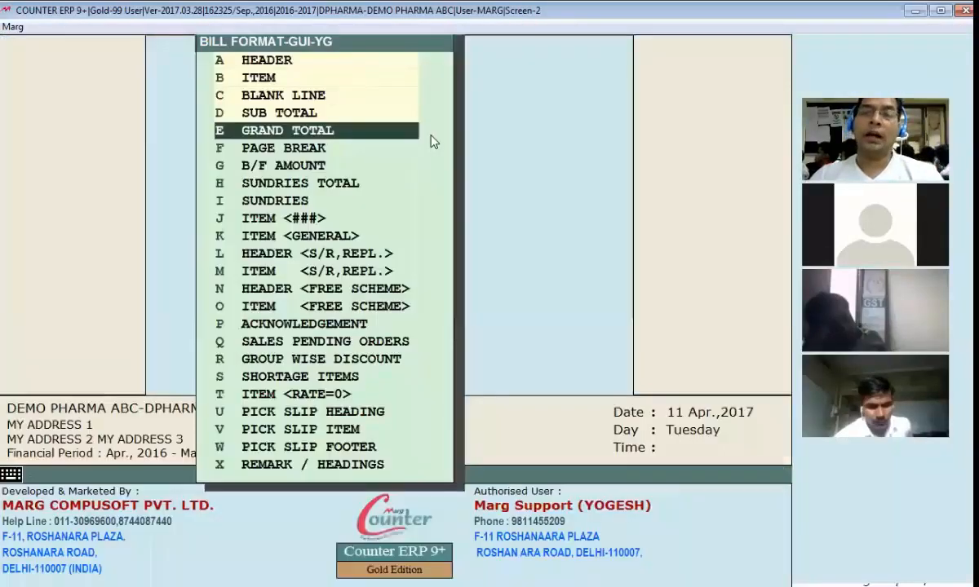
# Step: Add a space before "PVT LTD" in the Company Detail name line and preview the bill heading again
pyautogui.click(430, 136)
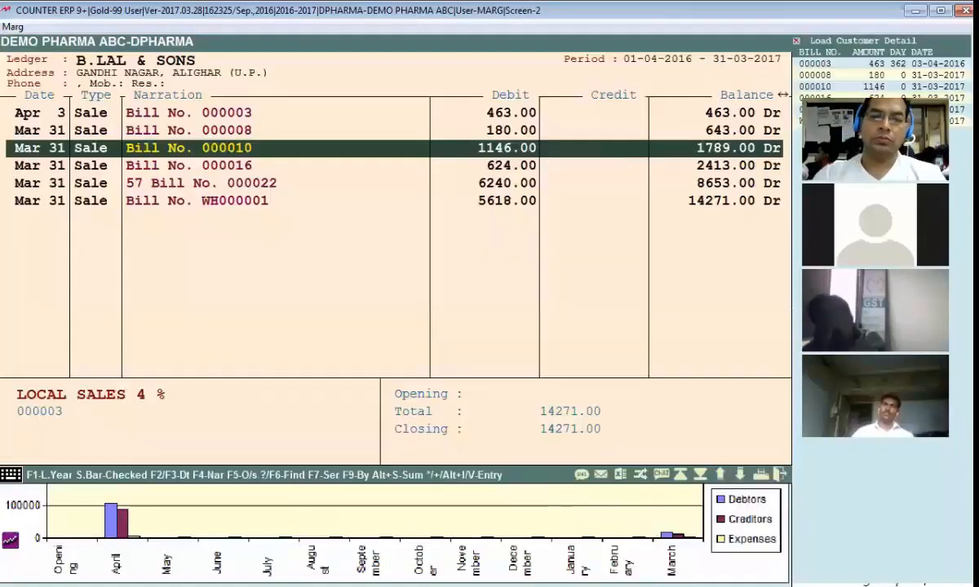
pyautogui.hotkey('alt', 'p')
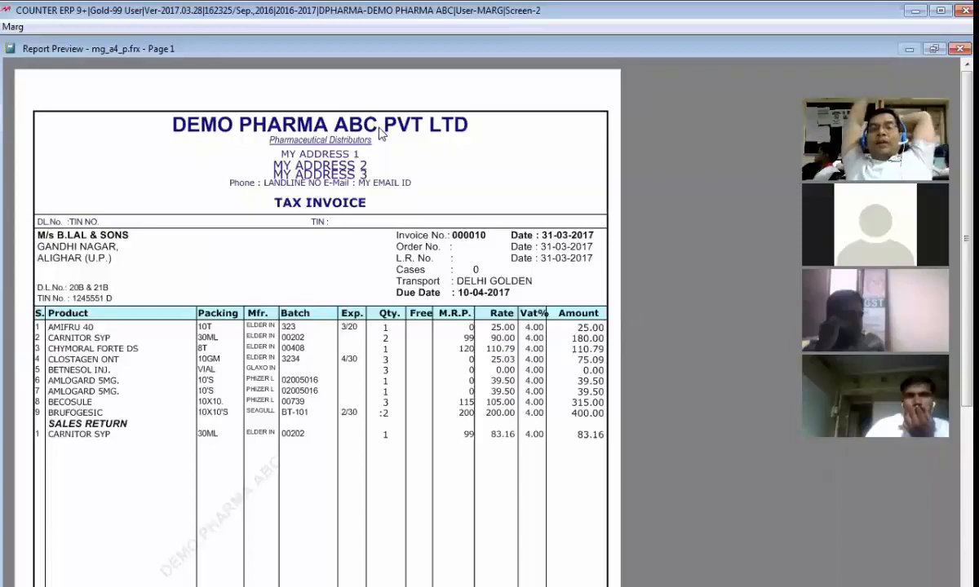
pyautogui.press('Escape')
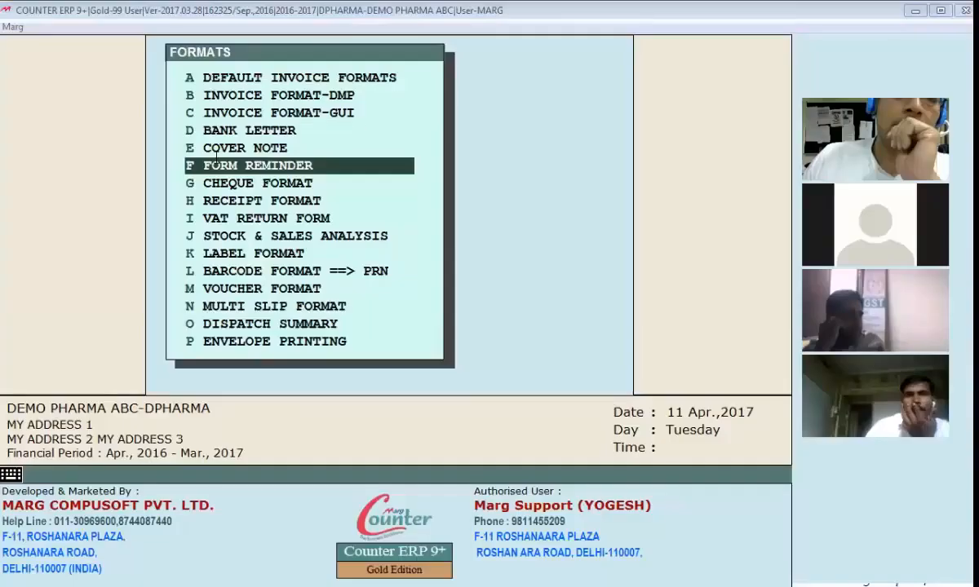
# Step: Examine the print commands for the subtotal and the sundry name and amount lines in bill format YG
pyautogui.click(308, 92)
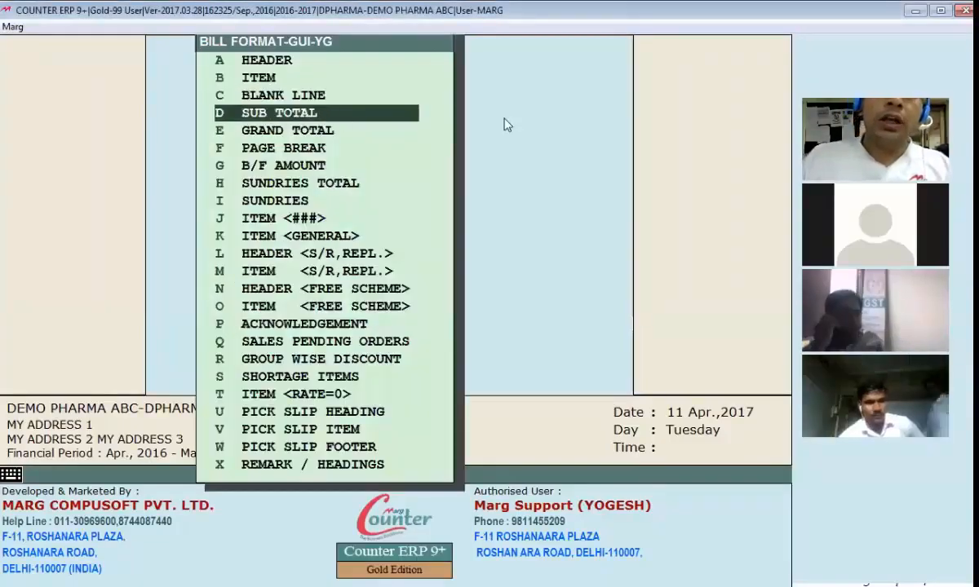
pyautogui.press('Down')
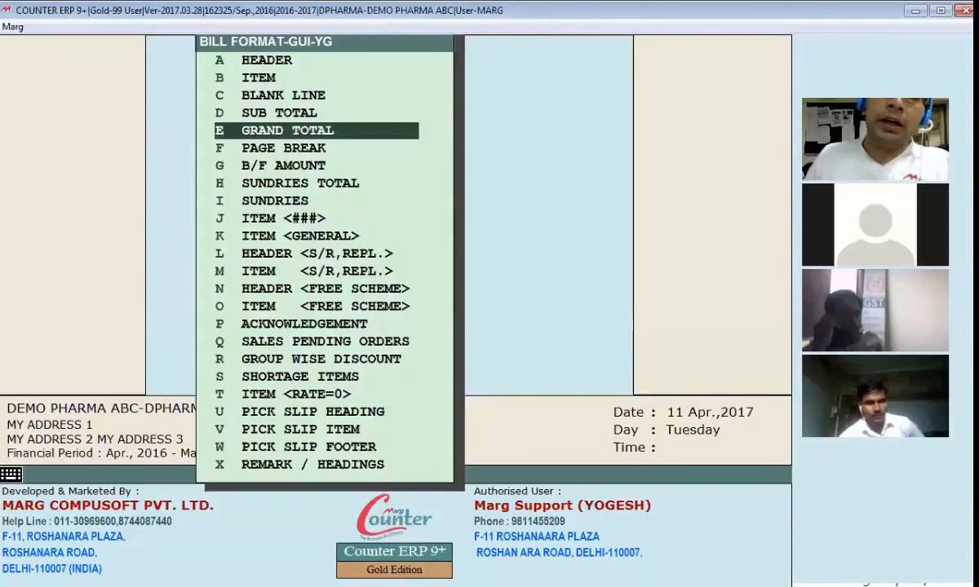
pyautogui.press('Return')
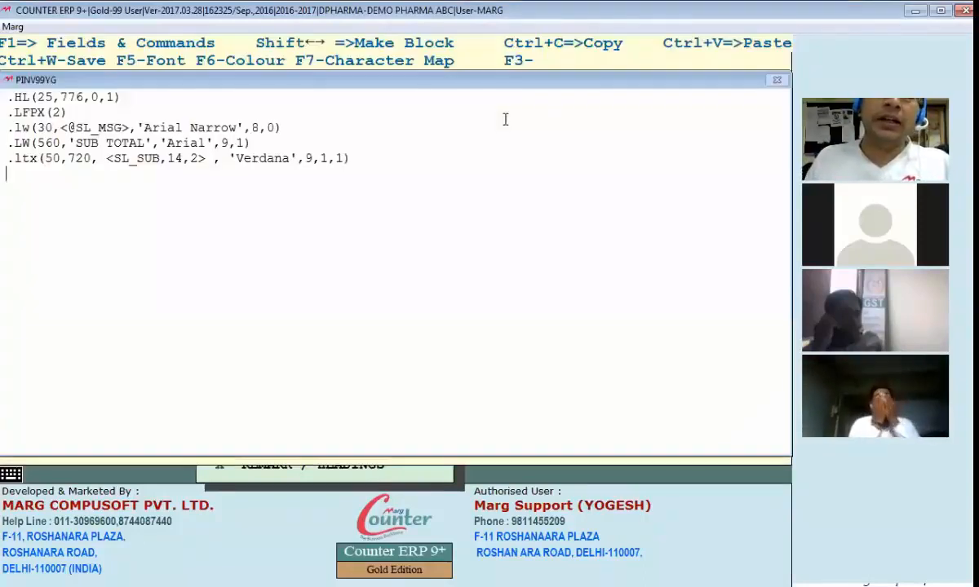
pyautogui.press('Up')
pyautogui.press('Up')
pyautogui.press('Up')
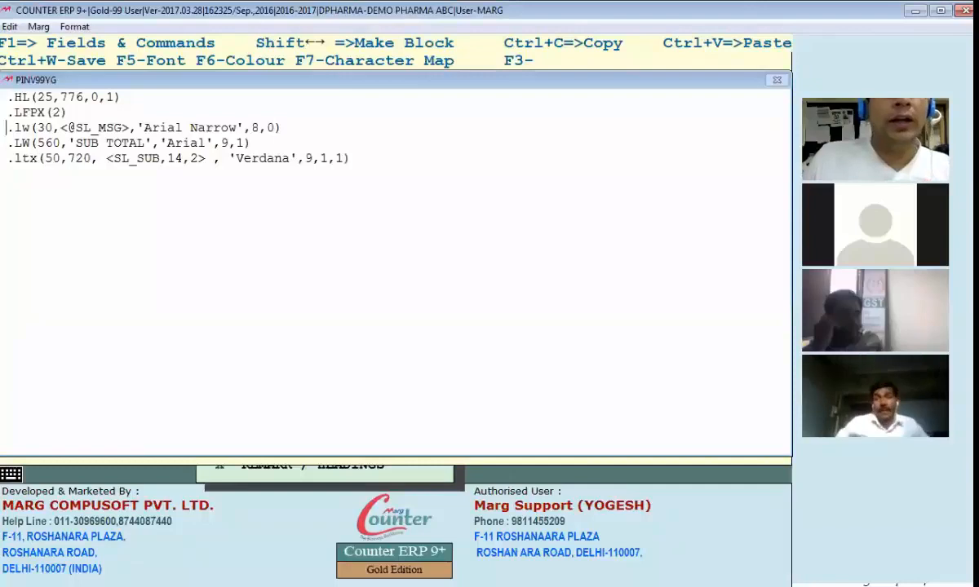
pyautogui.press('Up')
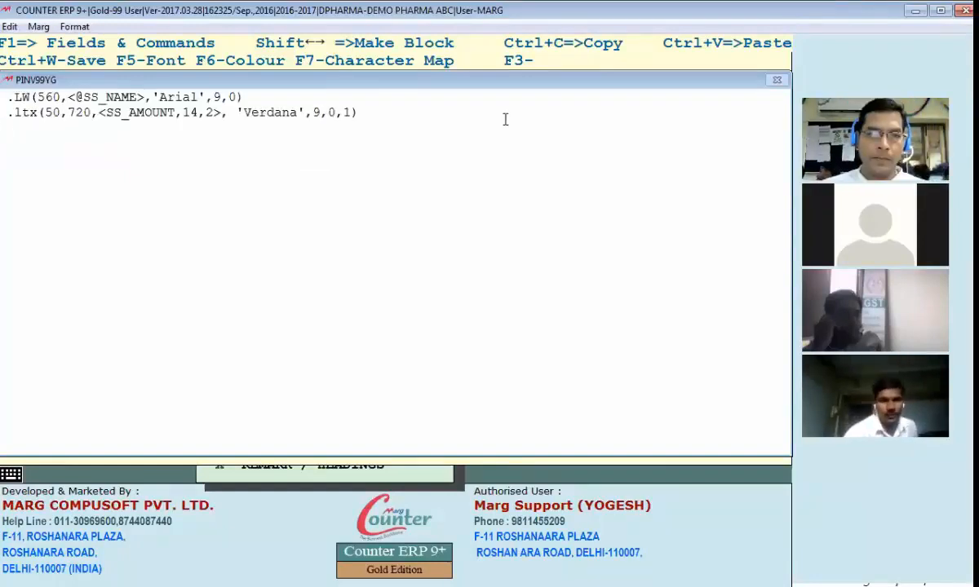
pyautogui.press('Escape')
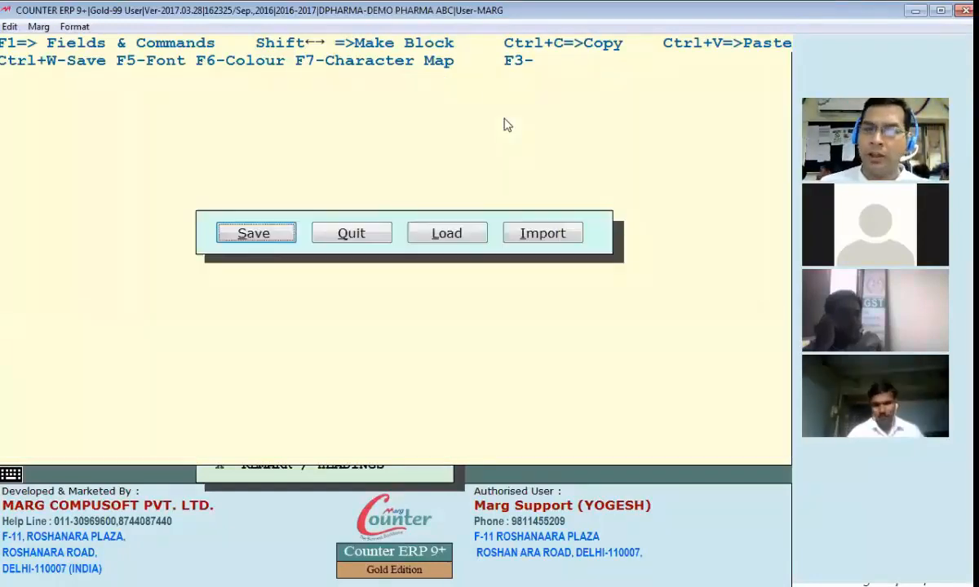
pyautogui.press('Return')
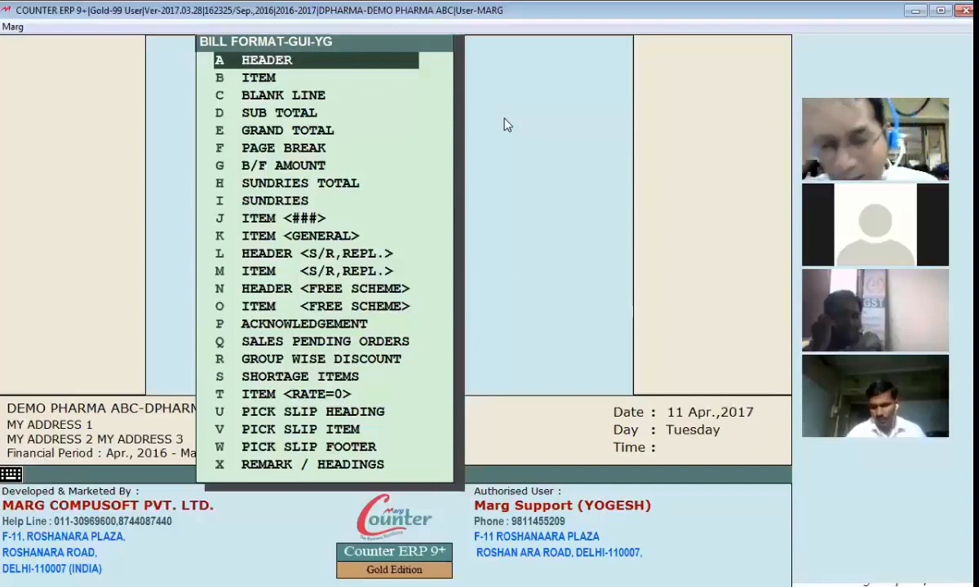
# Step: Open the 1146.00 bill from the B.LAL & SONS ledger, view its GUI-YG print output and return to the format sections
pyautogui.press('Escape')
pyautogui.press('b')
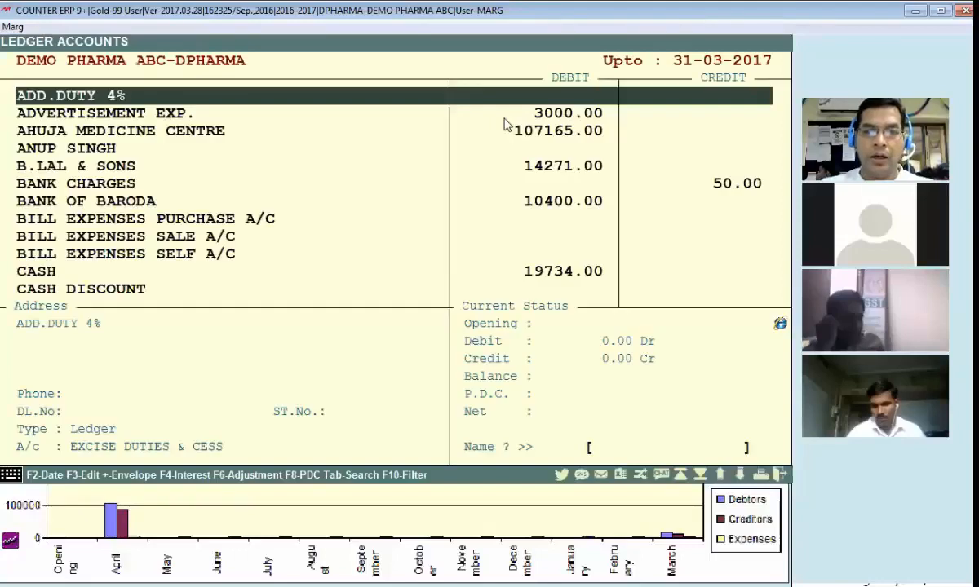
pyautogui.press('Down')
pyautogui.press('Down')
pyautogui.press('Return')
pyautogui.press('Return')
pyautogui.press('Escape')
pyautogui.press('Down')
pyautogui.press('Down')
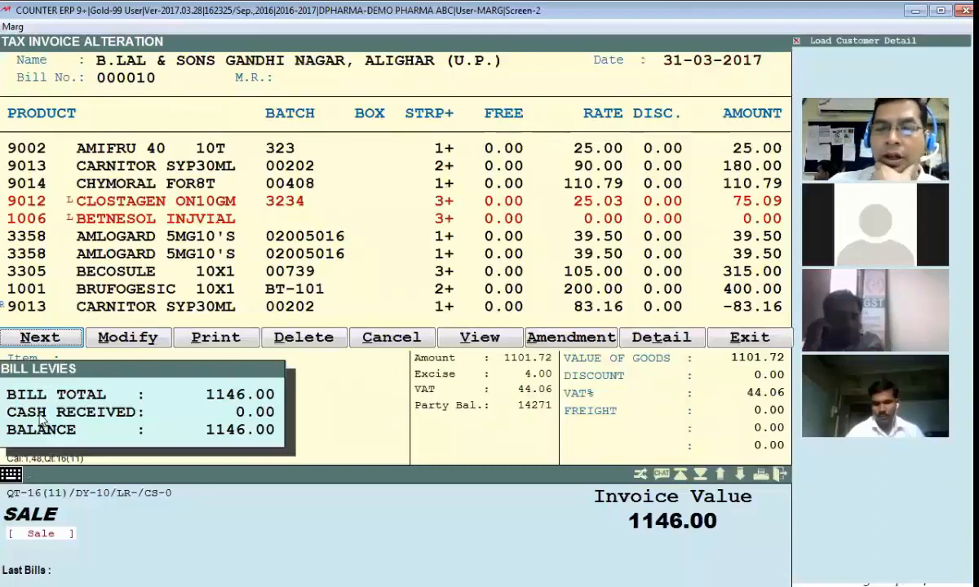
pyautogui.press('p')
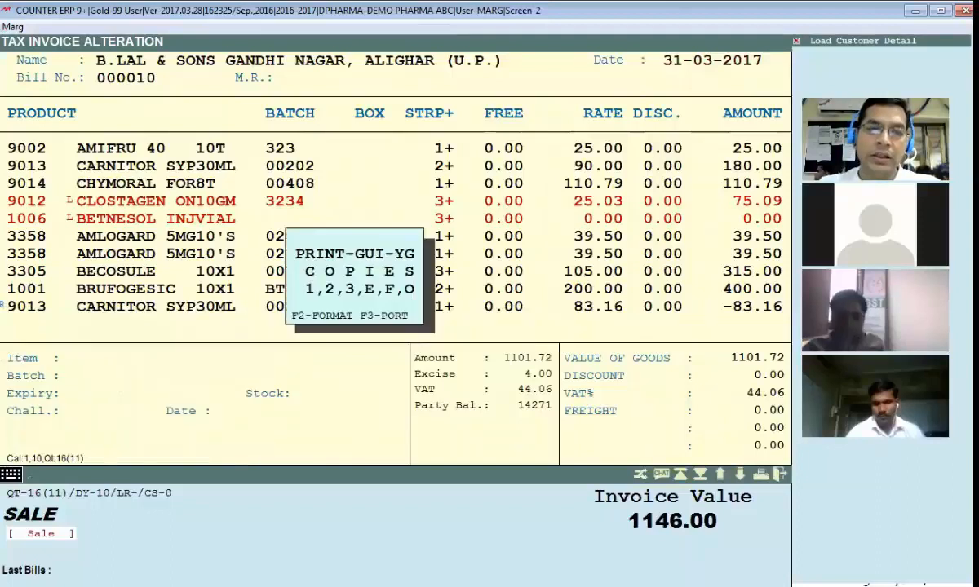
pyautogui.press('Escape')
# Step: Set the bill's number of items to 8 in the page settings of GUI format YG
pyautogui.press('Escape')
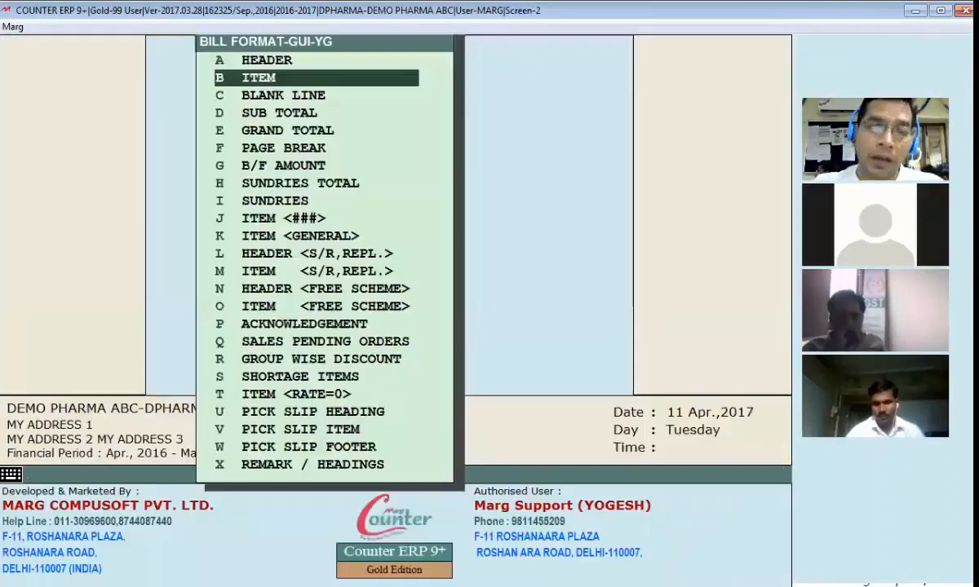
pyautogui.press('Escape')
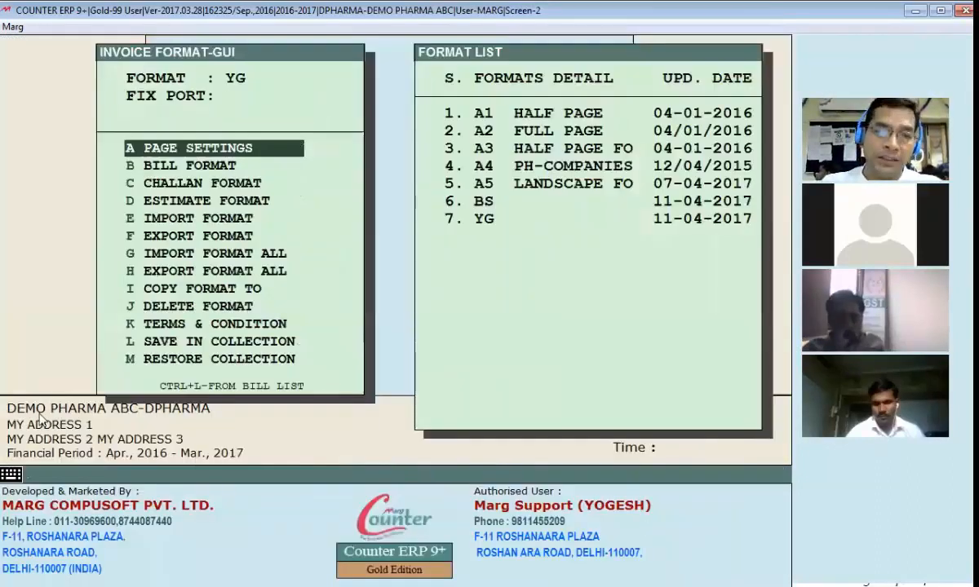
pyautogui.press('Return')
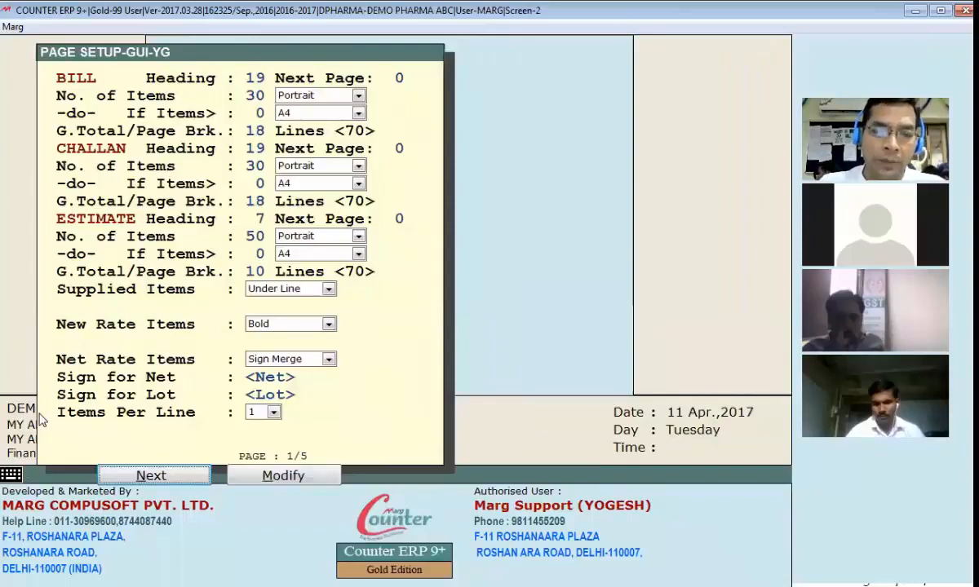
pyautogui.click(275, 478)
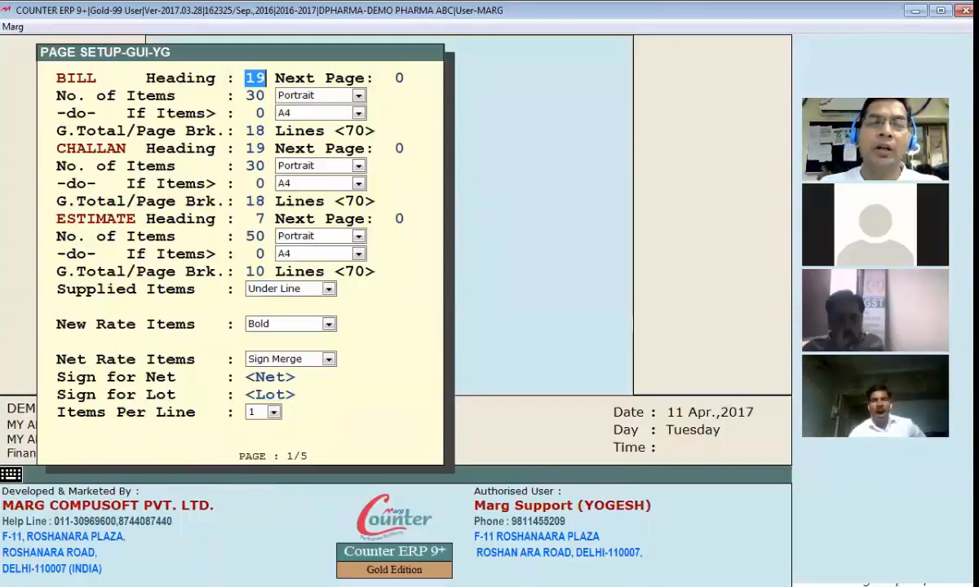
pyautogui.press('Escape')
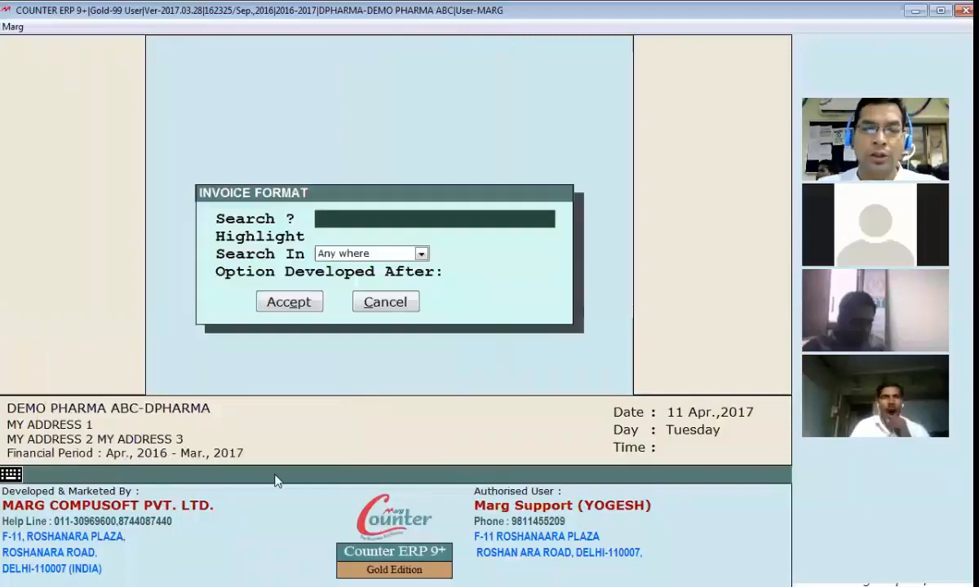
# Step: Preview the 1146.00 bill of B.LAL & SONS and examine the item page break, carried-forward total and terms block
pyautogui.press('Escape')
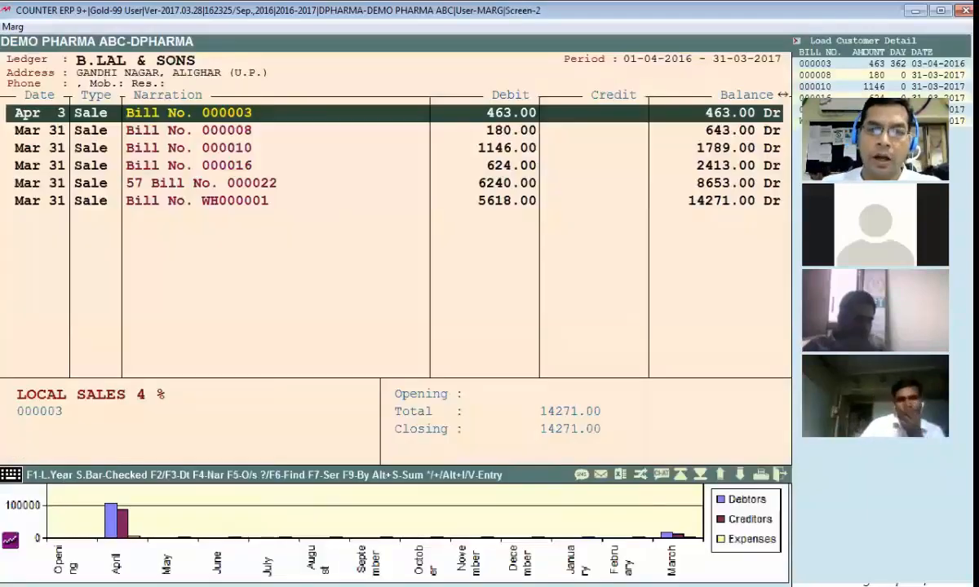
pyautogui.press('Down')
pyautogui.press('Down')
pyautogui.press('Return')
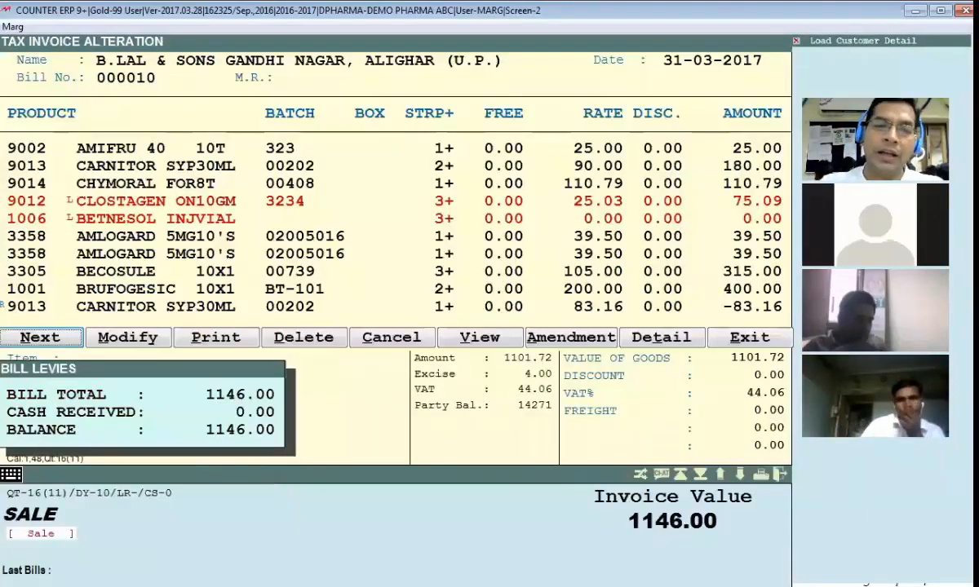
pyautogui.press('p')
pyautogui.scroll(-4, 357, 367)
pyautogui.scroll(2, 356, 367)
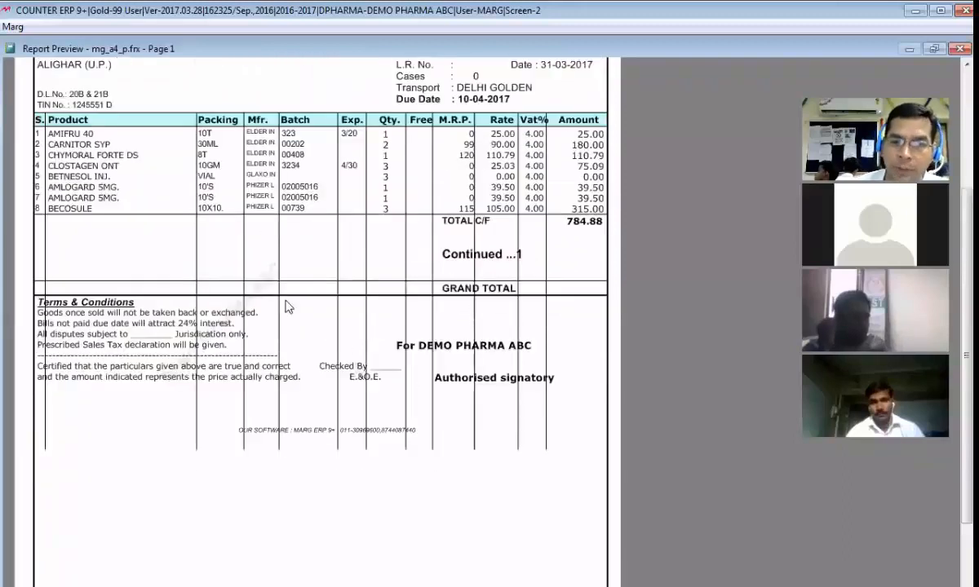
pyautogui.scroll(2, 299, 384)
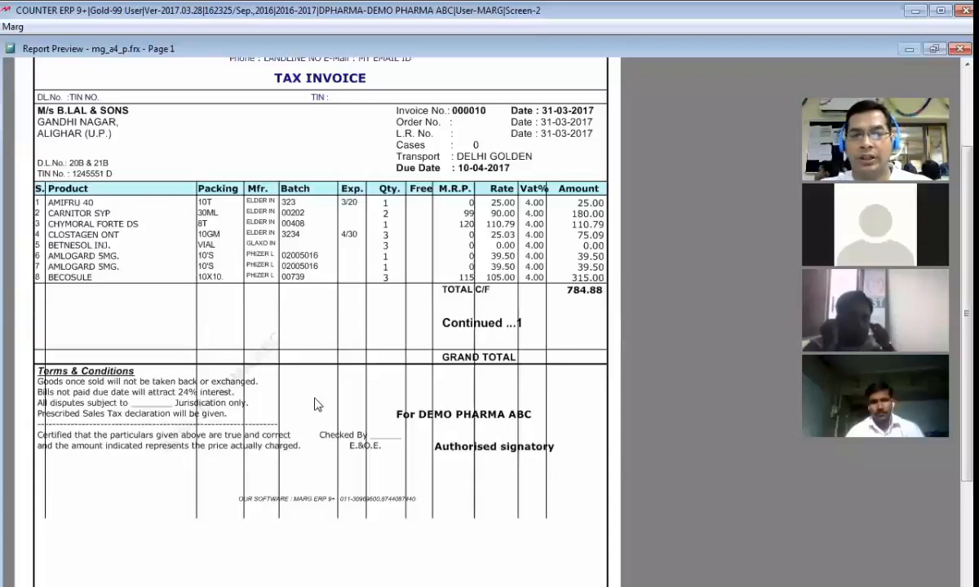
pyautogui.press('Escape')
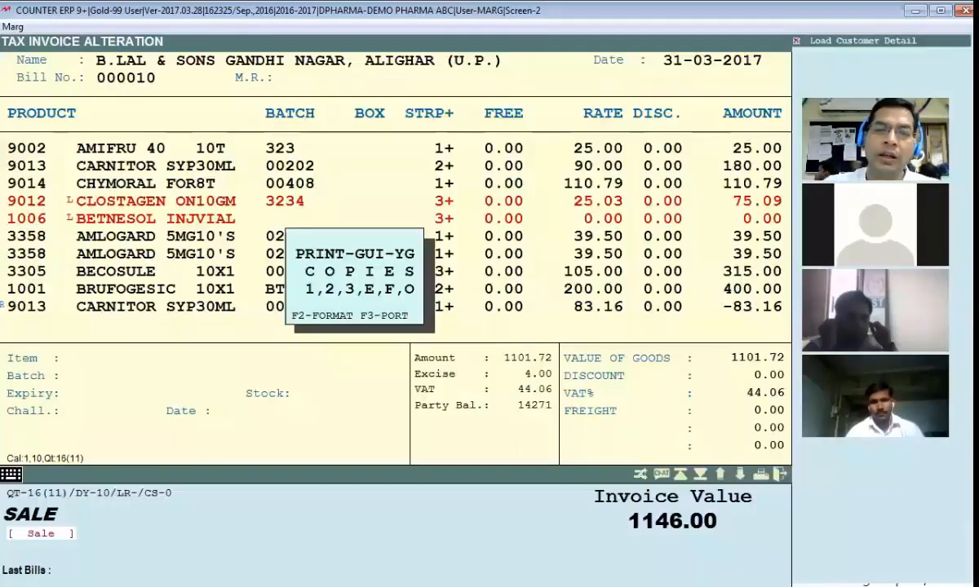
pyautogui.press('Escape')
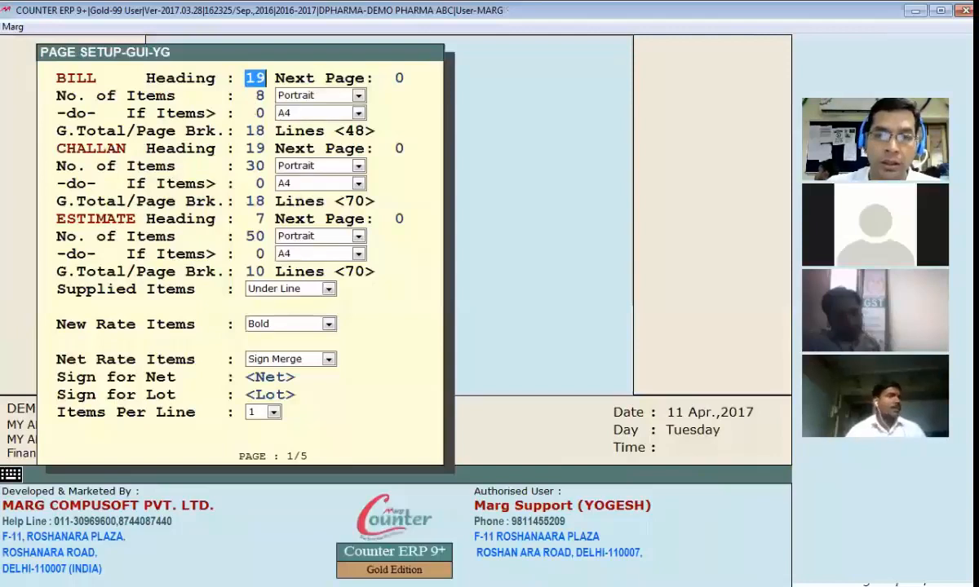
# Step: Set the bill's number of items to 30 in the YG page setup and leave the page settings
pyautogui.press('Return')
pyautogui.write('30')
pyautogui.press('Return')
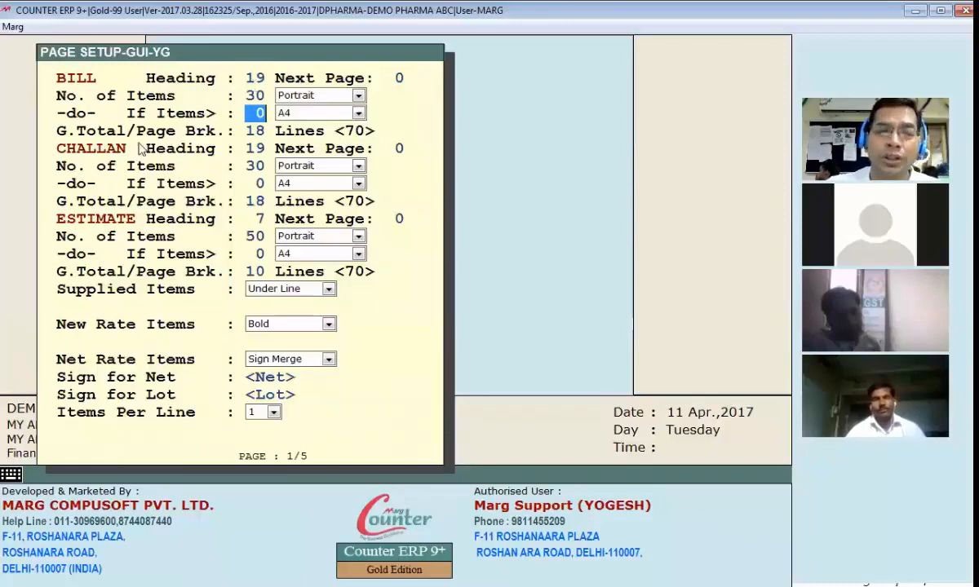
pyautogui.press('Return')
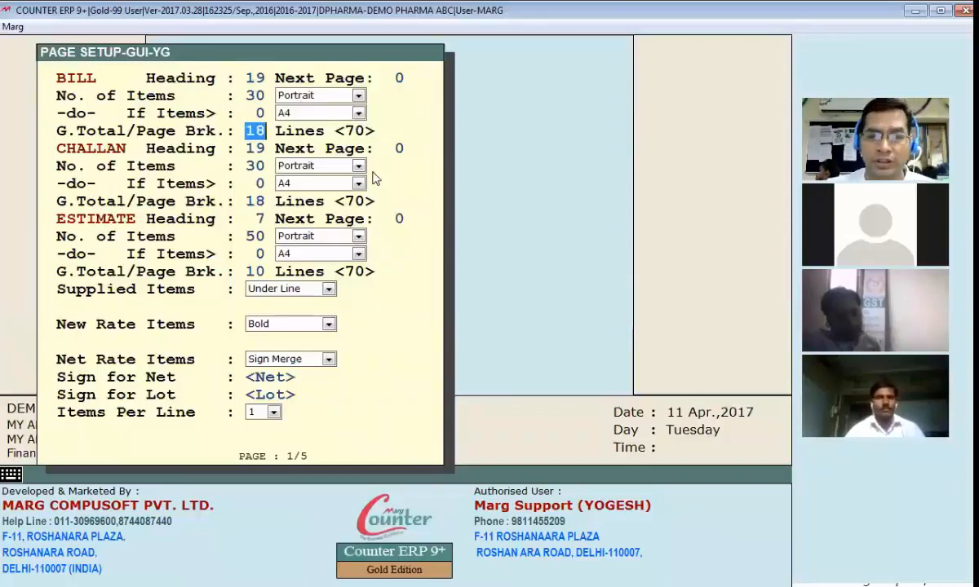
pyautogui.press('Escape')
pyautogui.press('Escape')
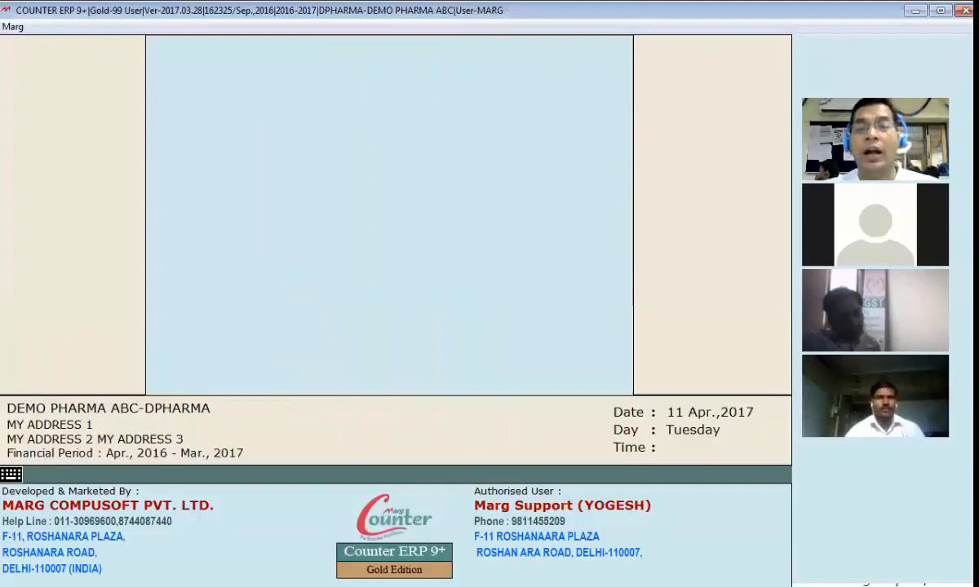